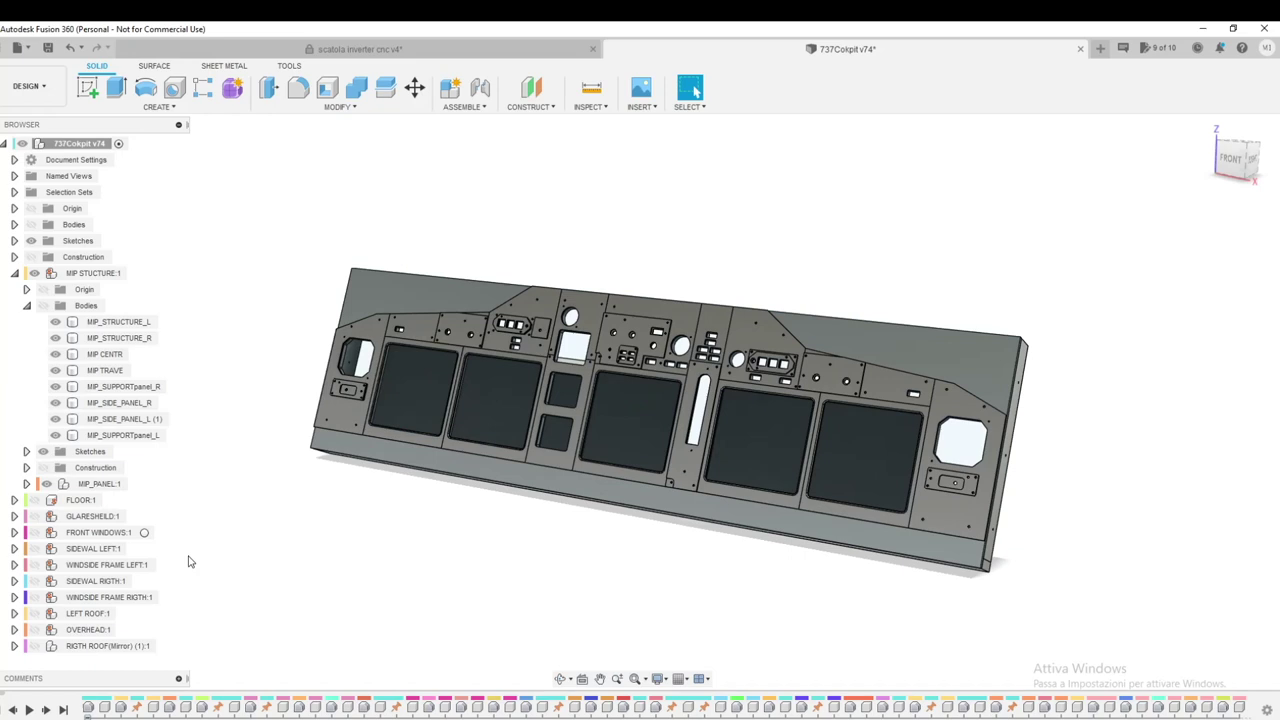
# Show the GLARESHEILD component and inspect the panel assembly from the front and from behind.
pyautogui.click(35, 516)
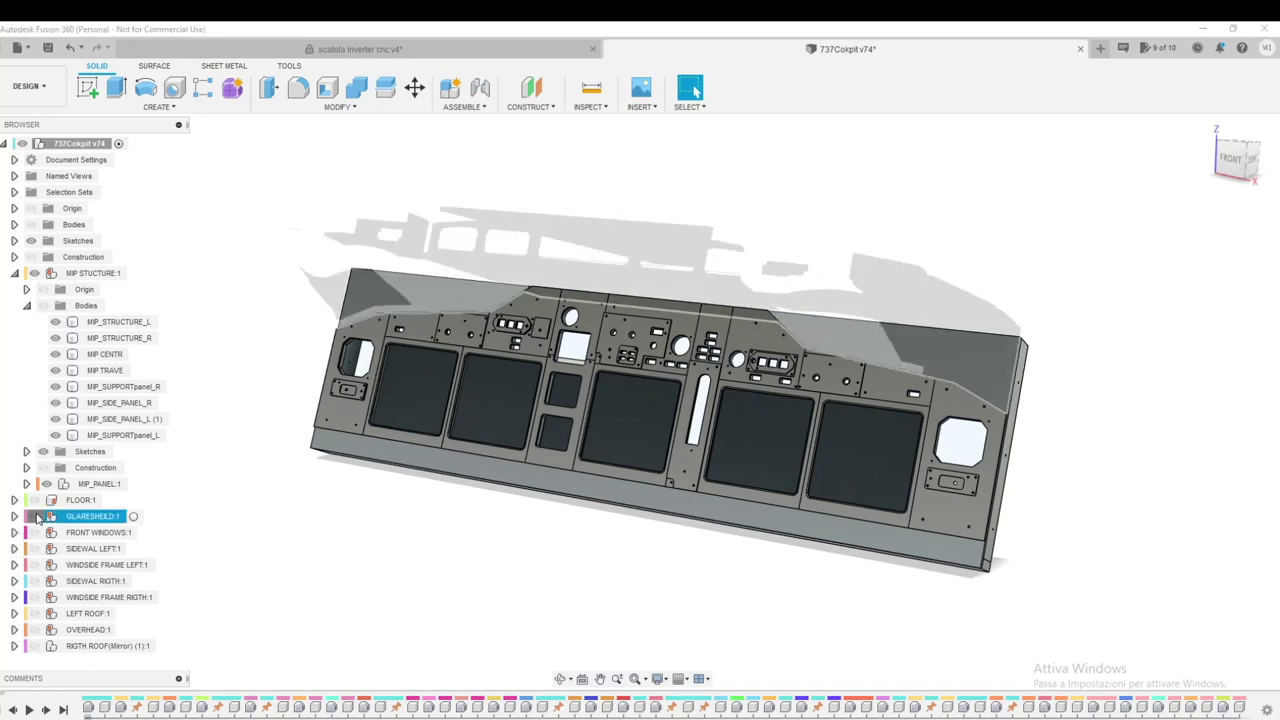
pyautogui.keyDown('shift'); pyautogui.moveTo(1162, 253); pyautogui.dragTo(872, 299, button='middle'); pyautogui.keyUp('shift')
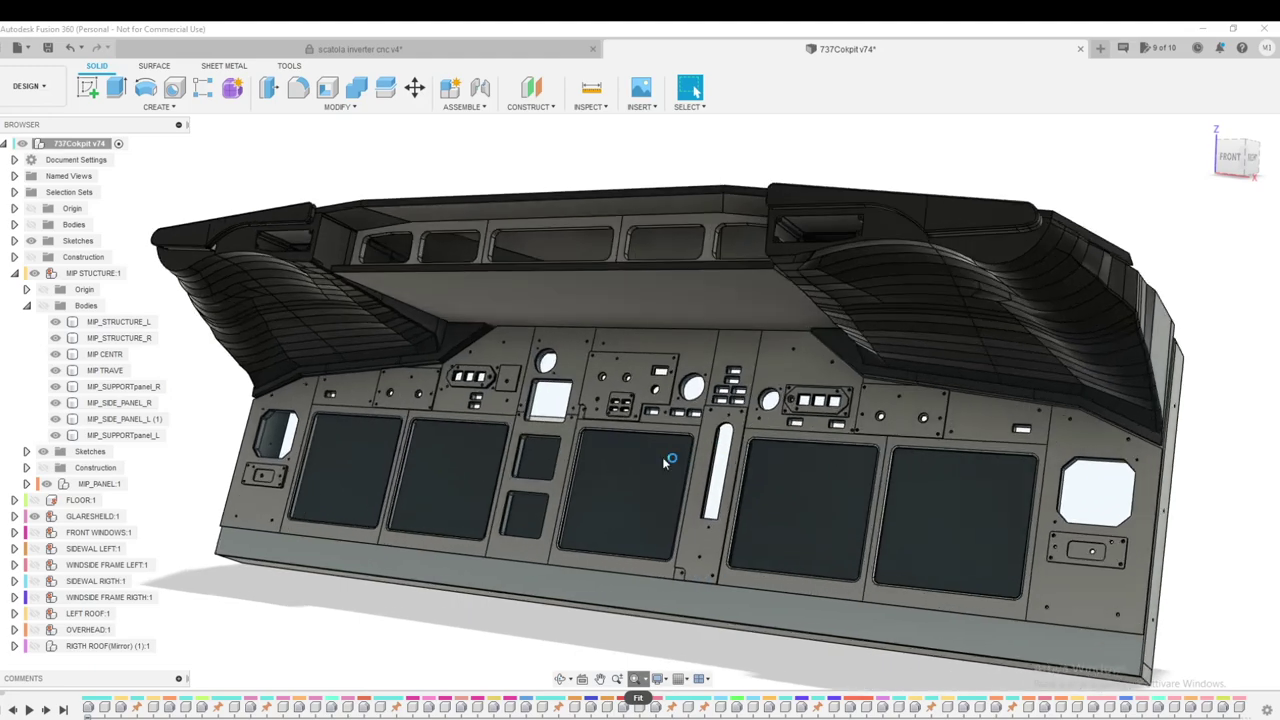
pyautogui.click(634, 678)
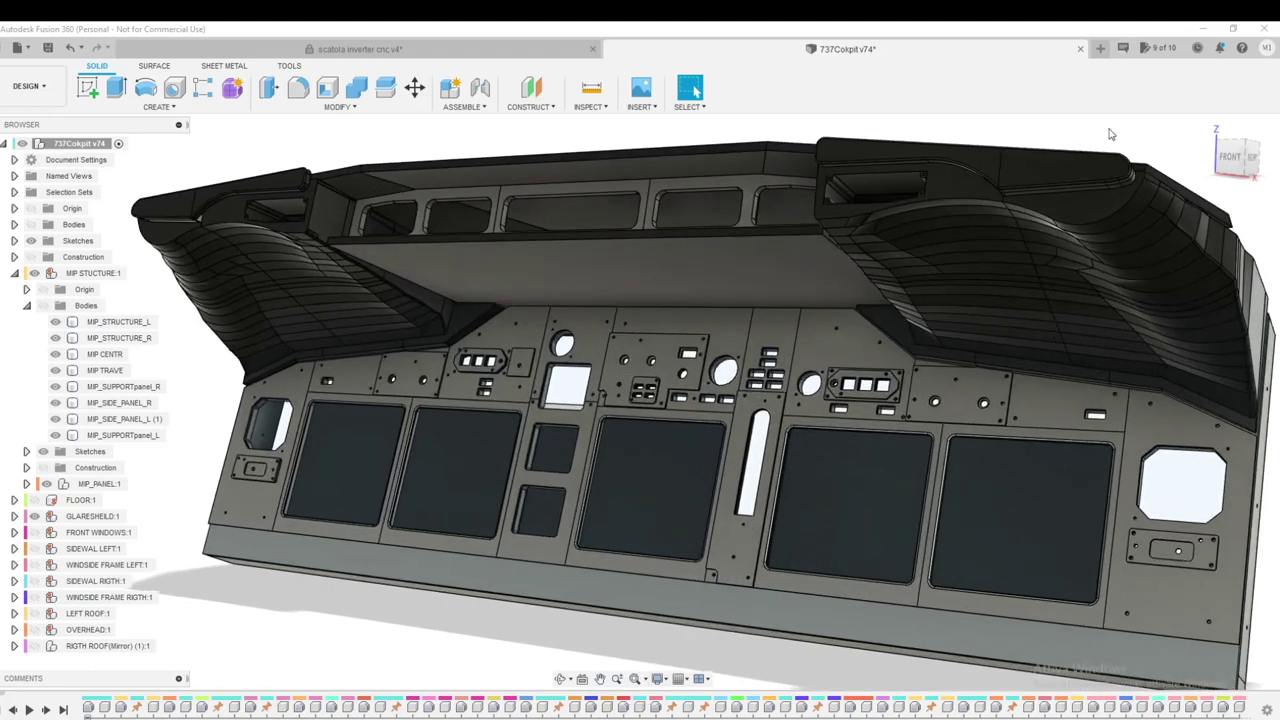
pyautogui.moveTo(1228, 172); pyautogui.dragTo(1279, 166)
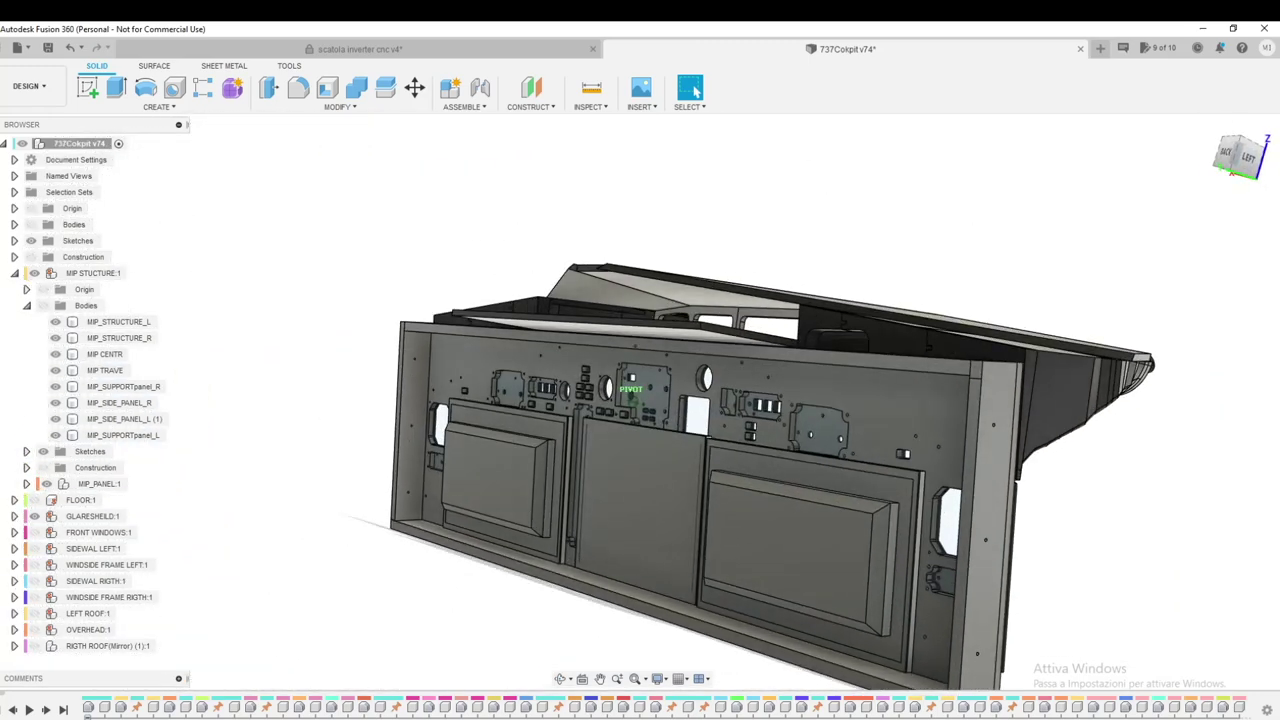
pyautogui.moveTo(1279, 158); pyautogui.dragTo(1279, 158)
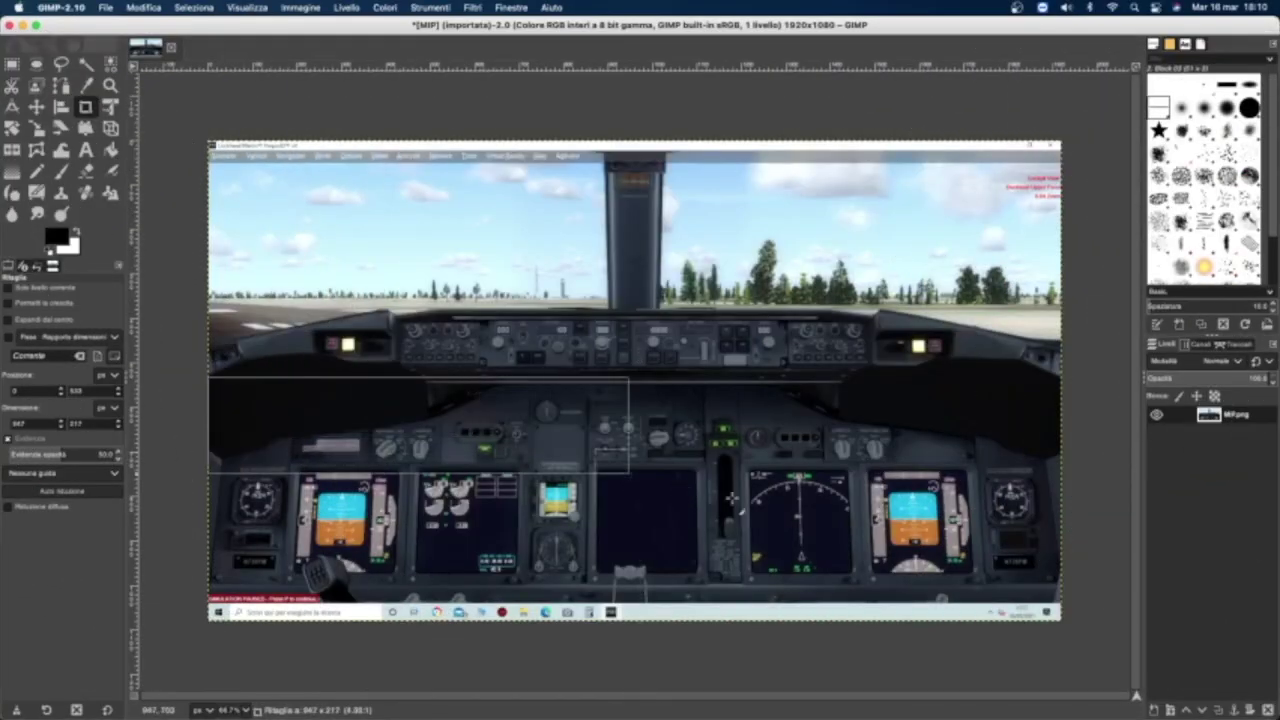
# In GIMP, crop the cockpit screenshot to the instrument panel at 1920 x 507 px and pull its lower corners inward with a perspective transform.
pyautogui.moveTo(782, 516); pyautogui.dragTo(1072, 604)
pyautogui.press('Return')
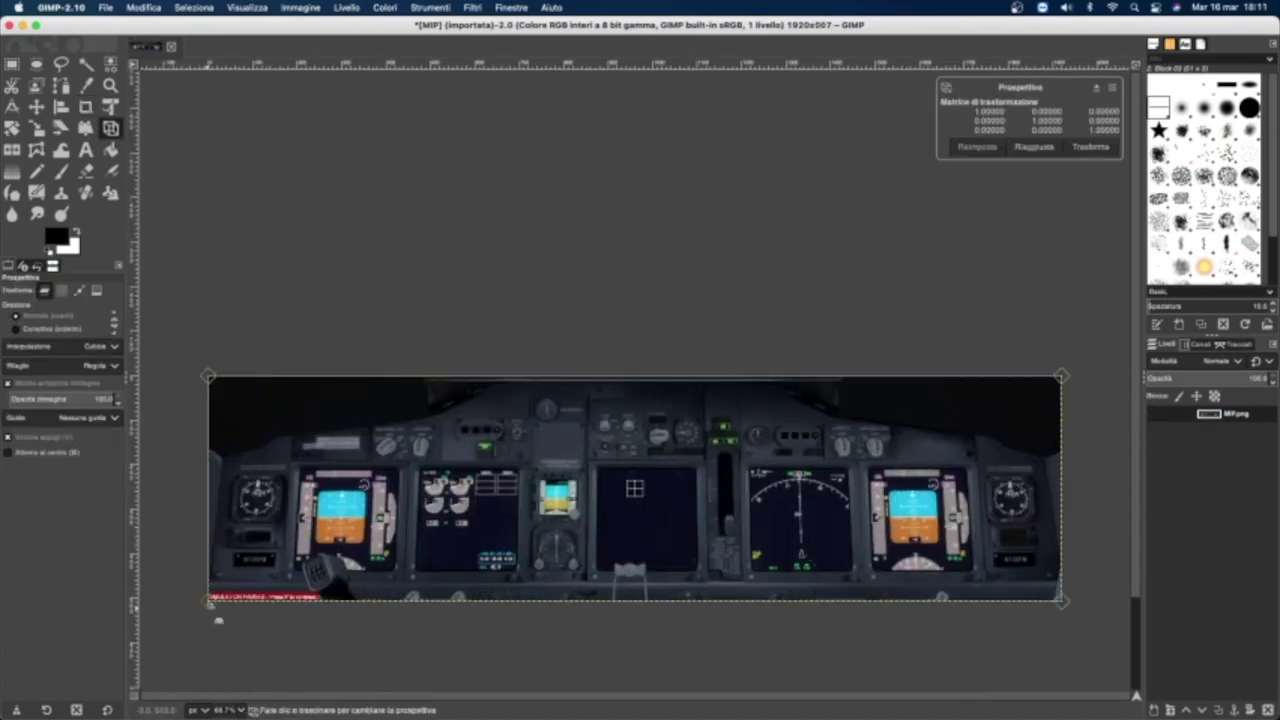
pyautogui.moveTo(210, 603); pyautogui.dragTo(230, 603)
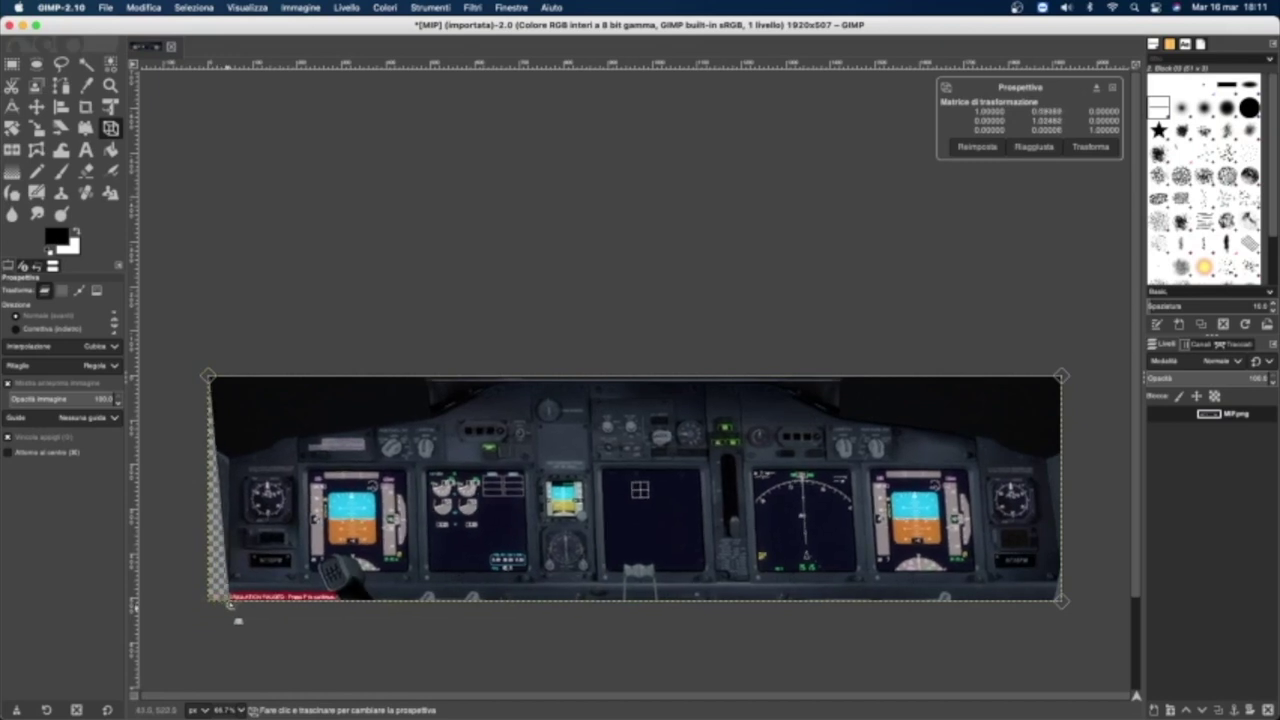
pyautogui.moveTo(1061, 602); pyautogui.dragTo(1037, 604)
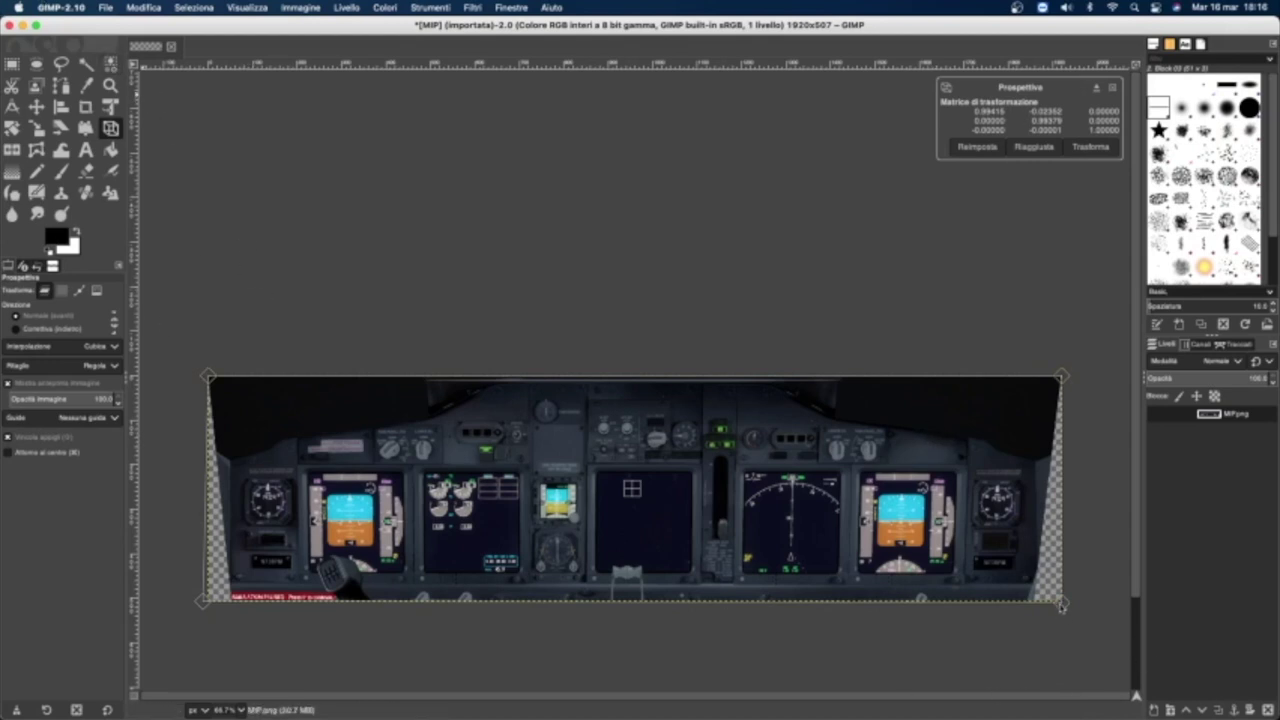
pyautogui.moveTo(1062, 606); pyautogui.dragTo(1062, 604)
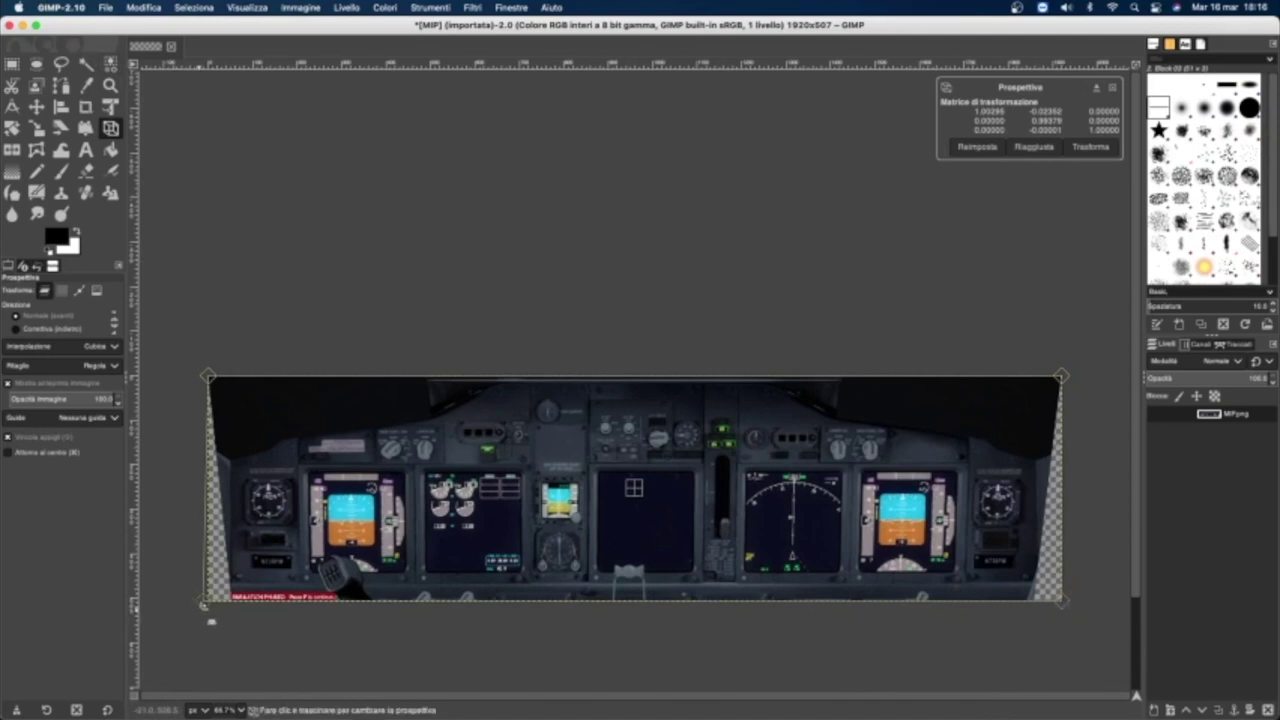
pyautogui.press('Return')
# Crop the panel image to 1820 x 504 px, cutting off the transparent slanted sides.
pyautogui.hotkey('shift', 'c')
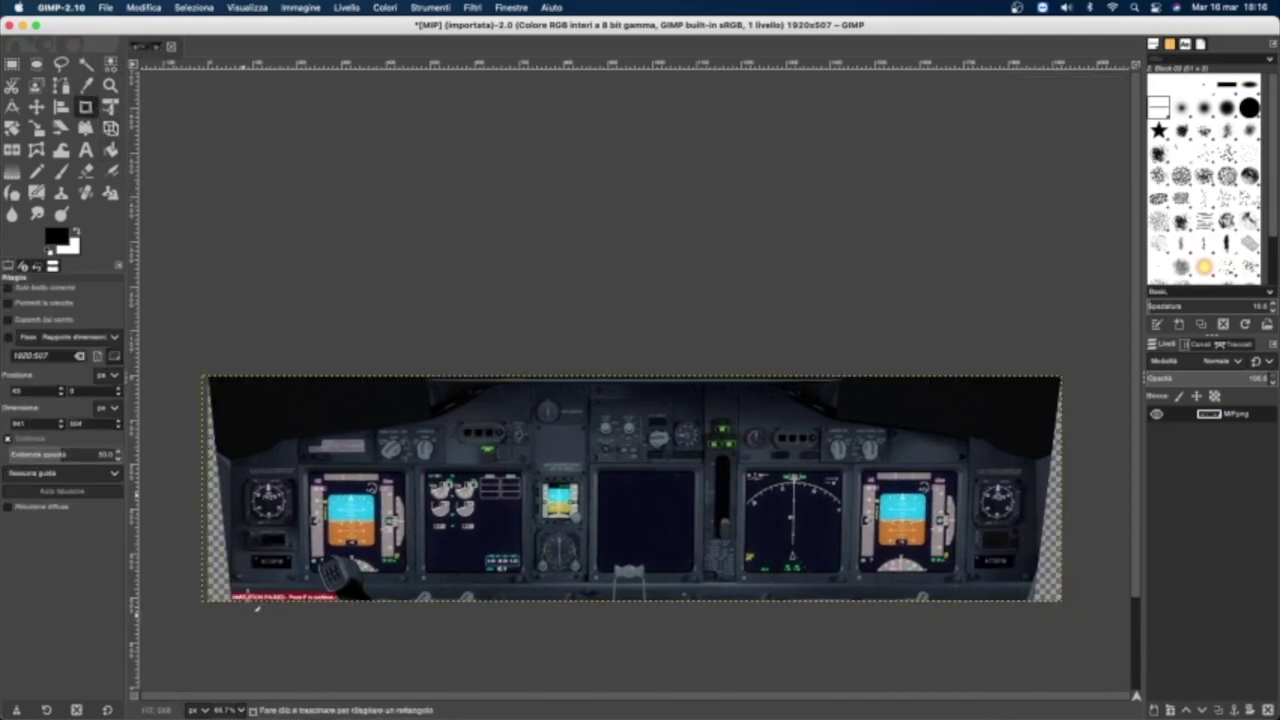
pyautogui.moveTo(230, 601); pyautogui.dragTo(1037, 377)
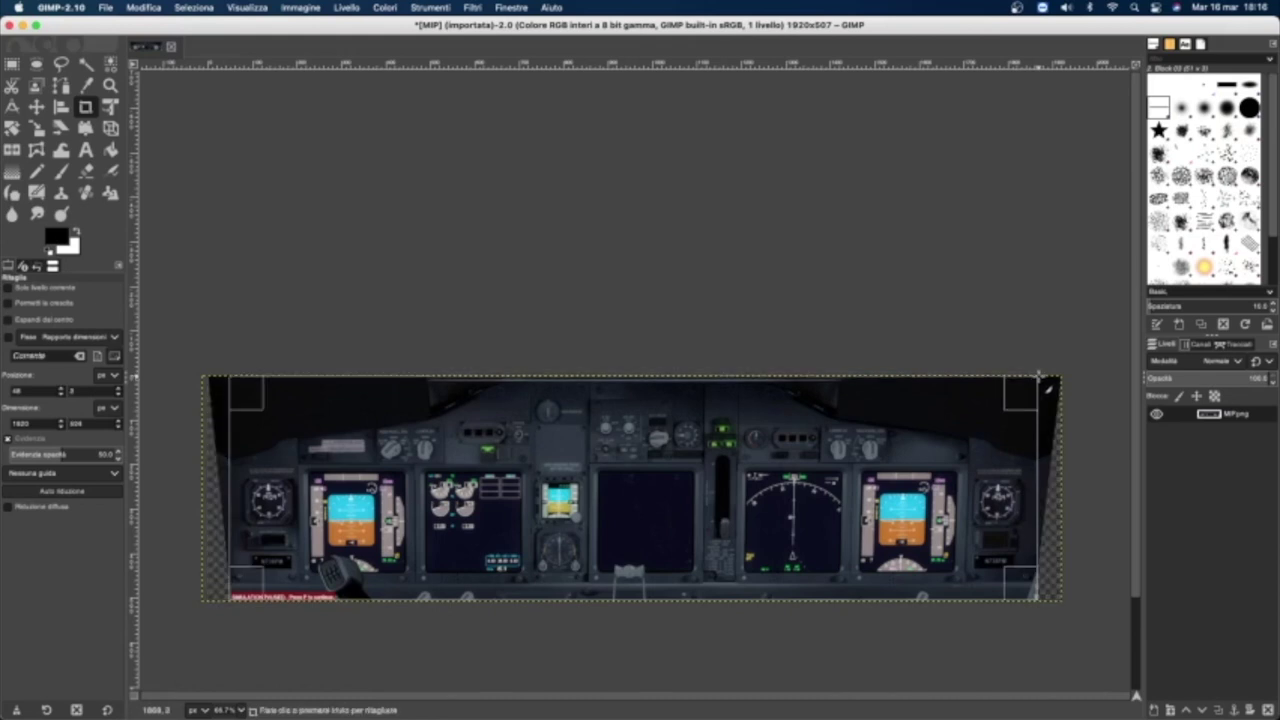
pyautogui.press('Return')
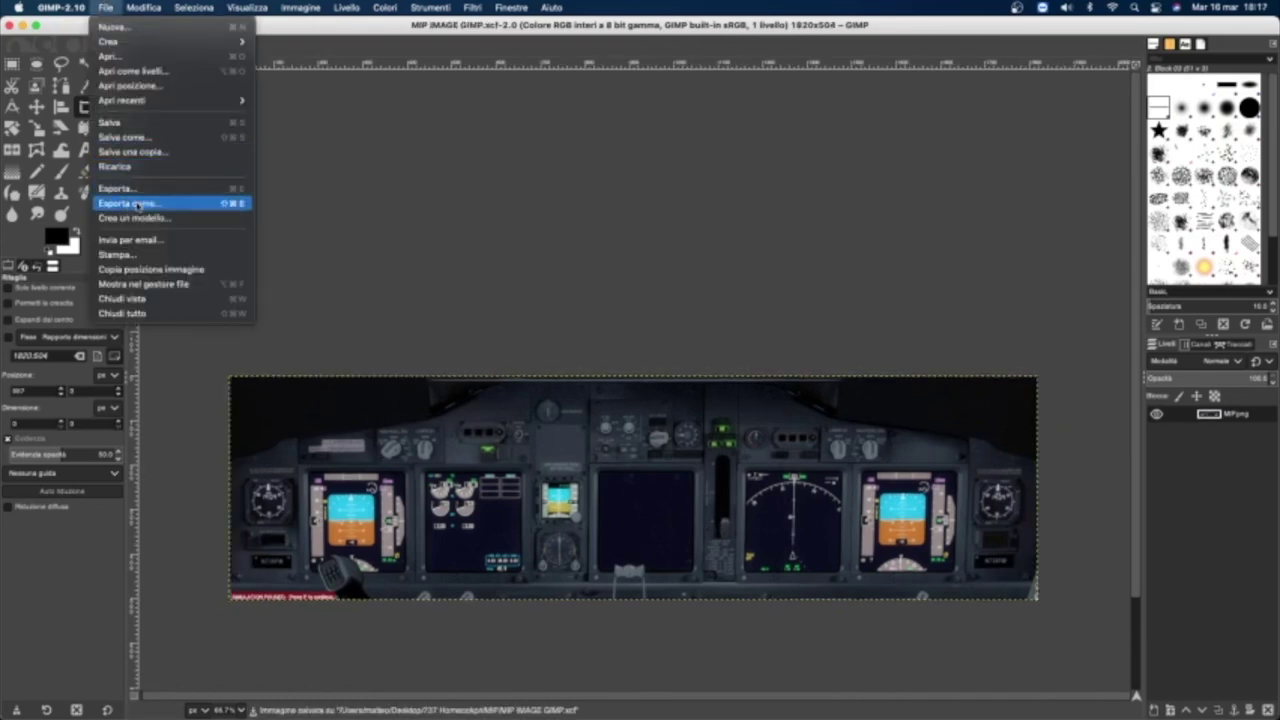
# Export the cropped panel image as MIP IMAGE GIMP.png with the current PNG settings.
pyautogui.click(143, 203)
pyautogui.click(551, 409)
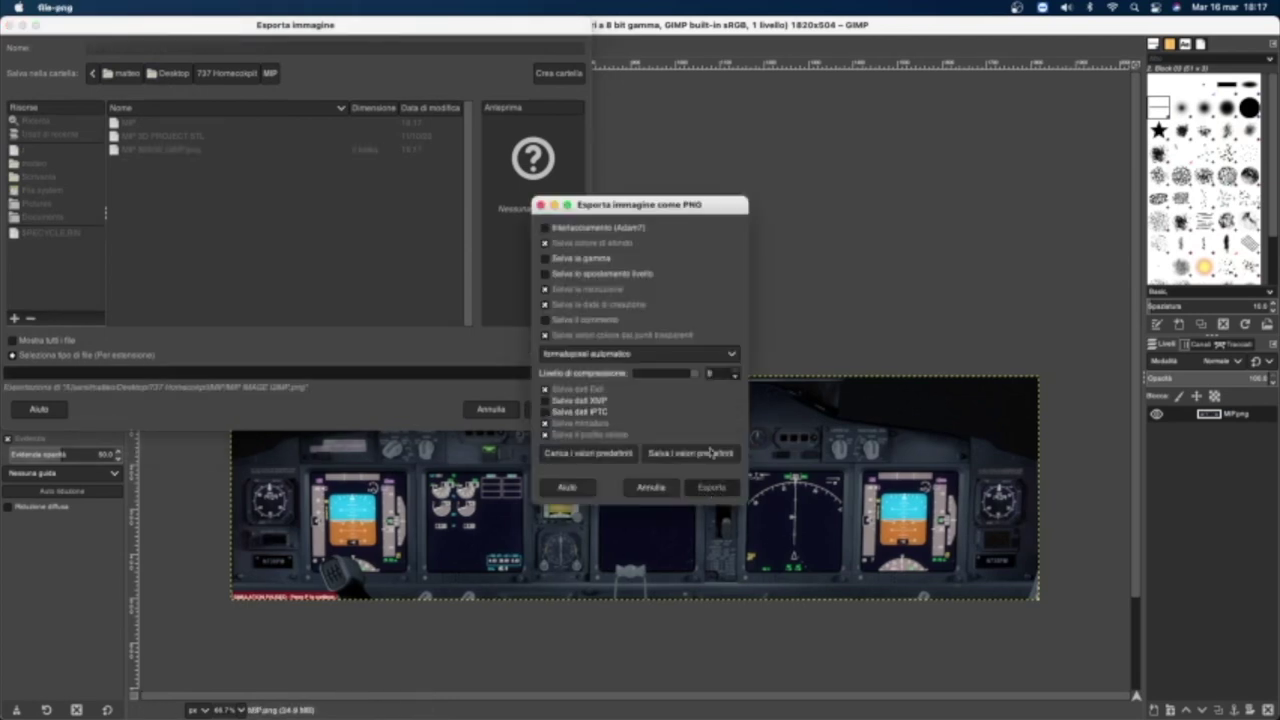
pyautogui.click(712, 486)
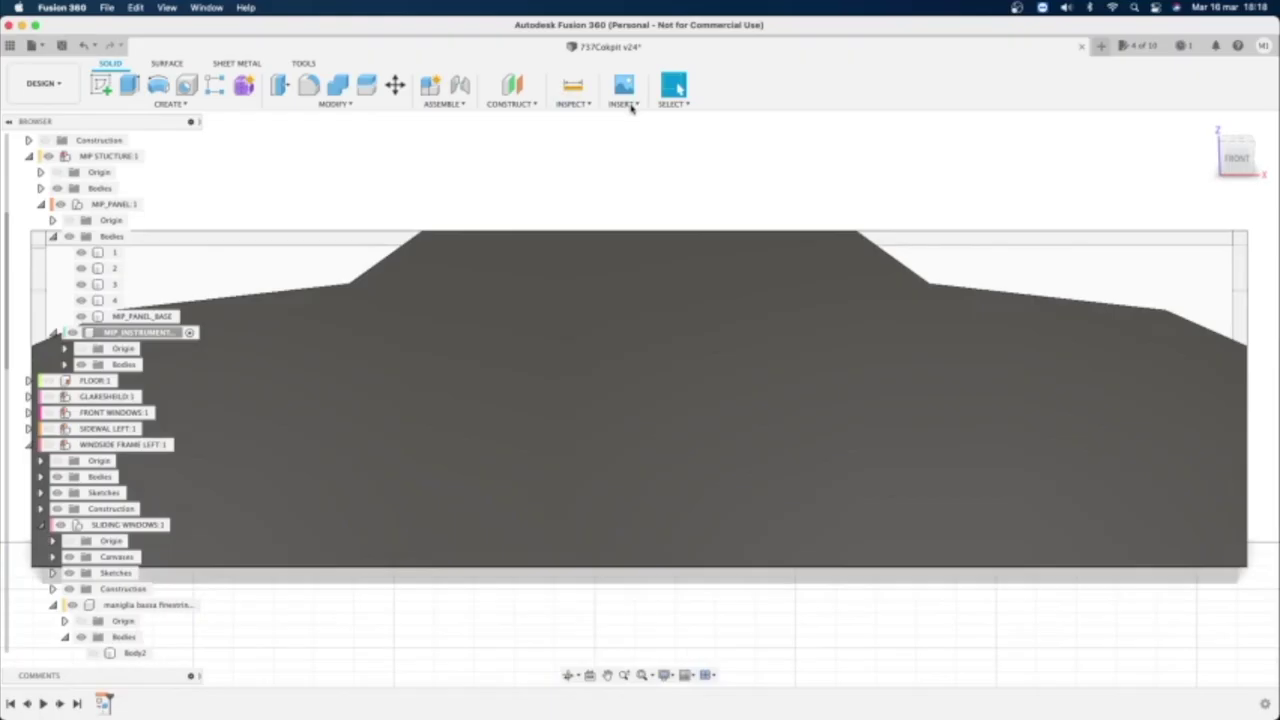
# In Fusion 360, insert MIP IMAGE GIMP.png as a canvas on the front face of the instrument panel body.
pyautogui.click(623, 104)
pyautogui.click(646, 146)
pyautogui.click(485, 247)
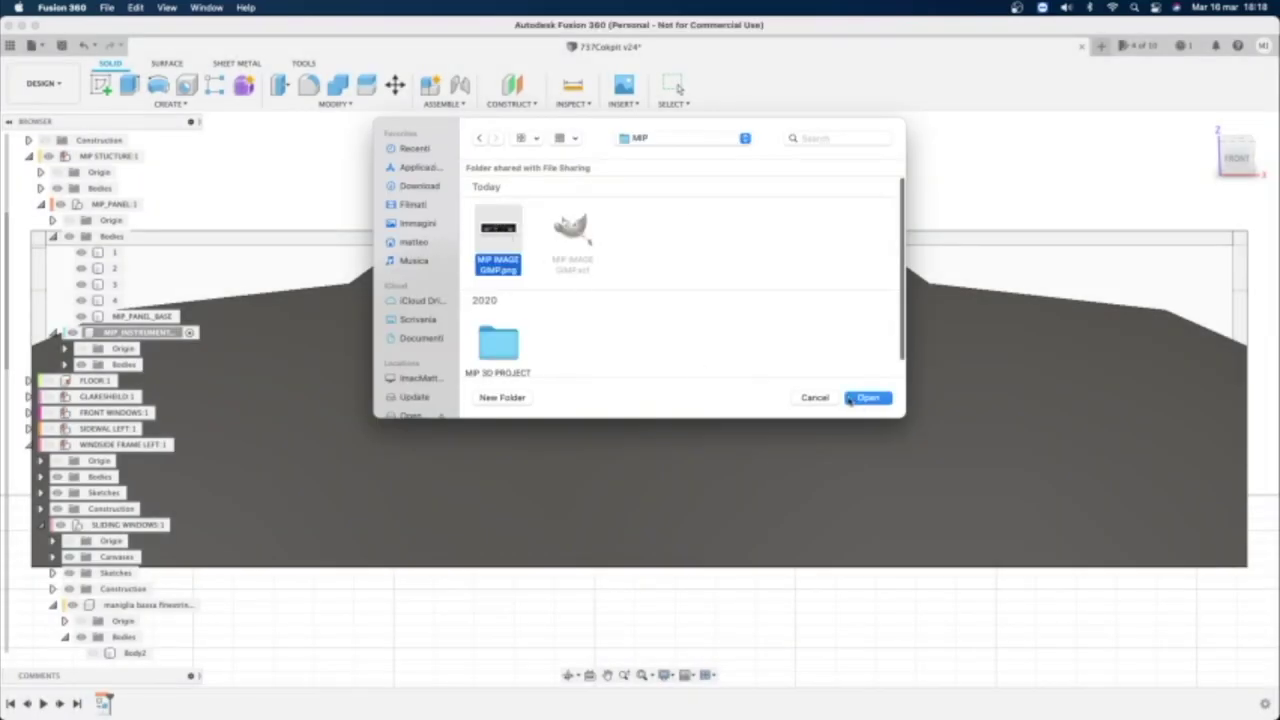
pyautogui.click(866, 398)
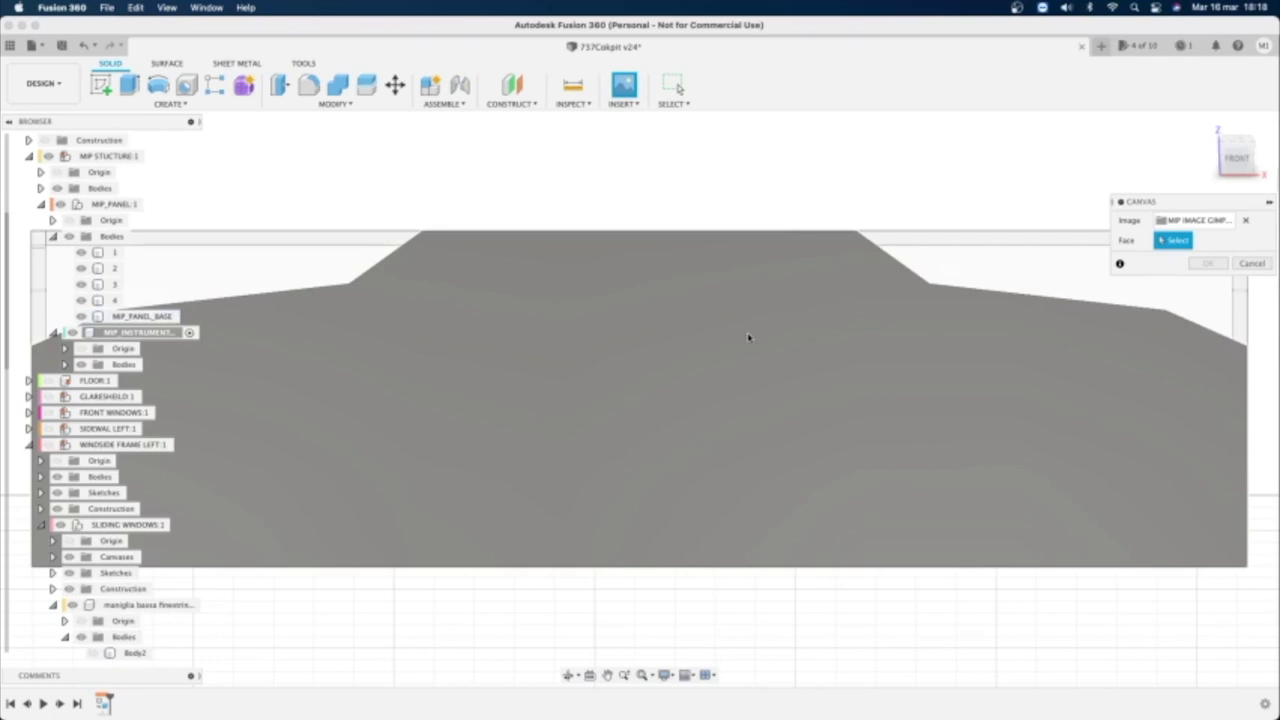
pyautogui.click(749, 337)
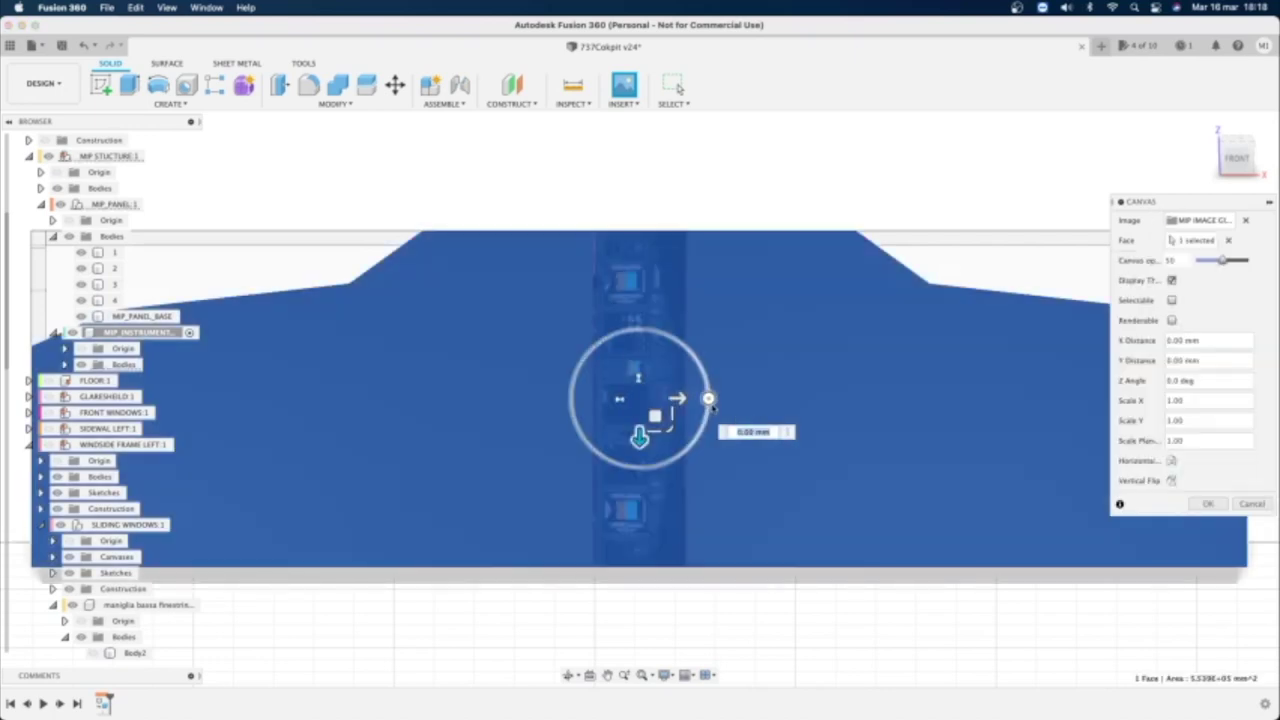
# Rotate the canvas 90 degrees about Z and scale it in plane to 3.628 so it covers the panel face.
pyautogui.moveTo(708, 400); pyautogui.dragTo(640, 330)
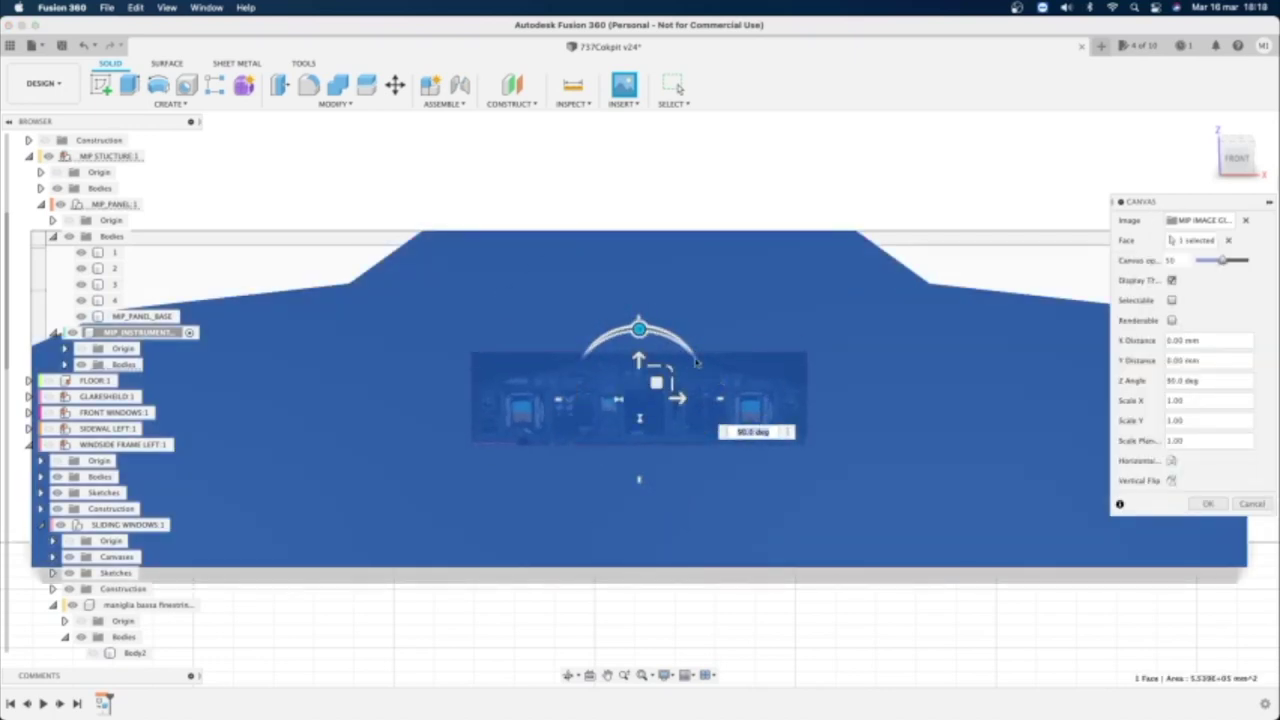
pyautogui.moveTo(670, 370); pyautogui.dragTo(826, 298)
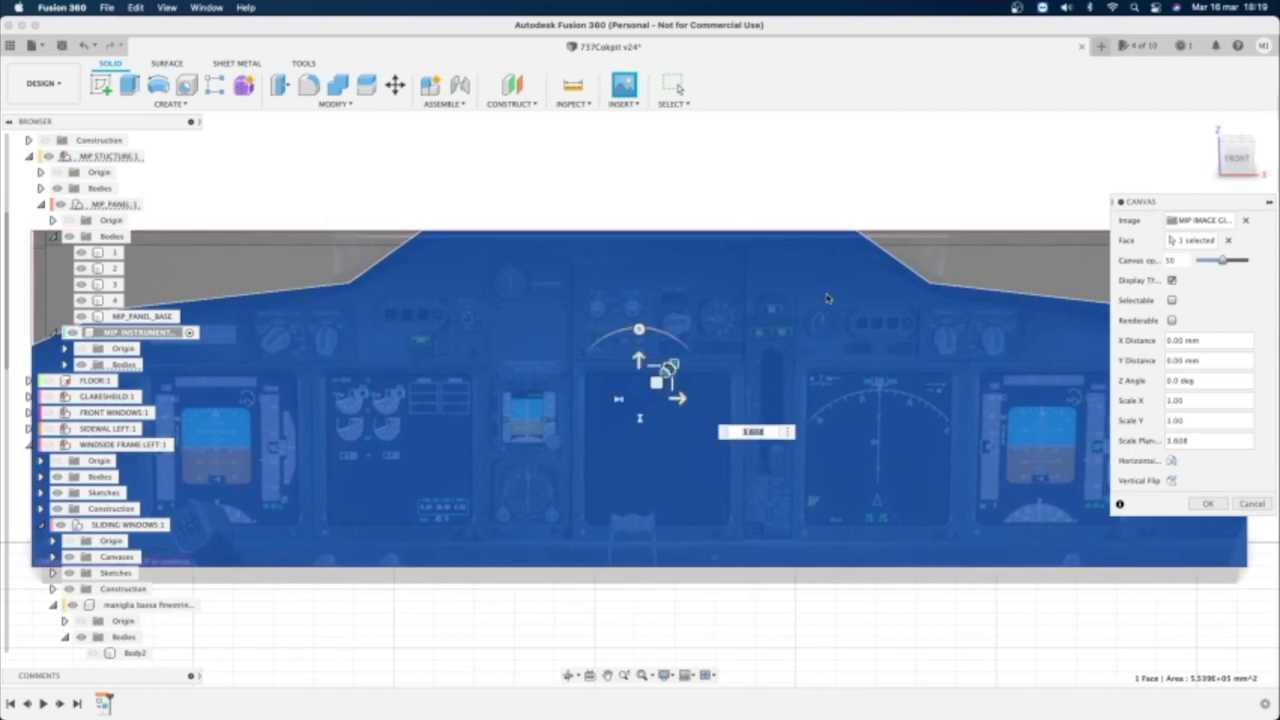
pyautogui.press('Return')
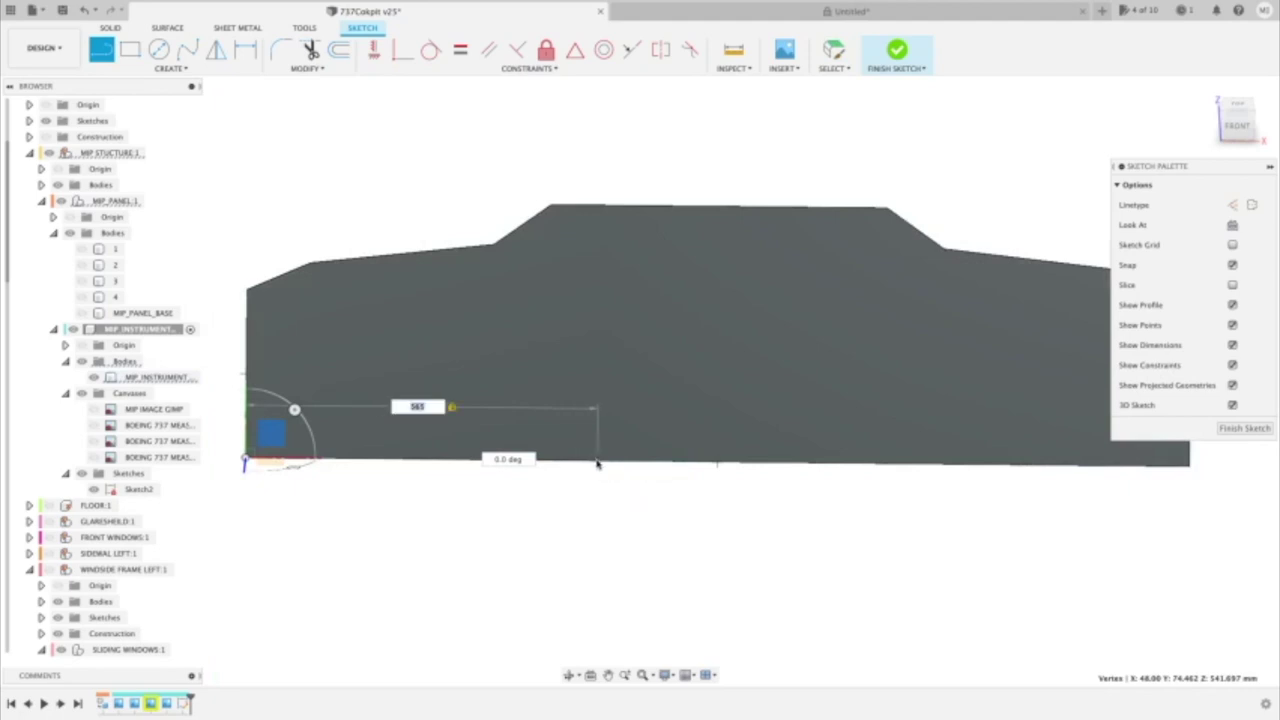
# Sketch a 565 mm line along the panel's bottom edge from its left corner and a 418 mm vertical line up to the top edge.
pyautogui.click(598, 464)
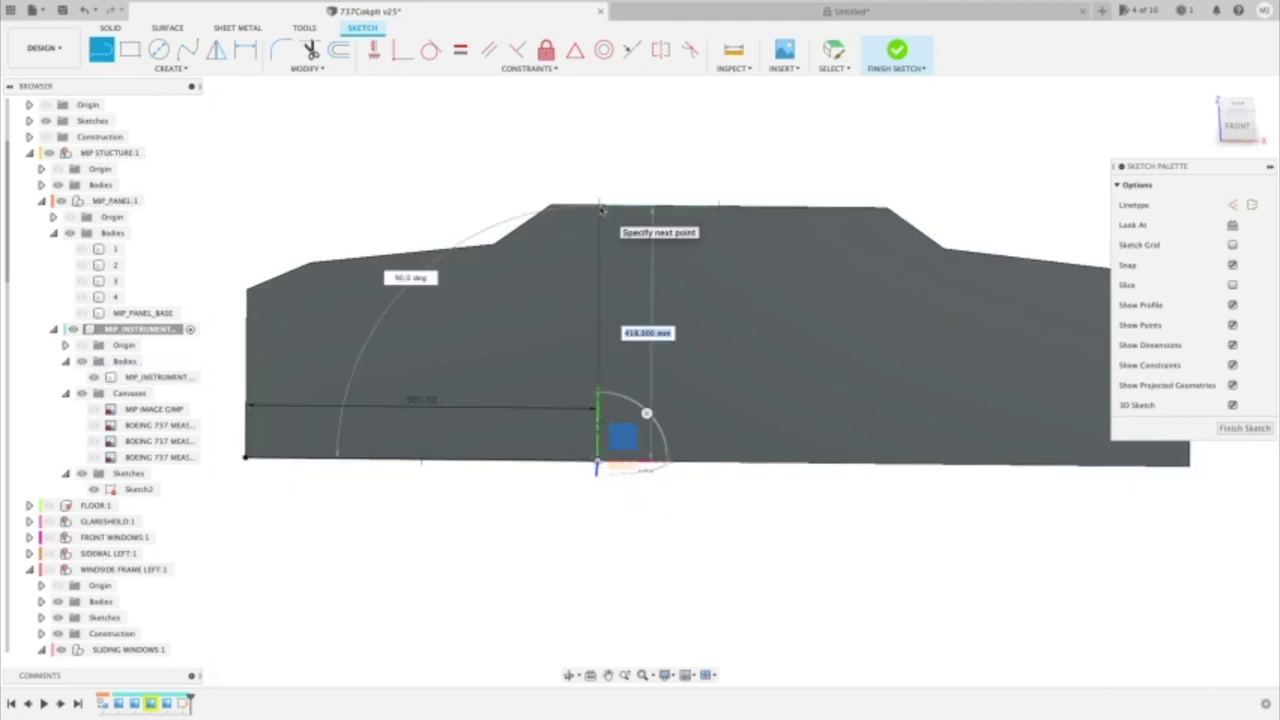
pyautogui.click(637, 212)
pyautogui.press('Escape')
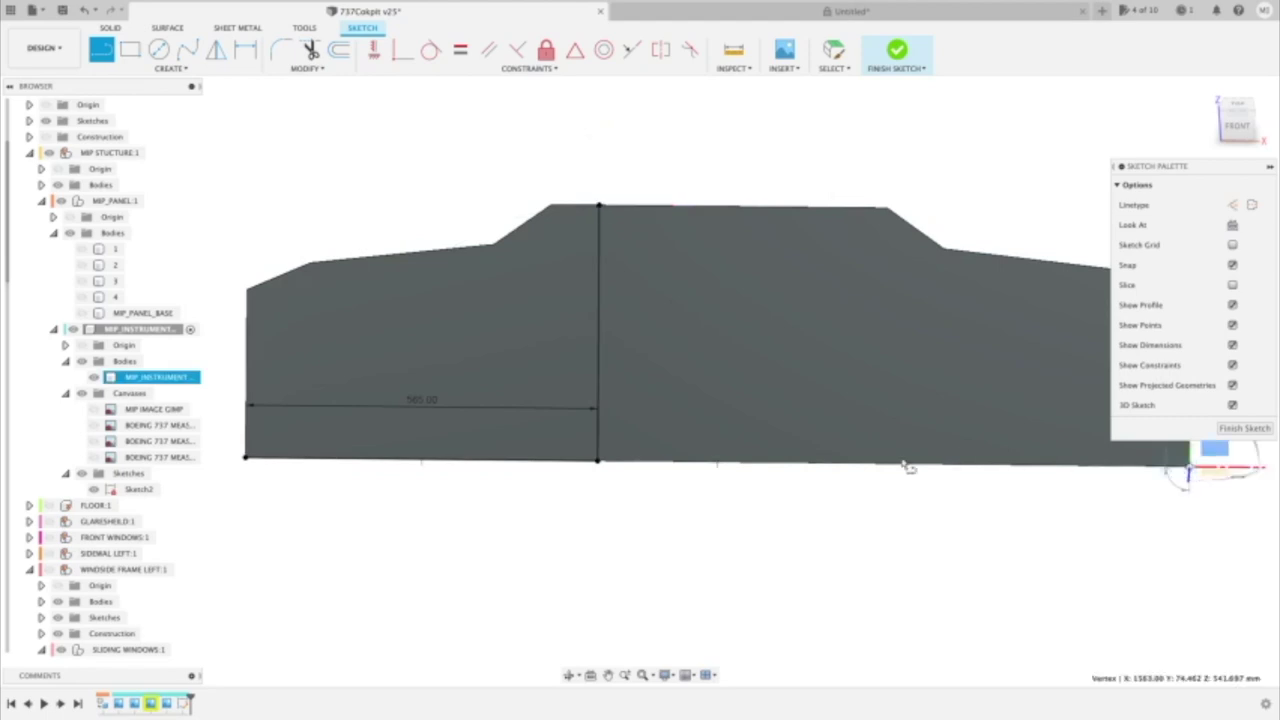
# Sketch a 565 mm line along the bottom edge from the panel's right corner and a vertical line between its end and the top edge.
pyautogui.click(1190, 468)
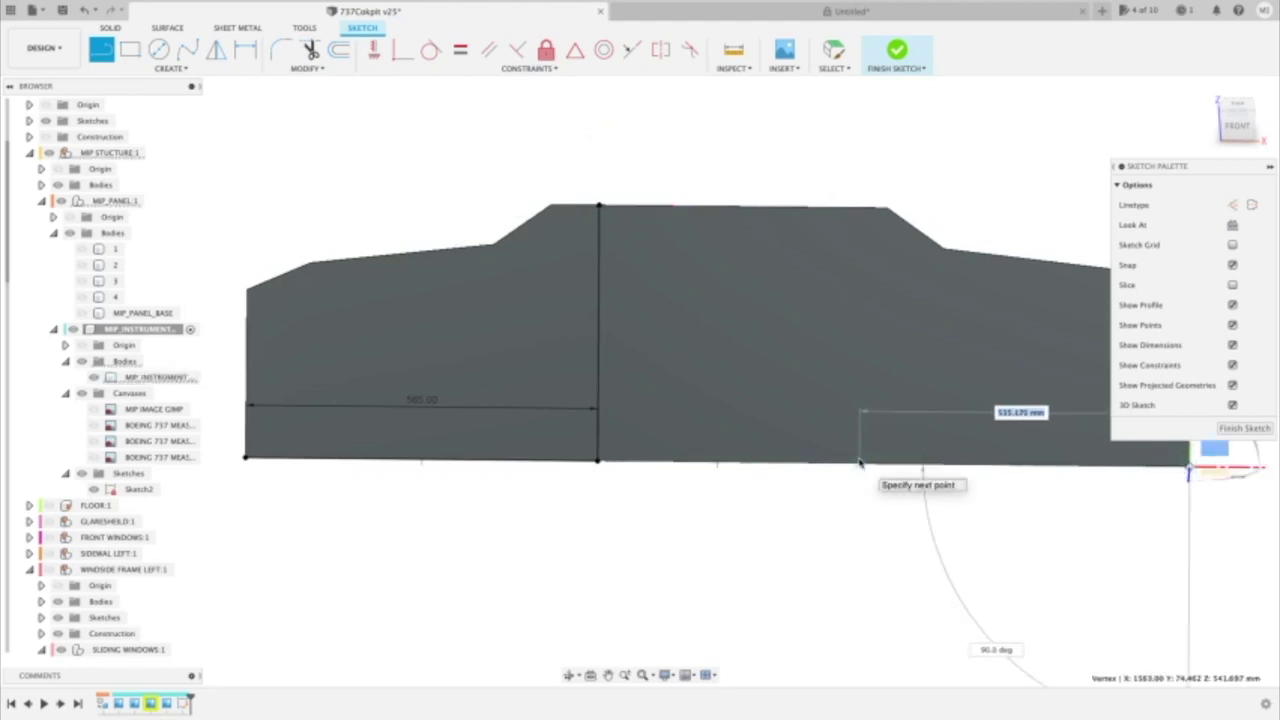
pyautogui.write('585')
pyautogui.press('Return')
pyautogui.click(839, 212)
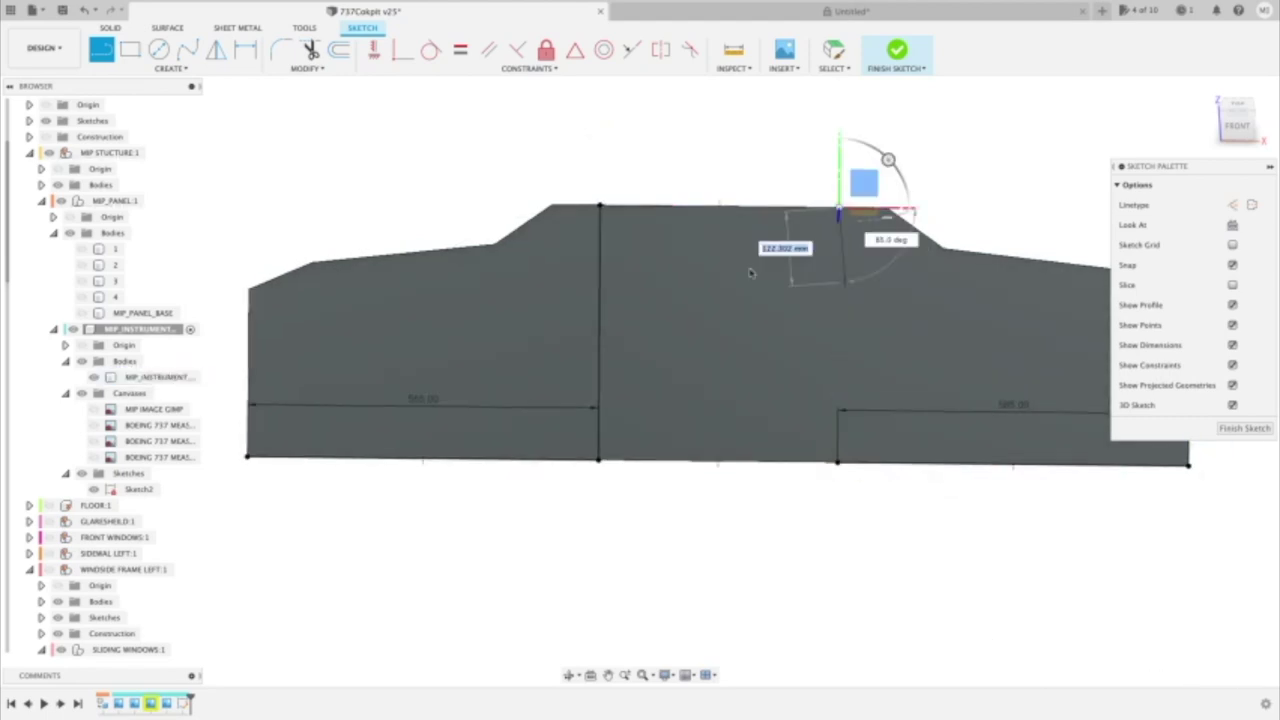
pyautogui.click(839, 466)
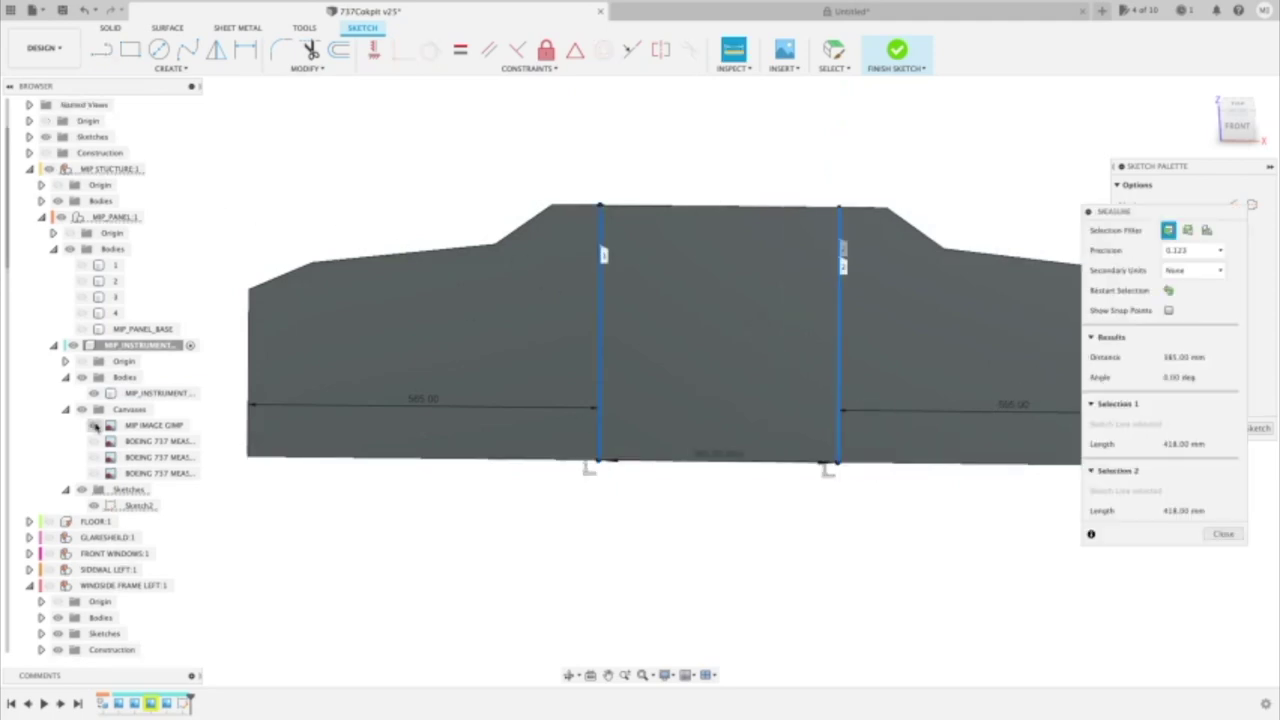
# Show the MIP IMAGE GIMP canvas and set its Y scale to 0.98.
pyautogui.click(95, 426)
pyautogui.rightClick(143, 459)
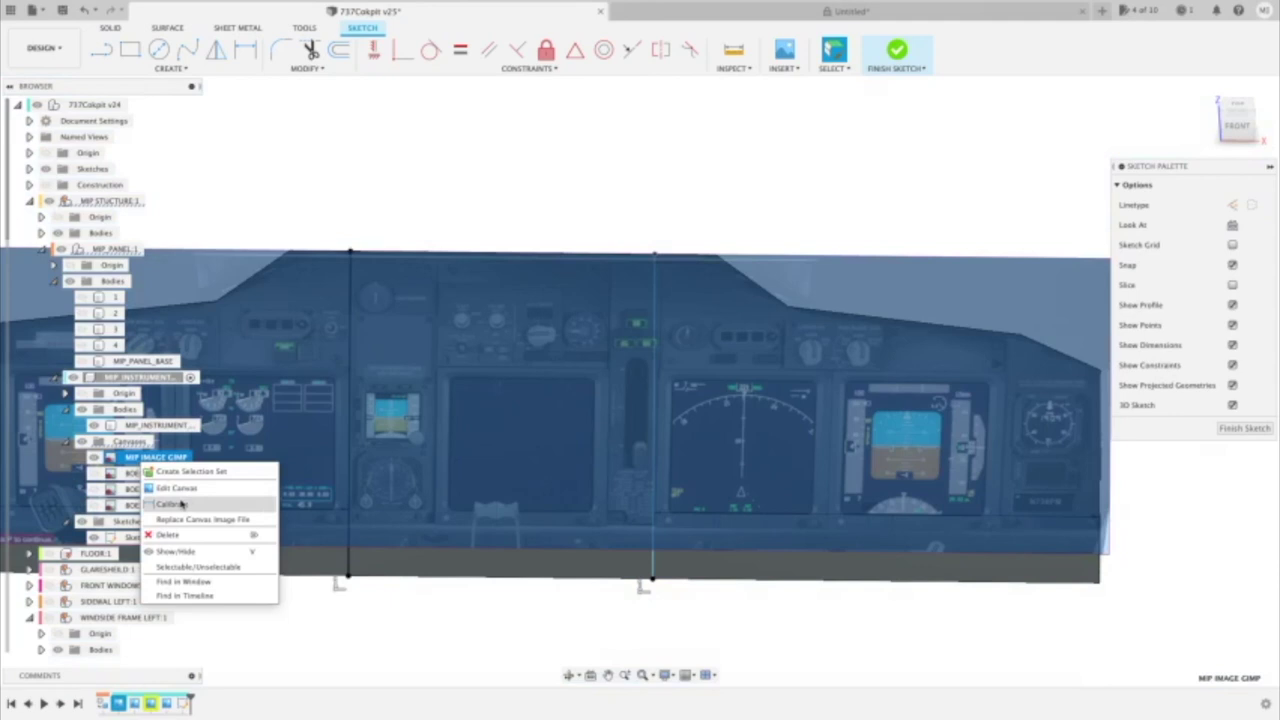
pyautogui.click(176, 488)
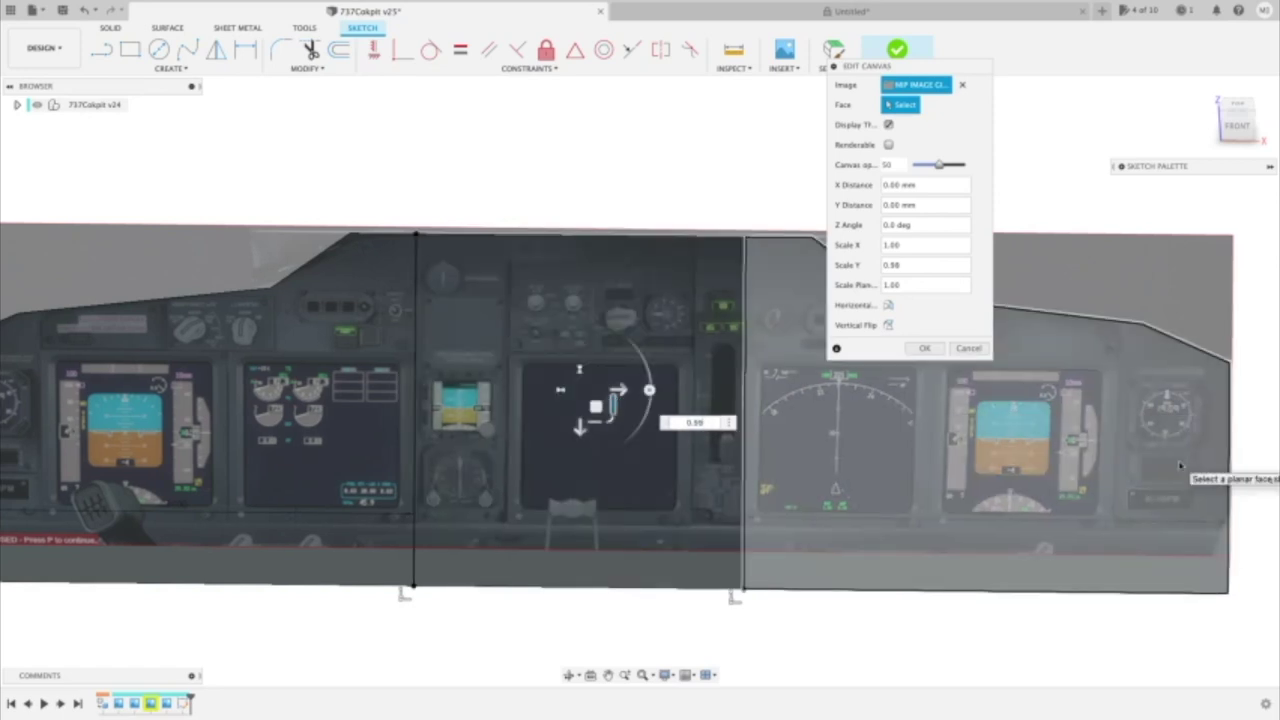
pyautogui.press('Return')
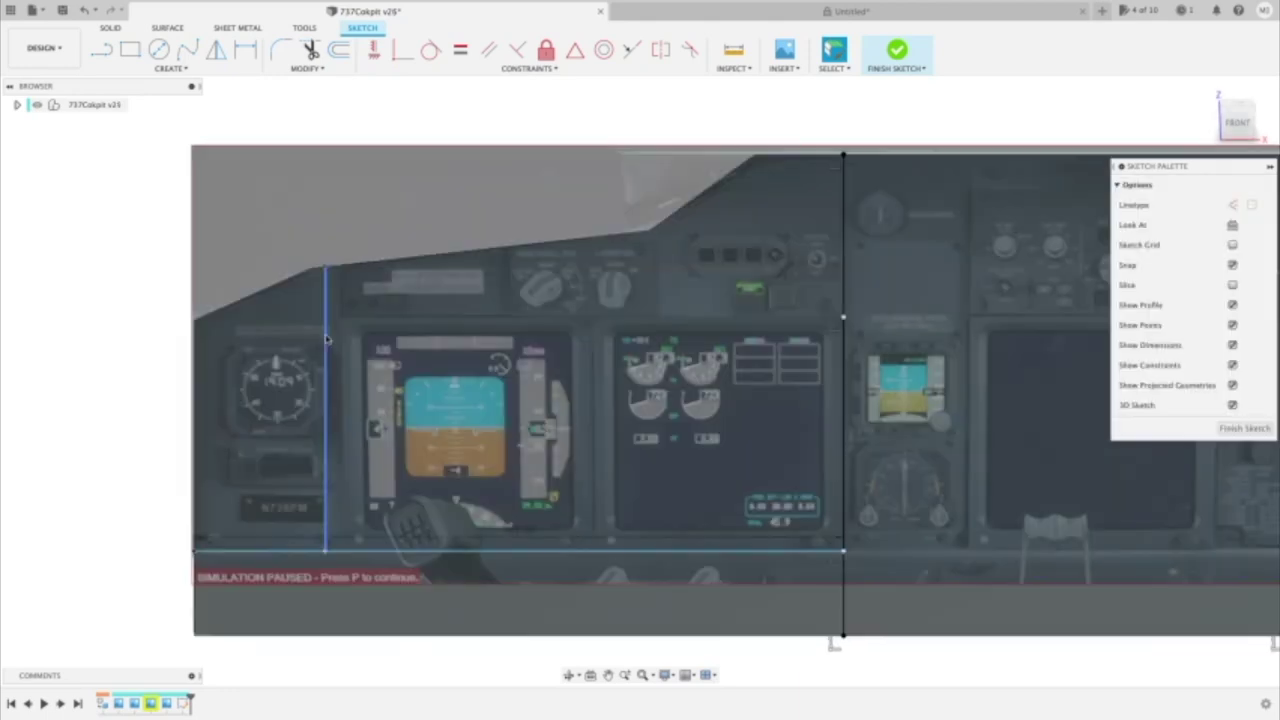
# Shift the vertical divider line slightly toward the outer left display and sketch a rectangle around the clock gauge.
pyautogui.moveTo(326, 338); pyautogui.dragTo(340, 338)
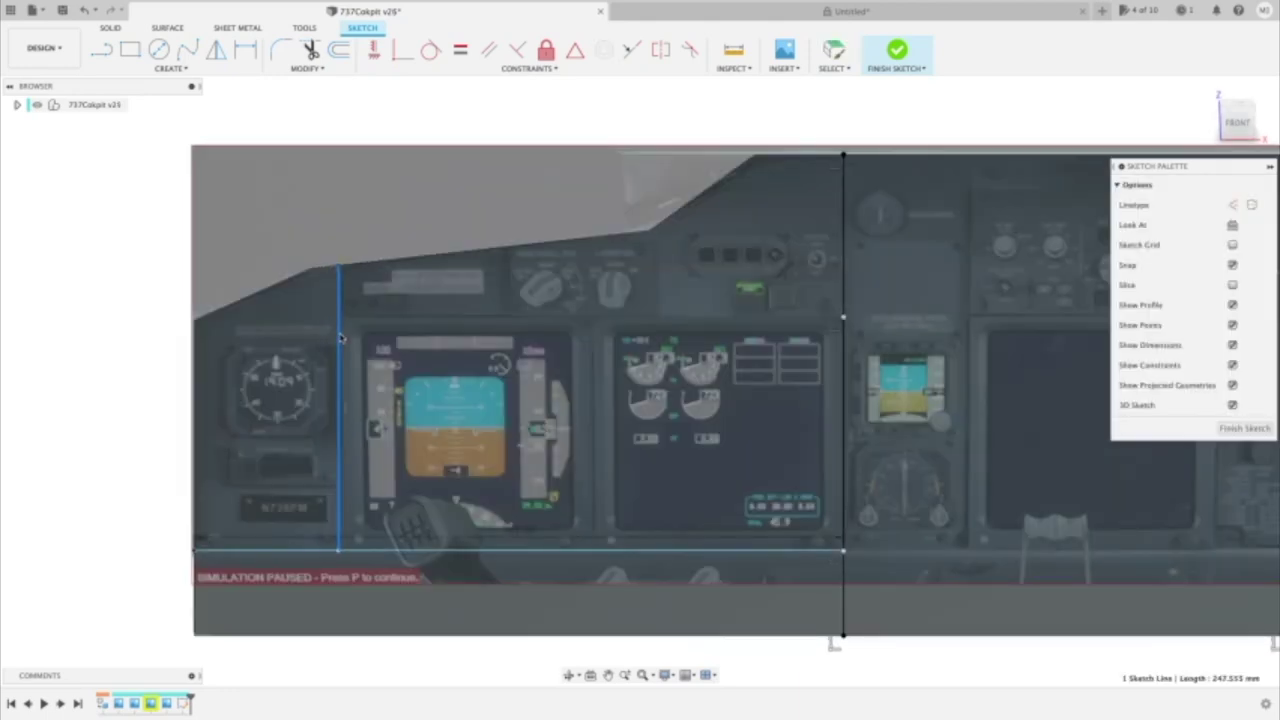
pyautogui.press('r')
pyautogui.click(228, 350)
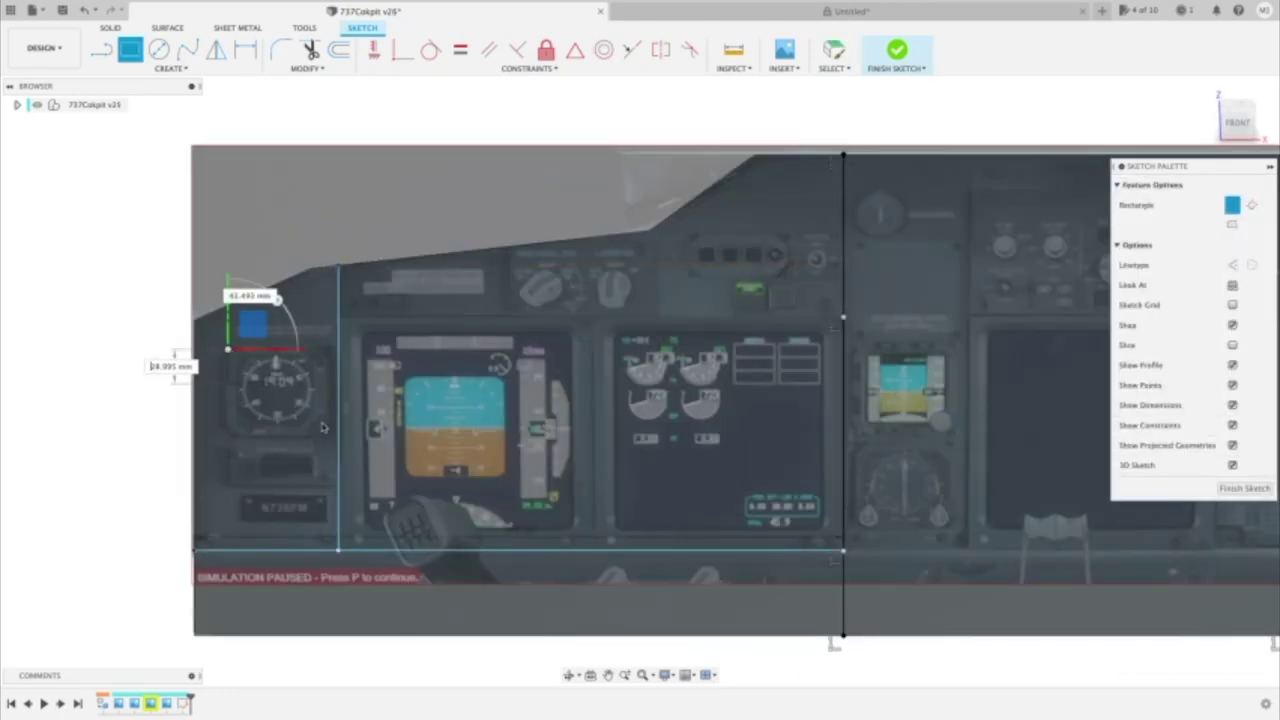
pyautogui.click(324, 431)
pyautogui.press('Escape')
# Move the clock gauge rectangle -12 mm along X.
pyautogui.moveTo(219, 337); pyautogui.dragTo(326, 436)
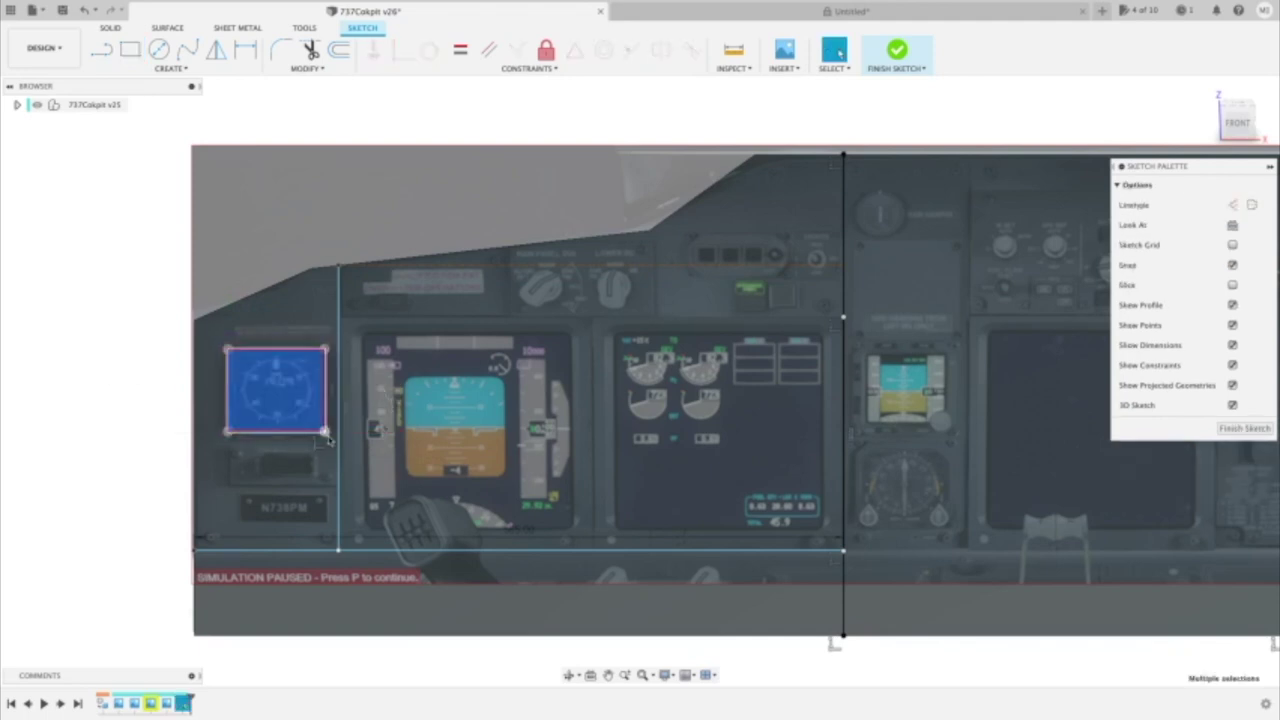
pyautogui.press('m')
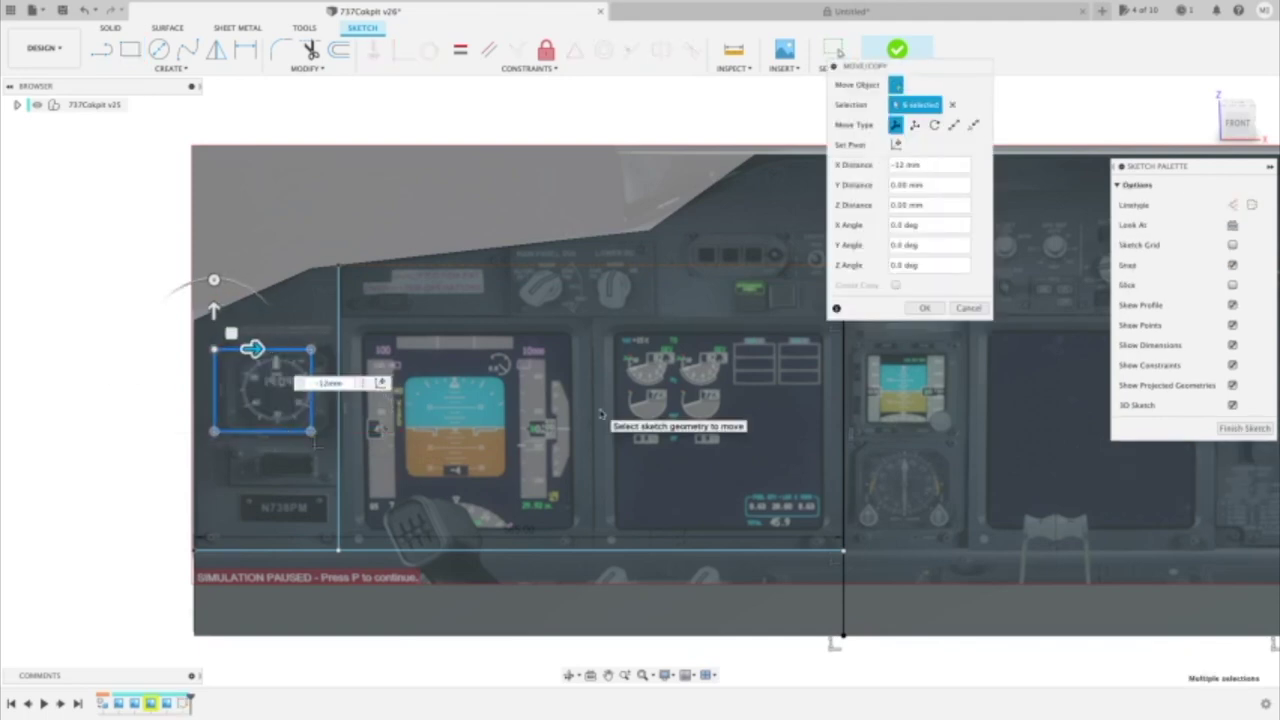
pyautogui.press('Return')
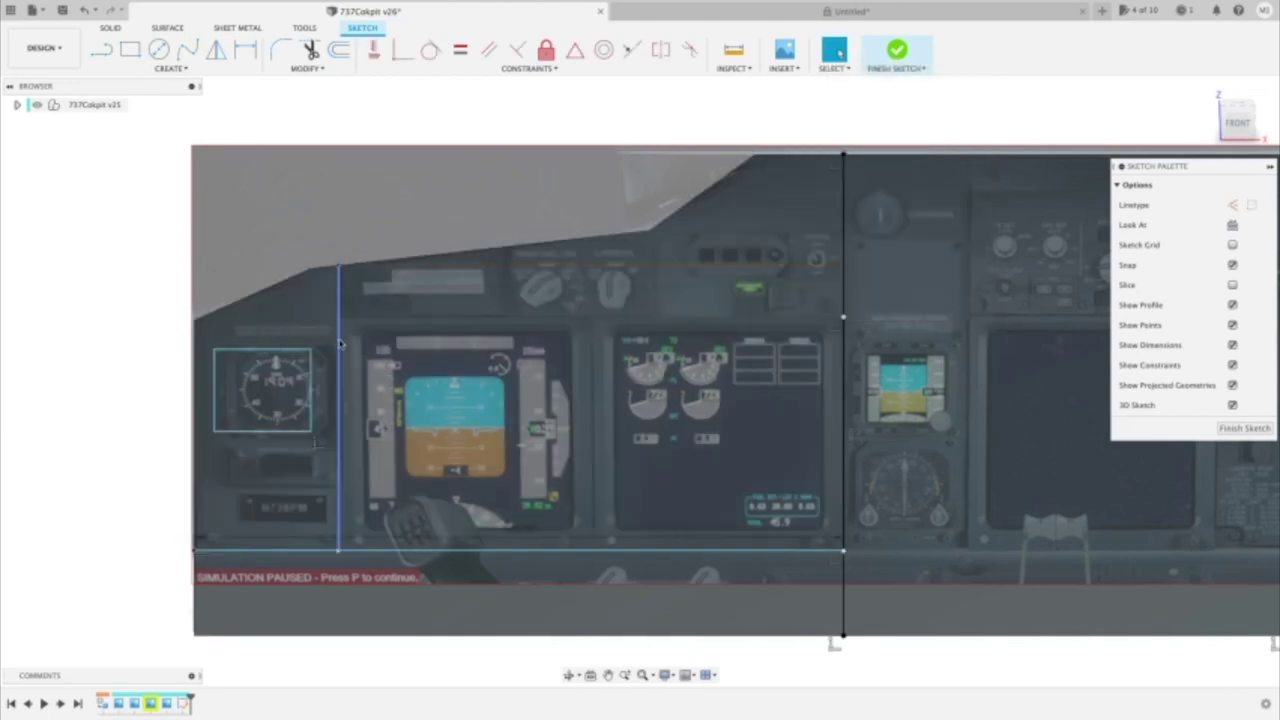
# Dimension the horizontal distance between the divider line beside the clock and the full-height vertical line.
pyautogui.click(420, 265)
pyautogui.press('d')
pyautogui.click(415, 230)
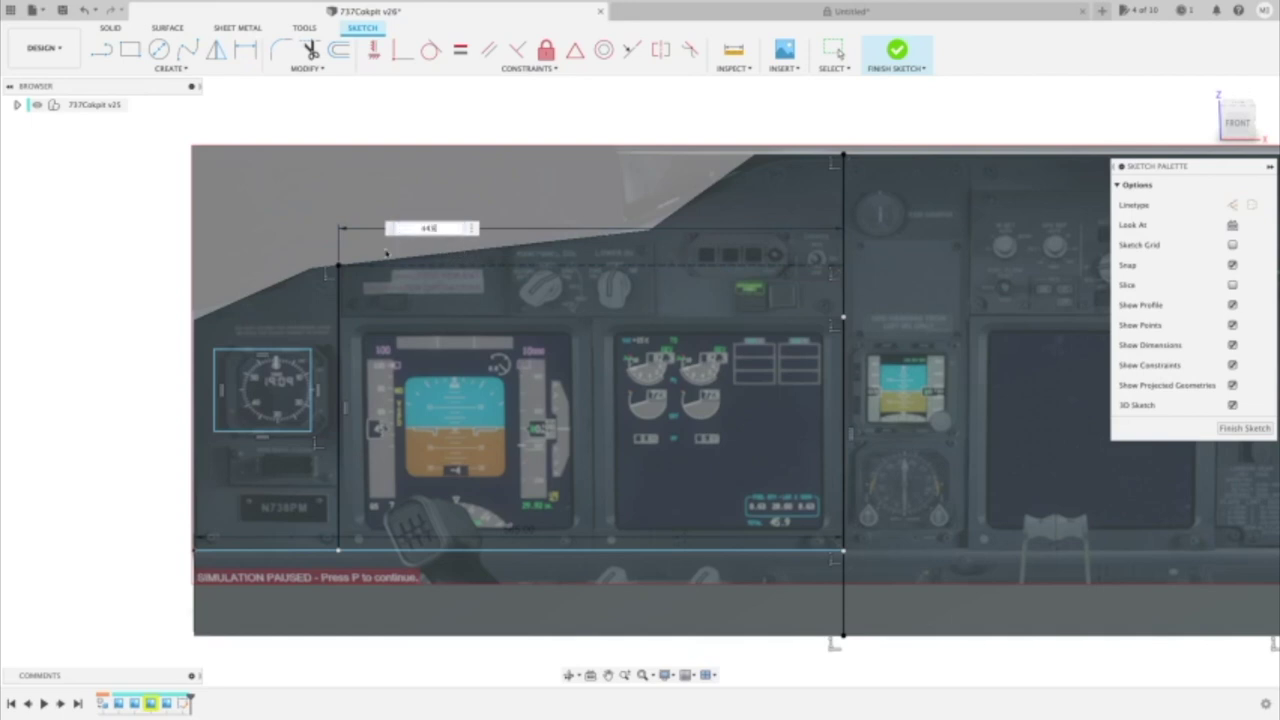
pyautogui.press('Return')
# Sketch a rectangle around the outer left display, just inside the divider line beside the clock.
pyautogui.press('r')
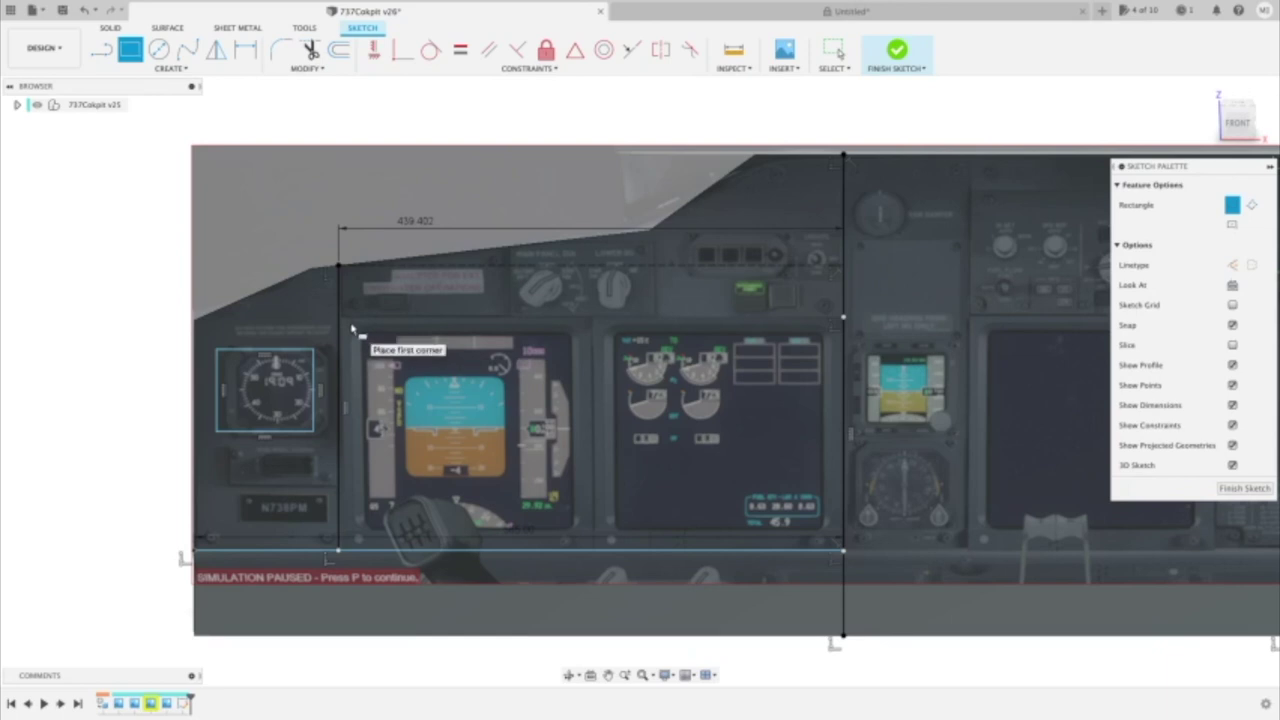
pyautogui.click(351, 324)
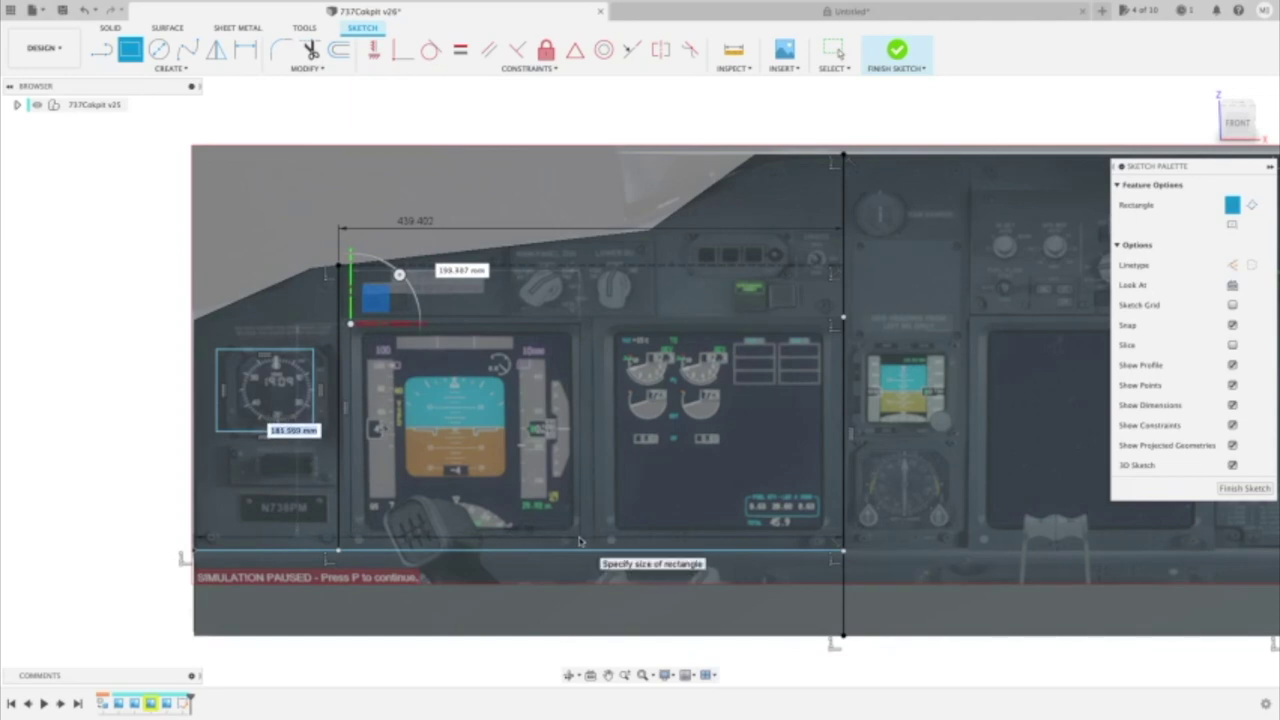
pyautogui.click(579, 541)
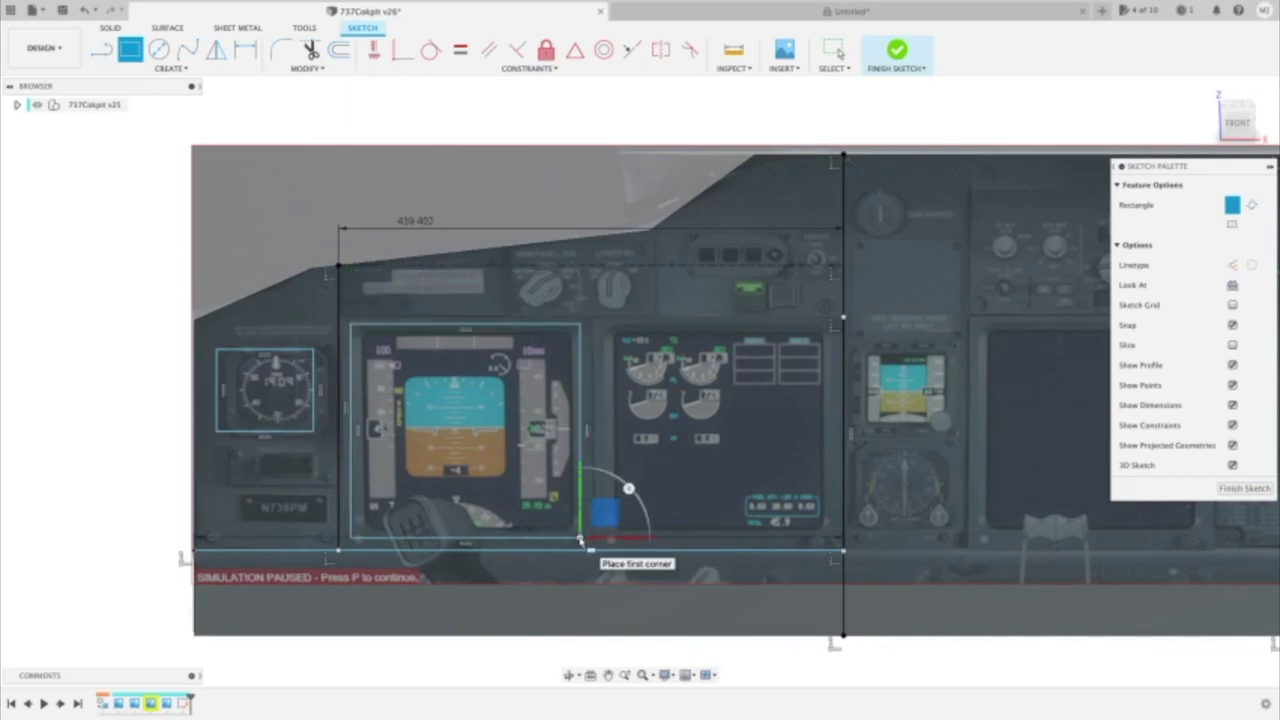
# Sketch a vertical line about 25 mm long above the gap between the two left displays and make it a construction line.
pyautogui.press('l')
pyautogui.click(591, 294)
pyautogui.press('Escape')
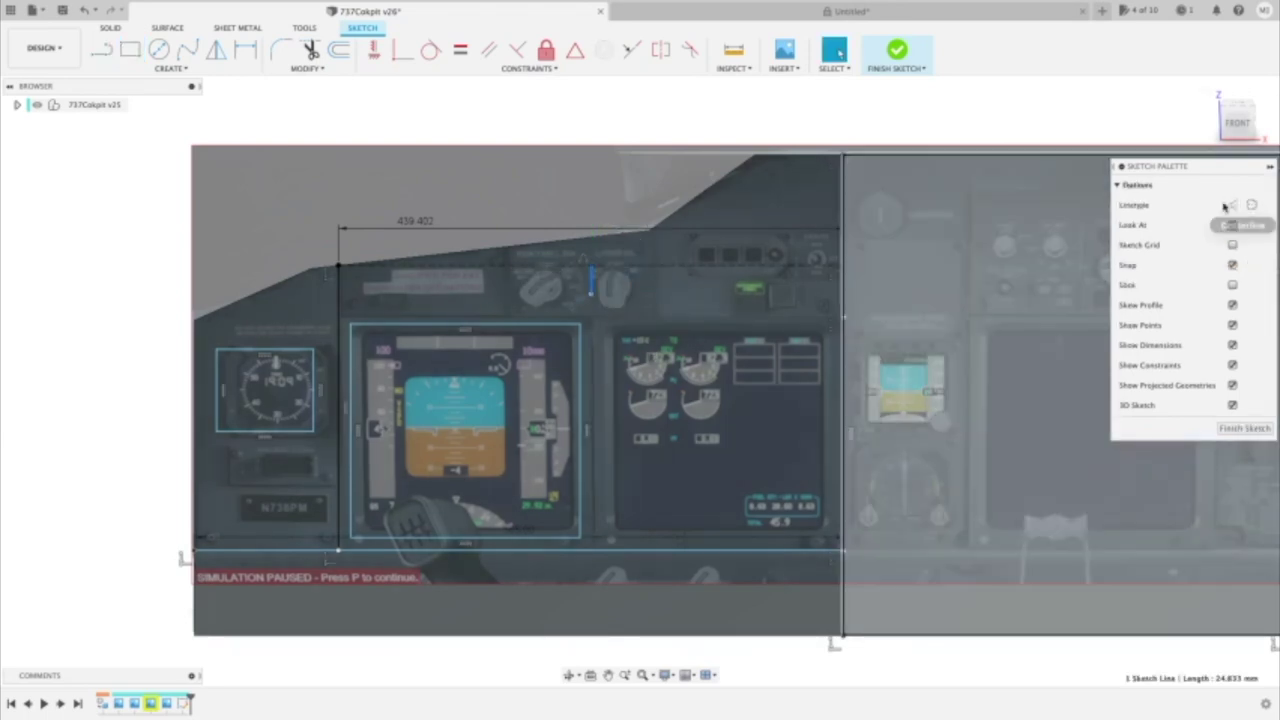
pyautogui.click(1228, 206)
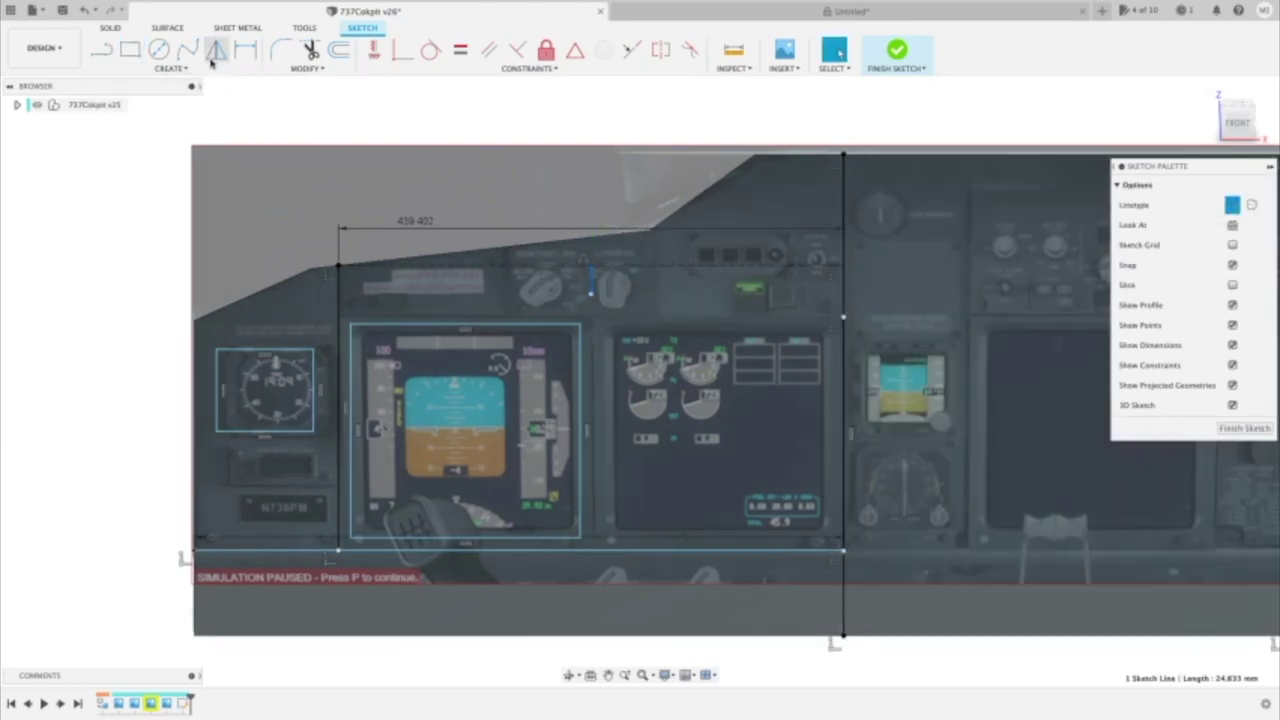
# Mirror the outer left display rectangle about the short vertical construction line onto the neighbouring inner display.
pyautogui.click(215, 52)
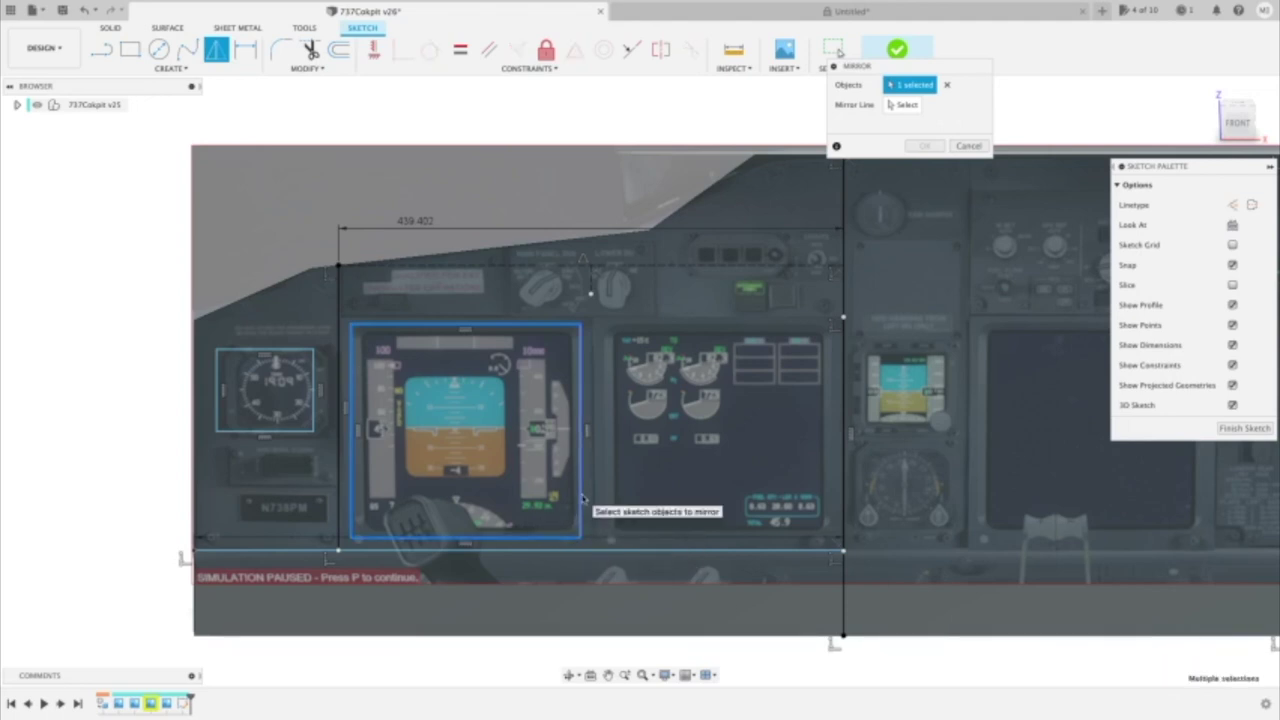
pyautogui.click(904, 106)
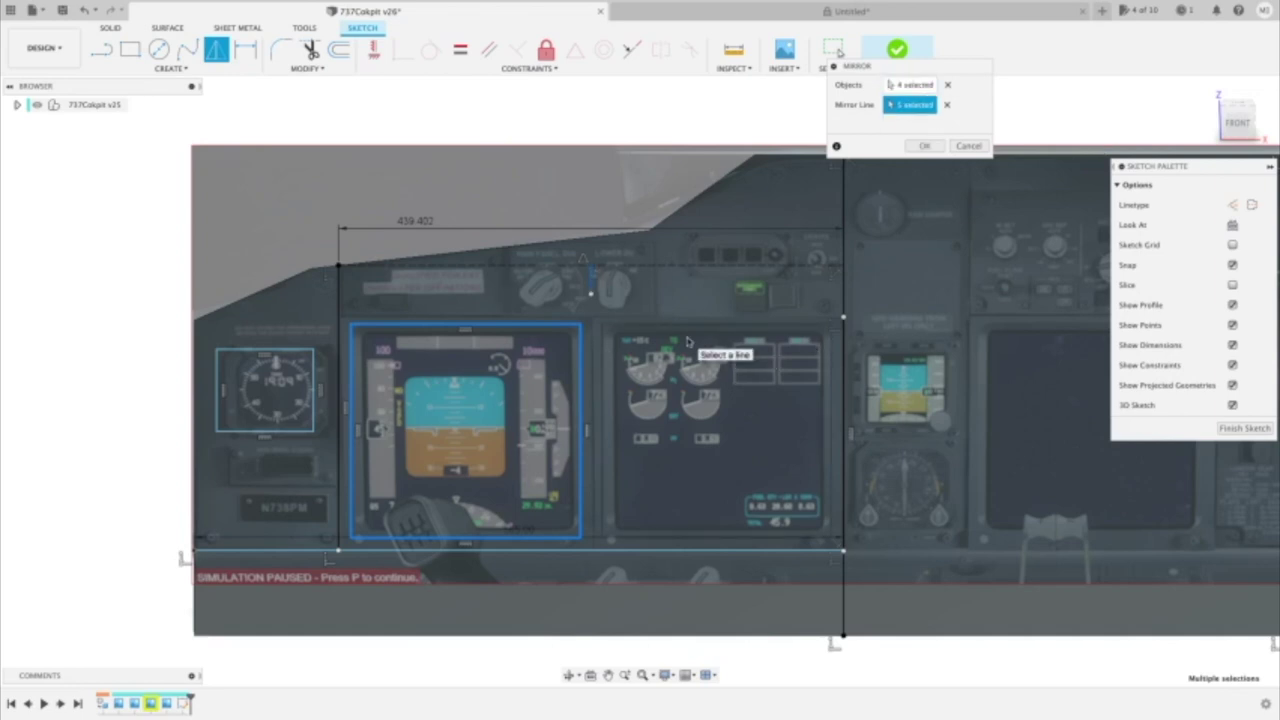
pyautogui.press('Return')
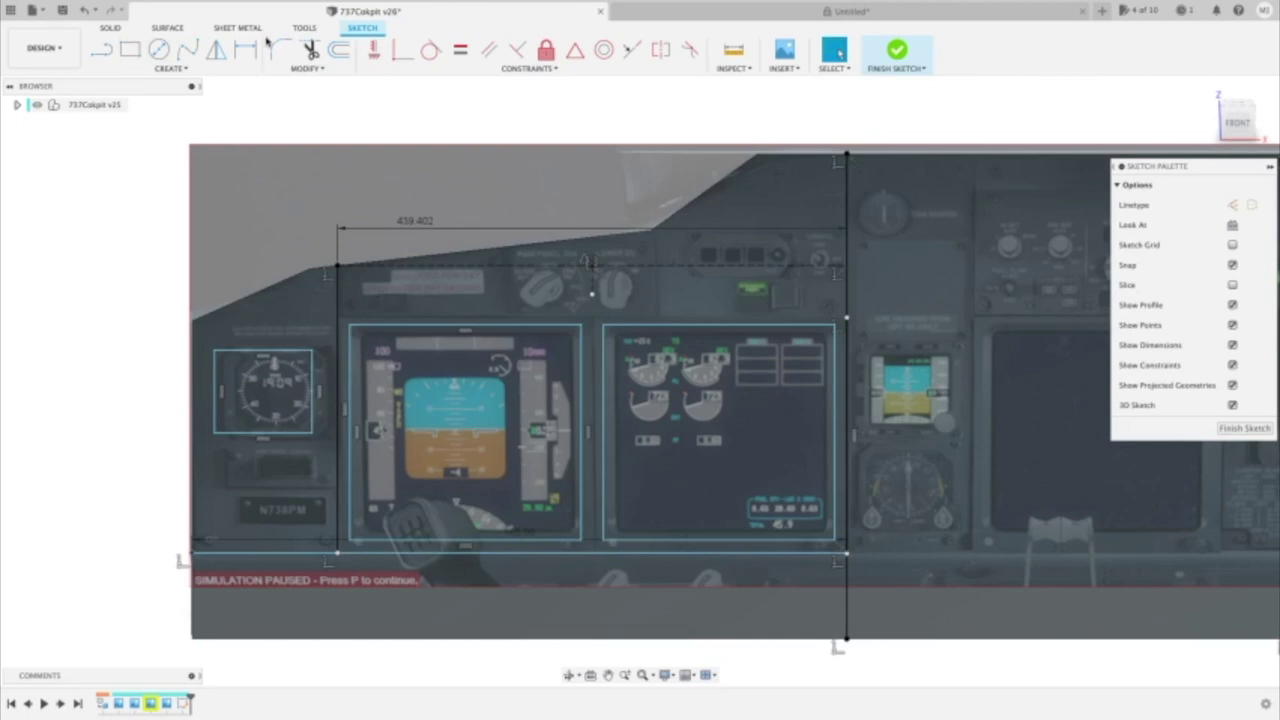
# Fillet all corners of the two left display rectangles with an 8 mm radius.
pyautogui.click(353, 332)
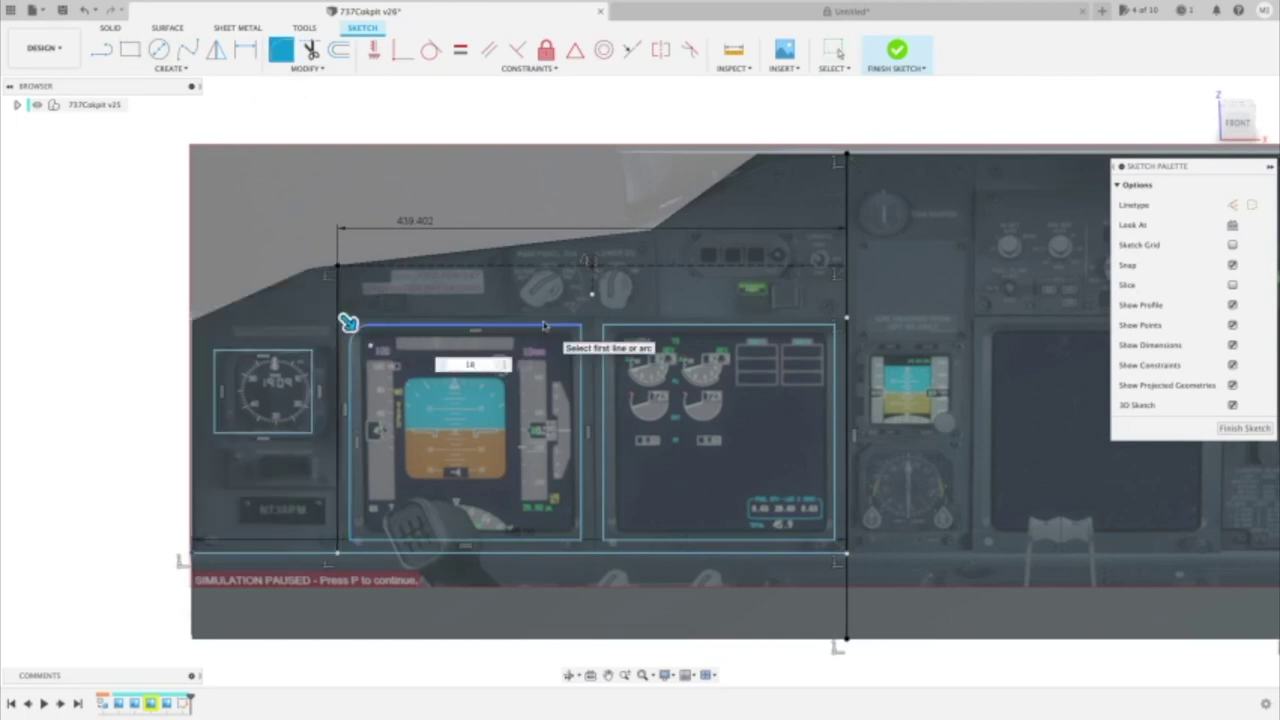
pyautogui.write('8')
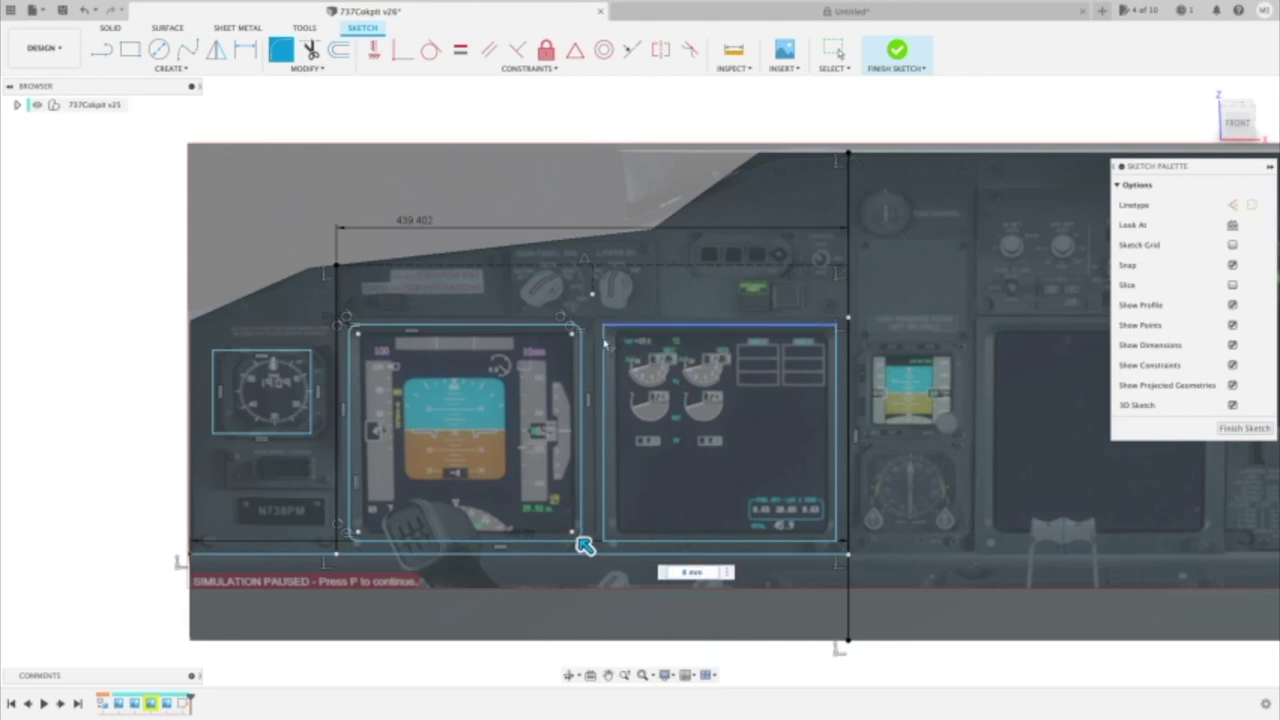
pyautogui.click(618, 543)
pyautogui.click(604, 529)
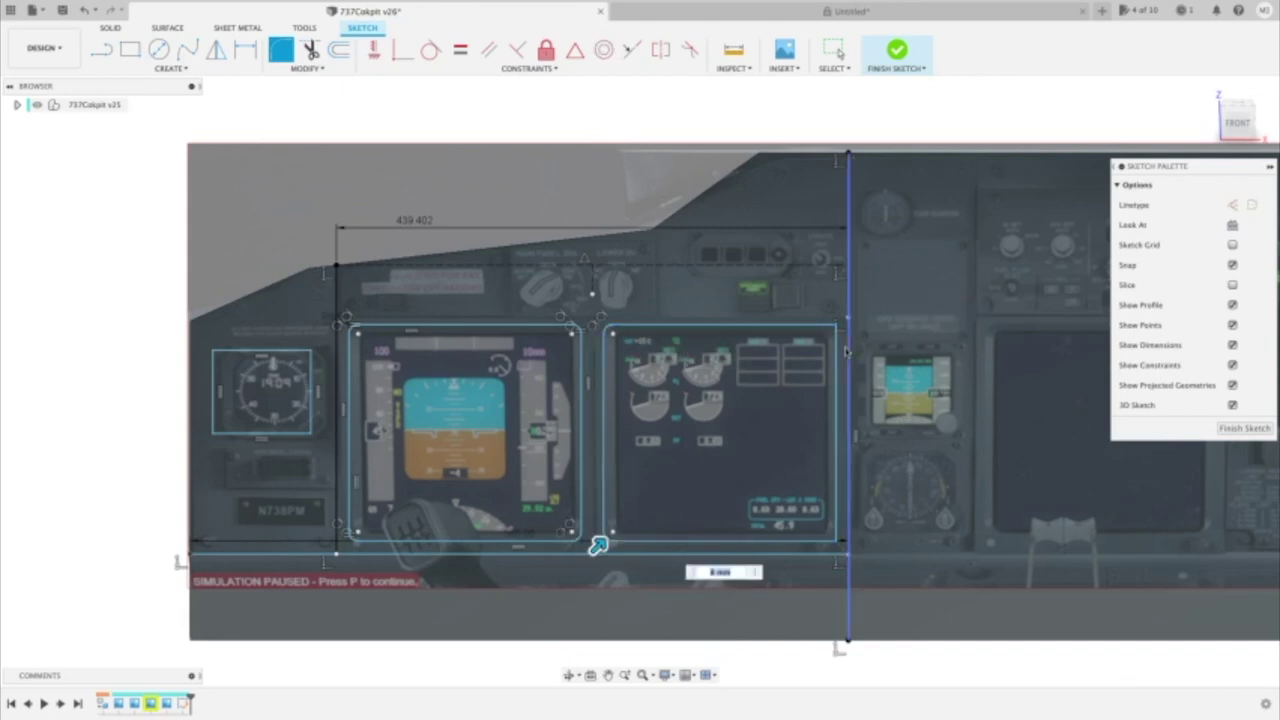
pyautogui.click(820, 326)
pyautogui.click(838, 345)
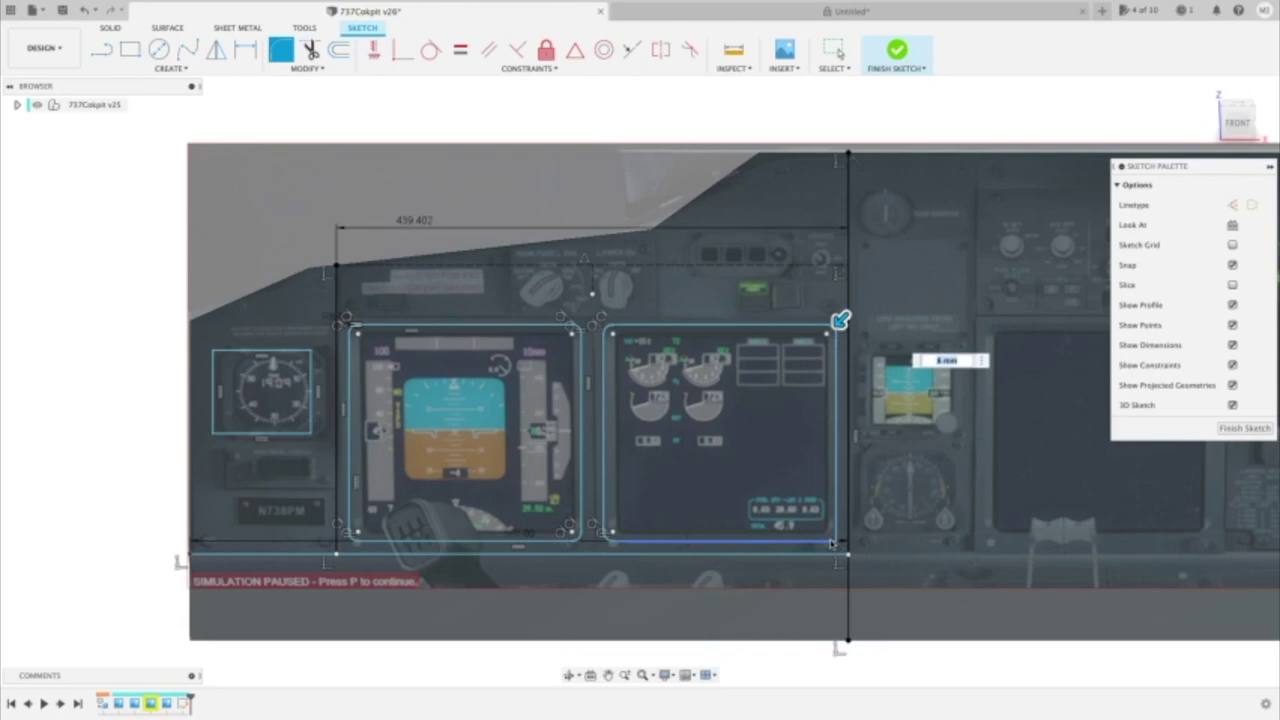
pyautogui.click(834, 542)
pyautogui.press('Escape')
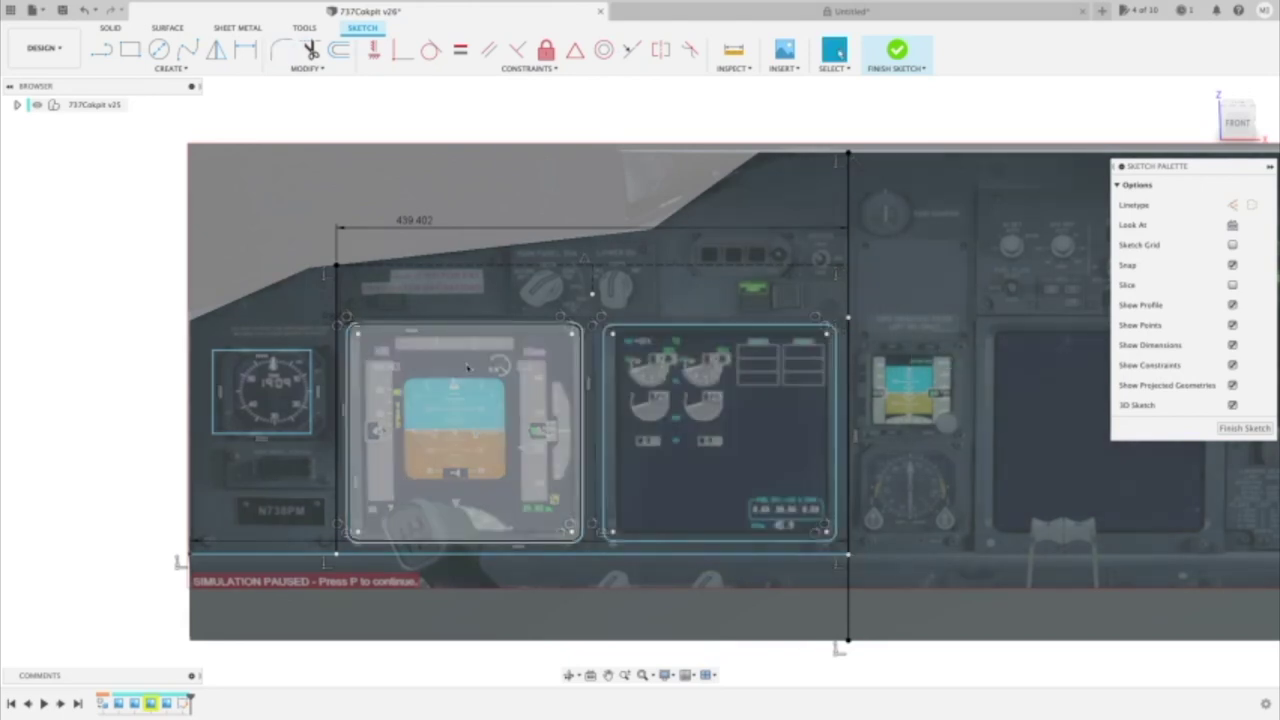
# Draw a line about 218 mm long above the outer display from the divider, continuing vertically down between the displays to the lower horizontal line.
pyautogui.scroll(-1, 402, 352)
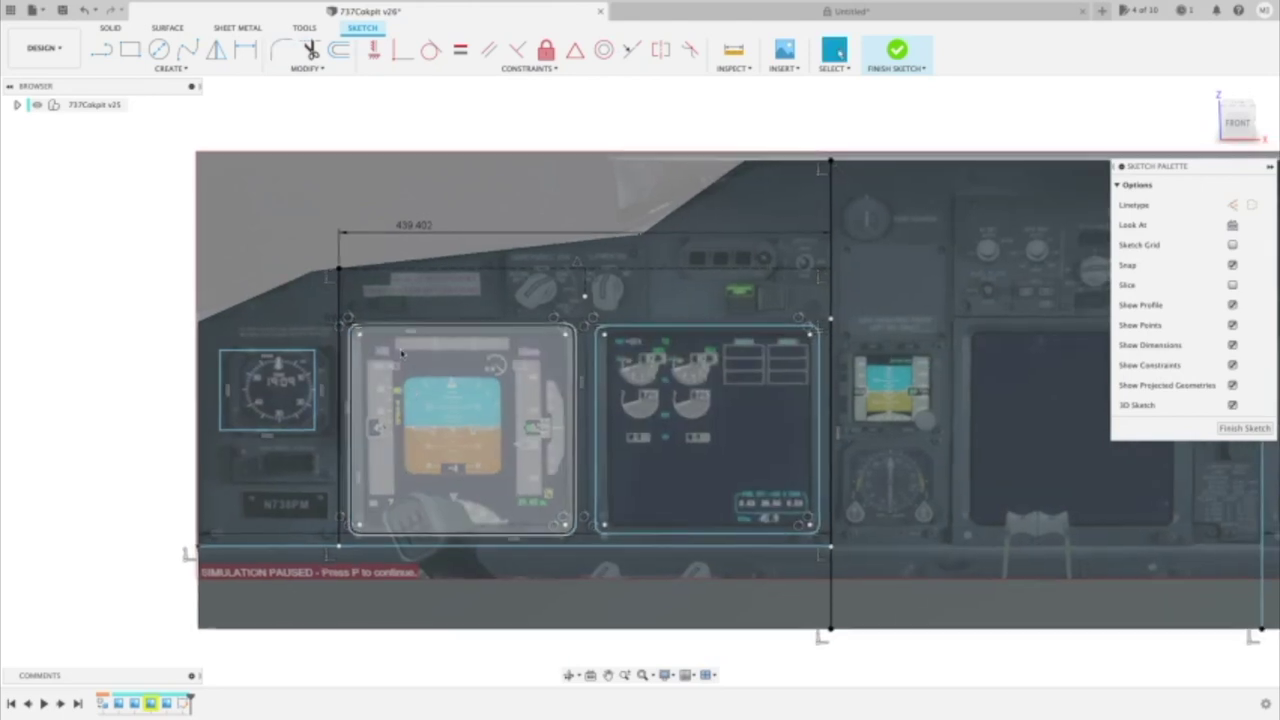
pyautogui.press('l')
pyautogui.scroll(5, 402, 352)
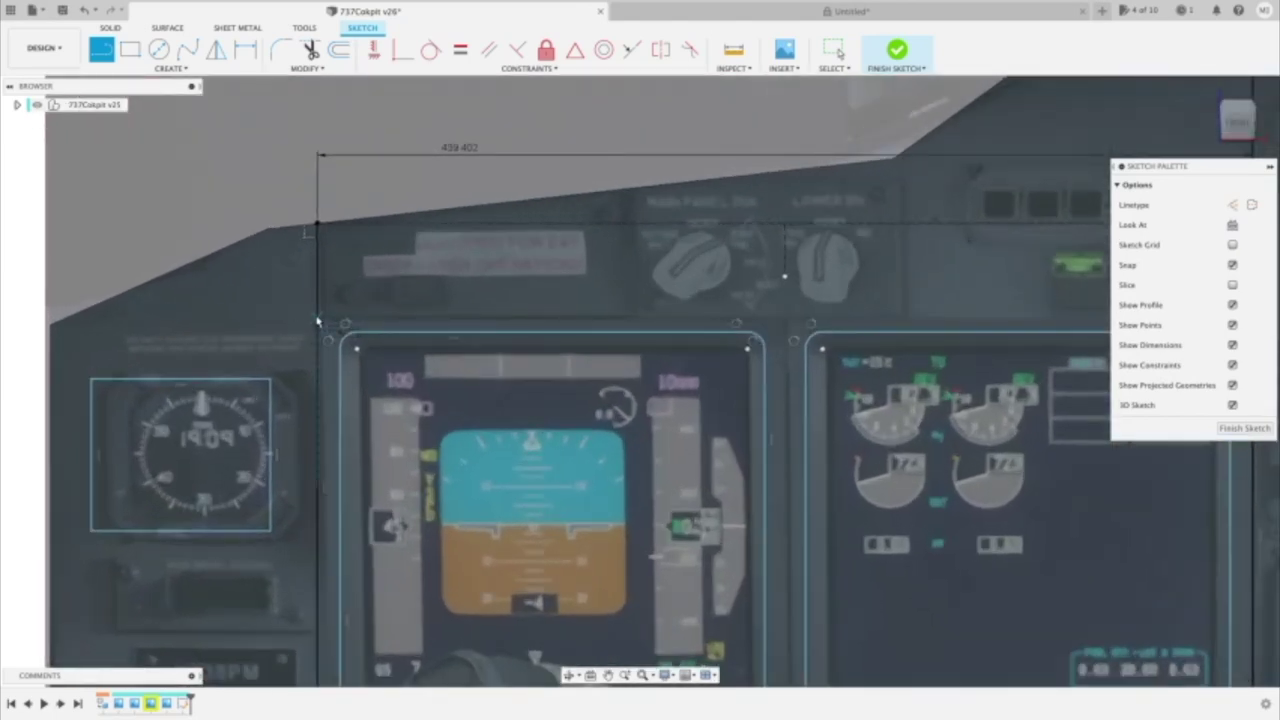
pyautogui.click(317, 320)
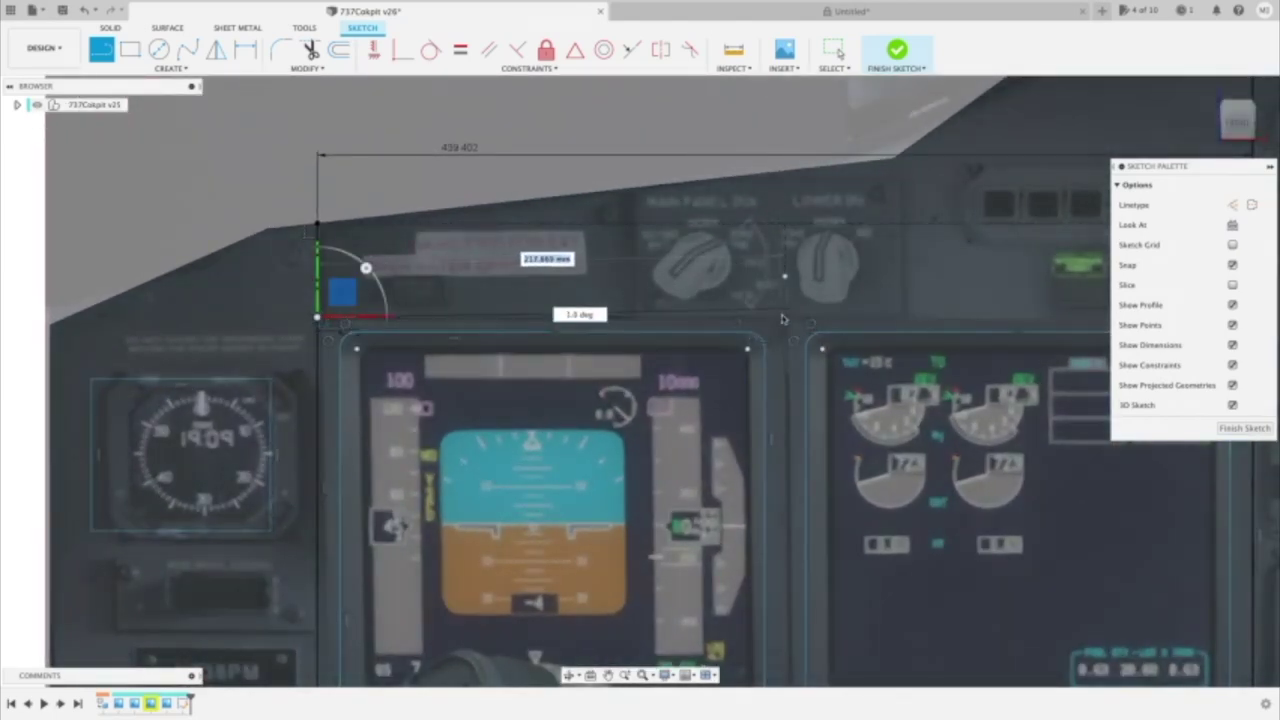
pyautogui.click(784, 319)
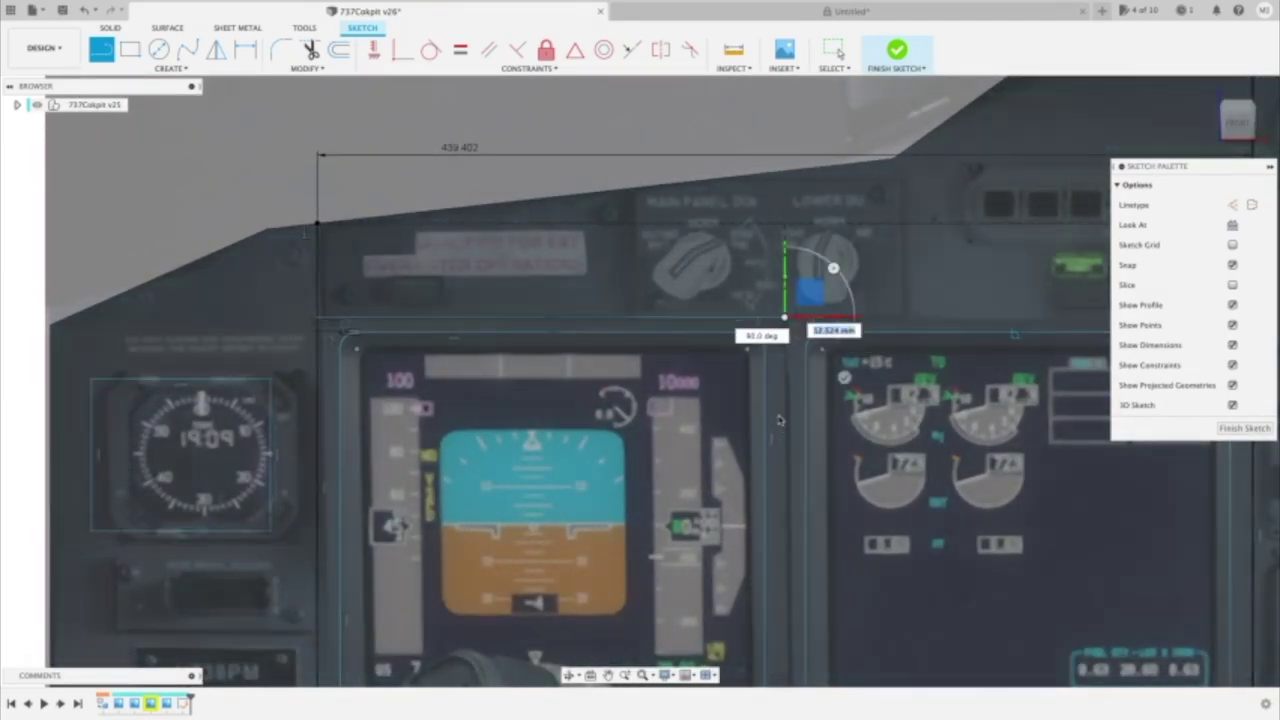
pyautogui.moveTo(780, 420); pyautogui.dragTo(344, 233, button='middle')
pyautogui.scroll(-1, 344, 233)
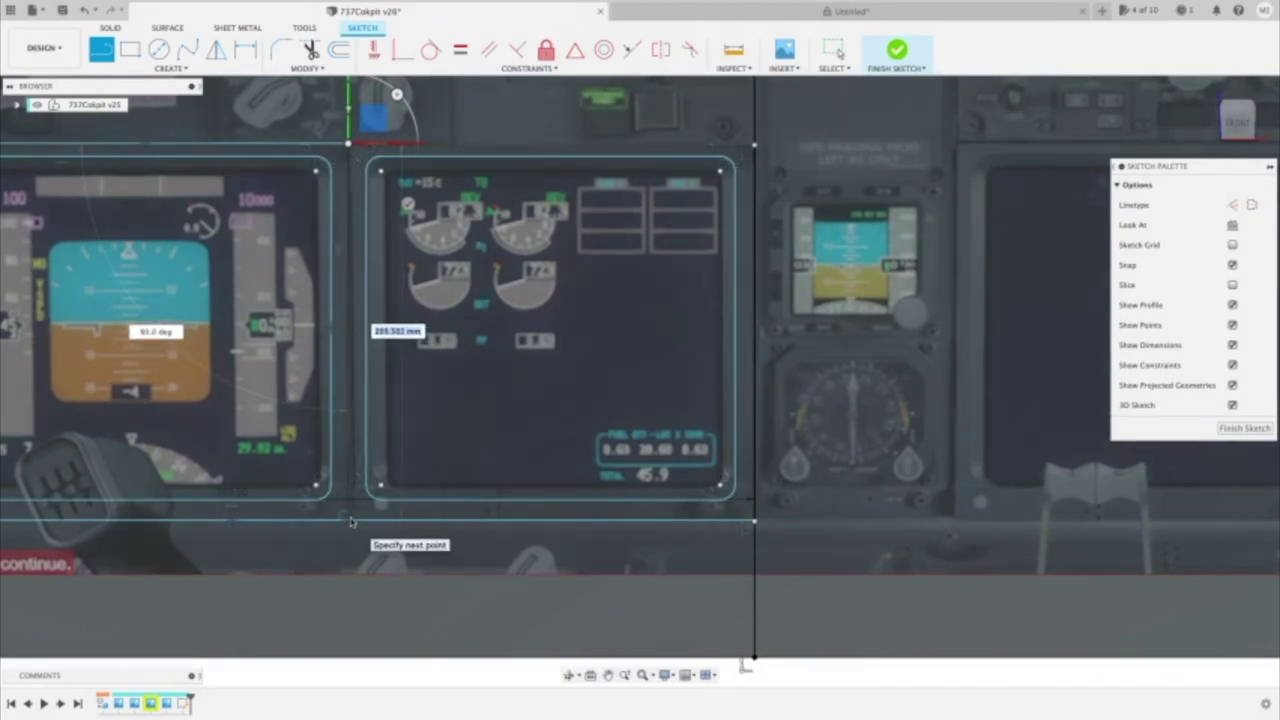
pyautogui.click(348, 519)
pyautogui.scroll(-4, 348, 519)
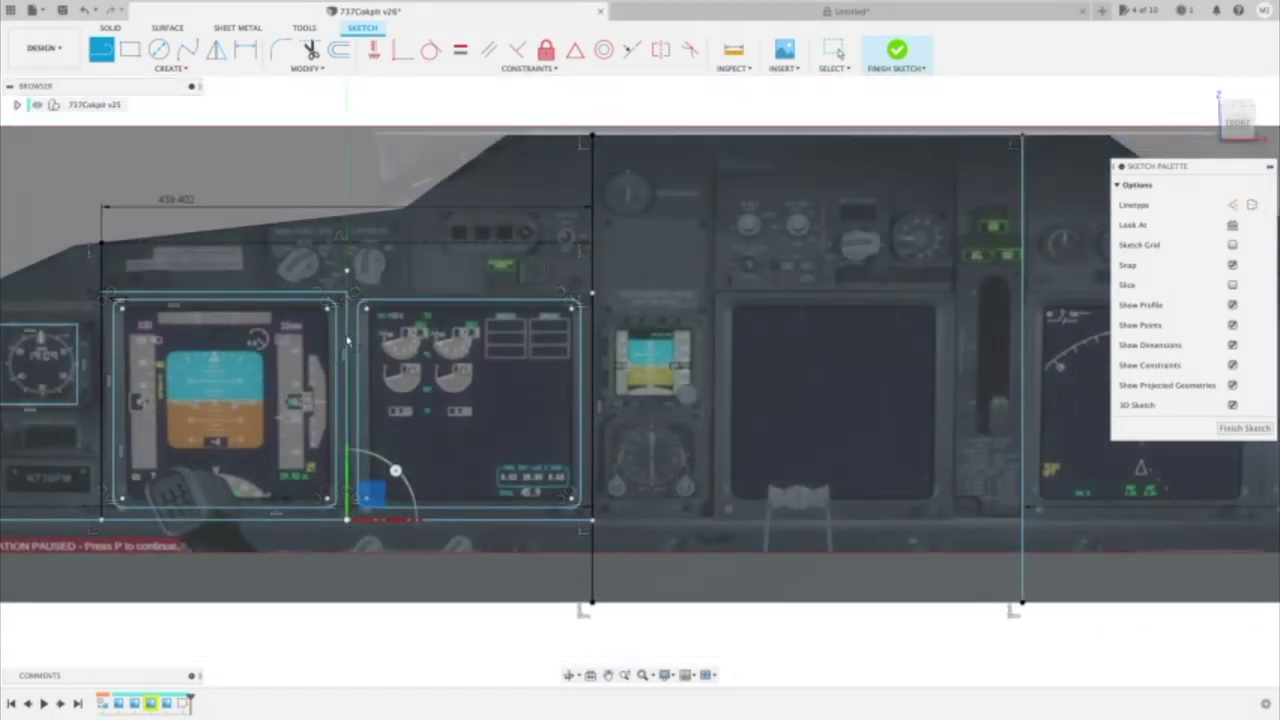
pyautogui.press('Escape')
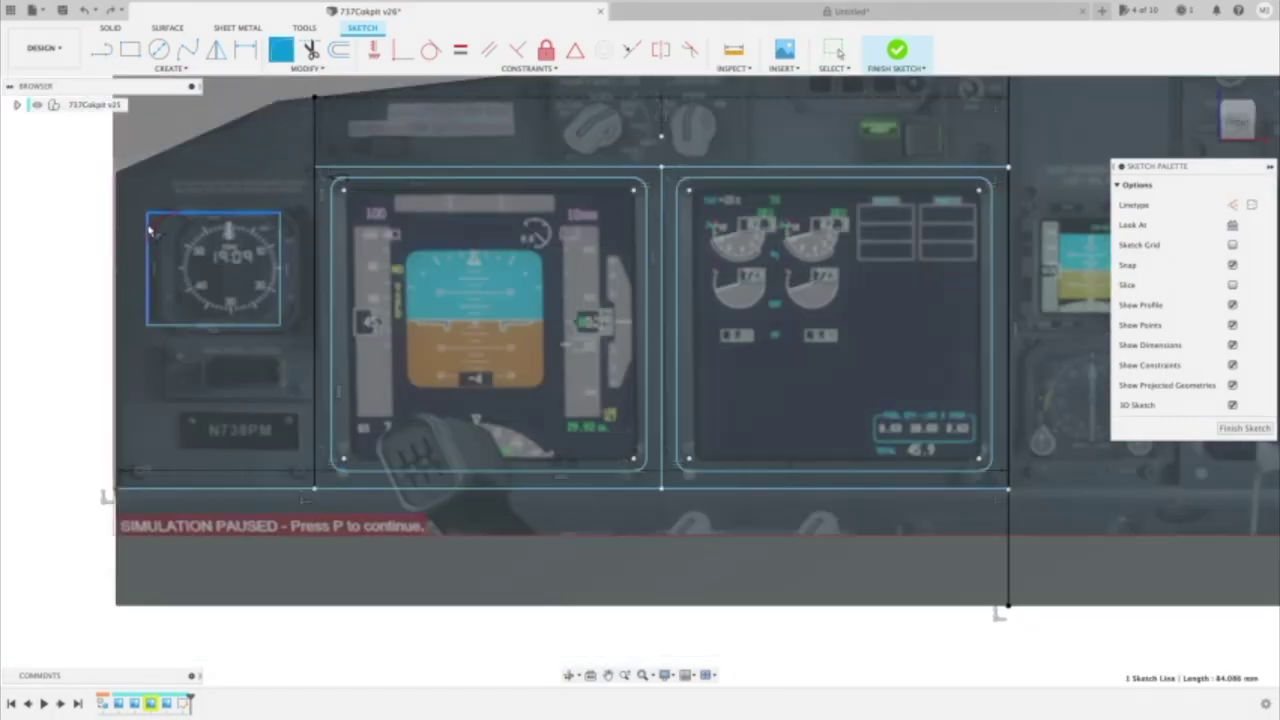
# Fillet the four corners of the clock gauge rectangle with a 5 mm radius.
pyautogui.click(148, 227)
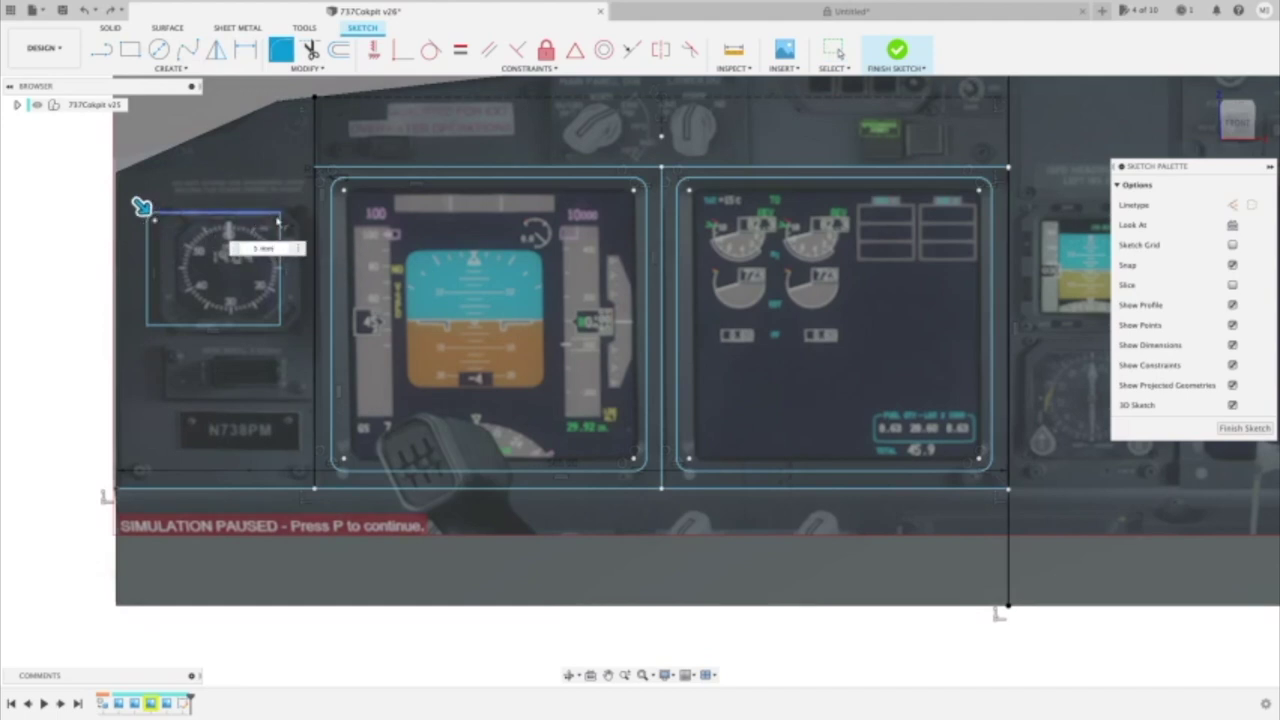
pyautogui.click(278, 322)
pyautogui.press('Escape')
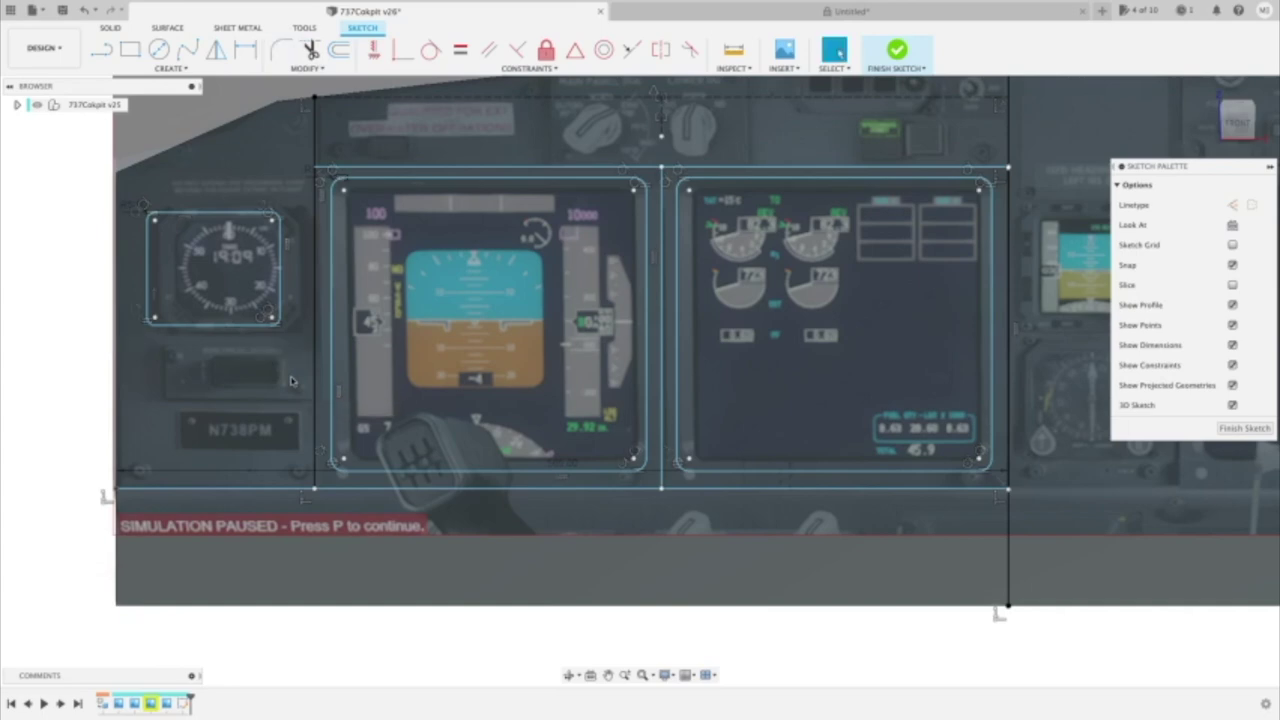
# Sketch a rectangle around the narrow display bezel directly below the clock gauge.
pyautogui.press('r')
pyautogui.click(147, 345)
pyautogui.click(300, 400)
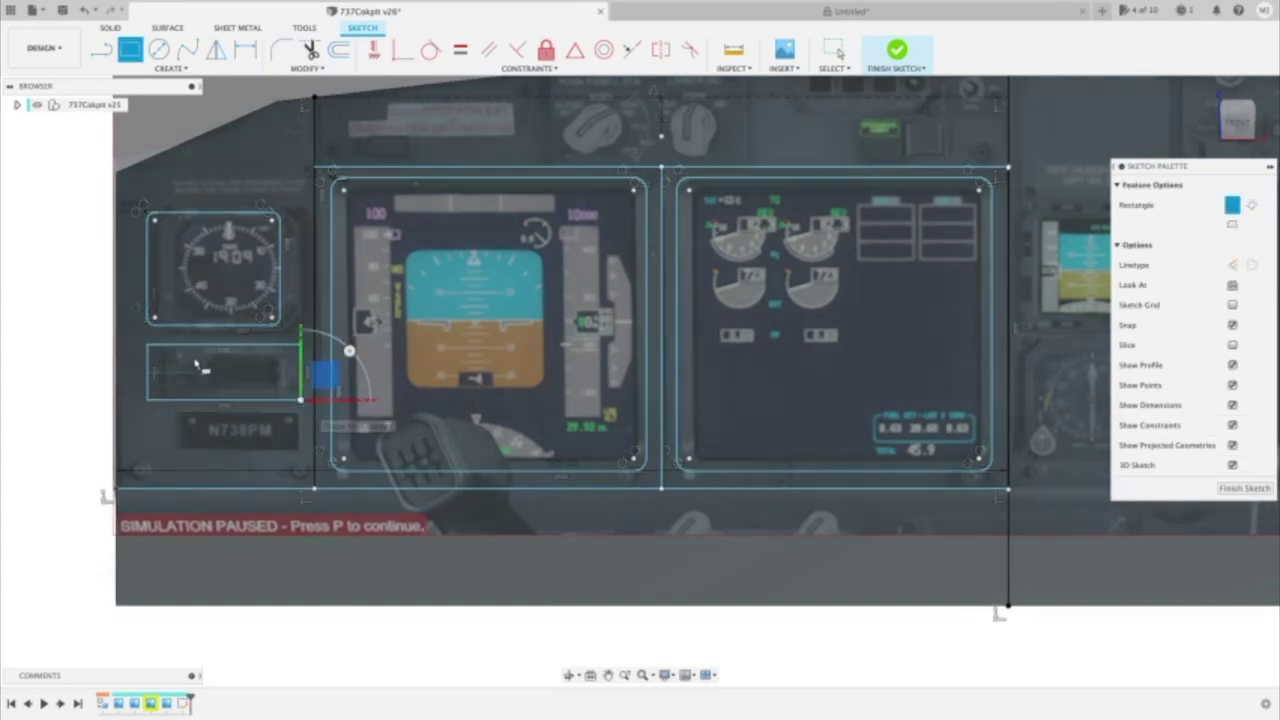
# Fillet the four corners of the narrow rectangle below the clock with a 5 mm radius.
pyautogui.press('f')
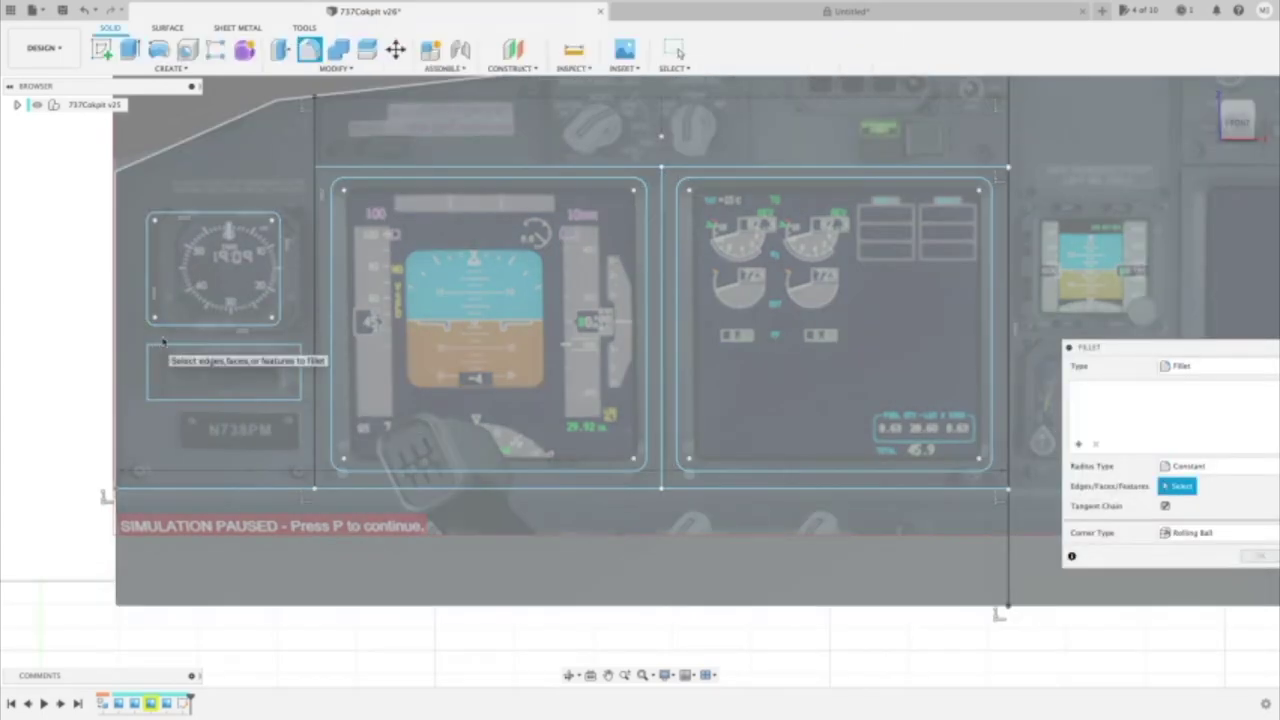
pyautogui.press('Escape')
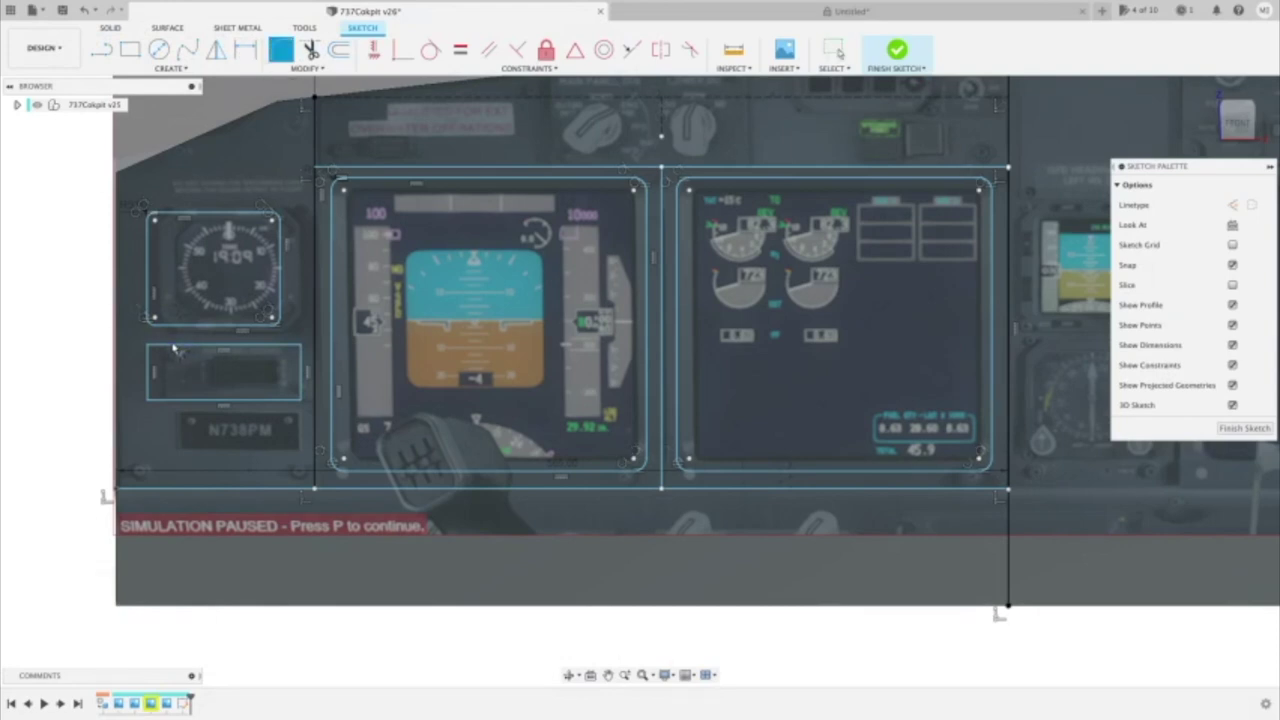
pyautogui.press('f')
pyautogui.click(144, 341)
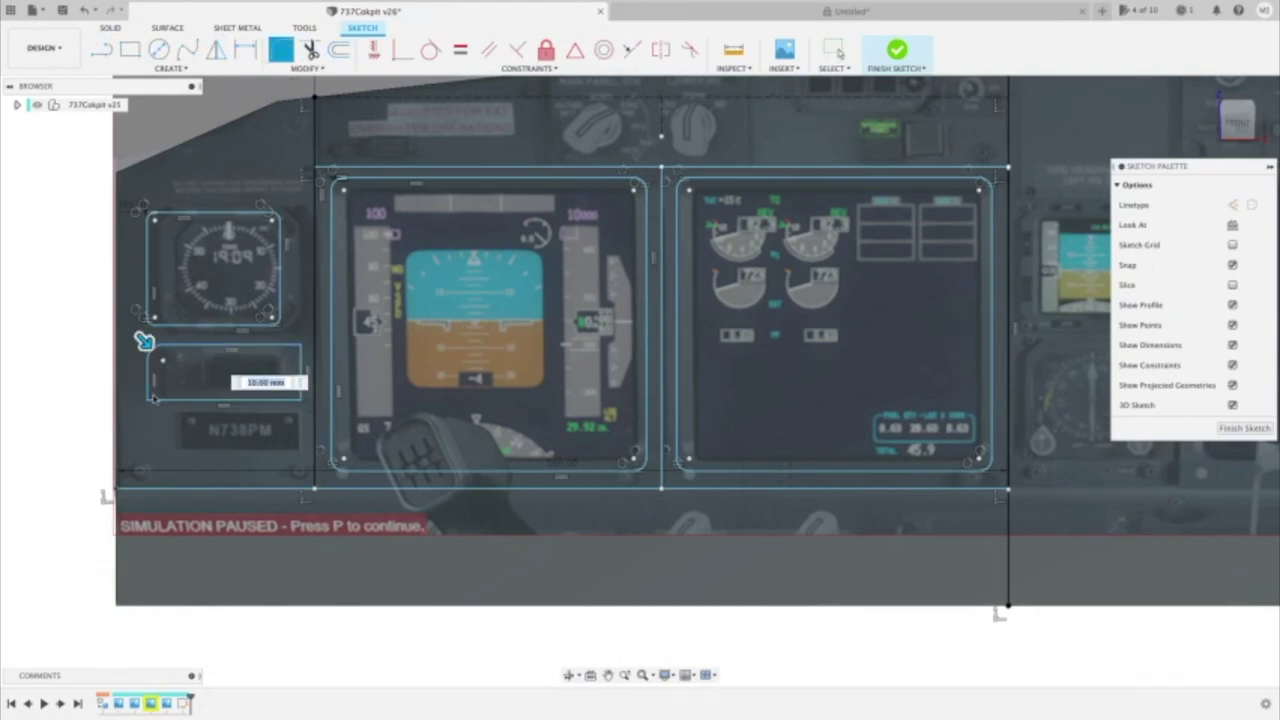
pyautogui.click(155, 400)
pyautogui.click(149, 388)
pyautogui.click(300, 400)
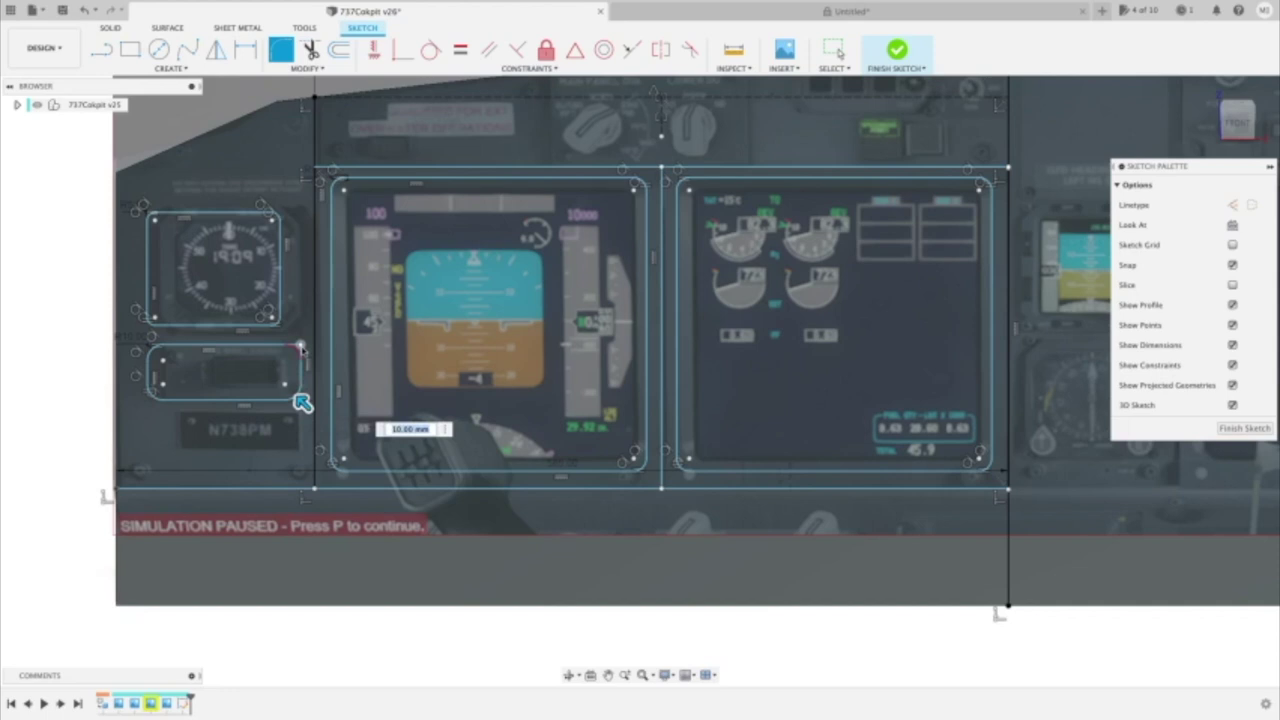
pyautogui.click(300, 346)
pyautogui.write('5')
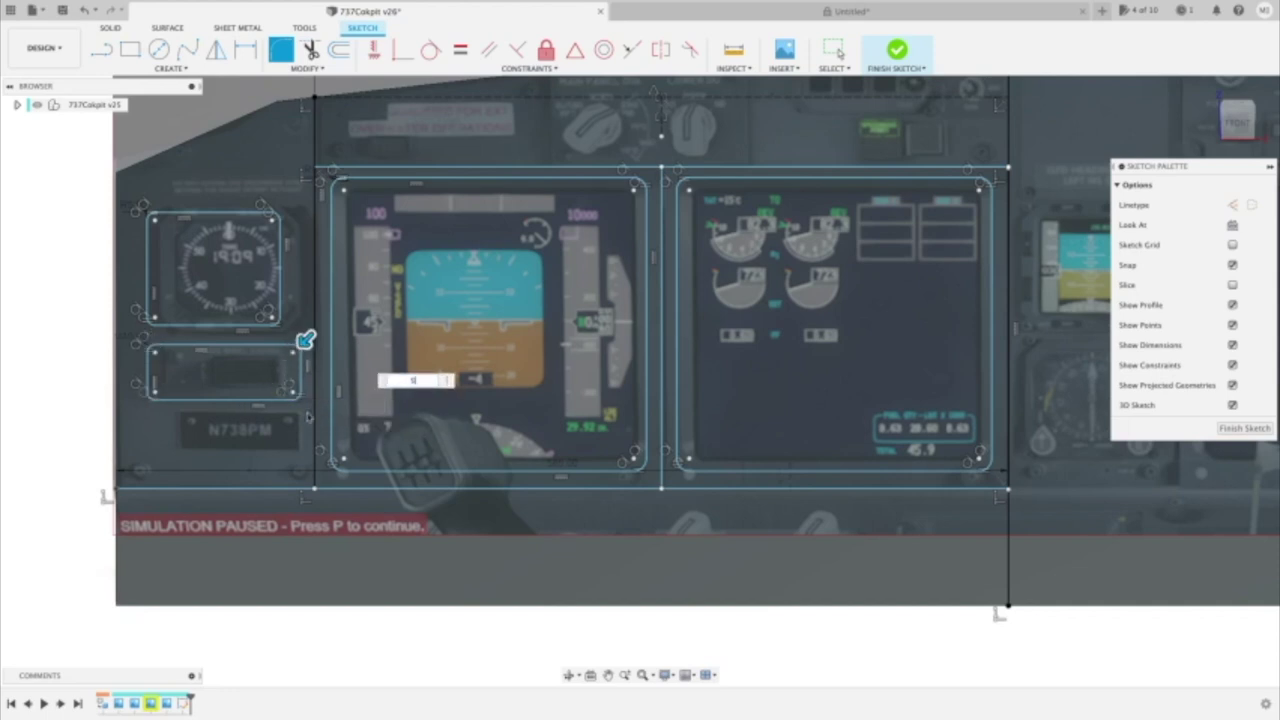
pyautogui.press('Return')
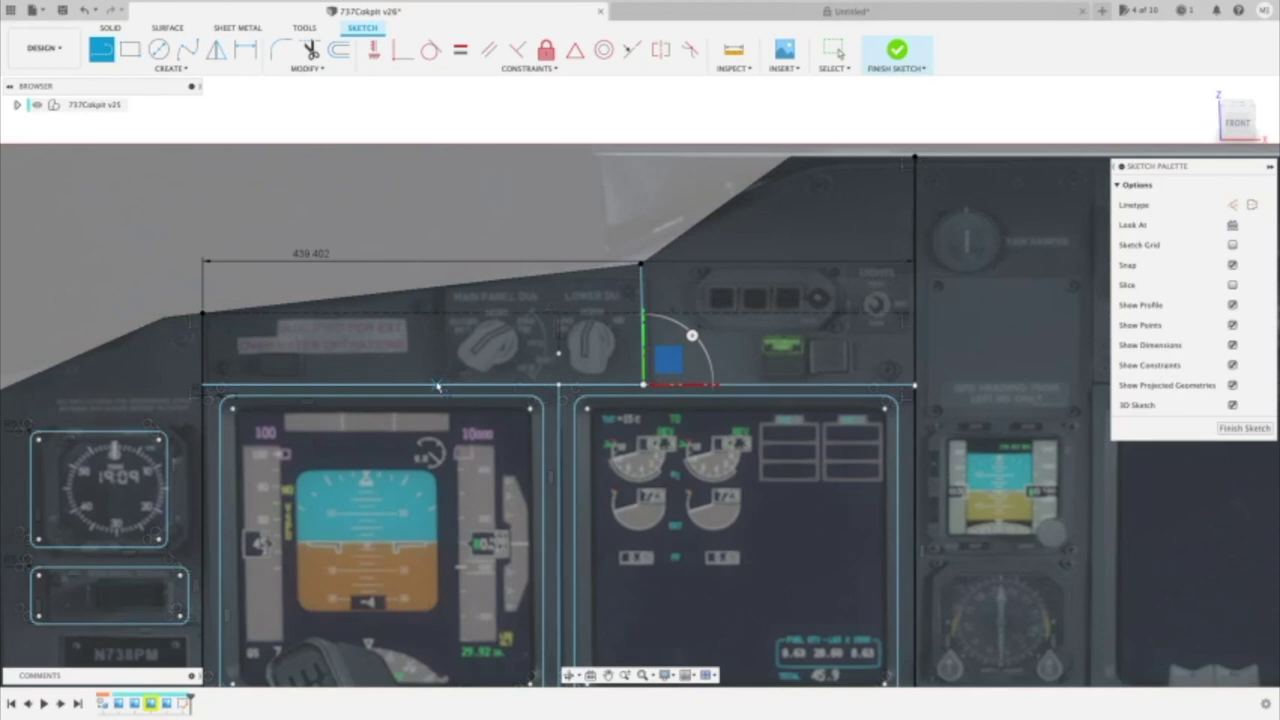
# Outline the Main Panel DUs and Lower DU selector plate's outer side, slanted upper edge and horizontal upper edge up to its inner side line.
pyautogui.click(437, 386)
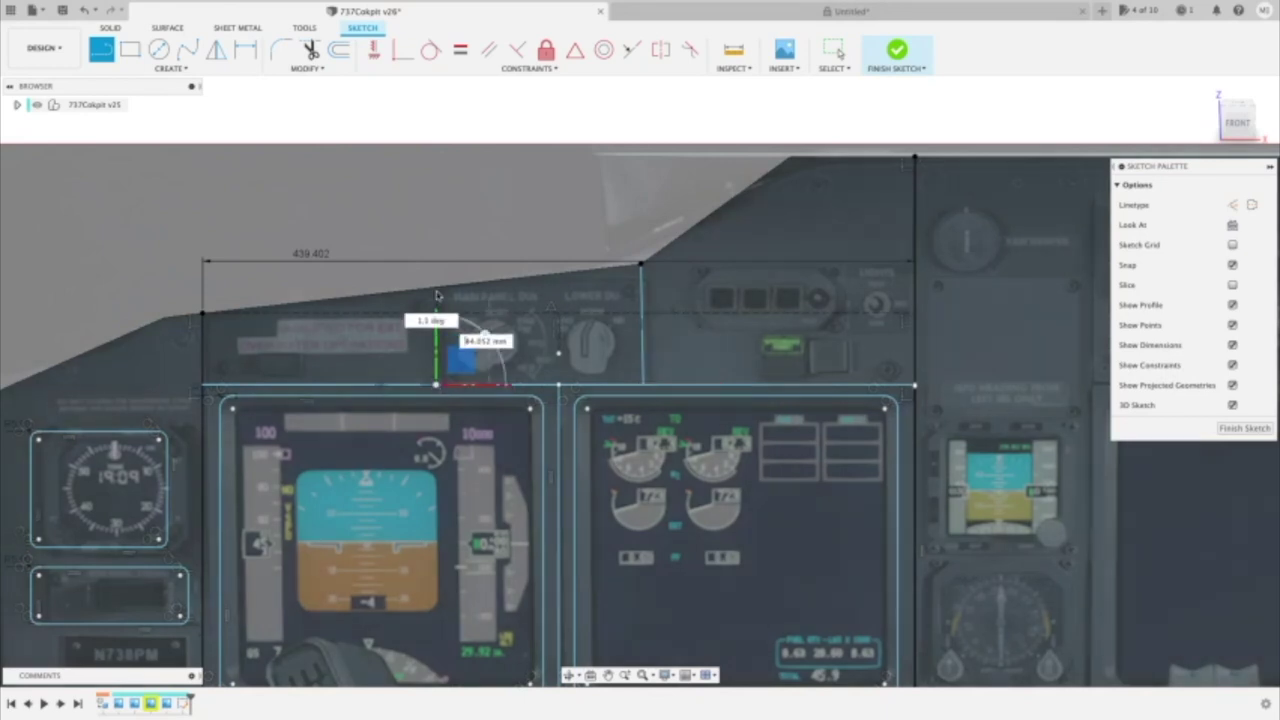
pyautogui.click(434, 288)
pyautogui.scroll(5, 434, 288)
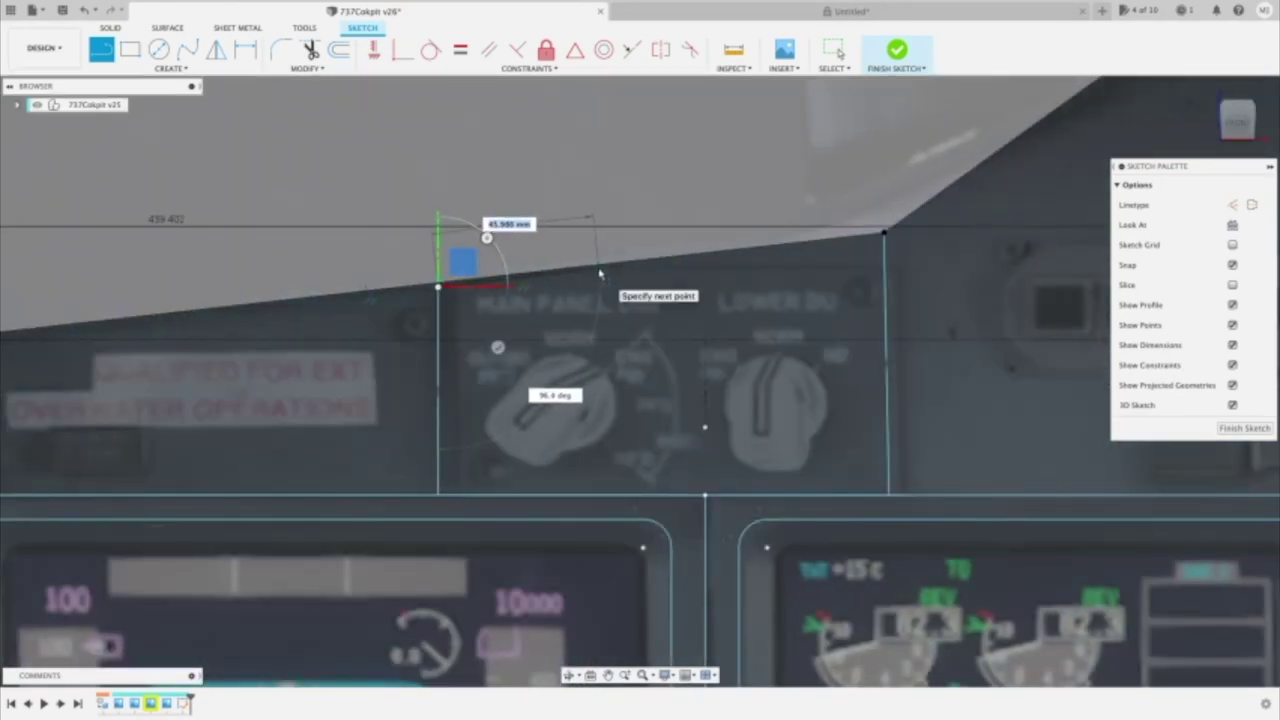
pyautogui.click(599, 269)
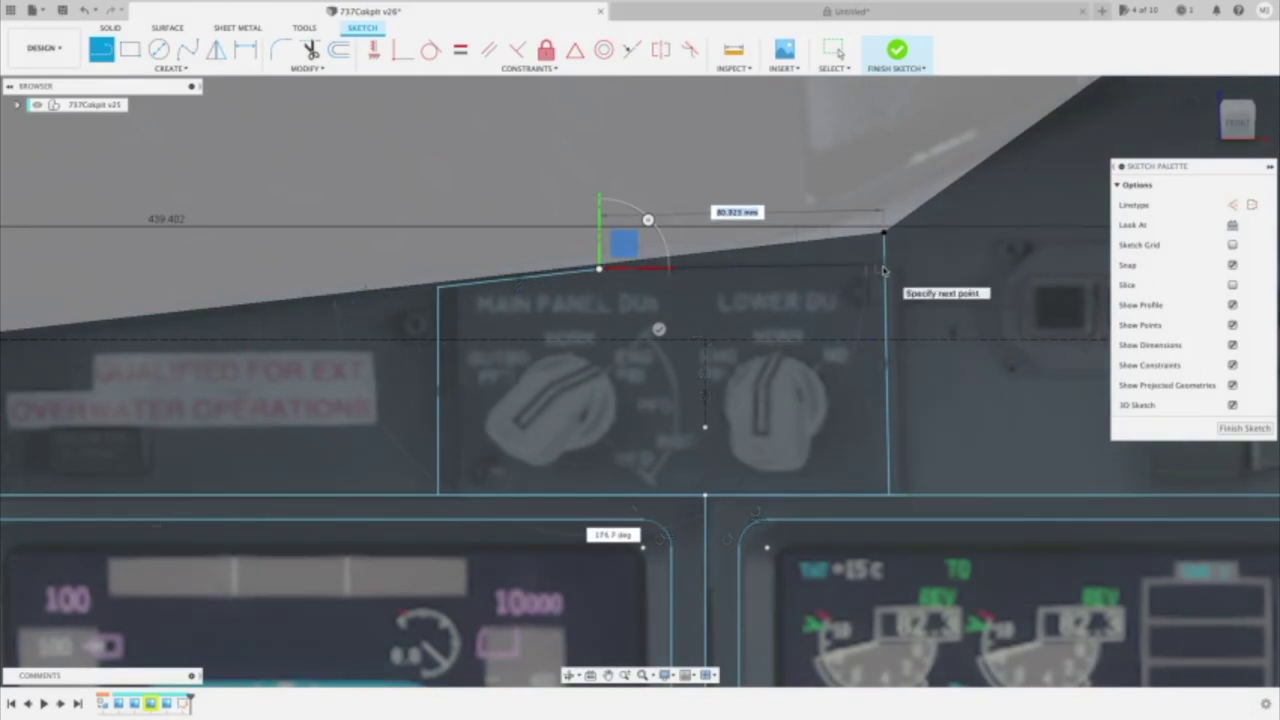
pyautogui.click(883, 269)
# Draw a line along the panel's sloping upper edge from the selector plate's outer upper corner to the top of the divider beside the clock.
pyautogui.scroll(-2, 640, 340)
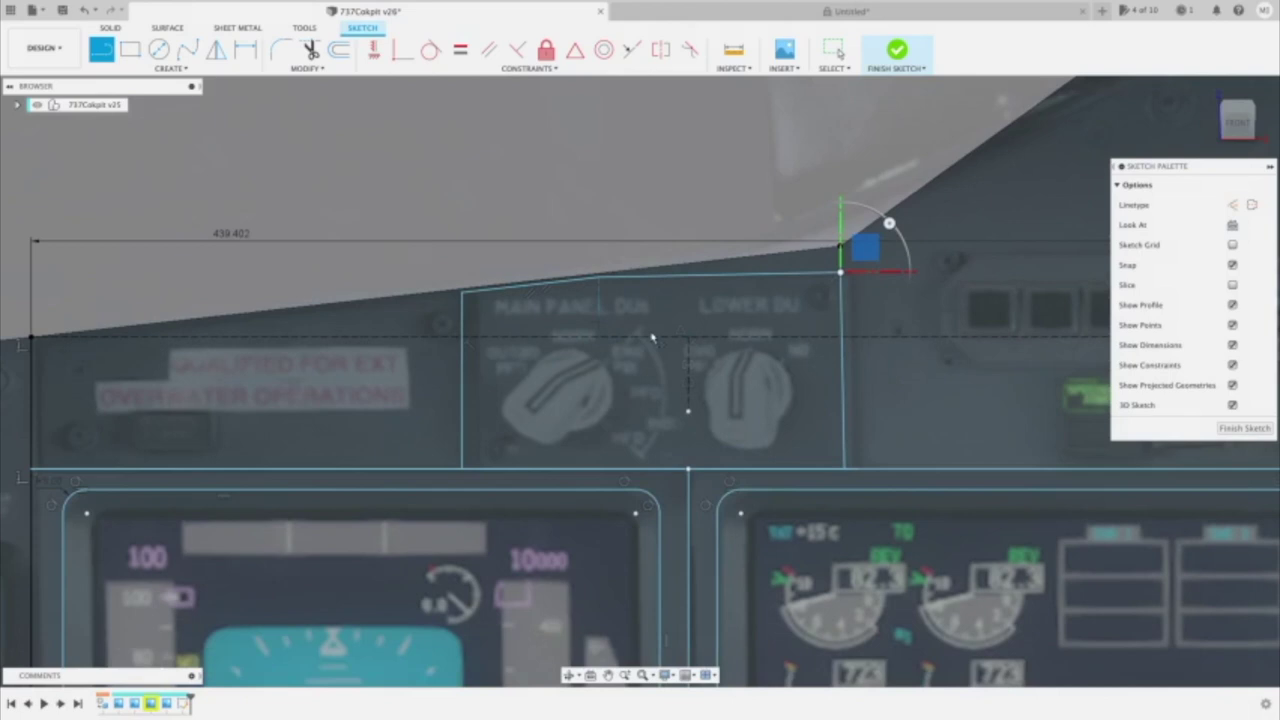
pyautogui.scroll(-3, 720, 337)
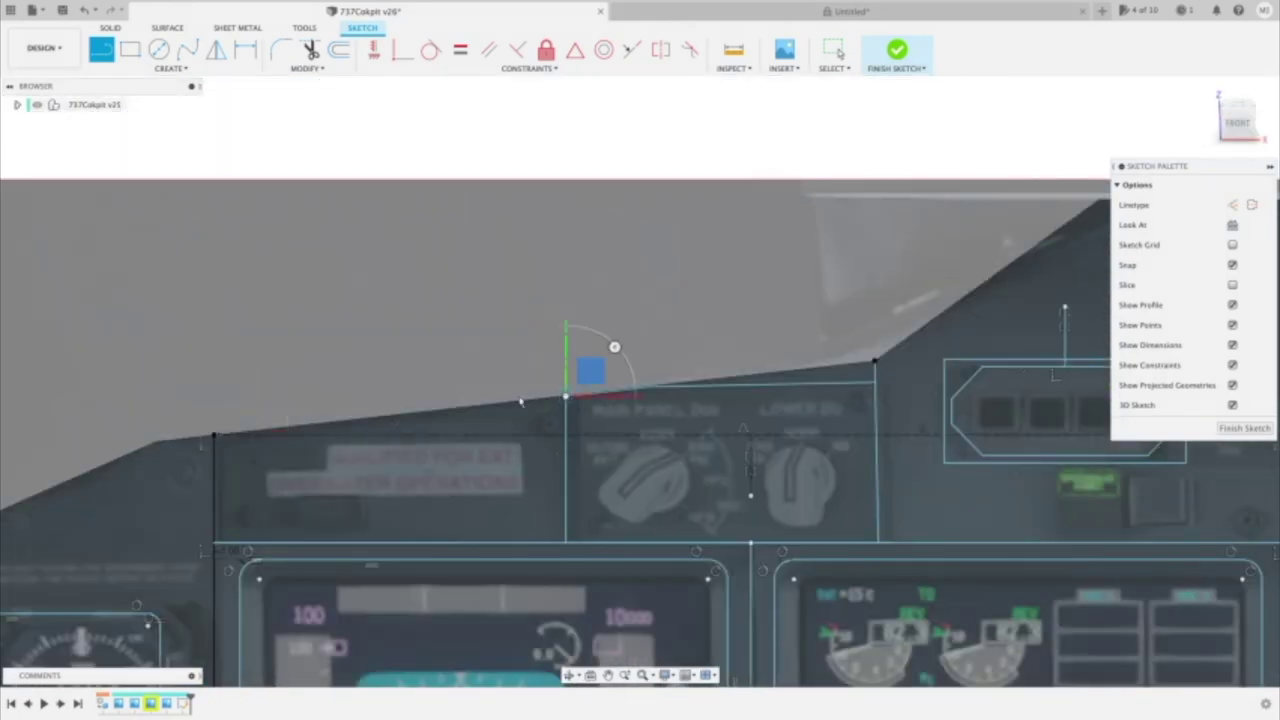
pyautogui.click(212, 437)
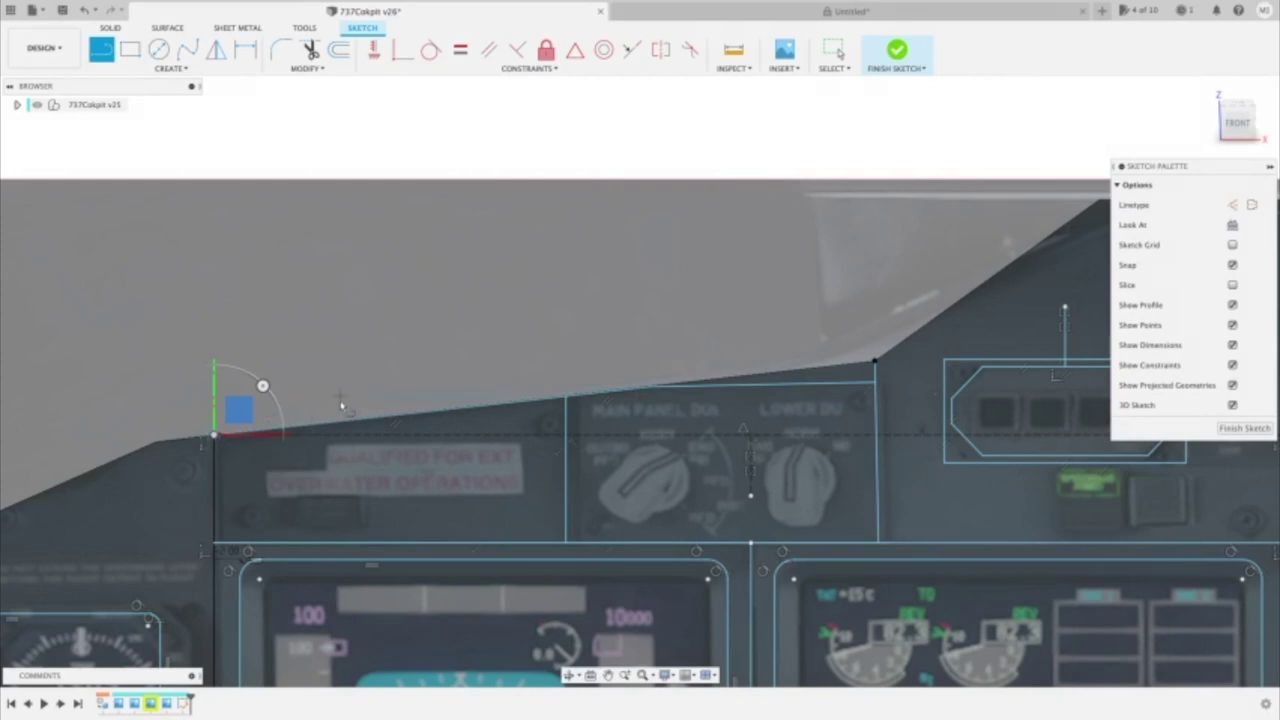
# Outline the annunciator plate above the green light with connected lines as a rectangle about 98 mm wide and 43 mm high.
pyautogui.press('Escape')
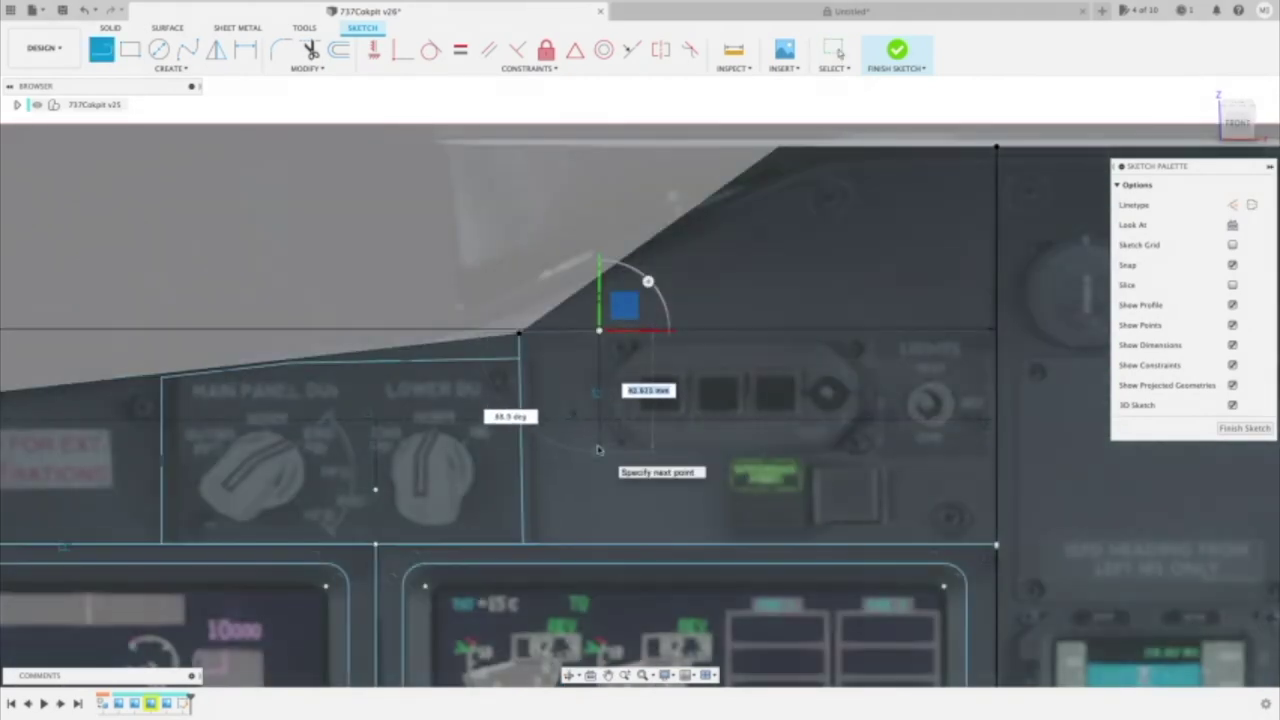
pyautogui.click(599, 452)
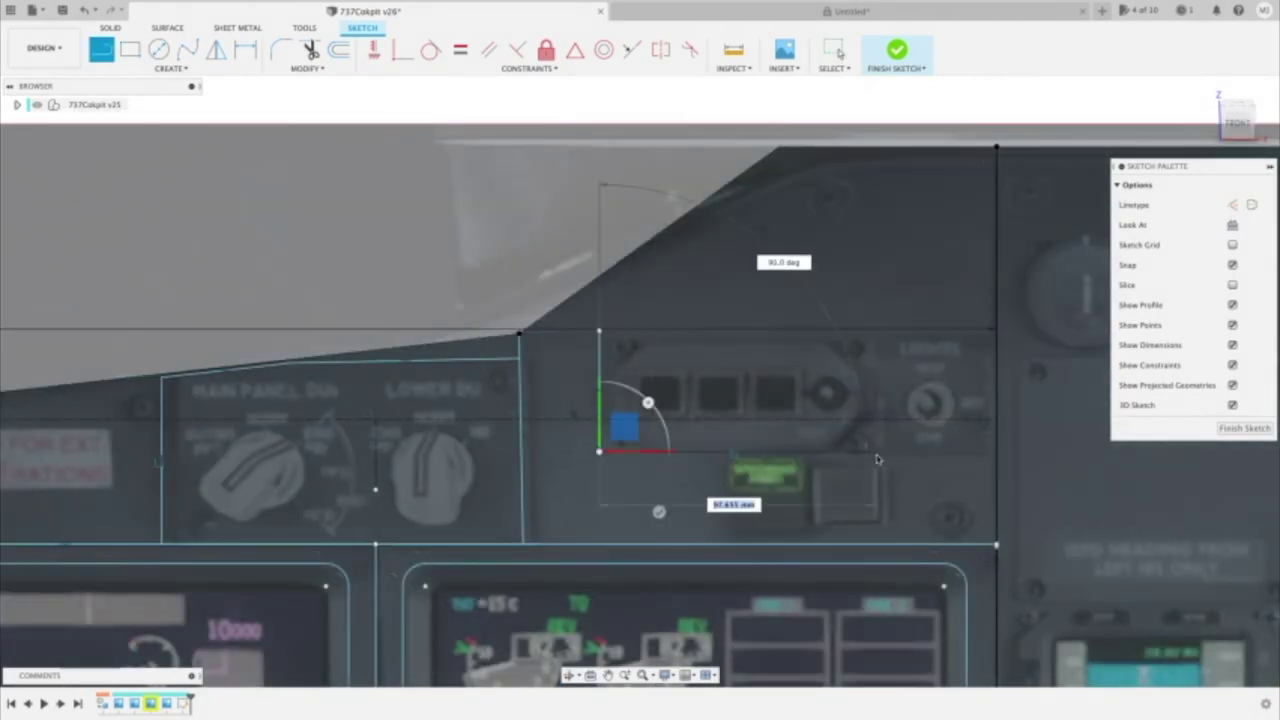
pyautogui.click(878, 452)
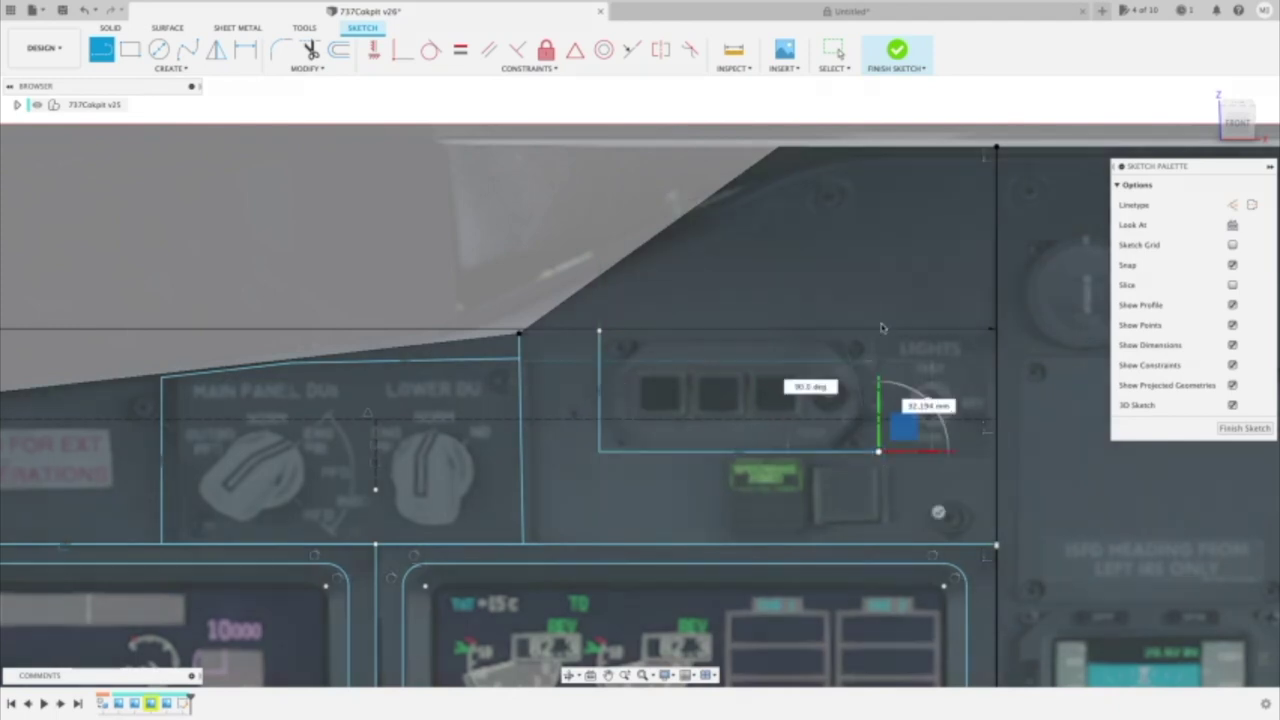
pyautogui.click(878, 330)
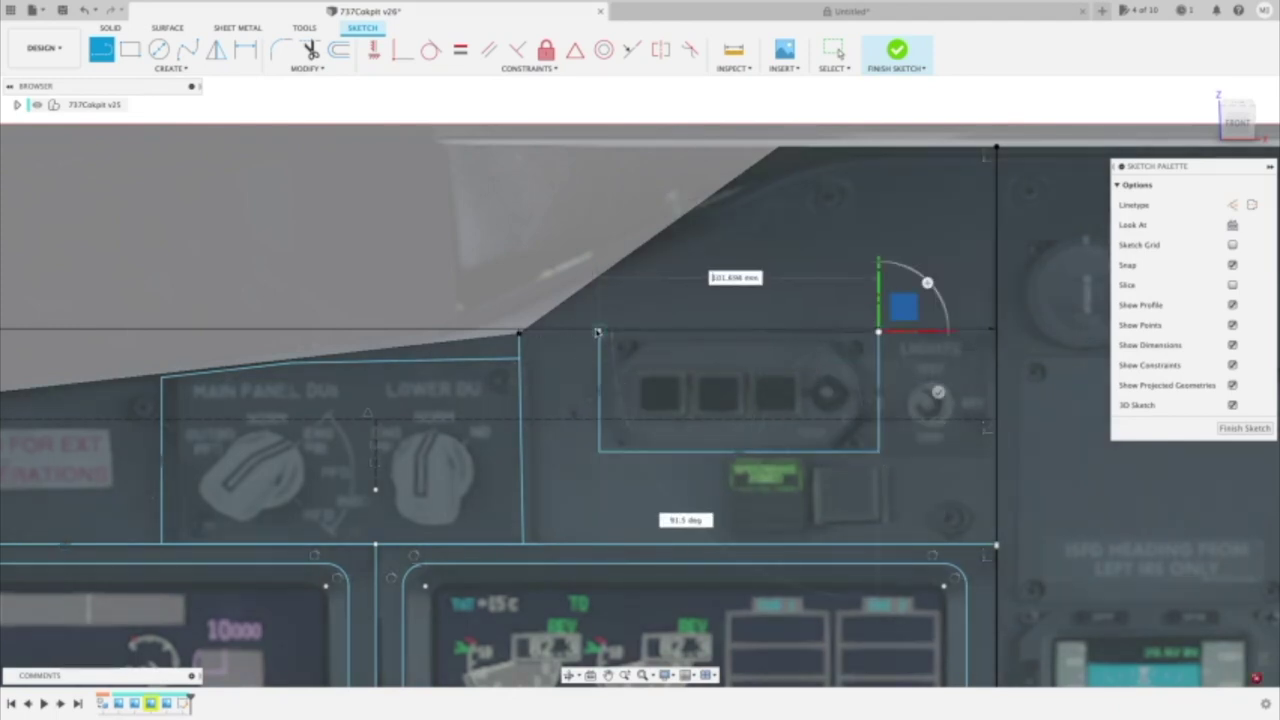
pyautogui.click(599, 330)
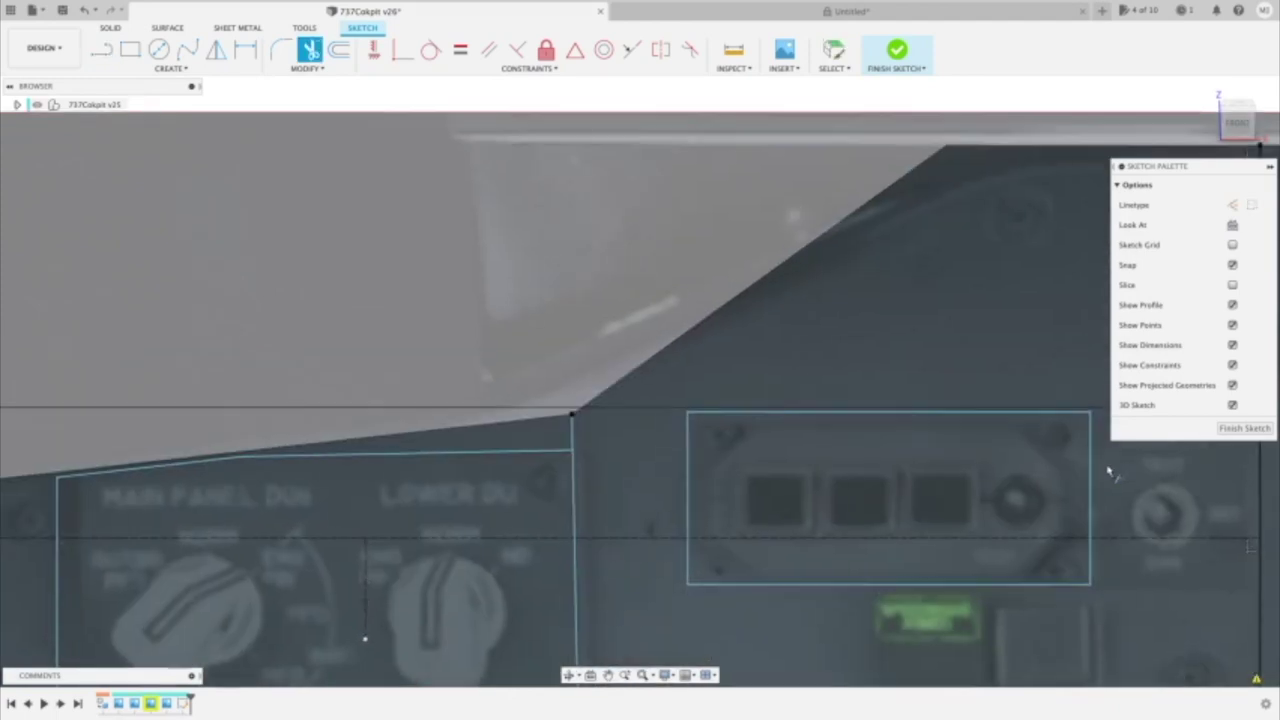
# Offset the annunciator plate rectangle 4 mm inward.
pyautogui.scroll(-1, 1106, 469)
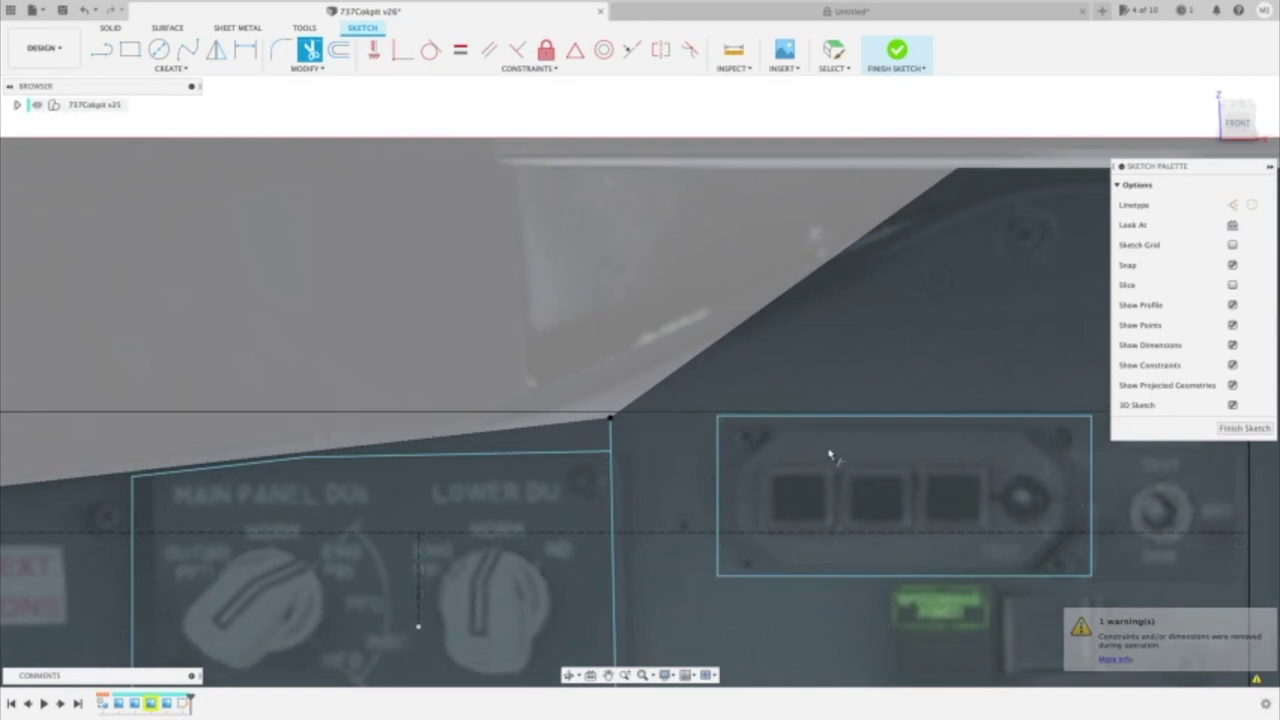
pyautogui.press('o')
pyautogui.click(846, 447)
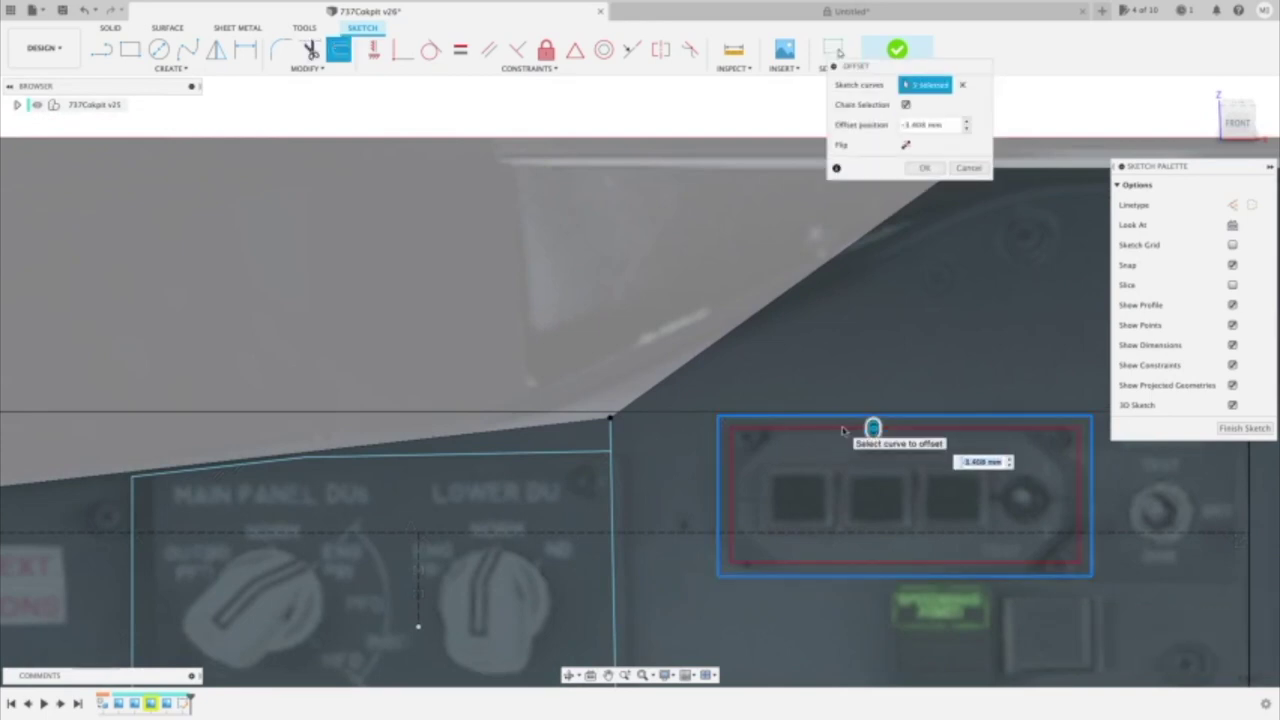
pyautogui.write('-4')
pyautogui.press('Return')
# Draw diagonal lines across the inner rectangle's upper corners and mirror them about the plate's horizontal centreline to the lower corners.
pyautogui.press('l')
pyautogui.scroll(1, 719, 470)
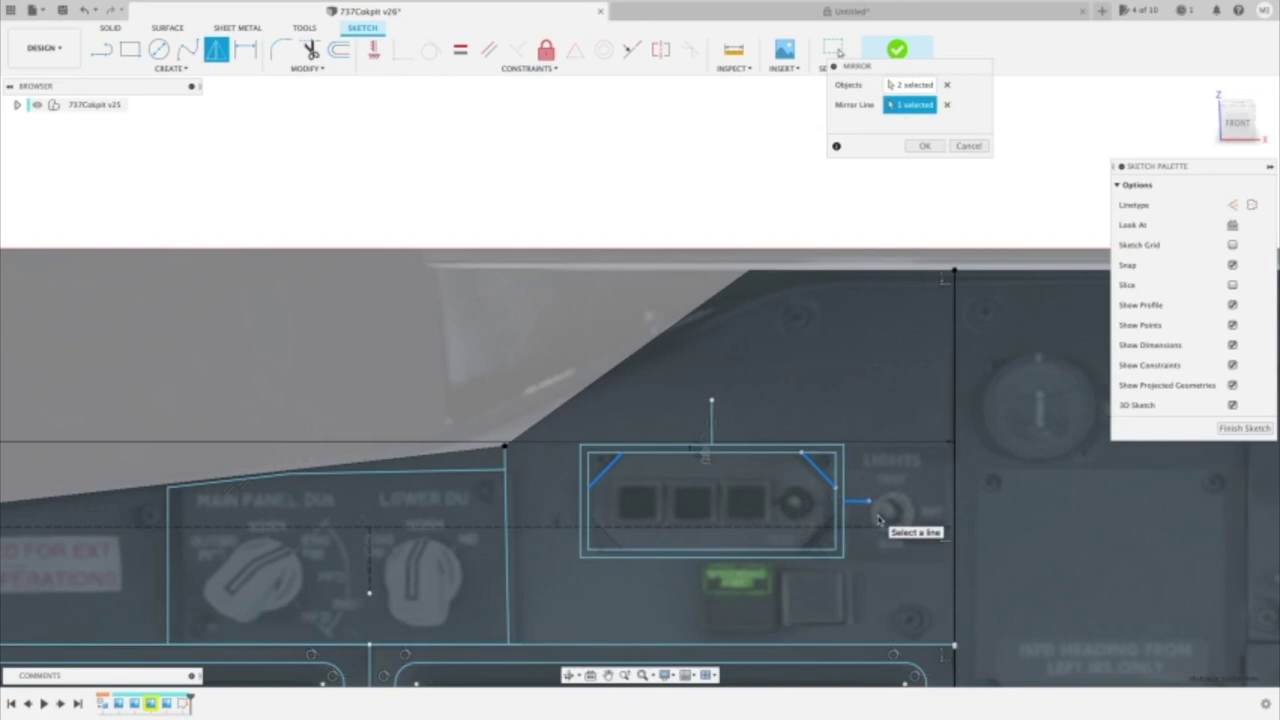
pyautogui.press('Return')
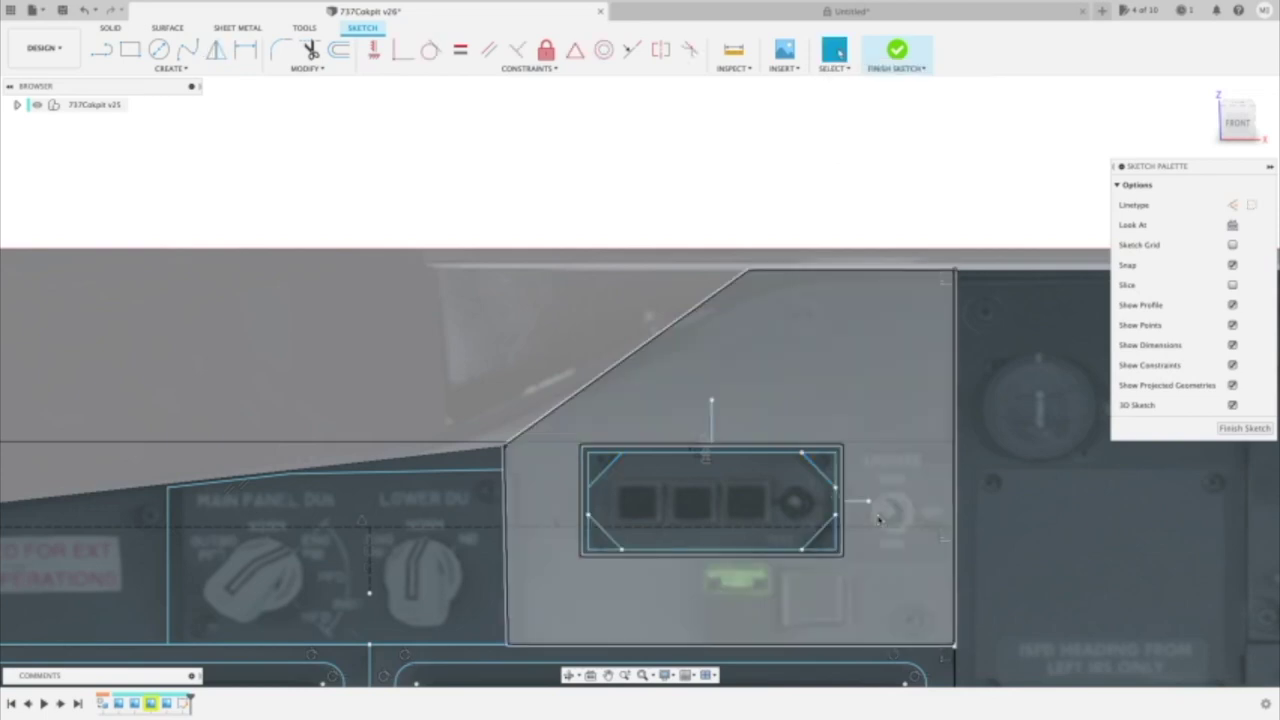
# Trim the inner rectangle's corner segments outside the diagonals to leave an octagonal cutout.
pyautogui.click(310, 49)
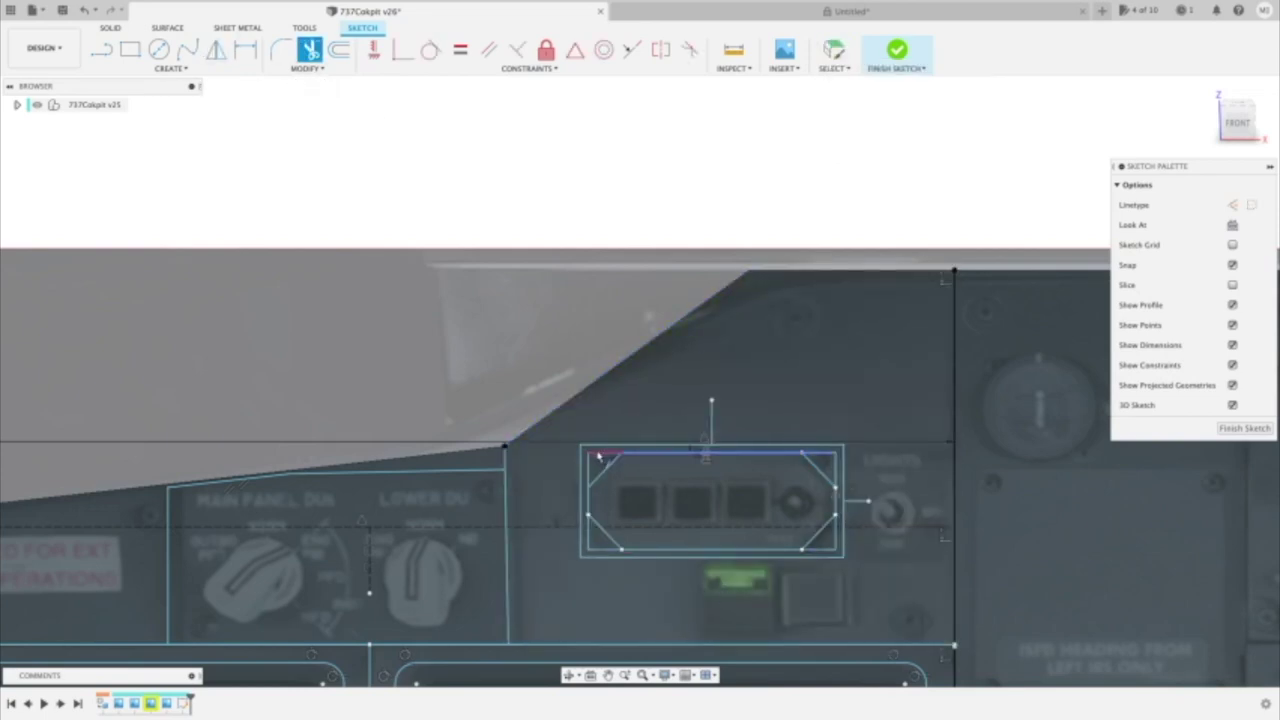
pyautogui.click(600, 454)
pyautogui.click(589, 468)
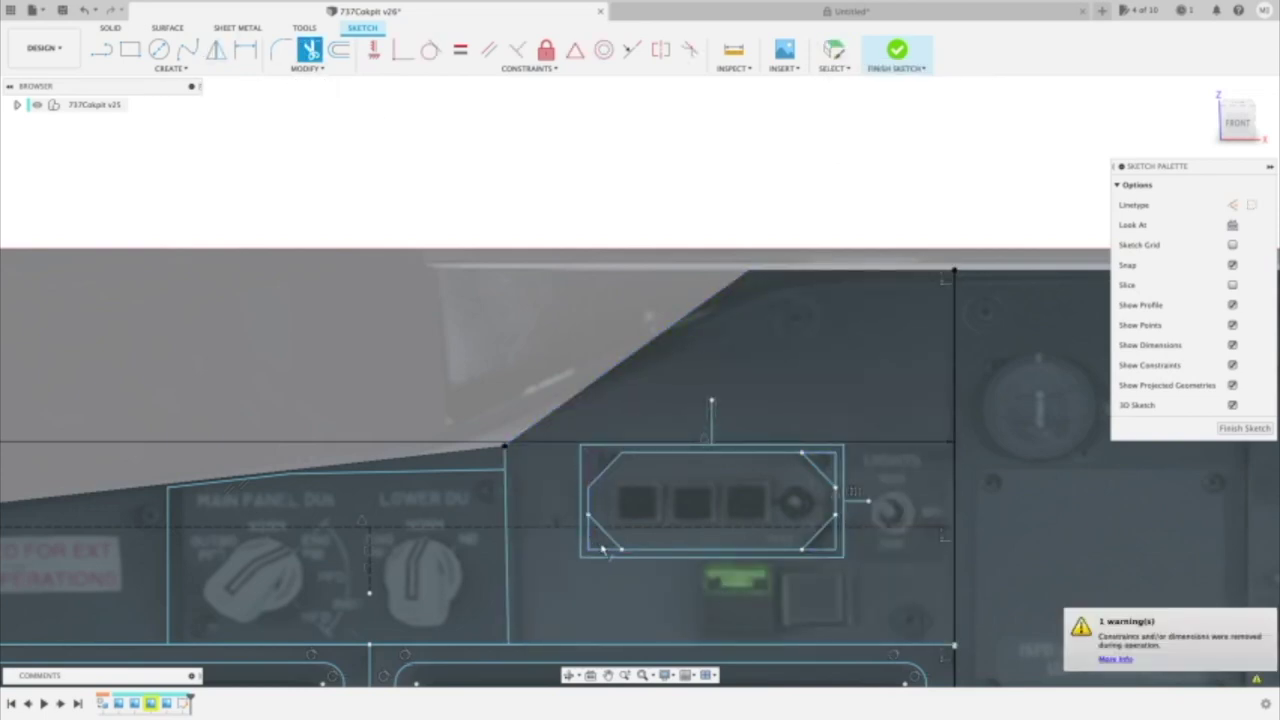
pyautogui.click(601, 548)
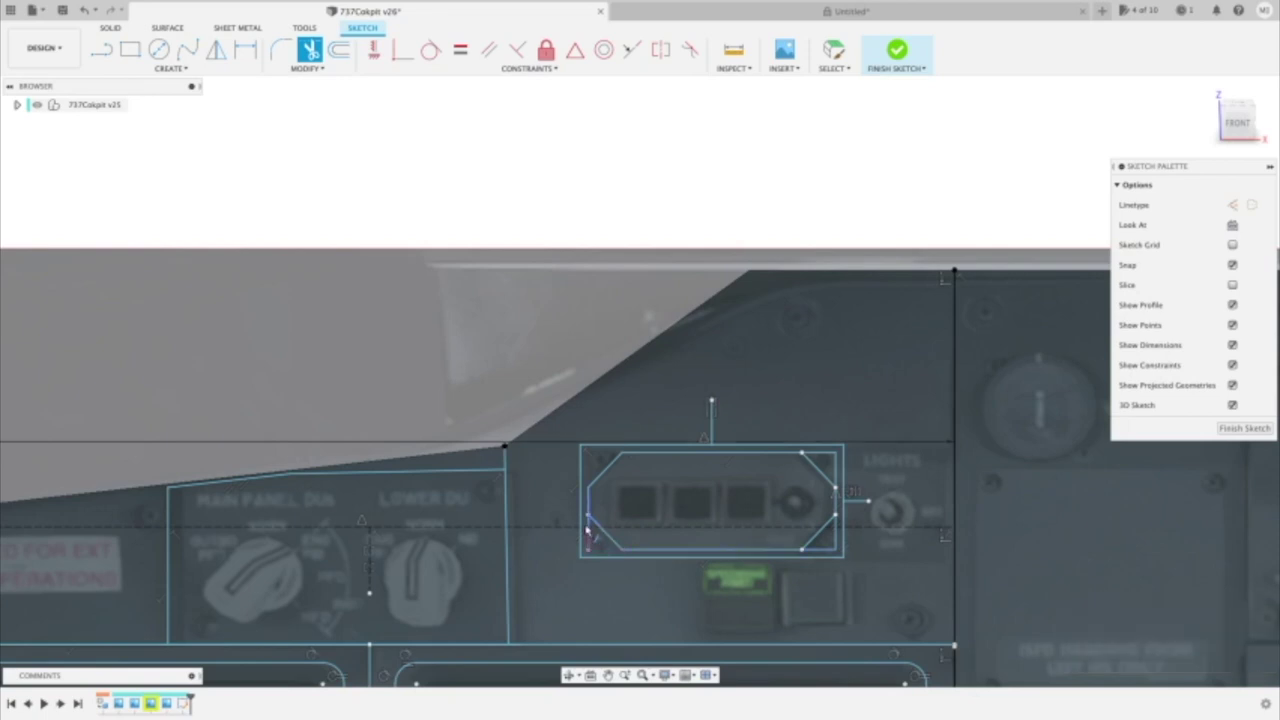
pyautogui.click(836, 468)
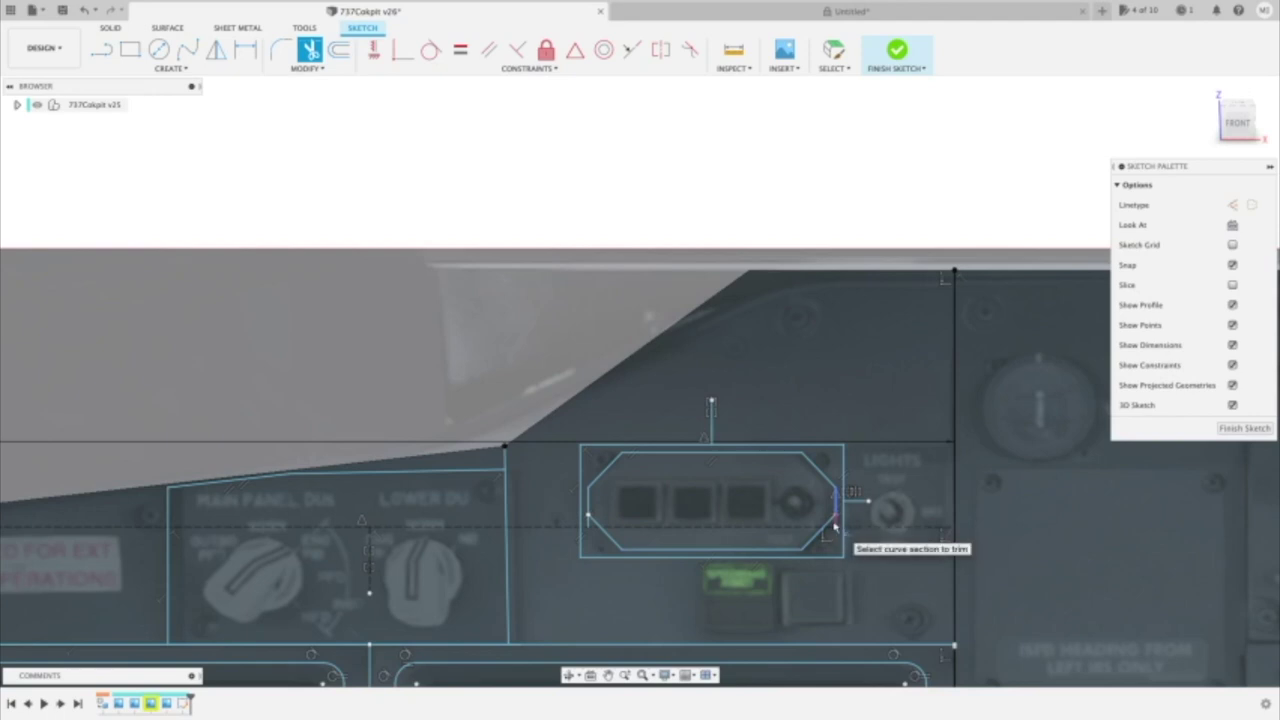
pyautogui.click(836, 524)
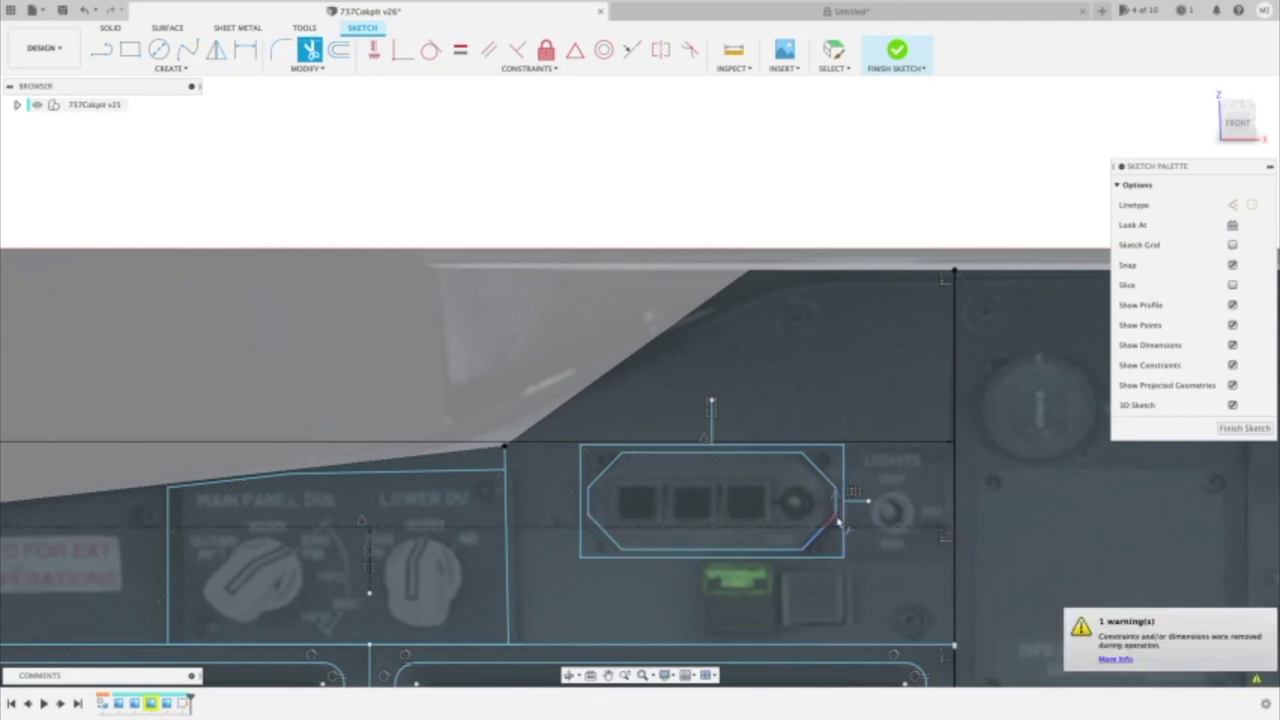
# Copy the clock gauge's rounded bezel outline onto the small standby attitude display in the centre panel.
pyautogui.scroll(3, 841, 512)
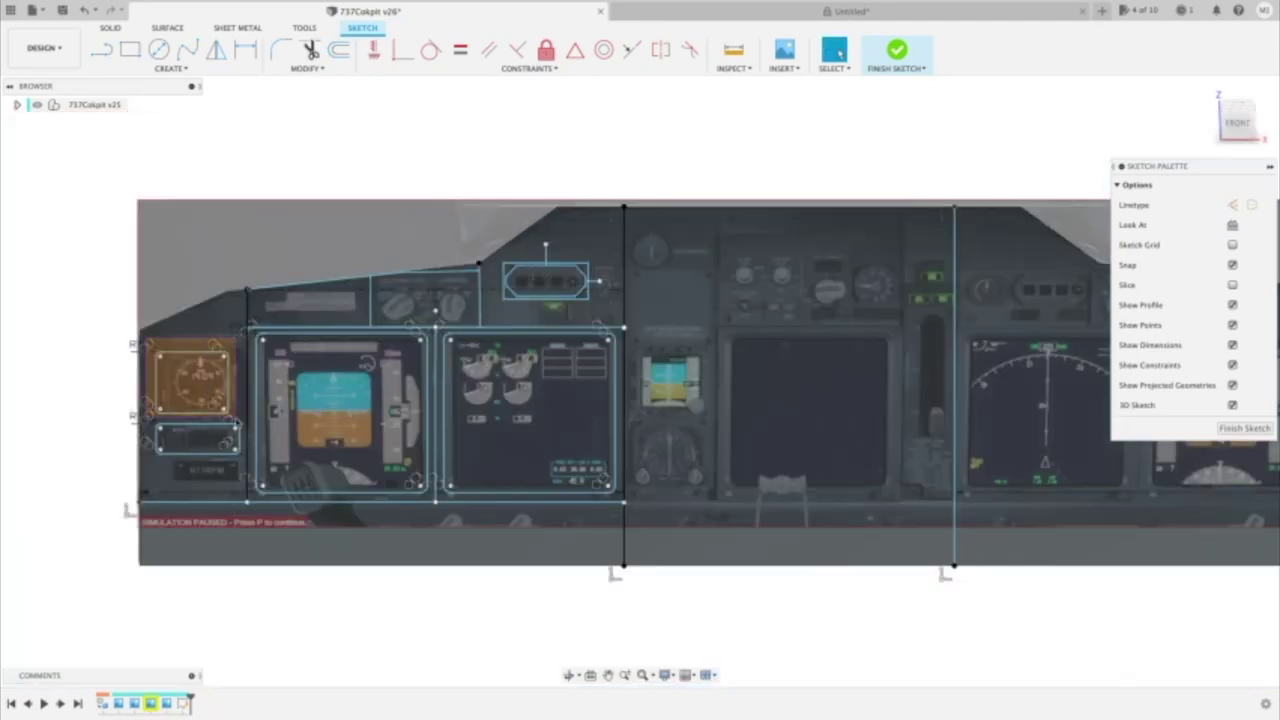
pyautogui.click(195, 385)
pyautogui.press('m')
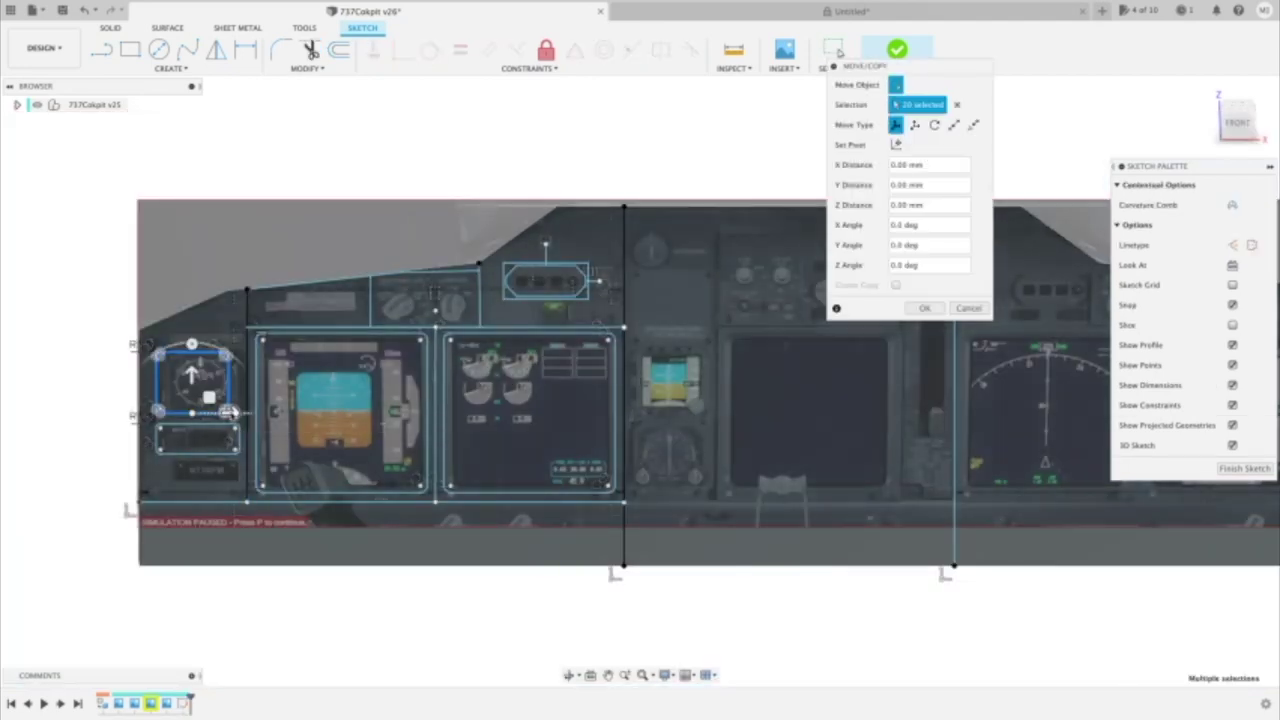
pyautogui.moveTo(232, 412); pyautogui.dragTo(706, 388)
# Copy the standby display's bezel outline 80 mm downward onto the round gauge below it.
pyautogui.moveTo(393, 340); pyautogui.dragTo(541, 482)
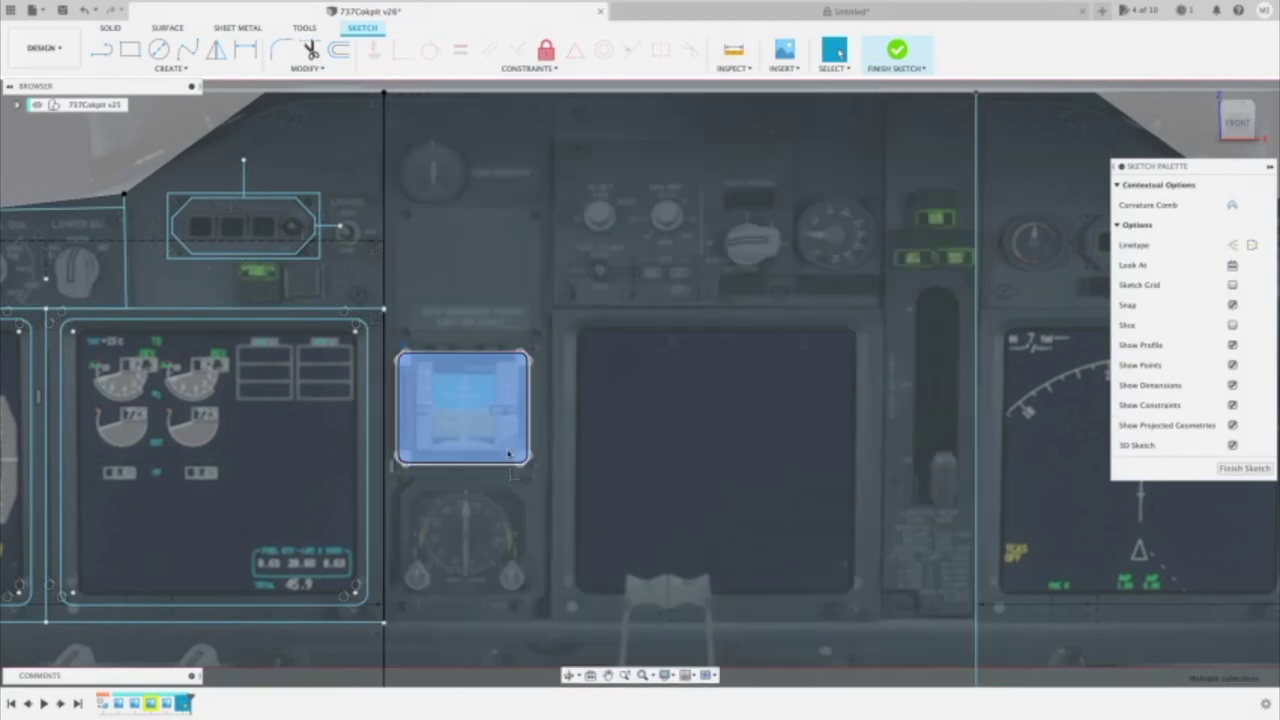
pyautogui.press('m')
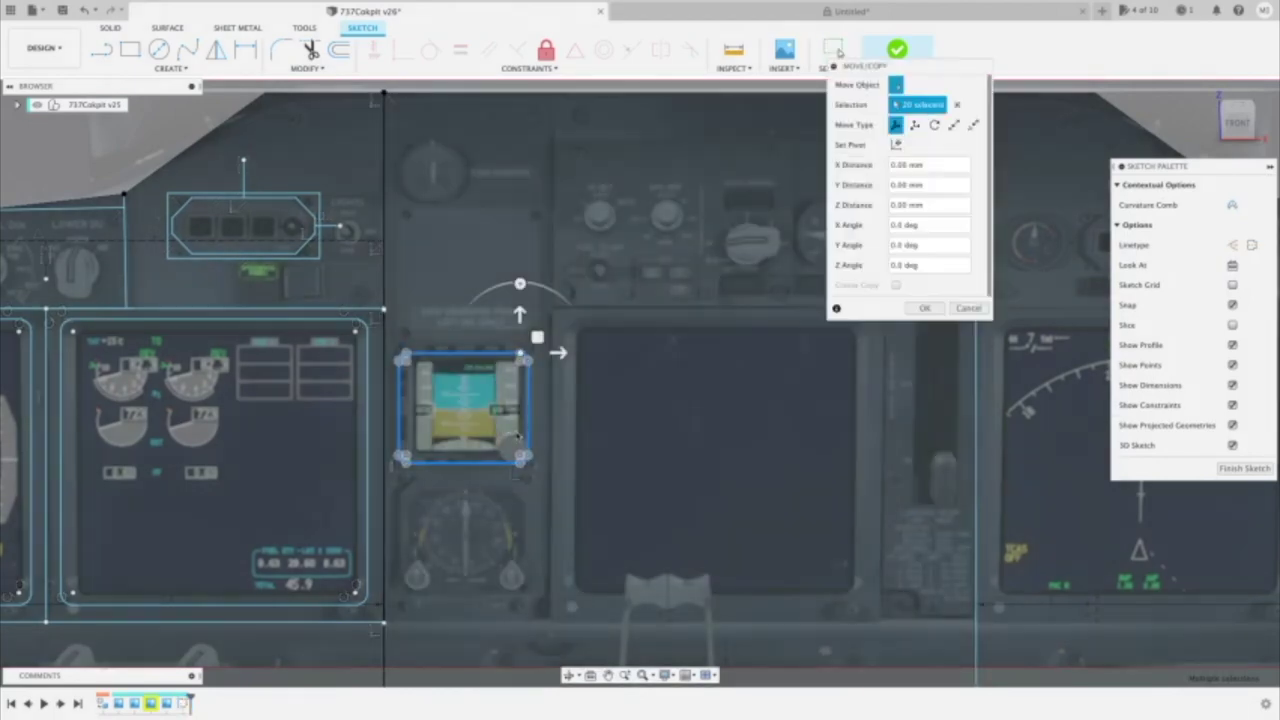
pyautogui.moveTo(519, 313)
pyautogui.mouseDown()
pyautogui.moveTo(517, 292)
pyautogui.moveTo(517, 446)
pyautogui.mouseUp()
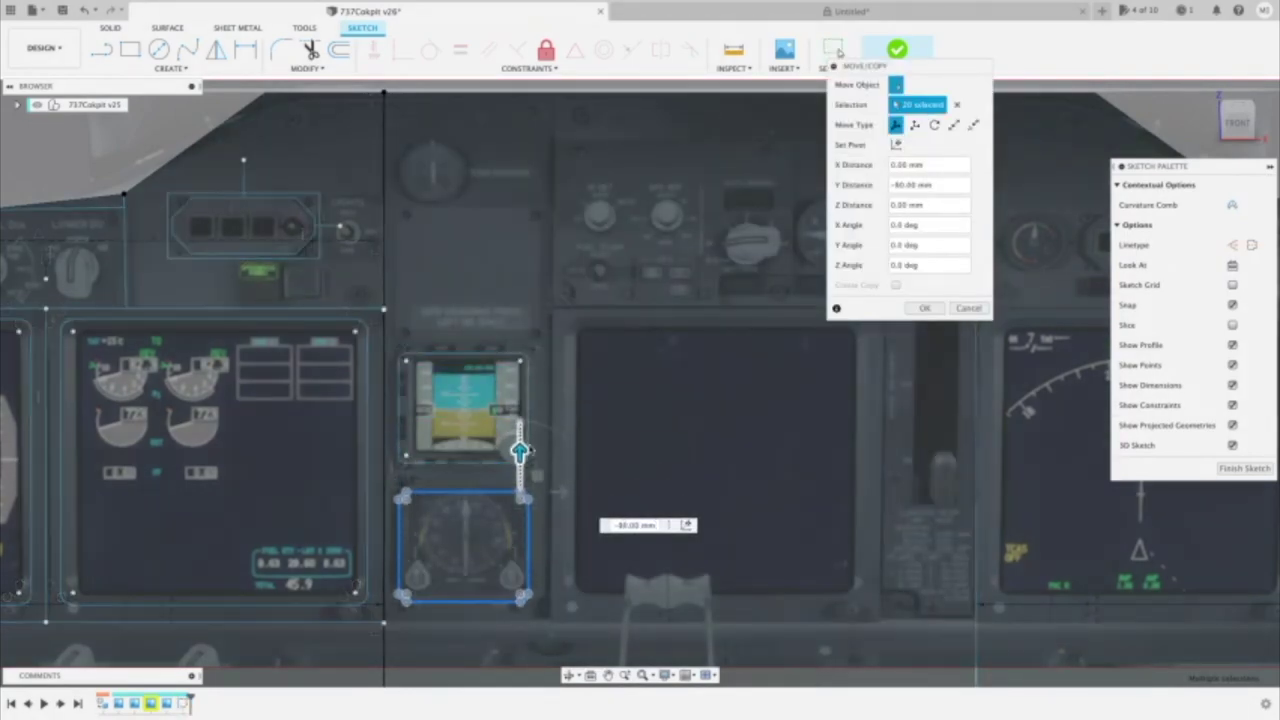
pyautogui.press('Return')
# Copy the engine display's rounded outline horizontally onto the blank centre display.
pyautogui.scroll(3, 630, 490)
pyautogui.scroll(-5, 608, 509)
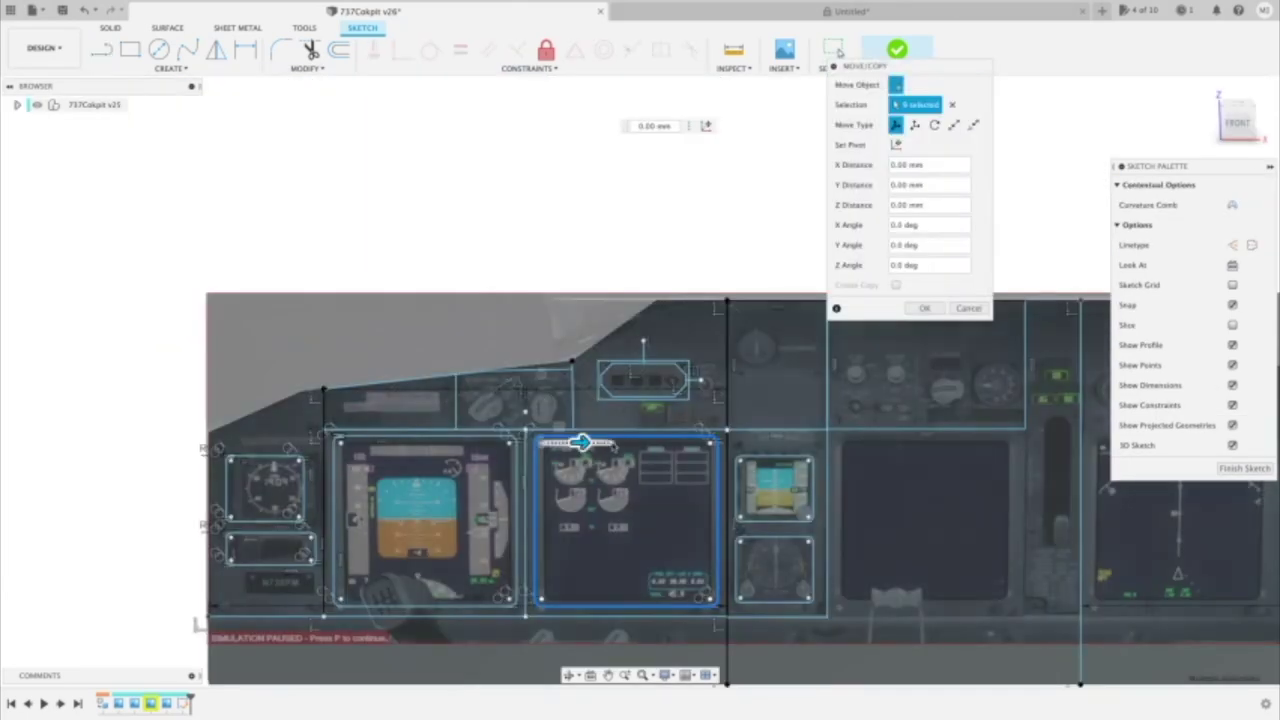
pyautogui.moveTo(580, 443); pyautogui.dragTo(857, 443)
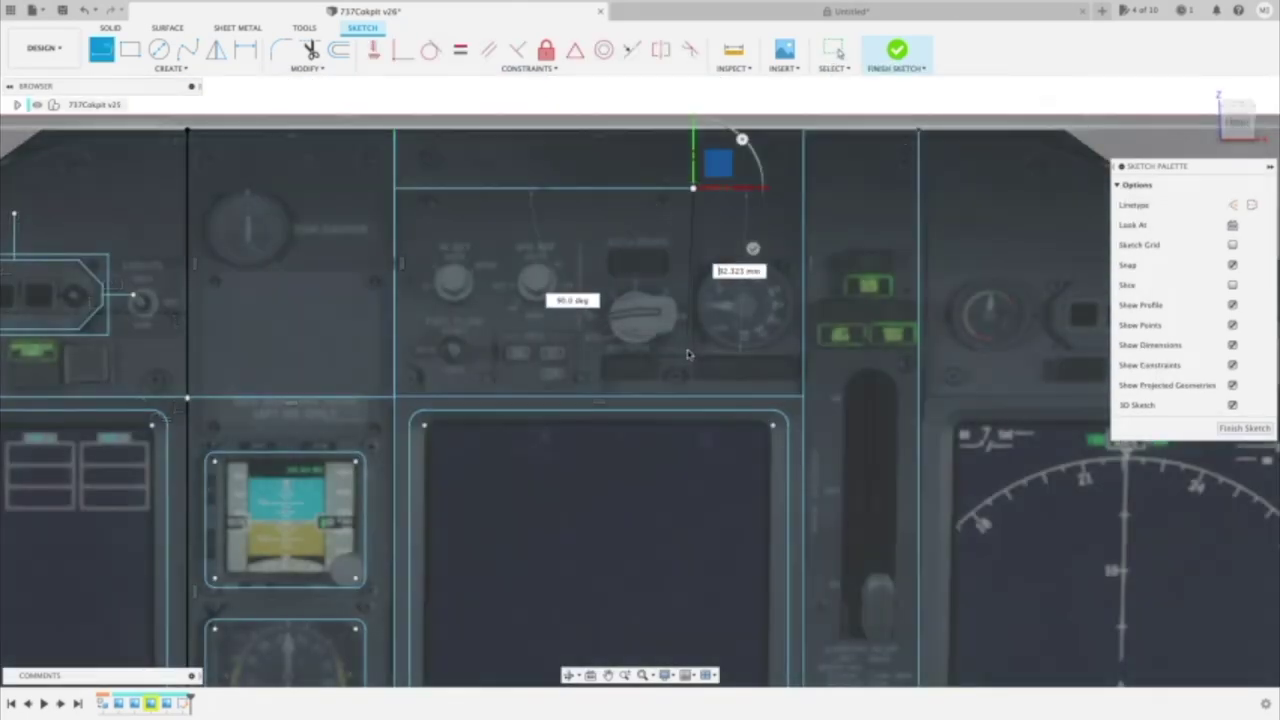
# Draw a circle around the screw in the lower corner of the Autobrake plate, beside the Fuel Flow switch.
pyautogui.scroll(3, 690, 354)
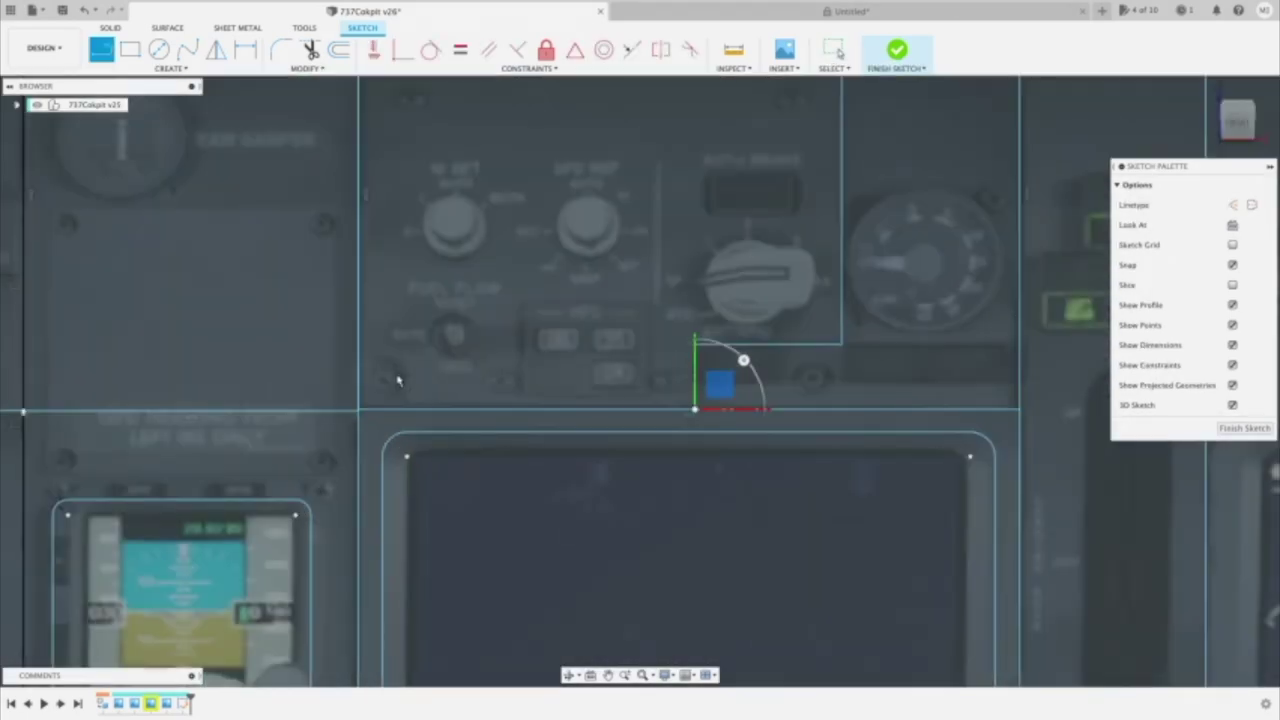
pyautogui.press('c')
pyautogui.click(382, 382)
pyautogui.click(400, 383)
# Connect the screw circle to the Autobrake plate's side and lower edges with short lines and make them tangent to the circle.
pyautogui.press('l')
pyautogui.click(383, 366)
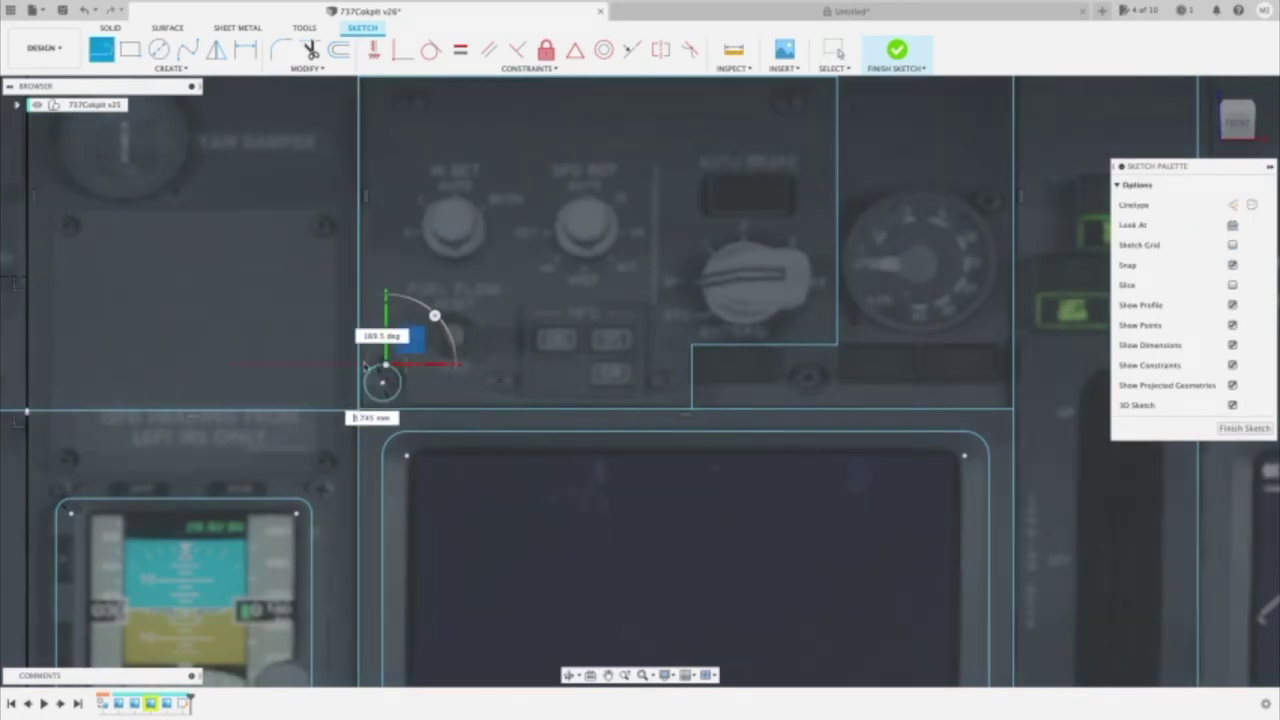
pyautogui.click(386, 398)
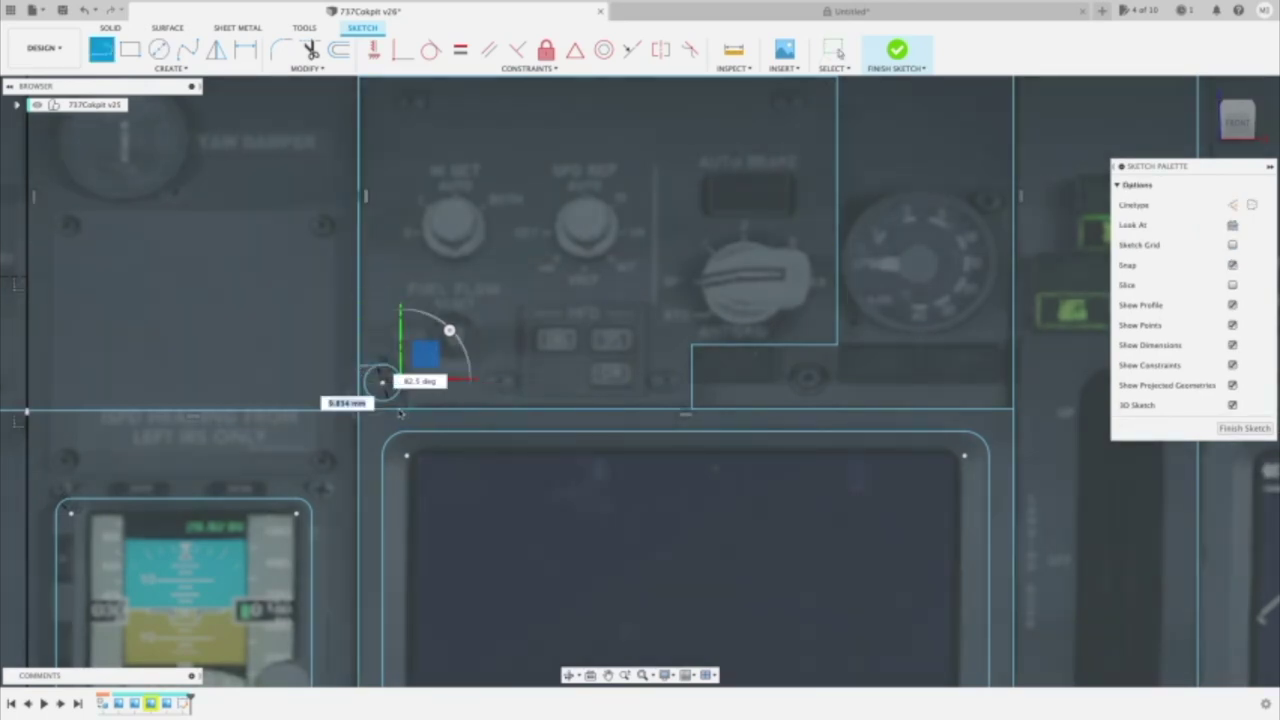
pyautogui.click(400, 409)
pyautogui.click(431, 49)
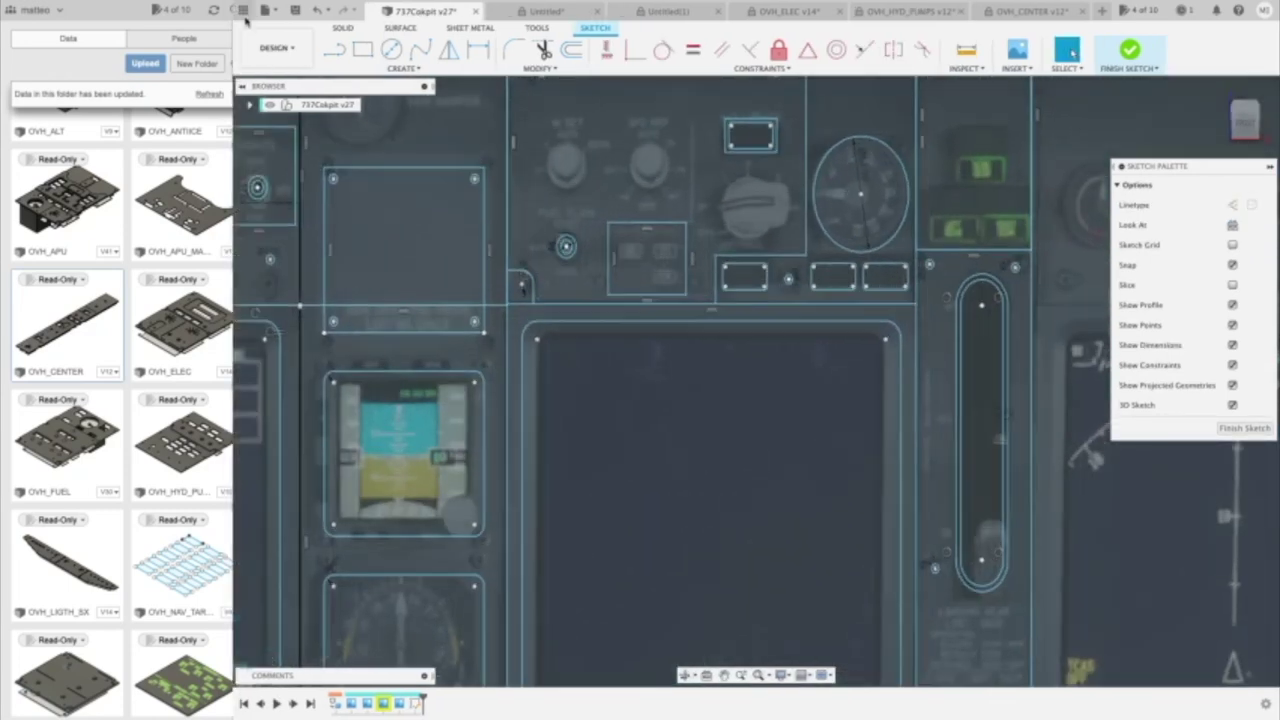
# Add 4 mm screw-hole circles at the corner screws of the Main Panel DUs and Lower DU selector plate.
pyautogui.click(255, 10)
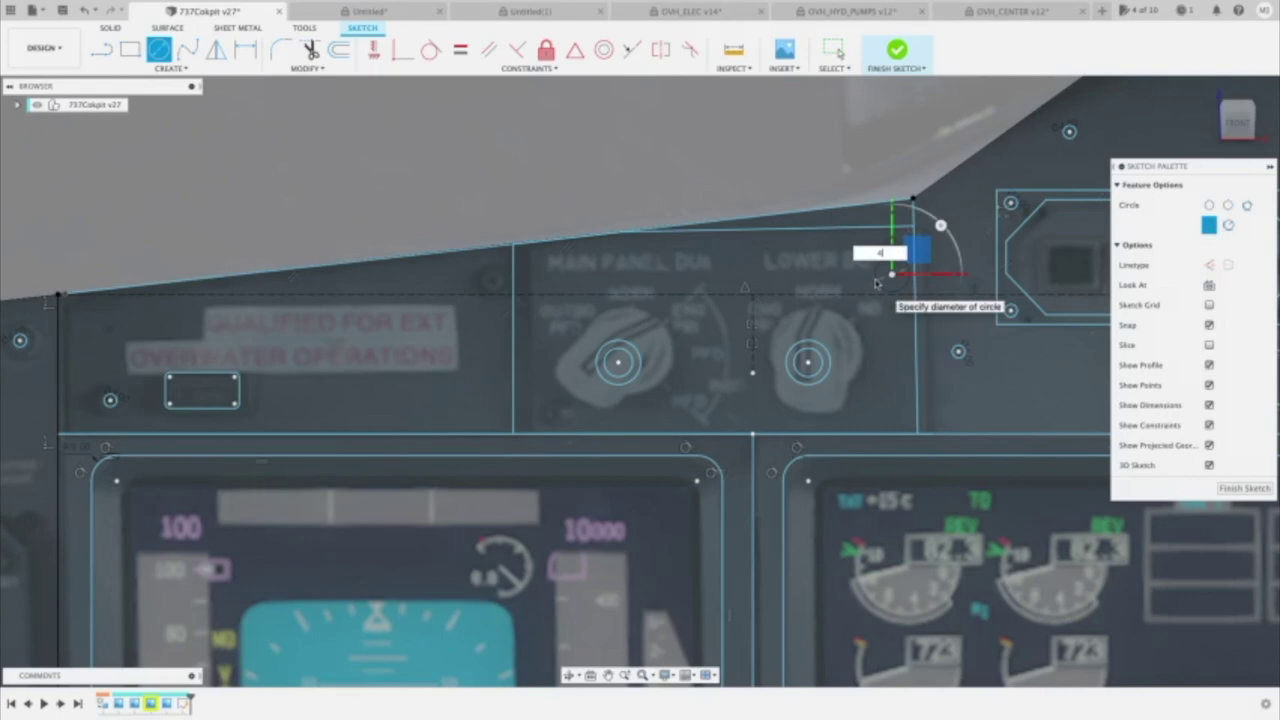
pyautogui.press('Return')
pyautogui.press('c')
pyautogui.click(531, 415)
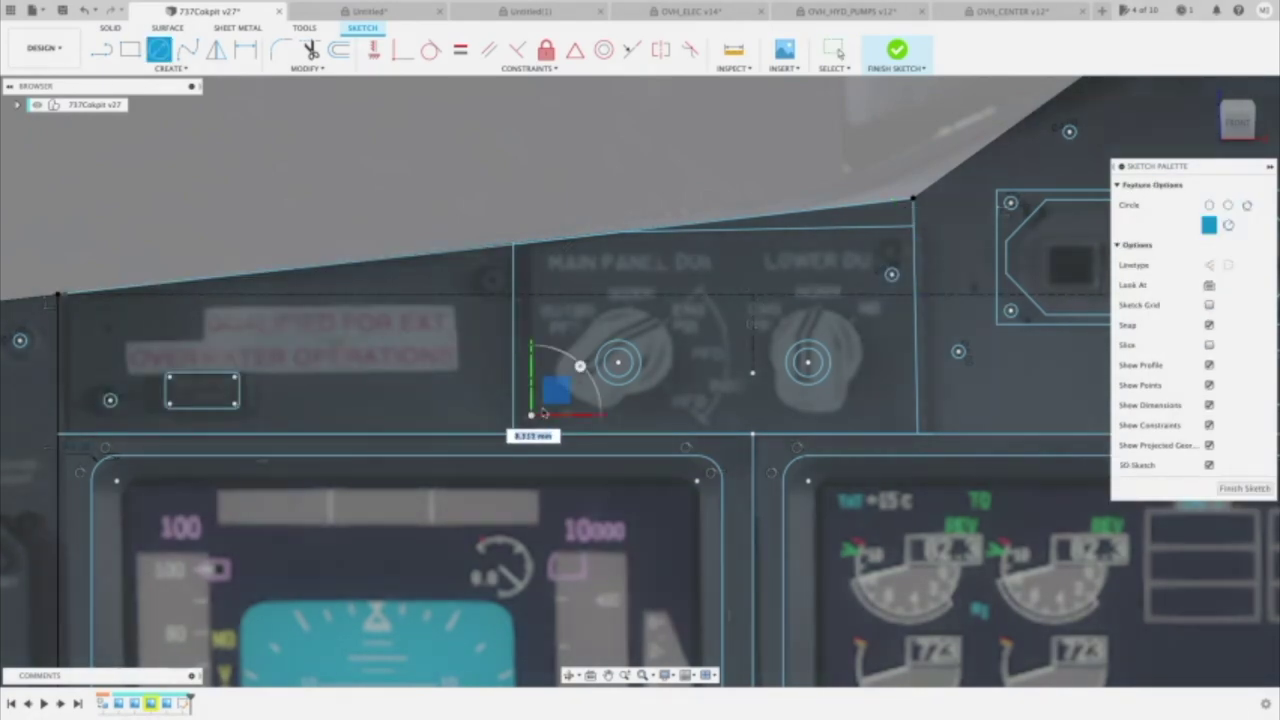
pyautogui.write('4')
pyautogui.press('Escape')
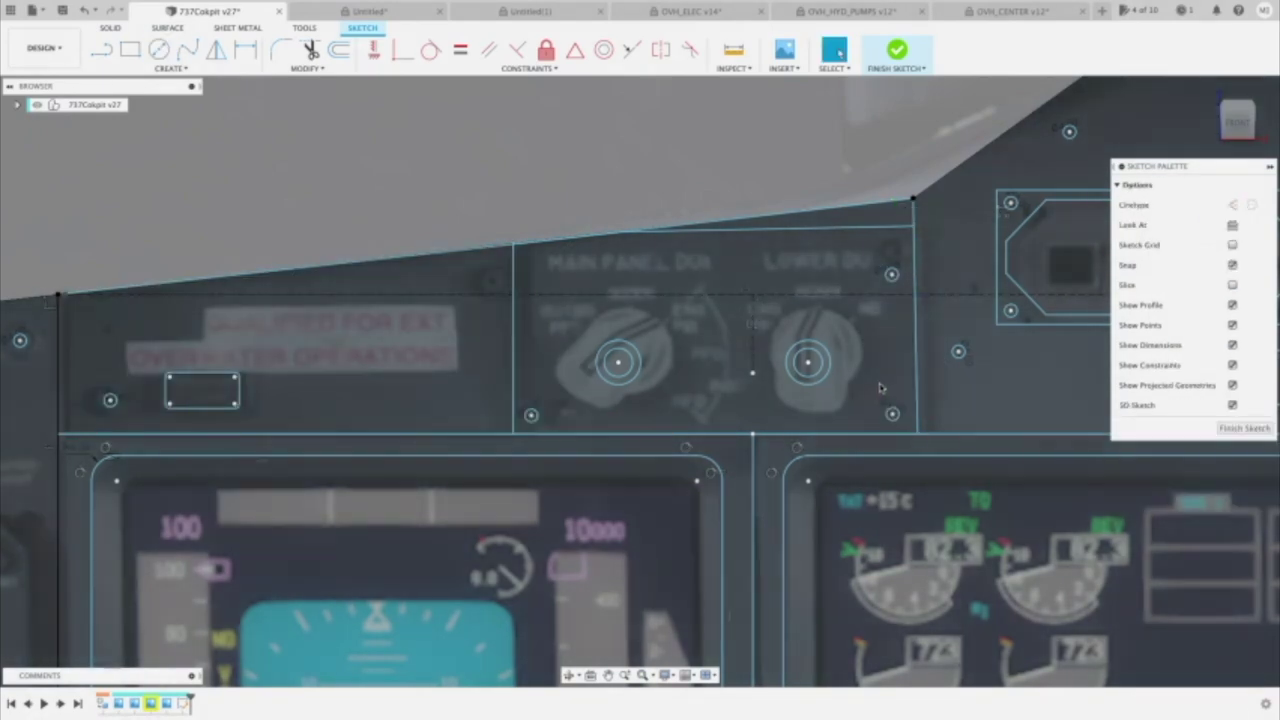
# Add a screw-hole circle at the upper screw of the overwater operations placard plate.
pyautogui.press('c')
pyautogui.click(478, 271)
pyautogui.press('Escape')
# Copy the Lower DU knob's two concentric circles onto the Autobrake selector knob.
pyautogui.moveTo(727, 341); pyautogui.dragTo(330, 397, button='middle')
pyautogui.scroll(-1, 330, 397)
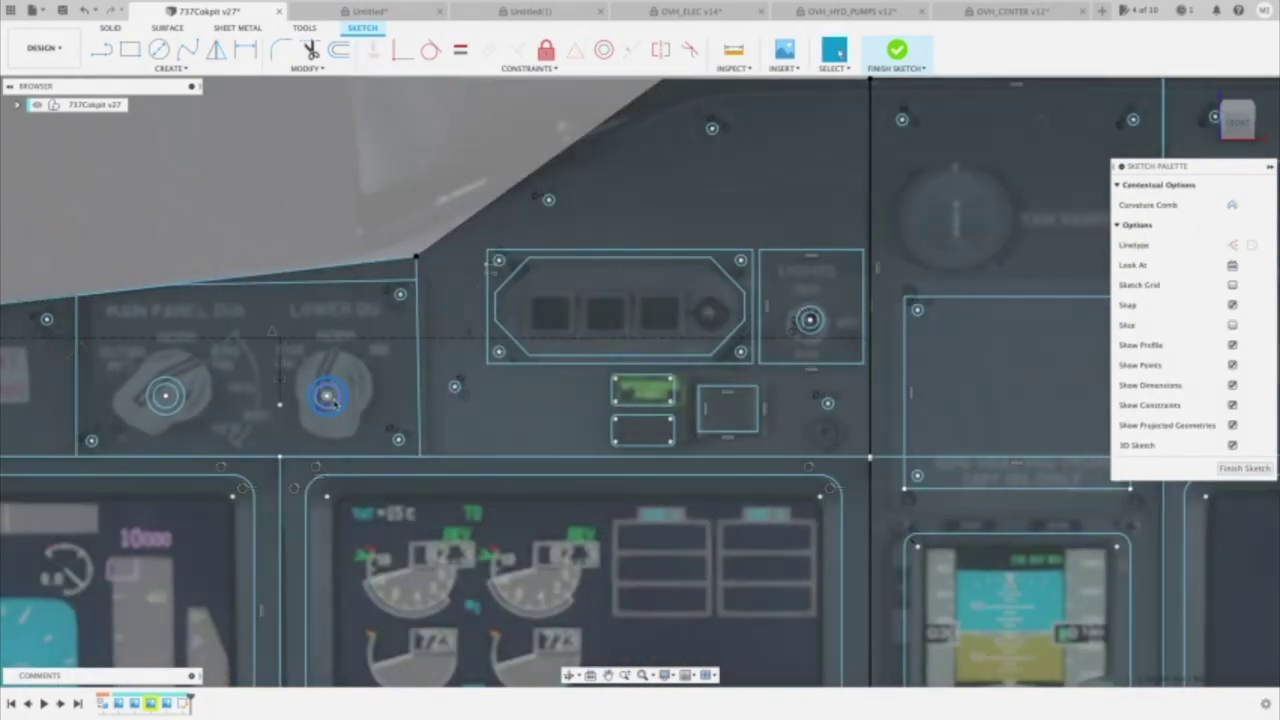
pyautogui.press('m')
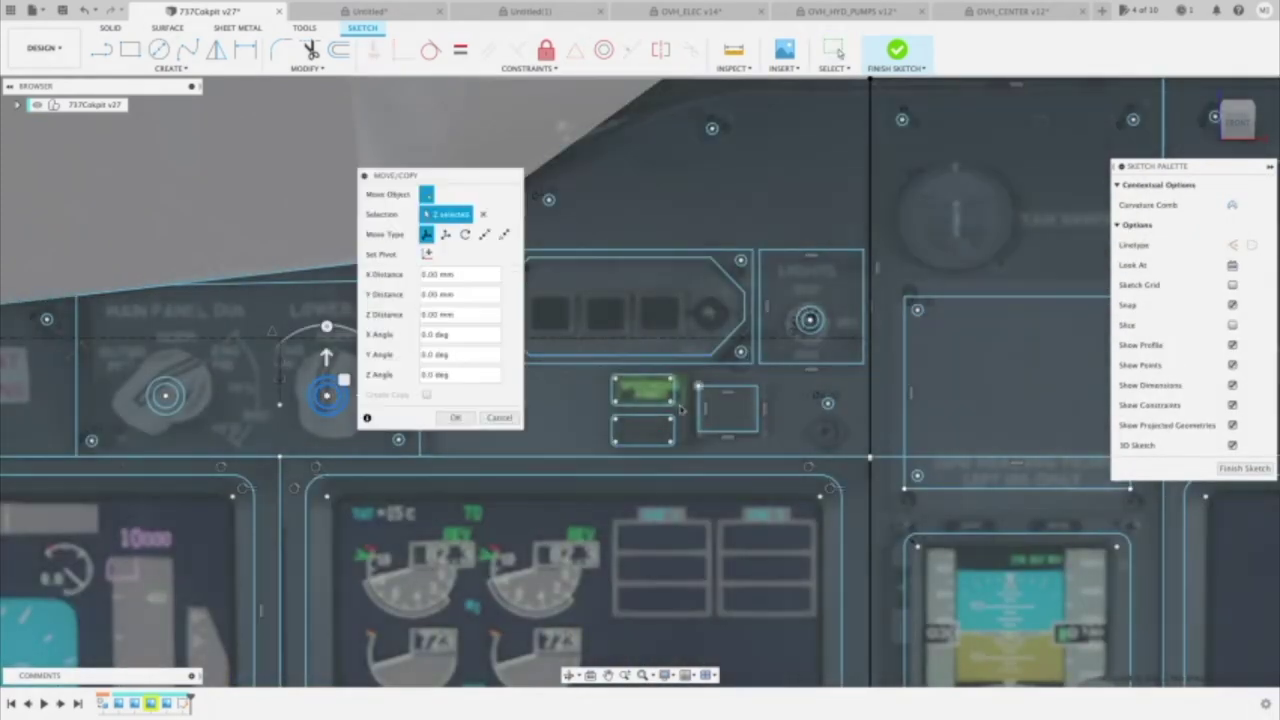
pyautogui.moveTo(343, 379); pyautogui.dragTo(837, 256)
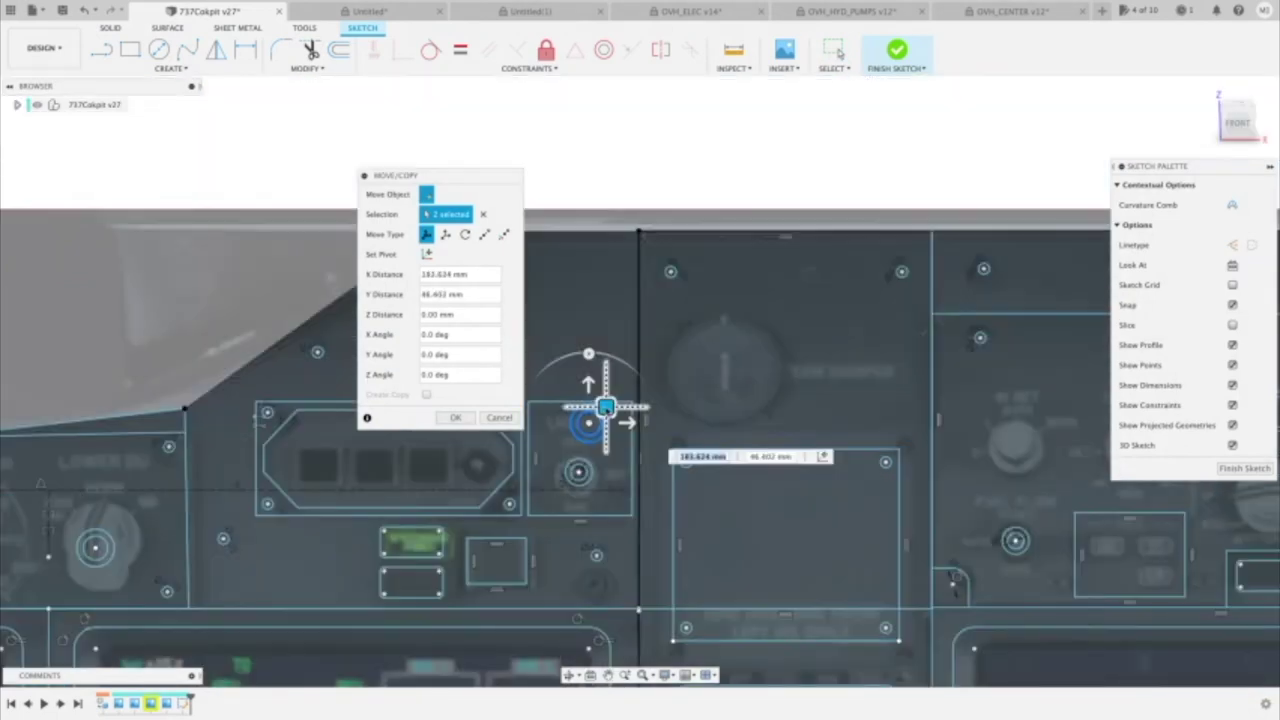
pyautogui.moveTo(606, 409); pyautogui.dragTo(957, 449)
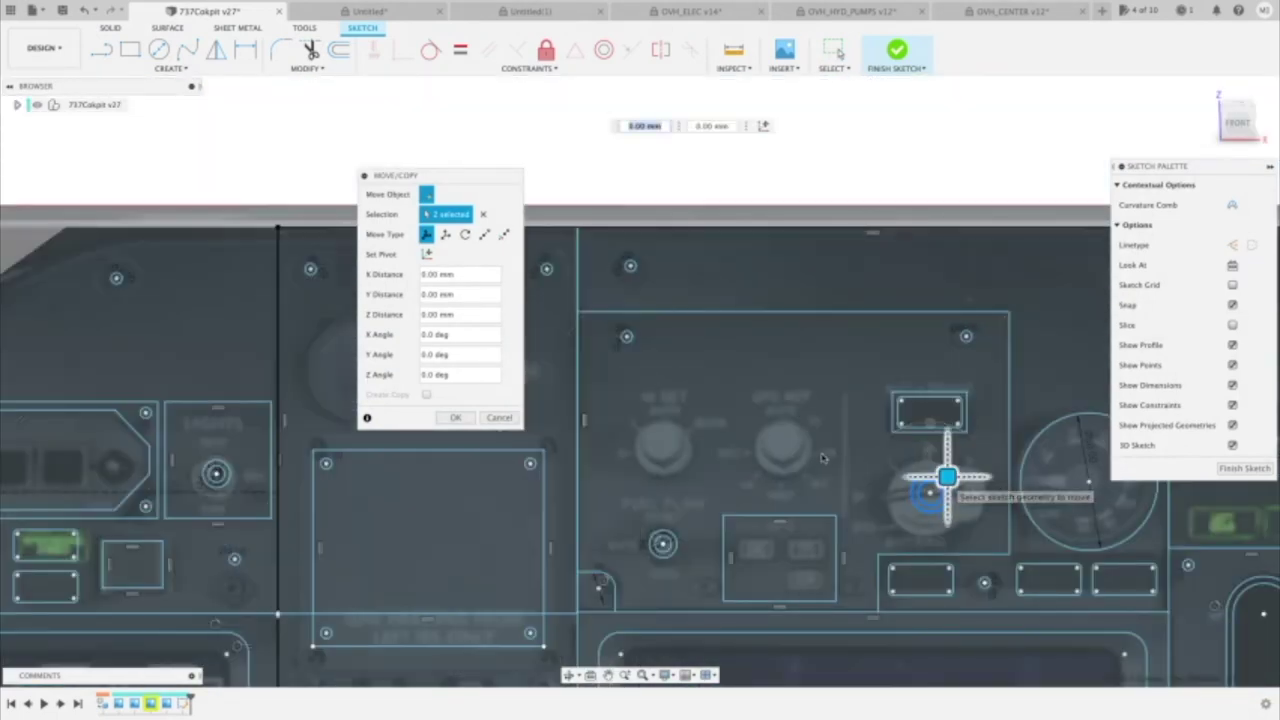
# Copy the Autobrake knob's circles onto the SPD REF knob, and copy those by -45 mm in X onto the N1 SET knob.
pyautogui.moveTo(947, 476); pyautogui.dragTo(699, 446)
pyautogui.press('Return')
pyautogui.press('m')
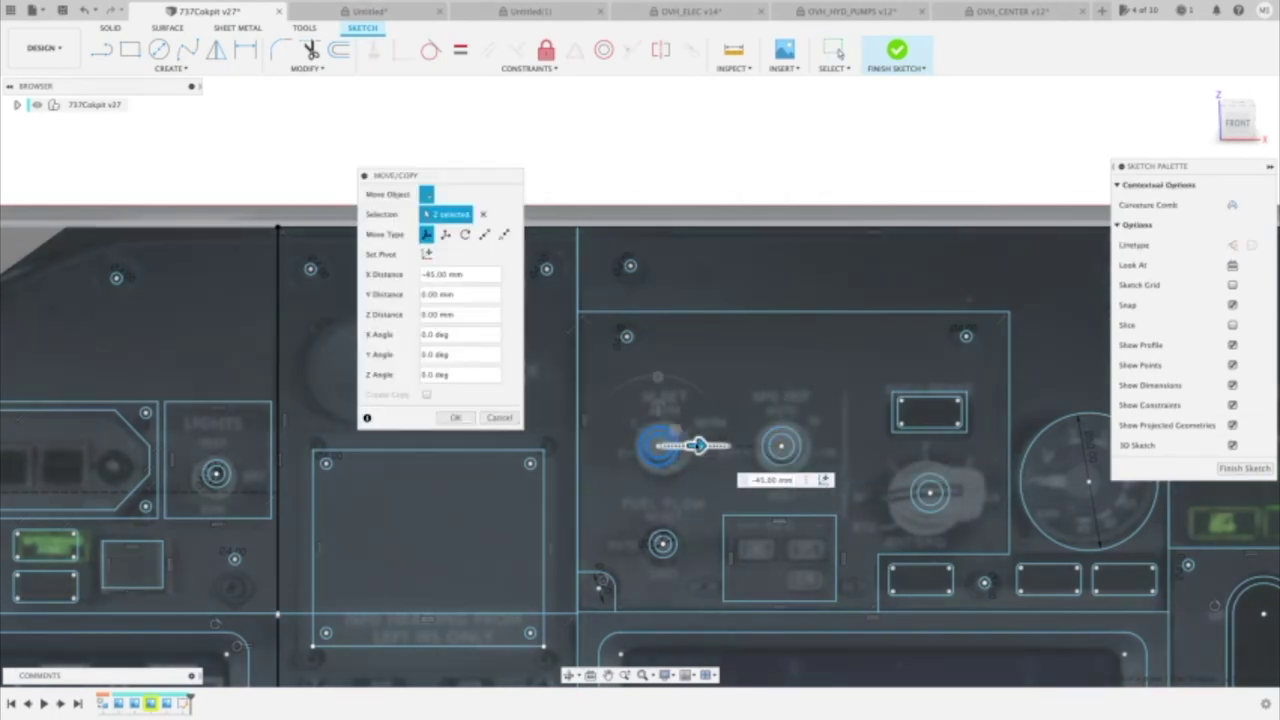
pyautogui.scroll(4, 699, 446)
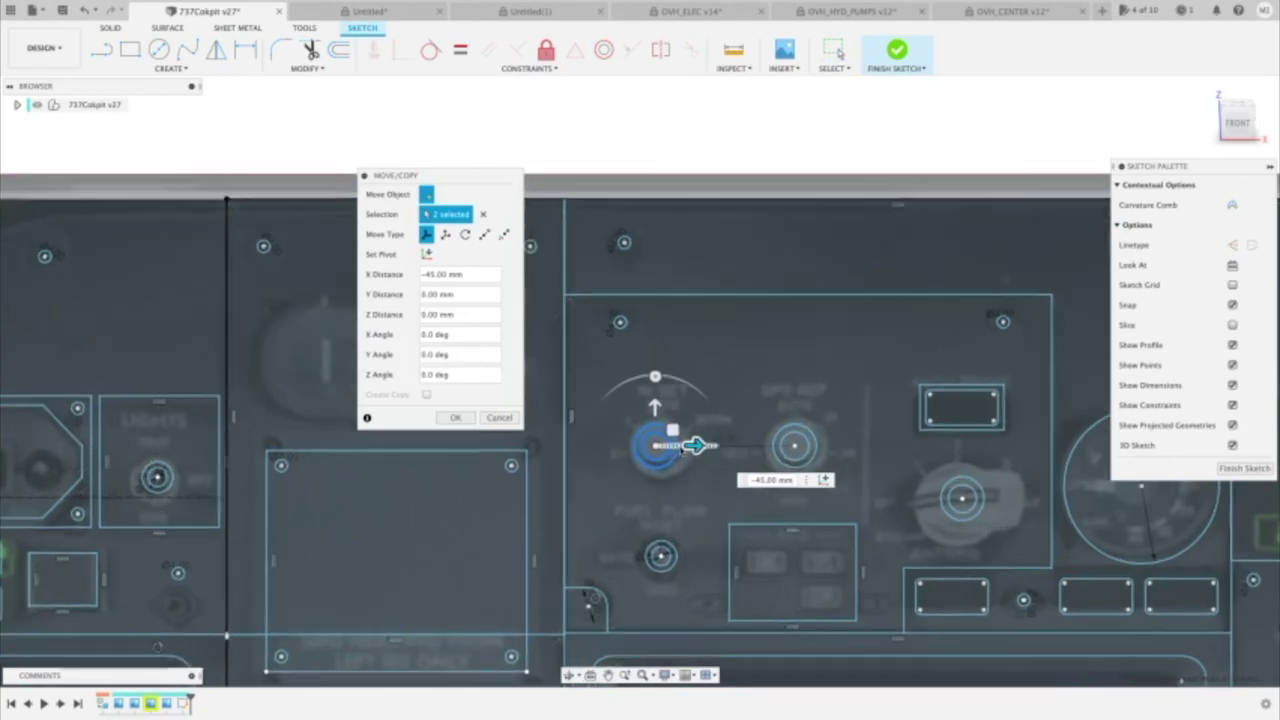
pyautogui.scroll(3, 690, 446)
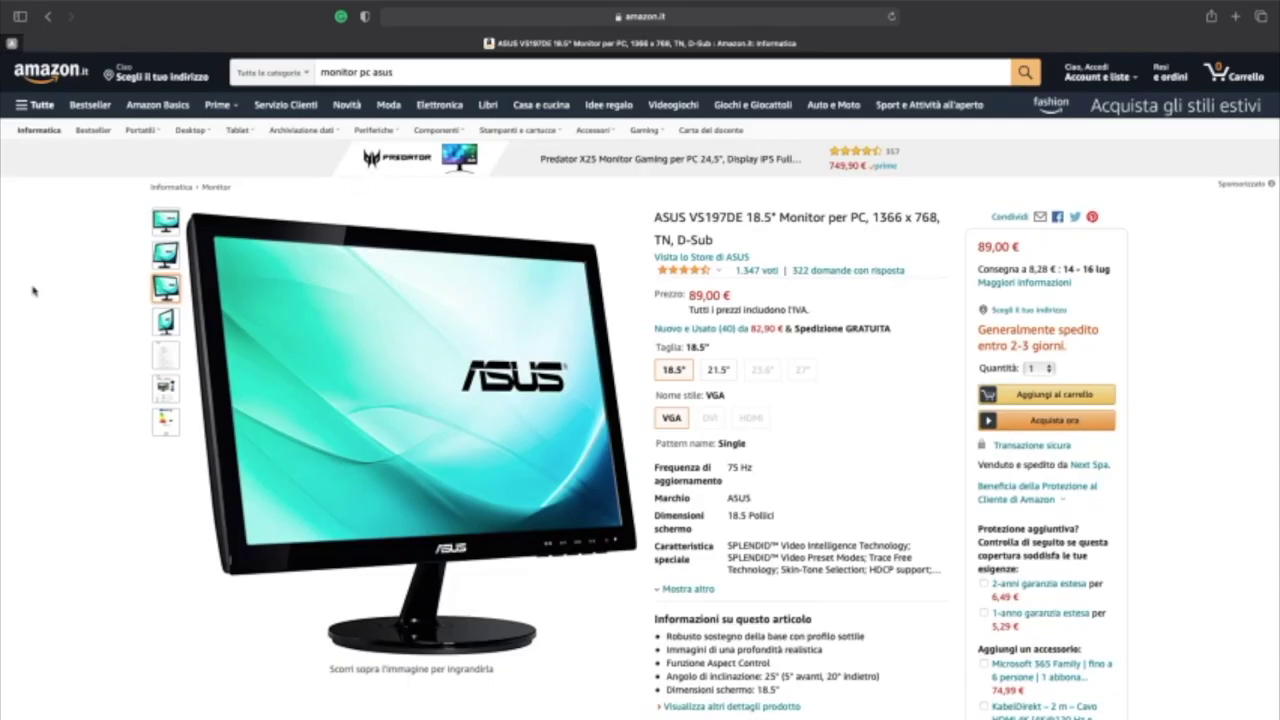
# Look up the main product dimensions of the 15-inch CCTV monitor on its Amazon page.
pyautogui.scroll(-2, 756, 250)
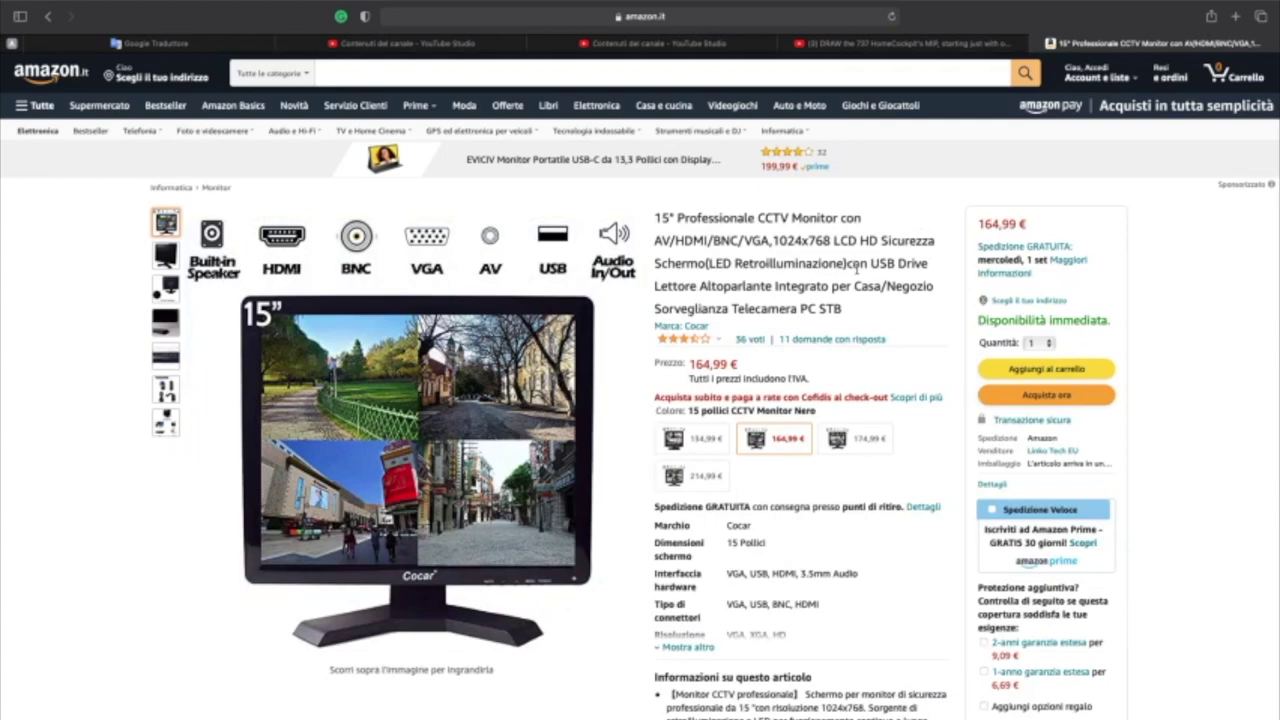
pyautogui.scroll(-10, 856, 265)
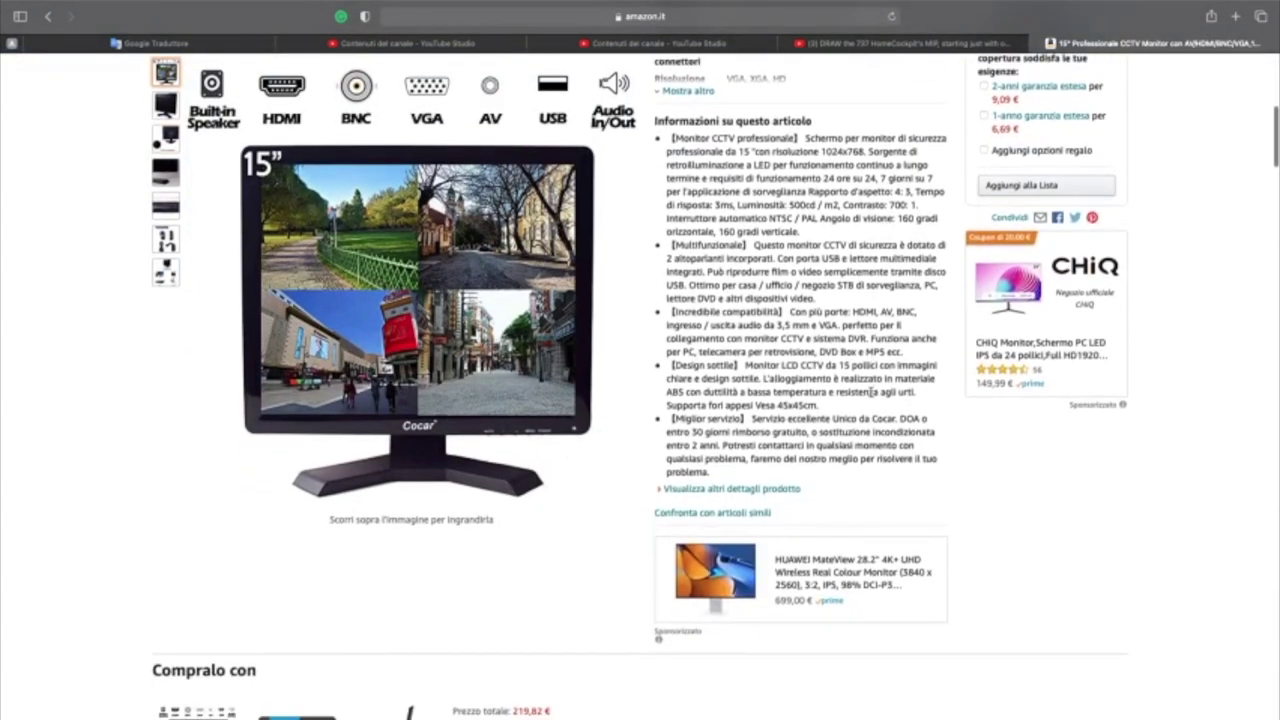
pyautogui.scroll(-11, 870, 393)
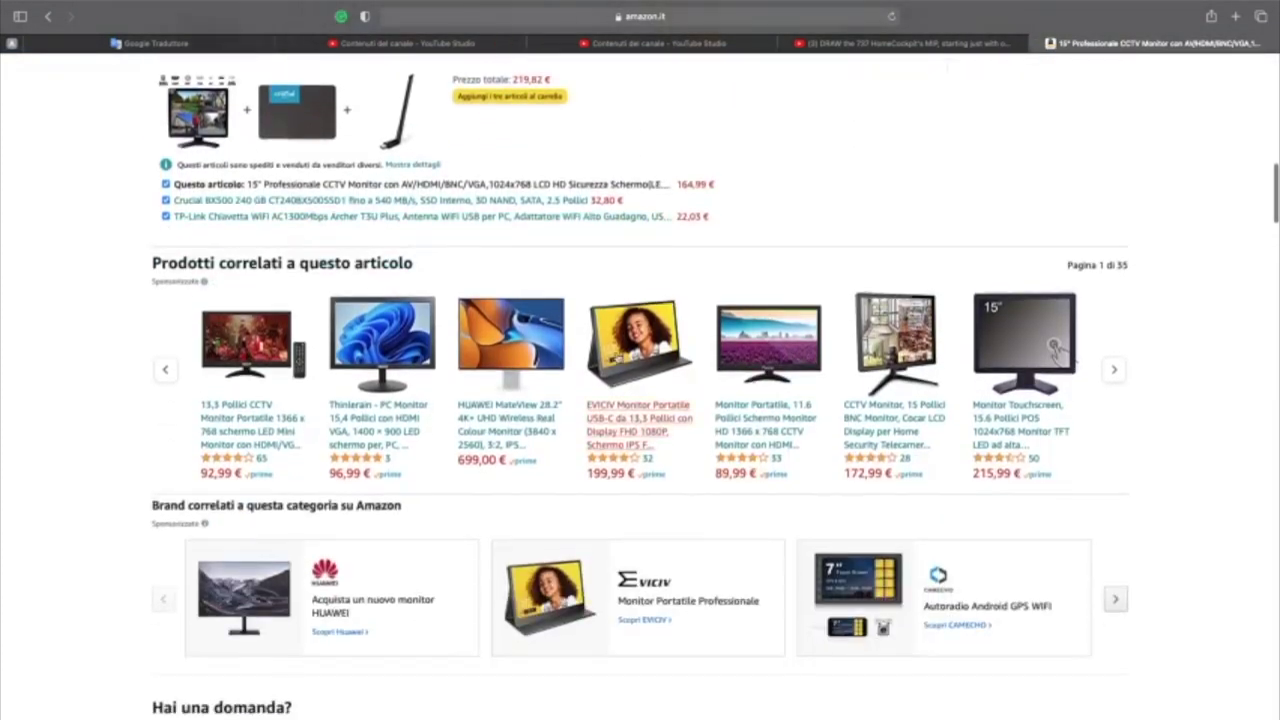
pyautogui.scroll(-20, 617, 355)
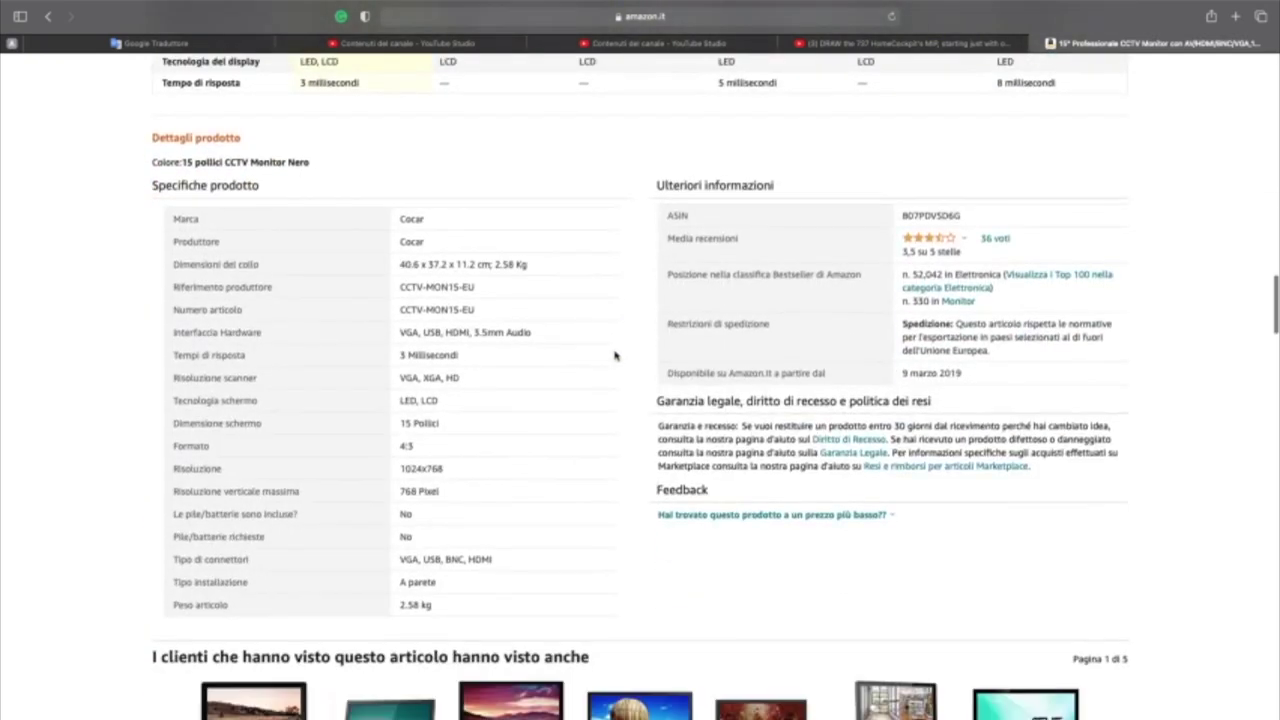
pyautogui.scroll(-14, 615, 355)
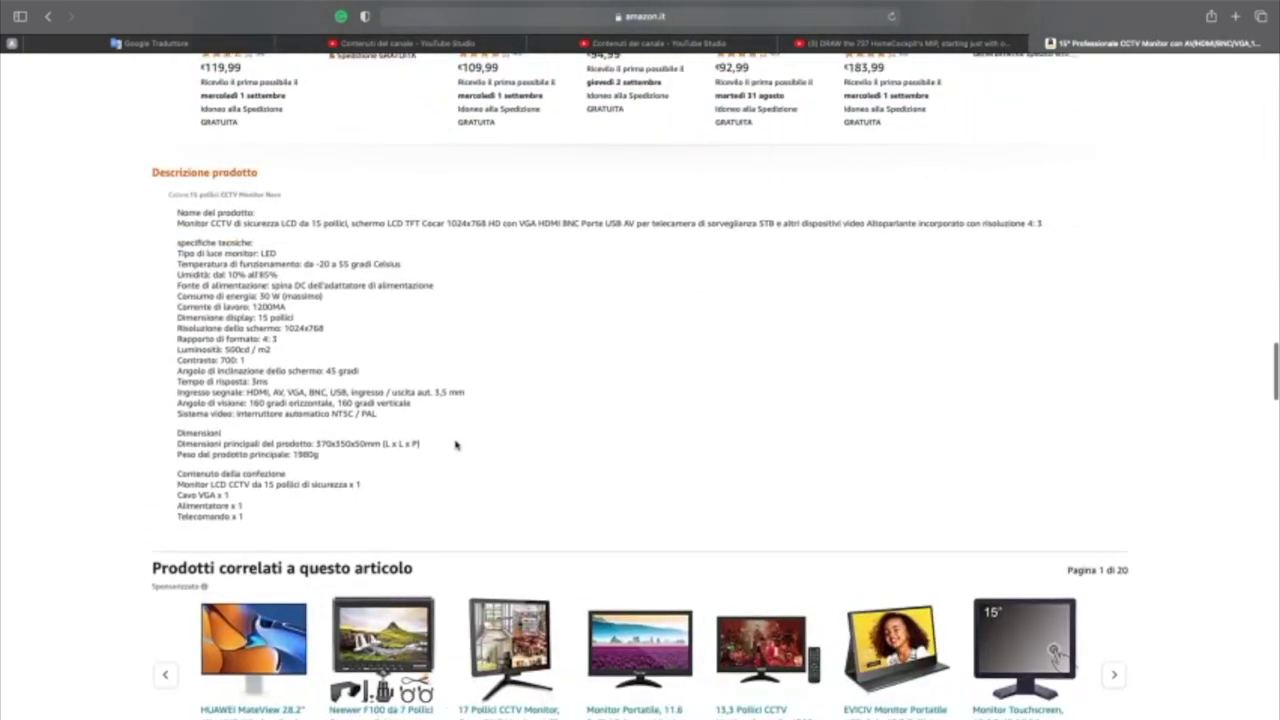
pyautogui.moveTo(420, 443); pyautogui.dragTo(297, 453)
pyautogui.click(176, 448)
pyautogui.moveTo(398, 450); pyautogui.dragTo(423, 443)
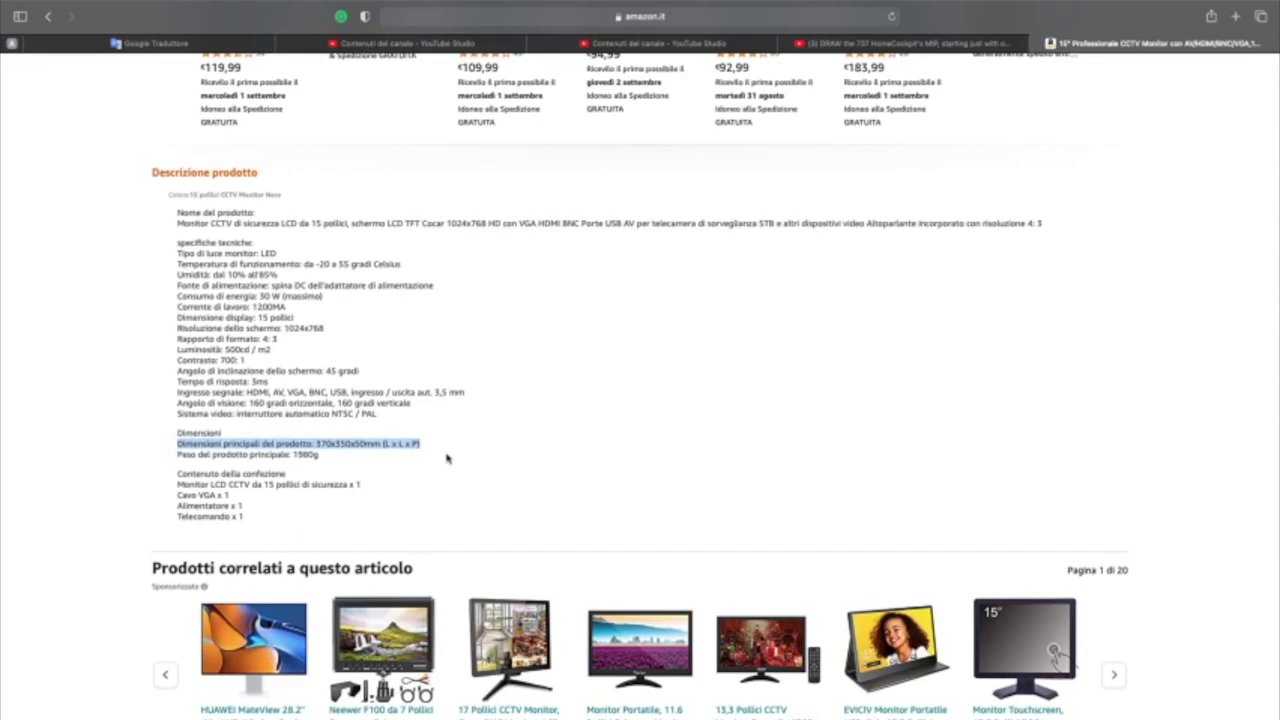
pyautogui.scroll(20, 447, 458)
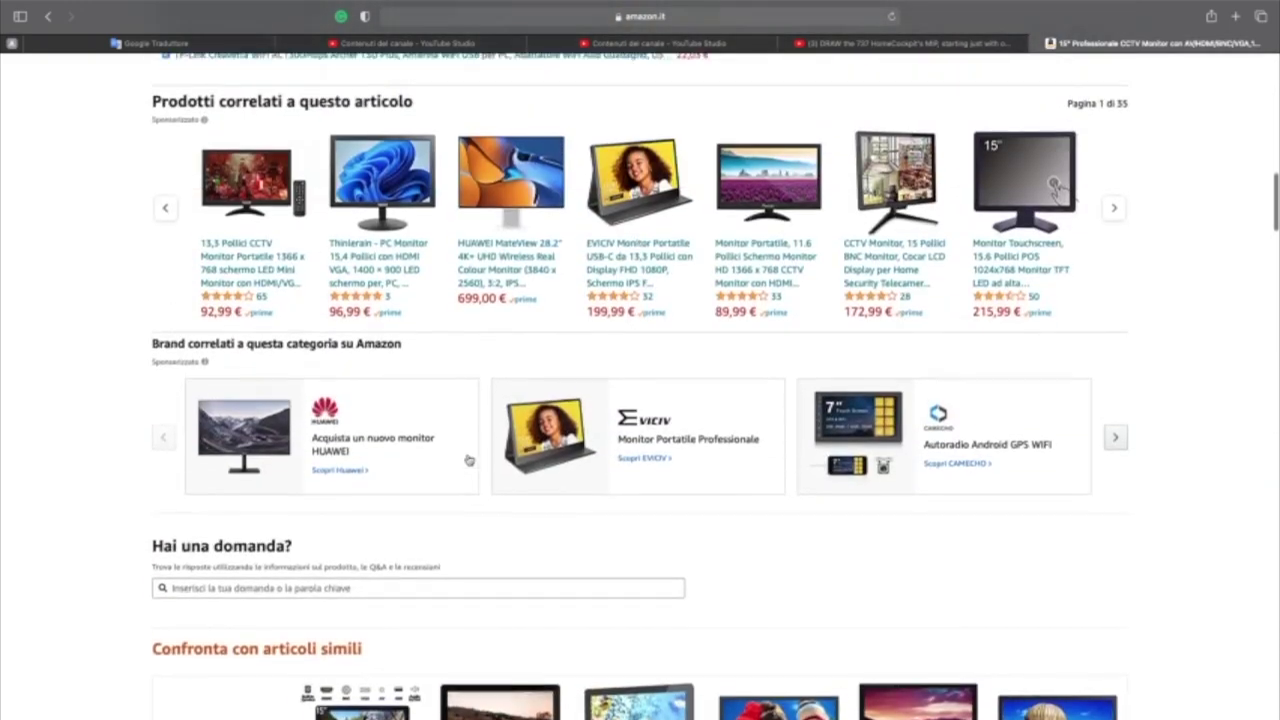
pyautogui.scroll(10, 468, 460)
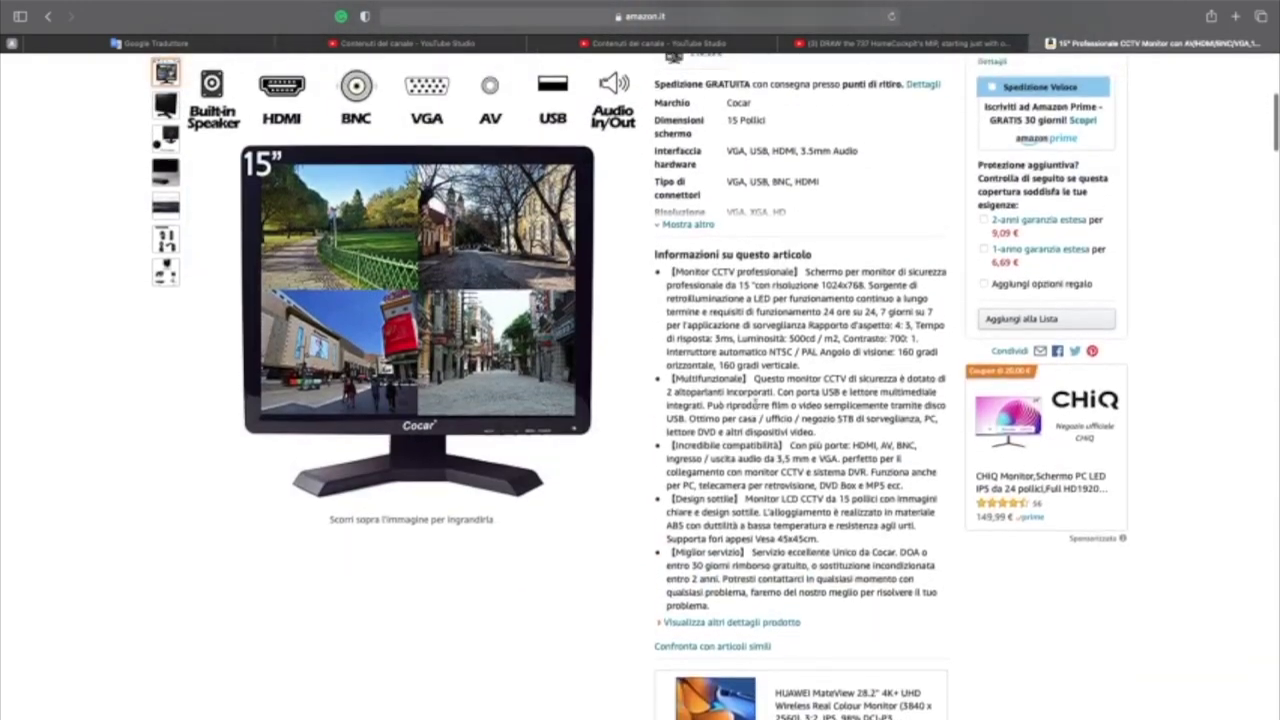
pyautogui.scroll(3, 770, 390)
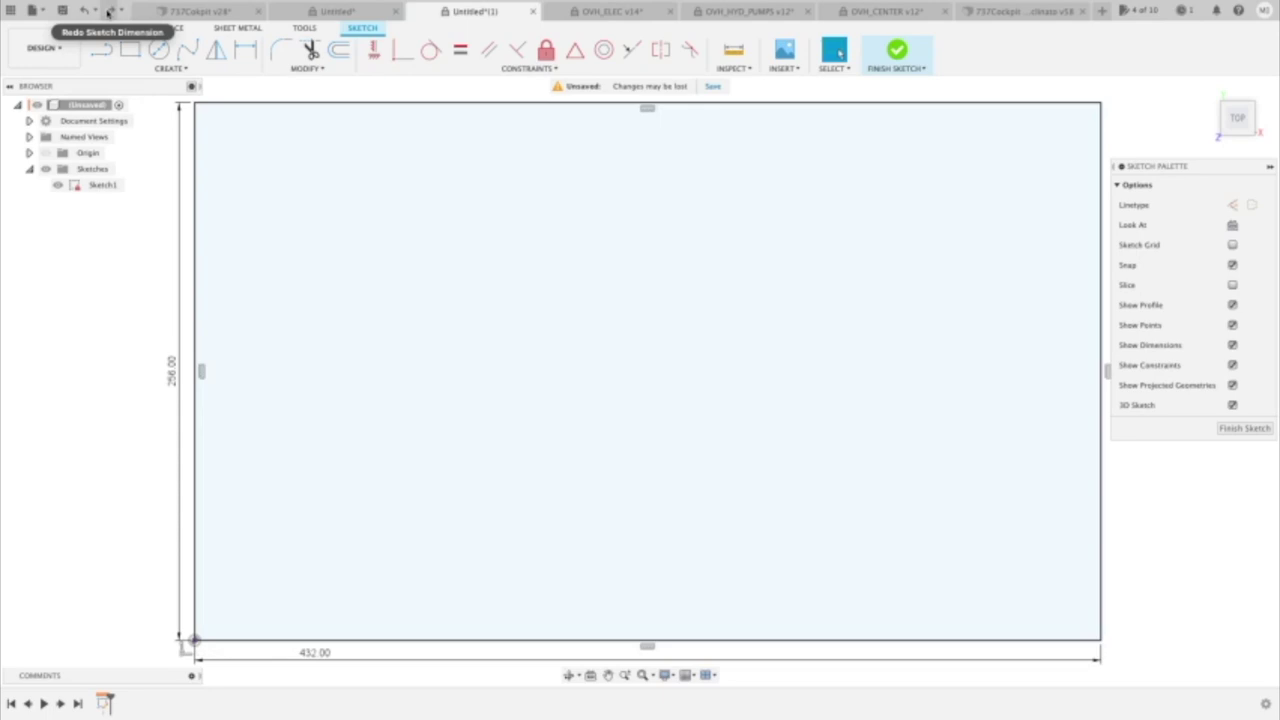
# Redo the undone operations of the monitor model to restore its inner frame rectangle, frame and screen bodies, and their appearance.
pyautogui.click(108, 11)
pyautogui.click(108, 11)
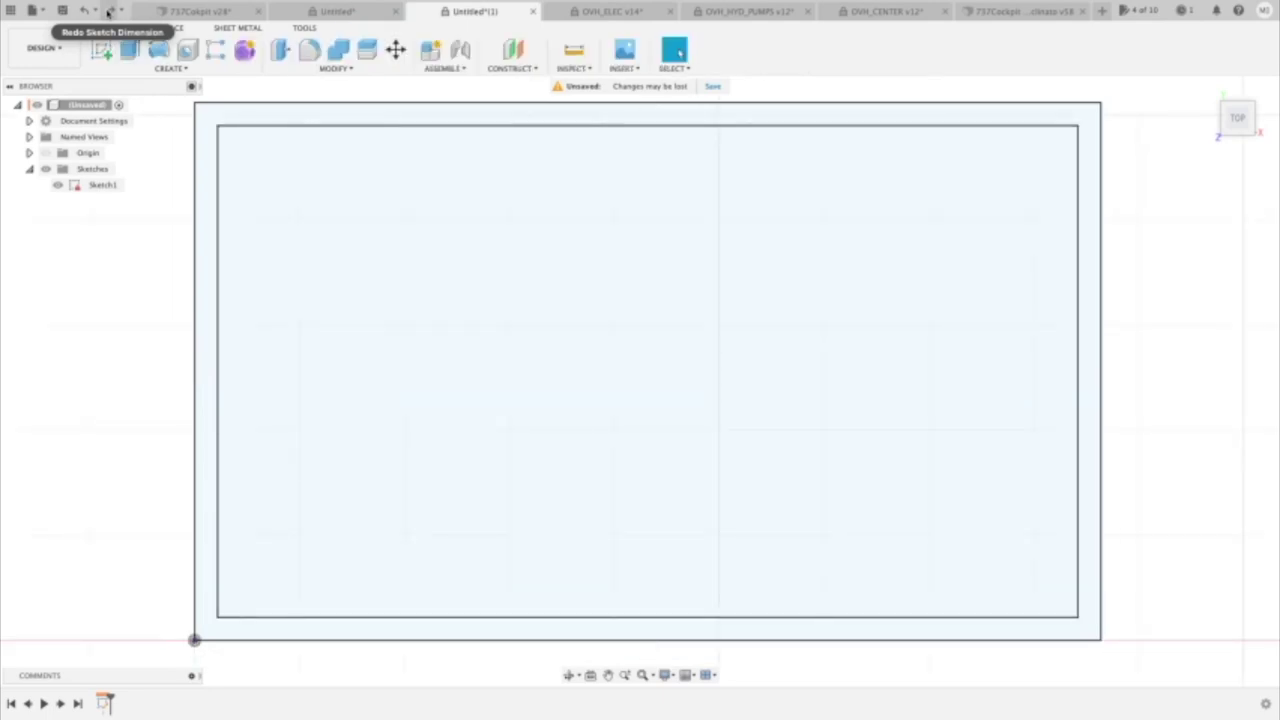
pyautogui.click(108, 11)
pyautogui.click(108, 11)
pyautogui.click(108, 11)
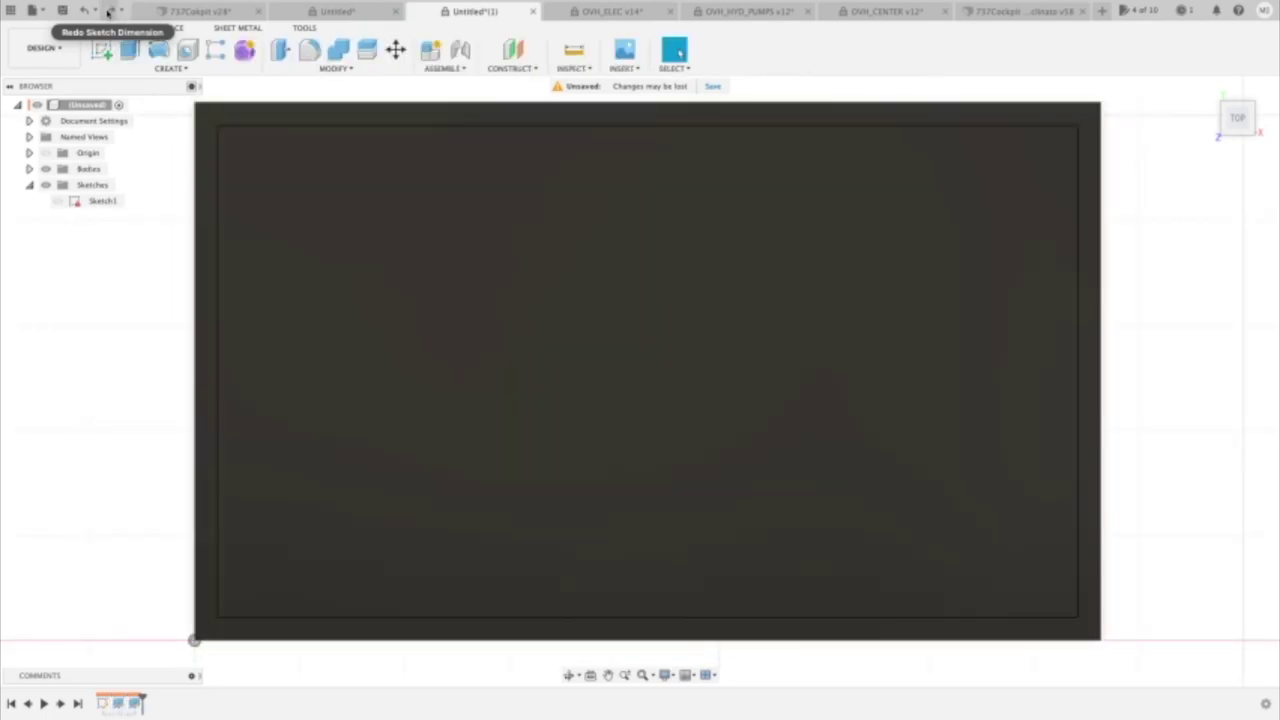
pyautogui.click(108, 11)
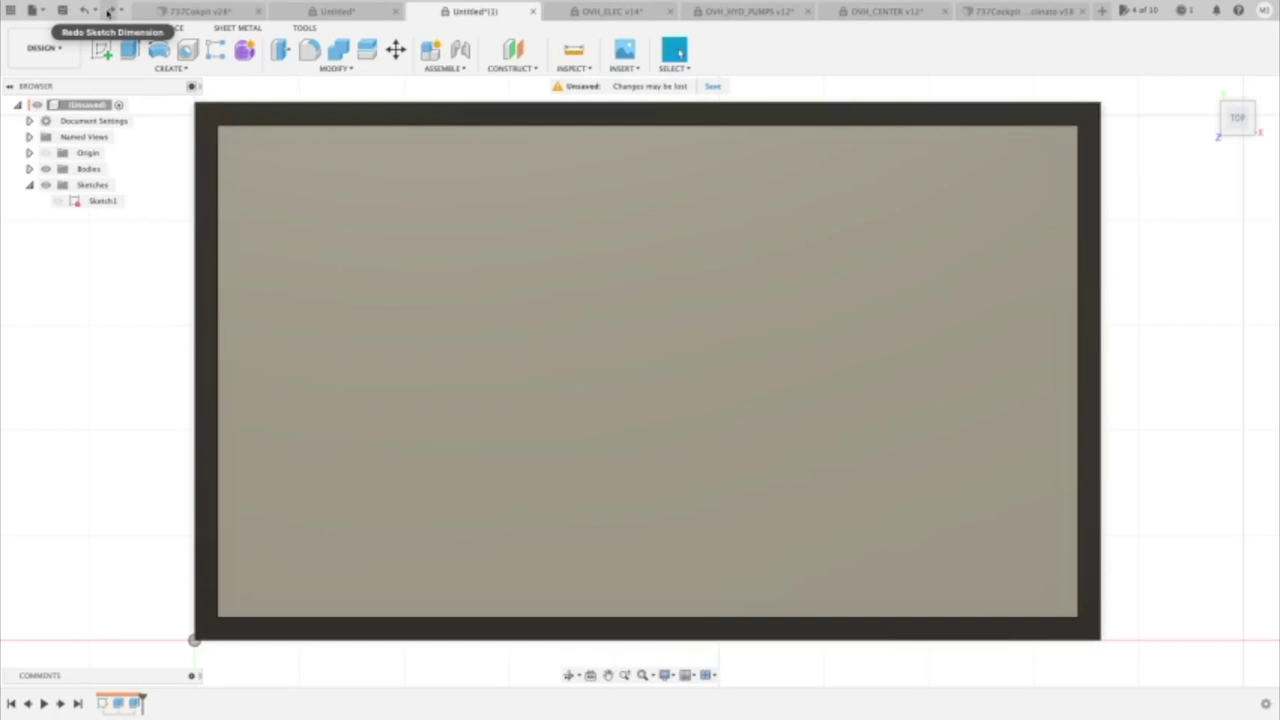
pyautogui.click(108, 11)
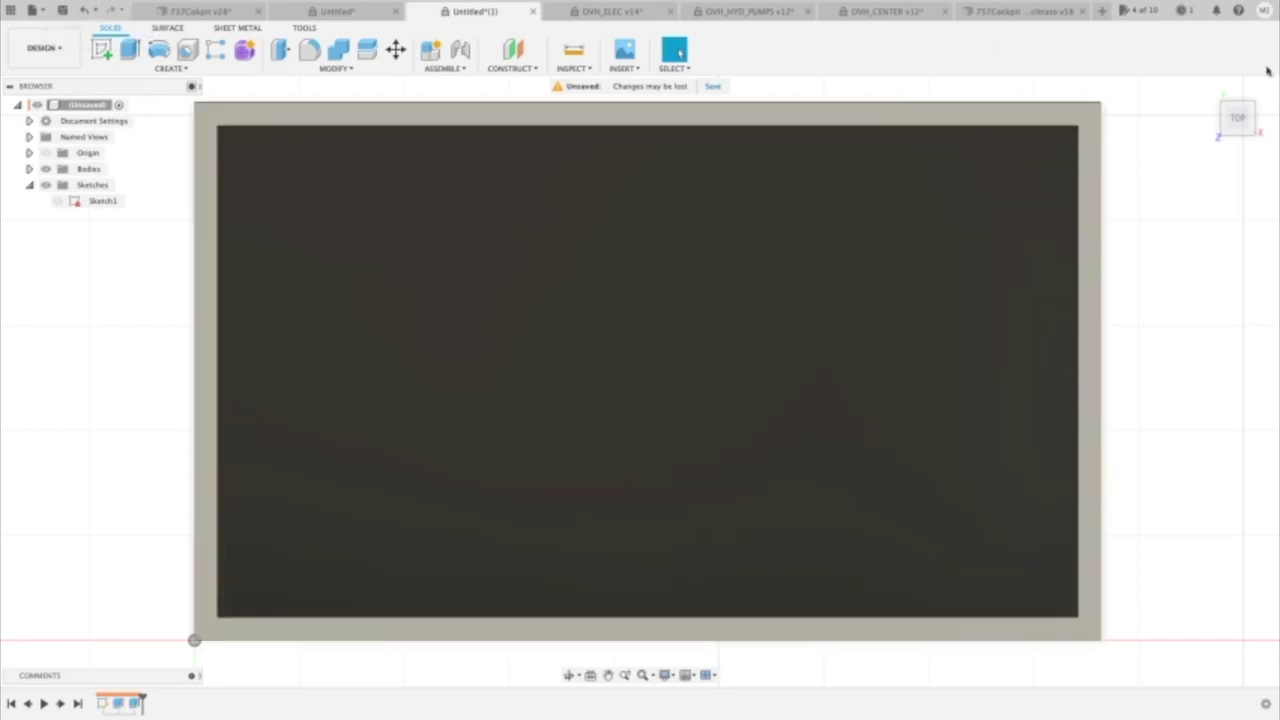
pyautogui.click(1238, 118)
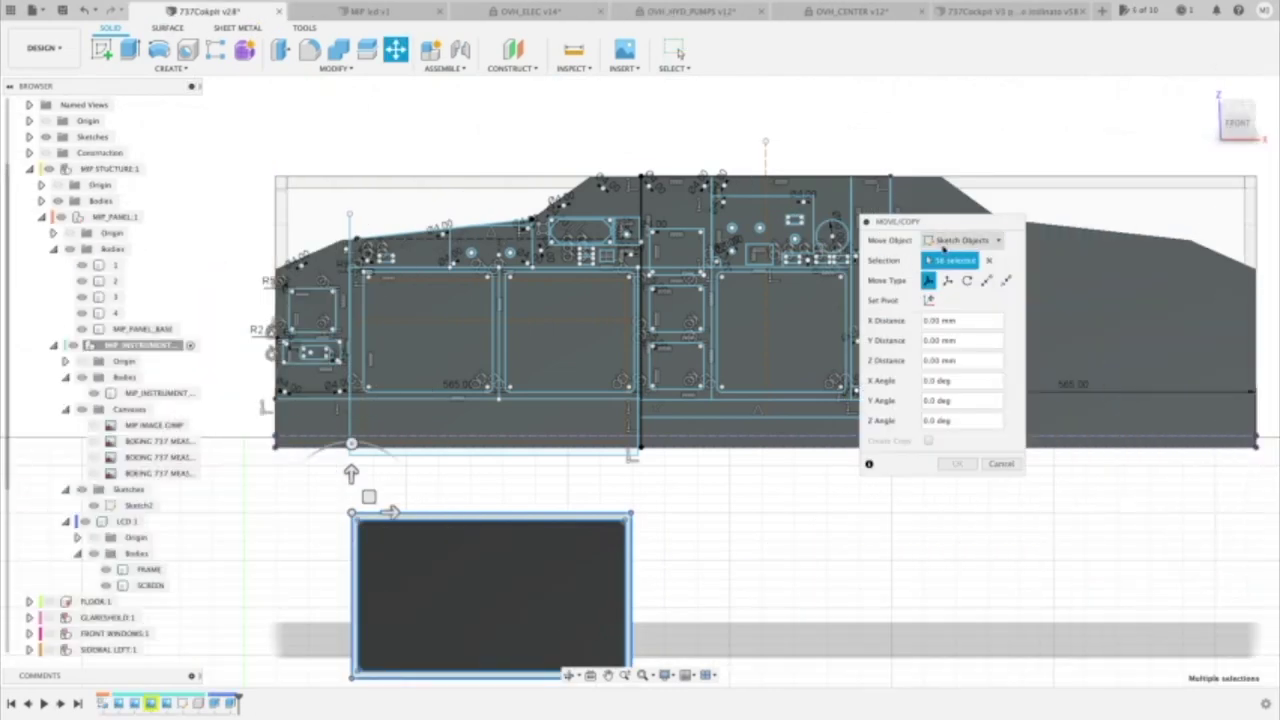
# Move the LCD component as a whole from below the instrument panel onto its two captain-side display units.
pyautogui.click(960, 241)
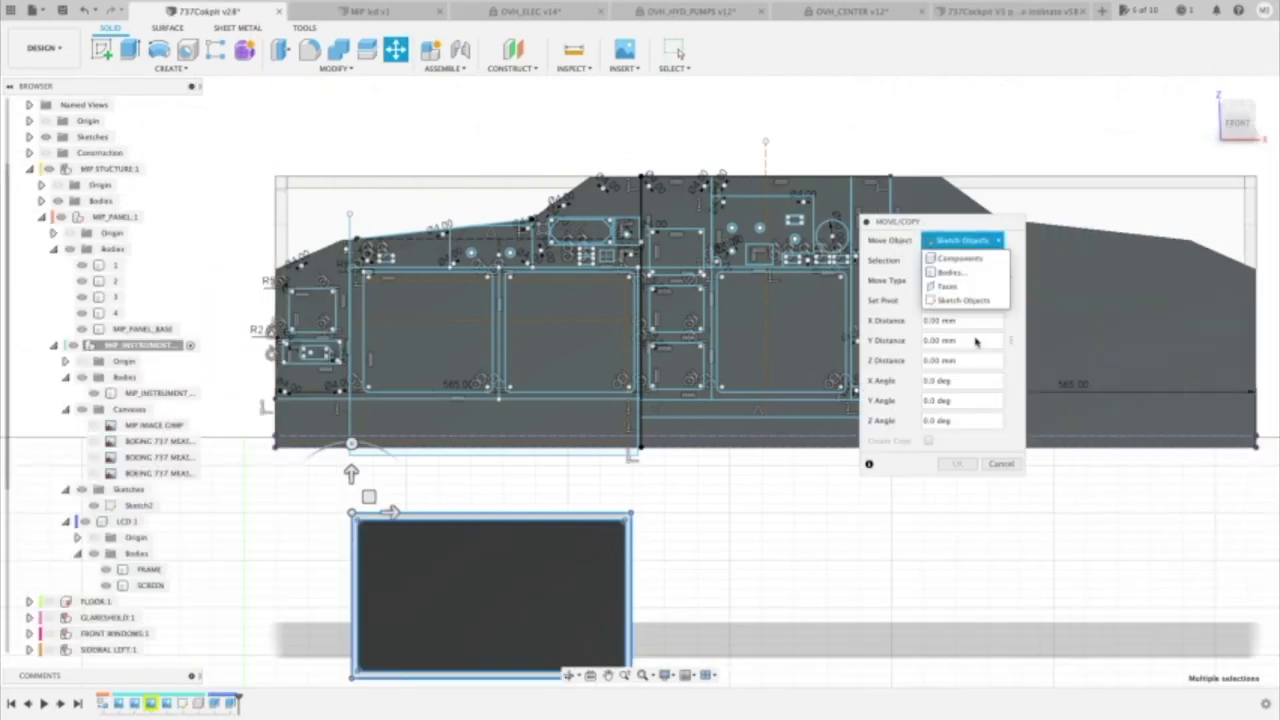
pyautogui.click(958, 258)
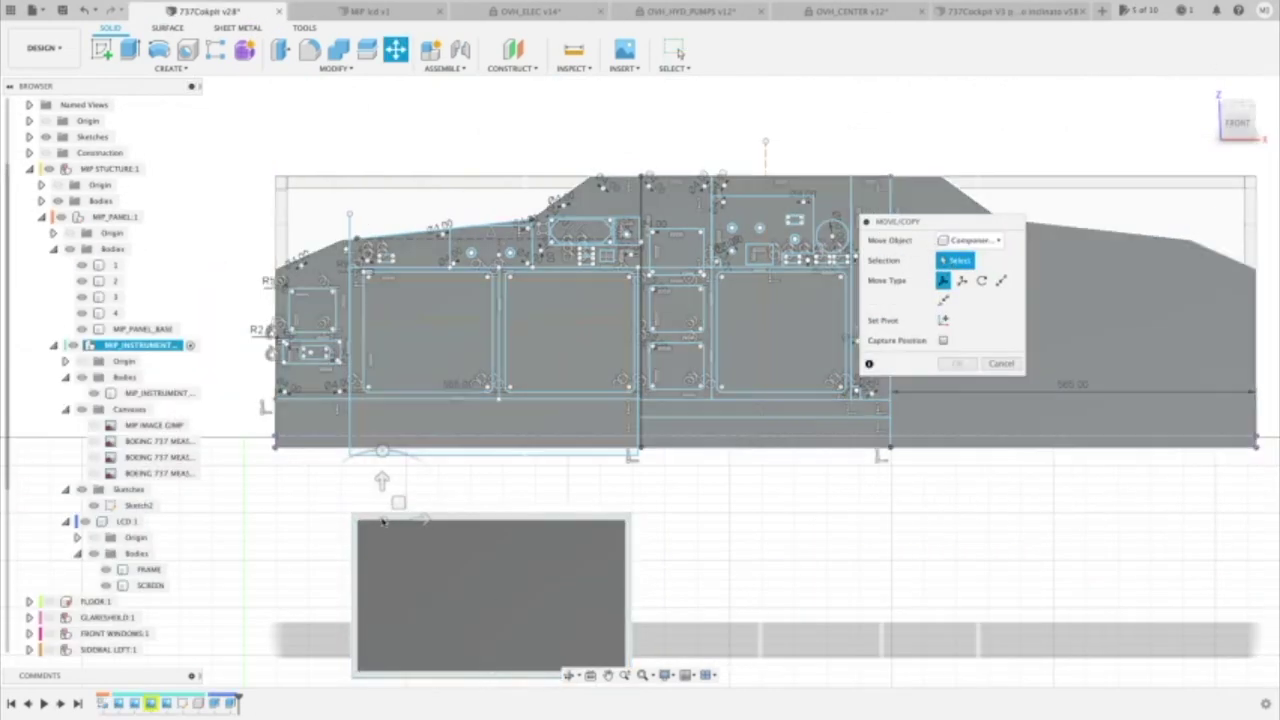
pyautogui.click(357, 519)
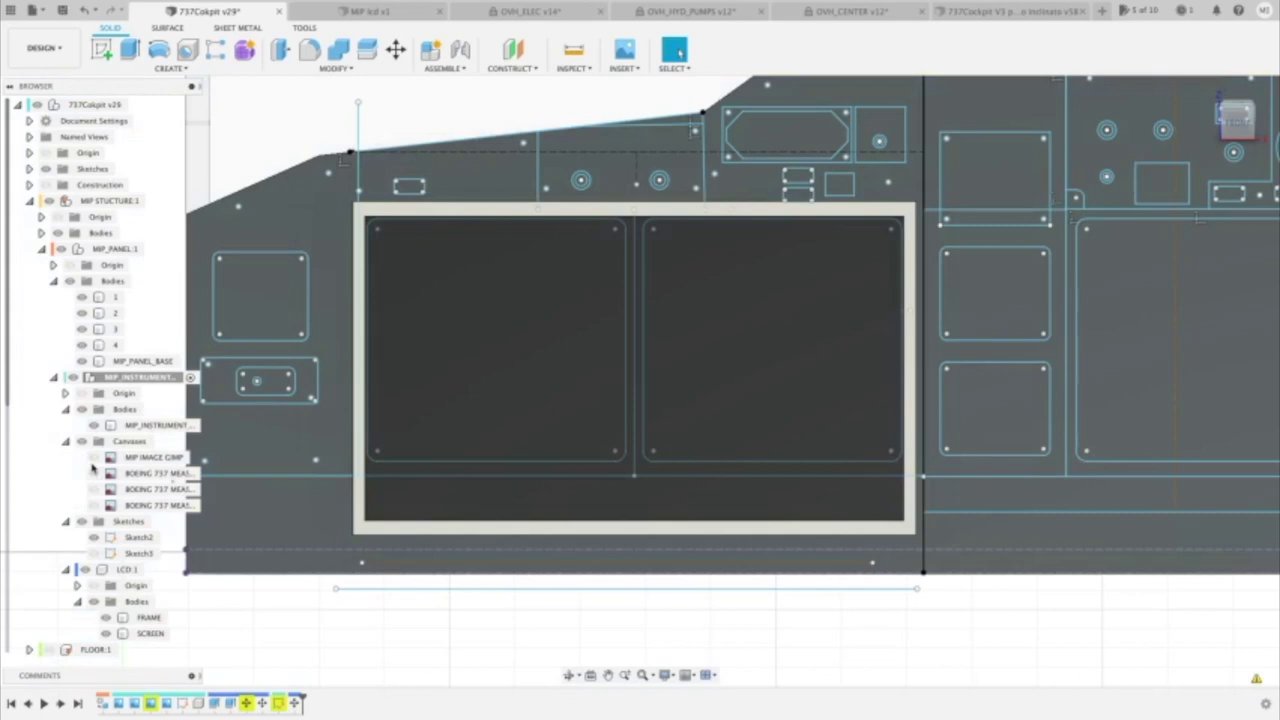
# Show the MIP IMAGE GIMP canvas and offset the outboard captain-side display's outline inward by 8 mm in the panel sketch.
pyautogui.click(93, 457)
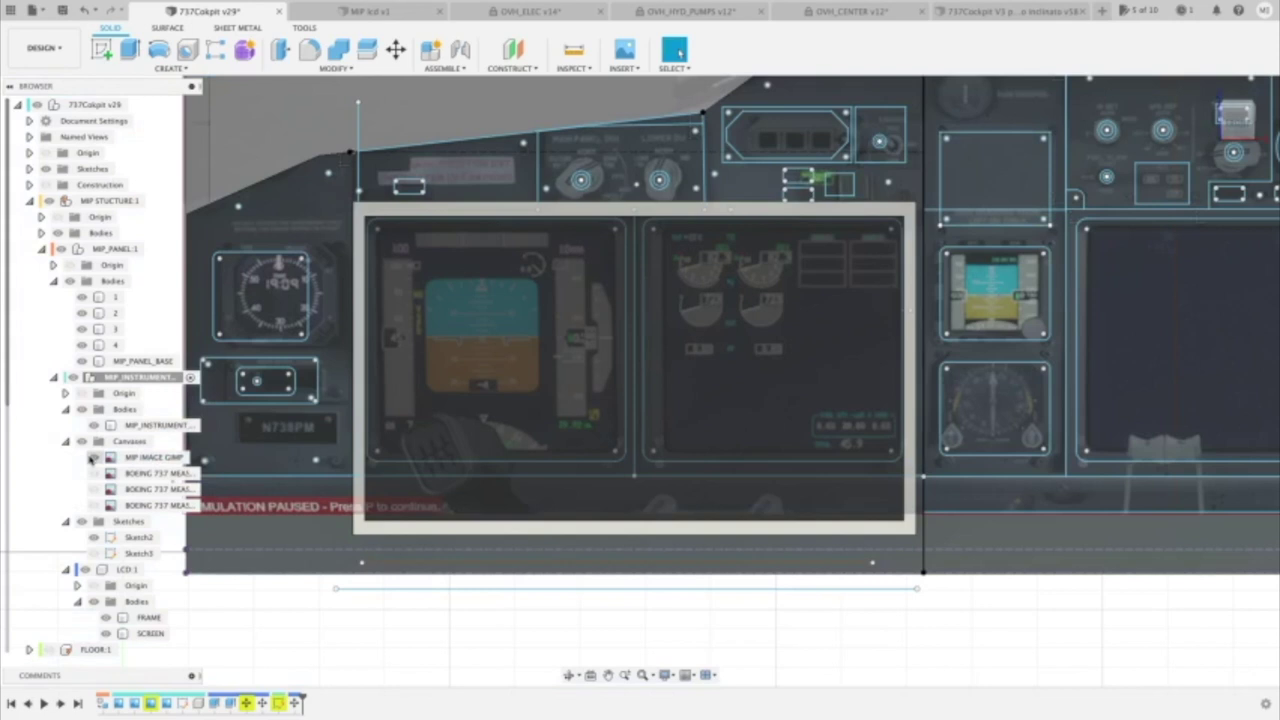
pyautogui.scroll(-3, 93, 457)
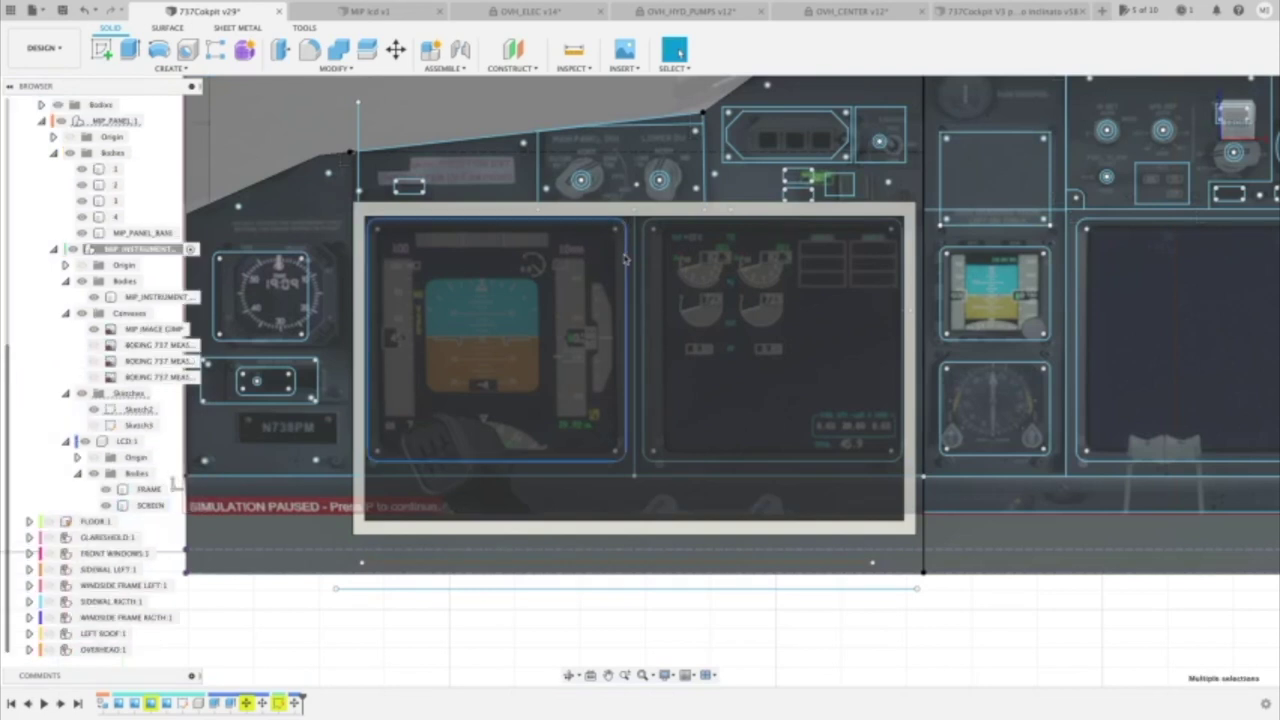
pyautogui.click(607, 302)
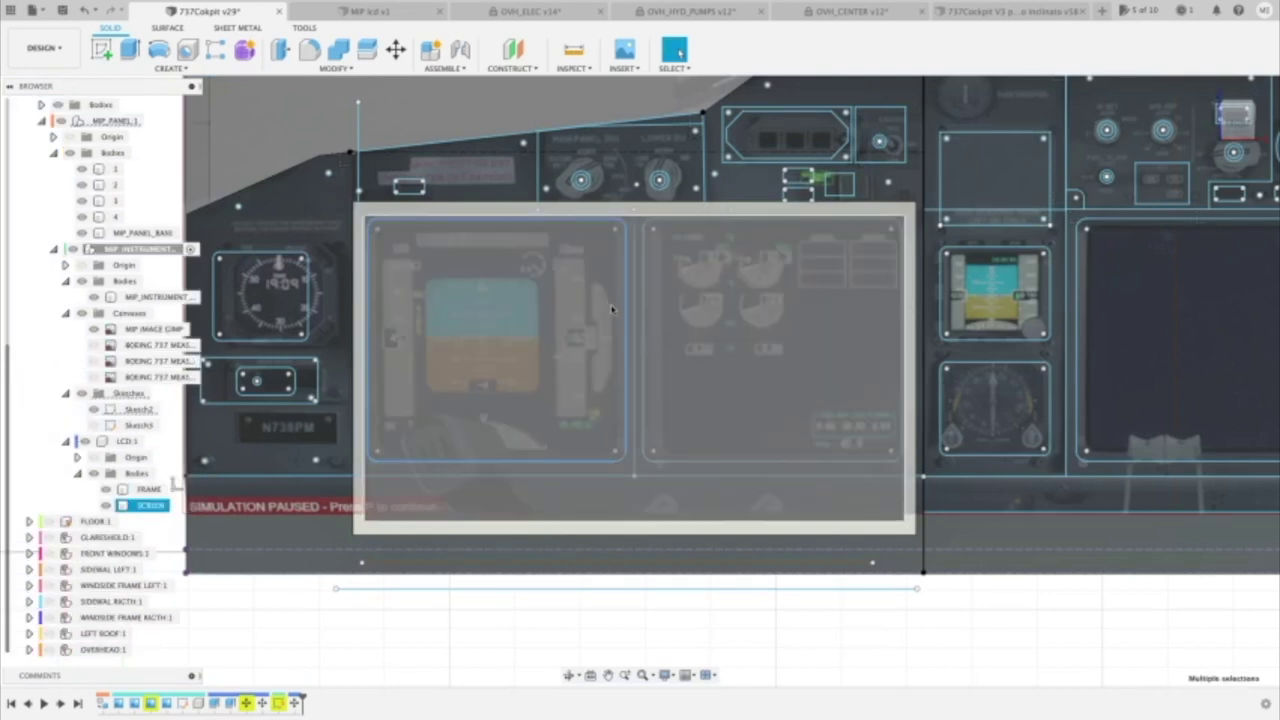
pyautogui.press('o')
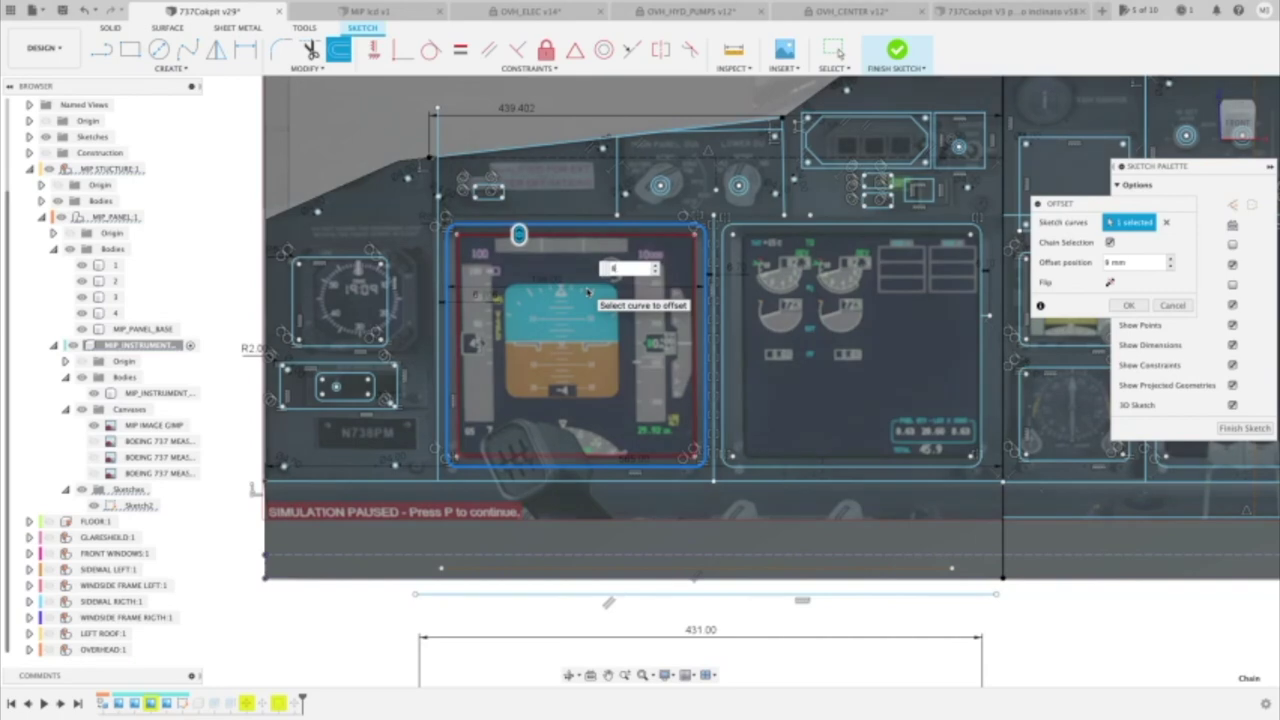
pyautogui.press('Escape')
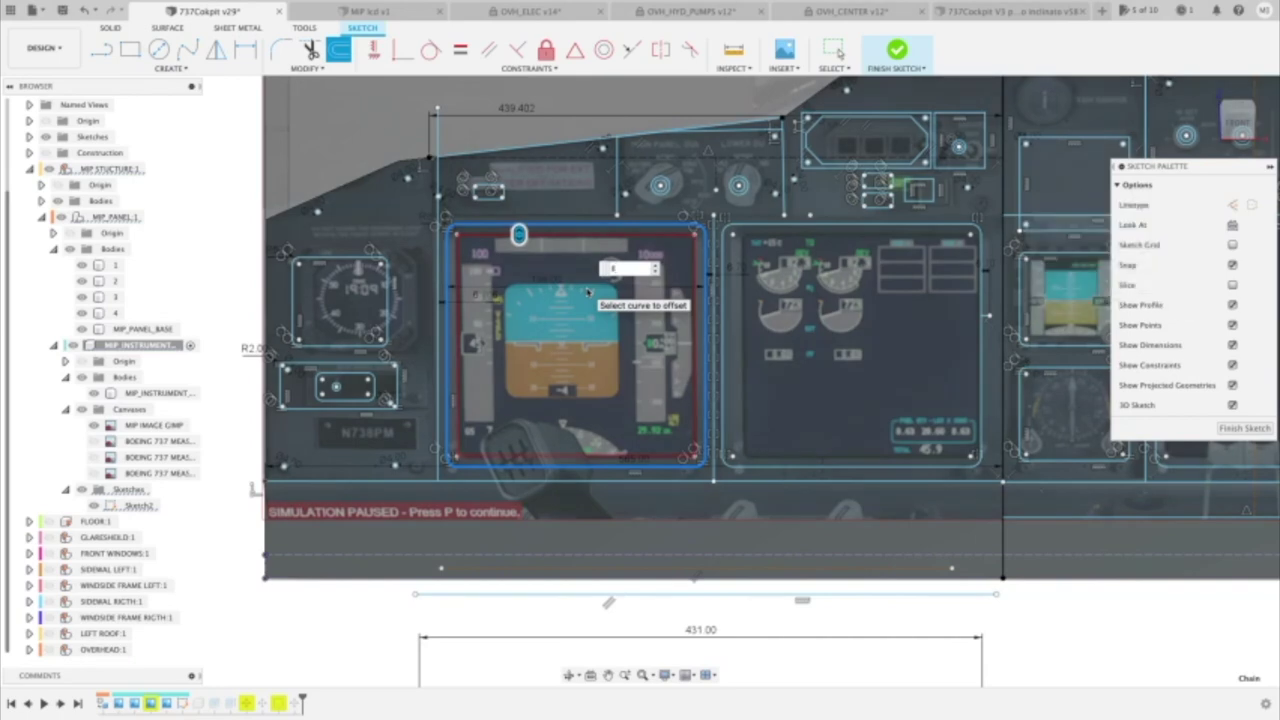
pyautogui.press('Return')
# Round the corners of the display's inner offset rectangle with 6 mm sketch fillets.
pyautogui.click(502, 290)
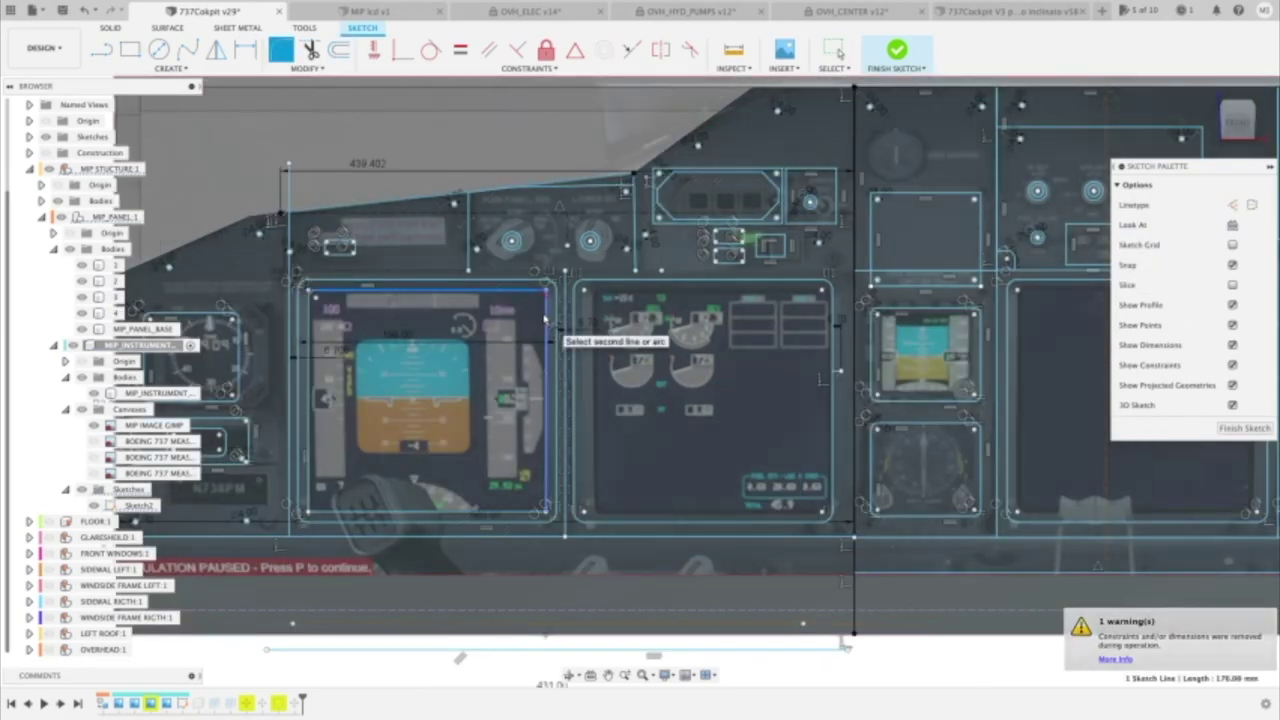
pyautogui.click(545, 318)
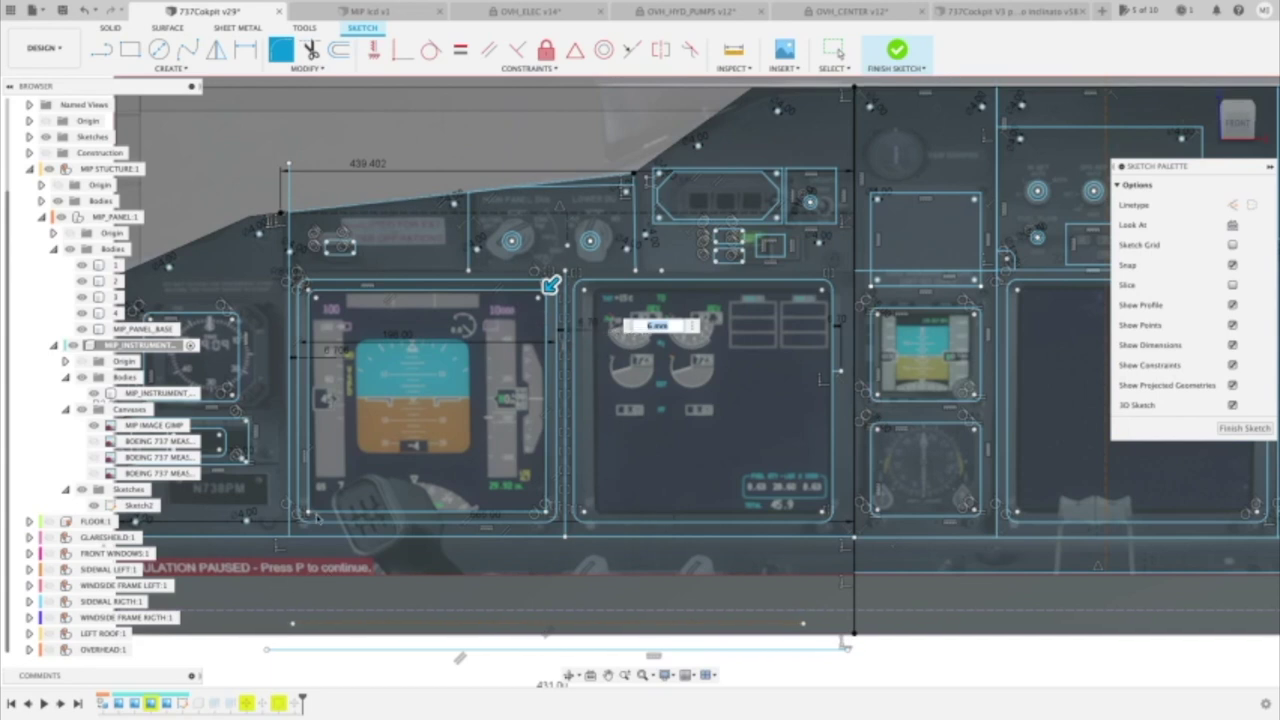
pyautogui.click(310, 501)
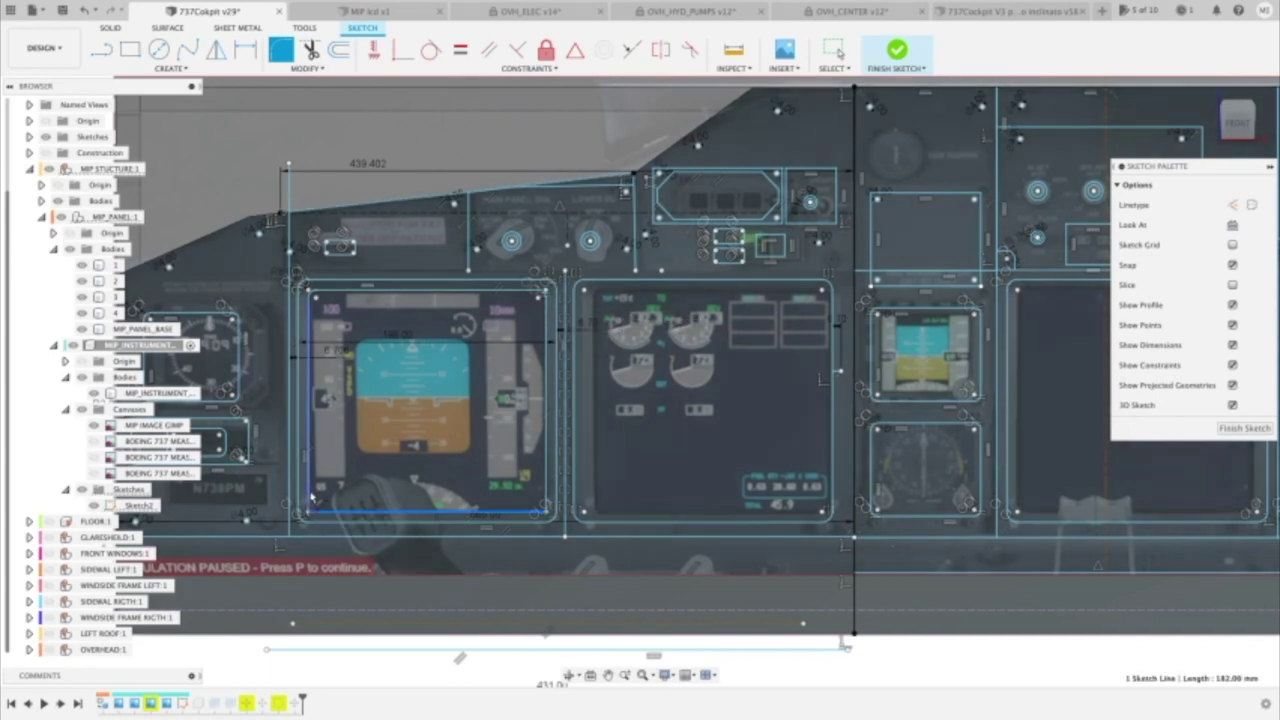
pyautogui.click(347, 508)
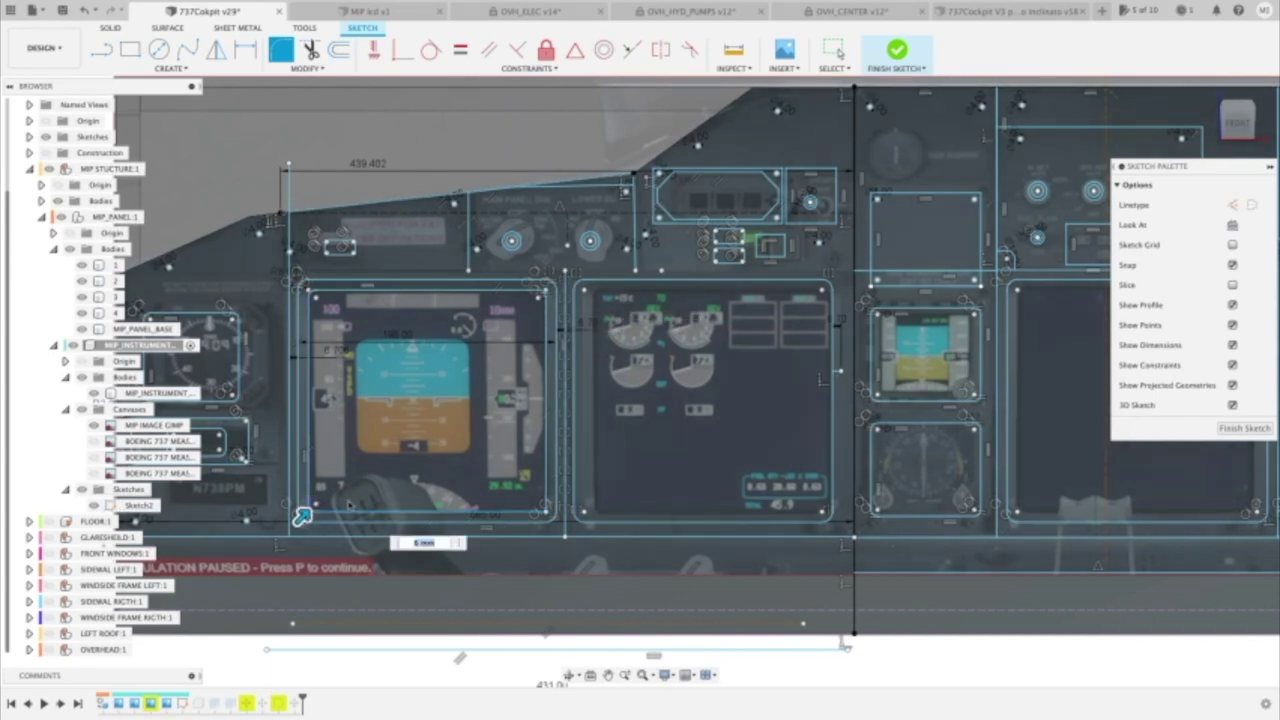
pyautogui.click(549, 513)
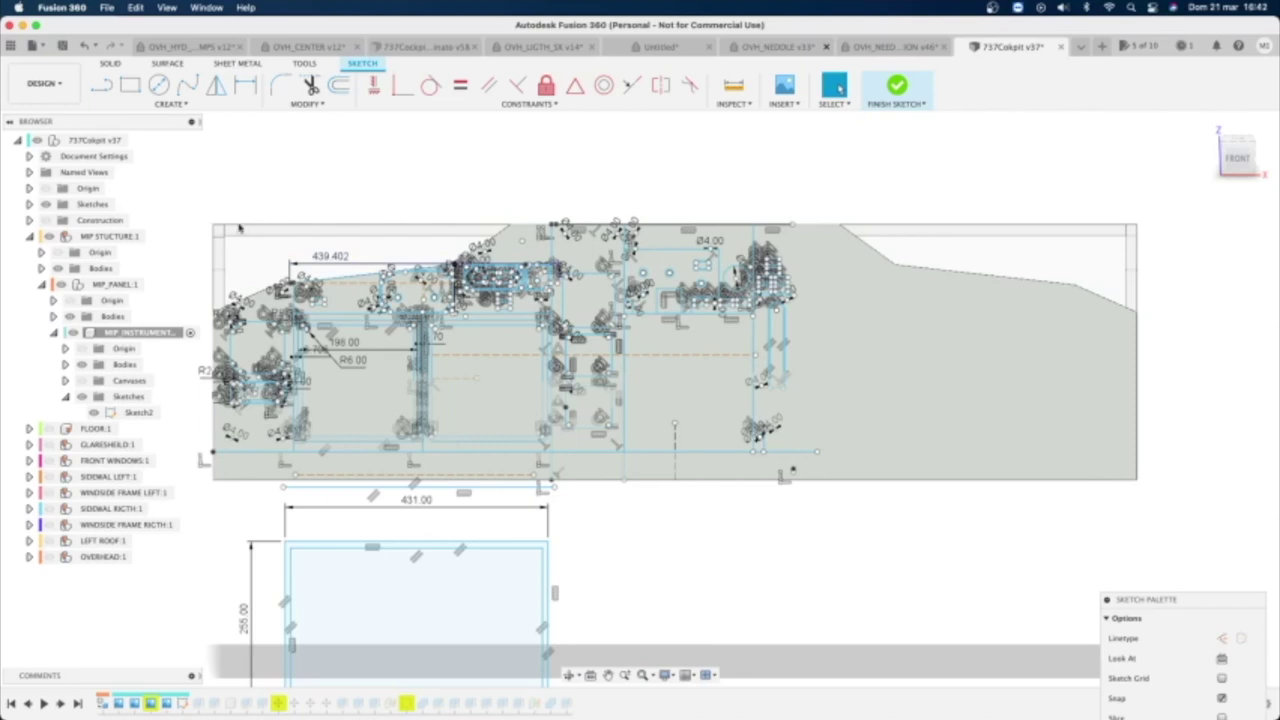
# Mirror all captain-side instrument panel sketch geometry to the first officer's side about the vertical centre construction line.
pyautogui.moveTo(194, 196)
pyautogui.mouseDown()
pyautogui.moveTo(400, 350)
pyautogui.moveTo(530, 508)
pyautogui.moveTo(559, 487)
pyautogui.mouseUp()
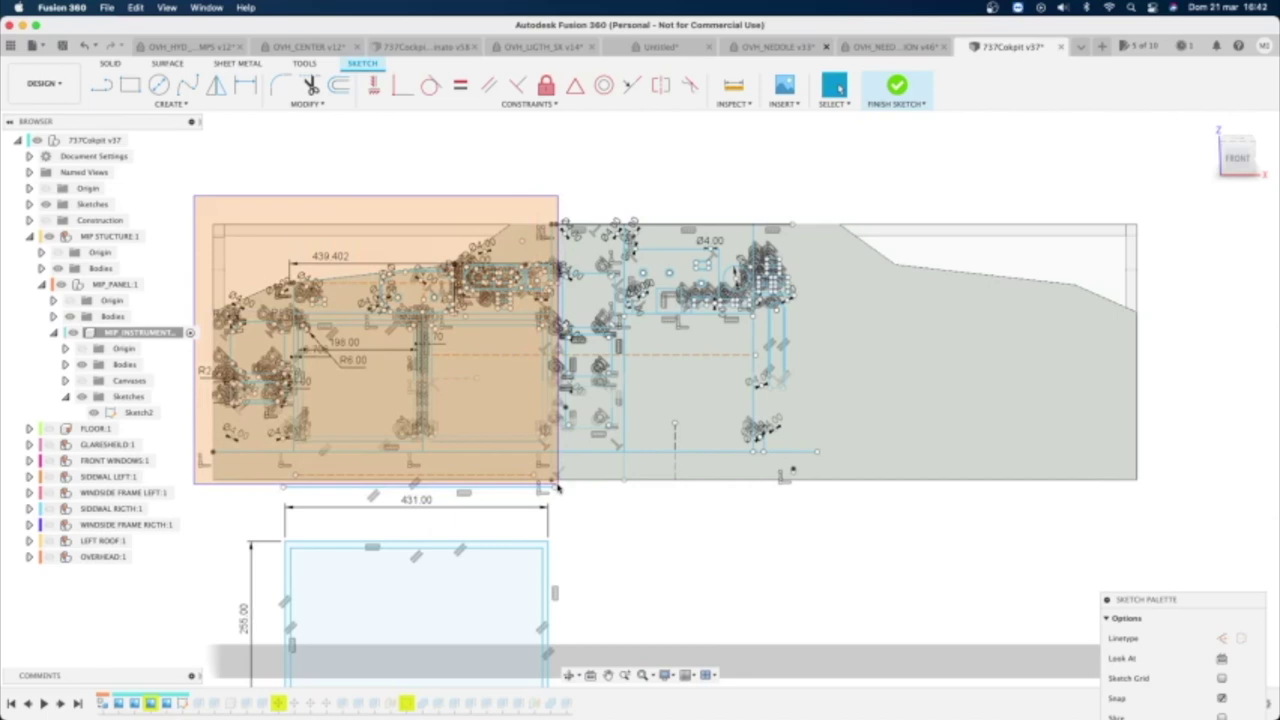
pyautogui.moveTo(558, 487); pyautogui.dragTo(558, 487)
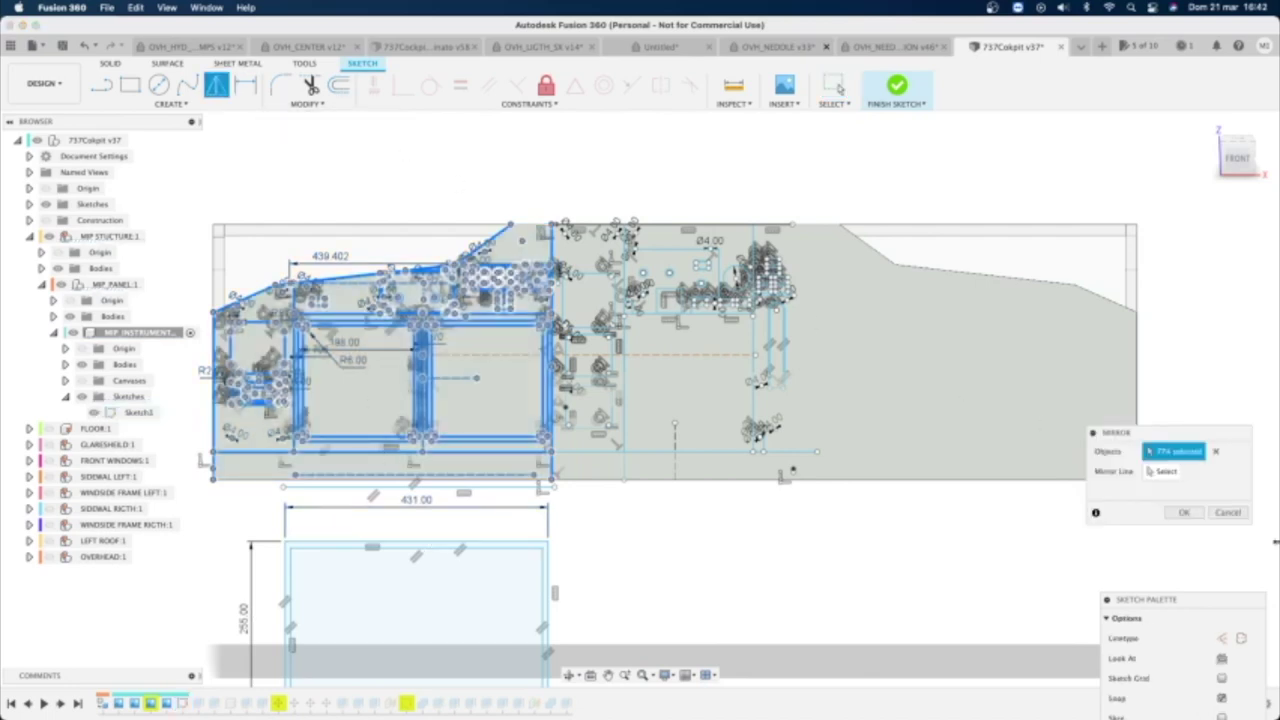
pyautogui.click(1166, 472)
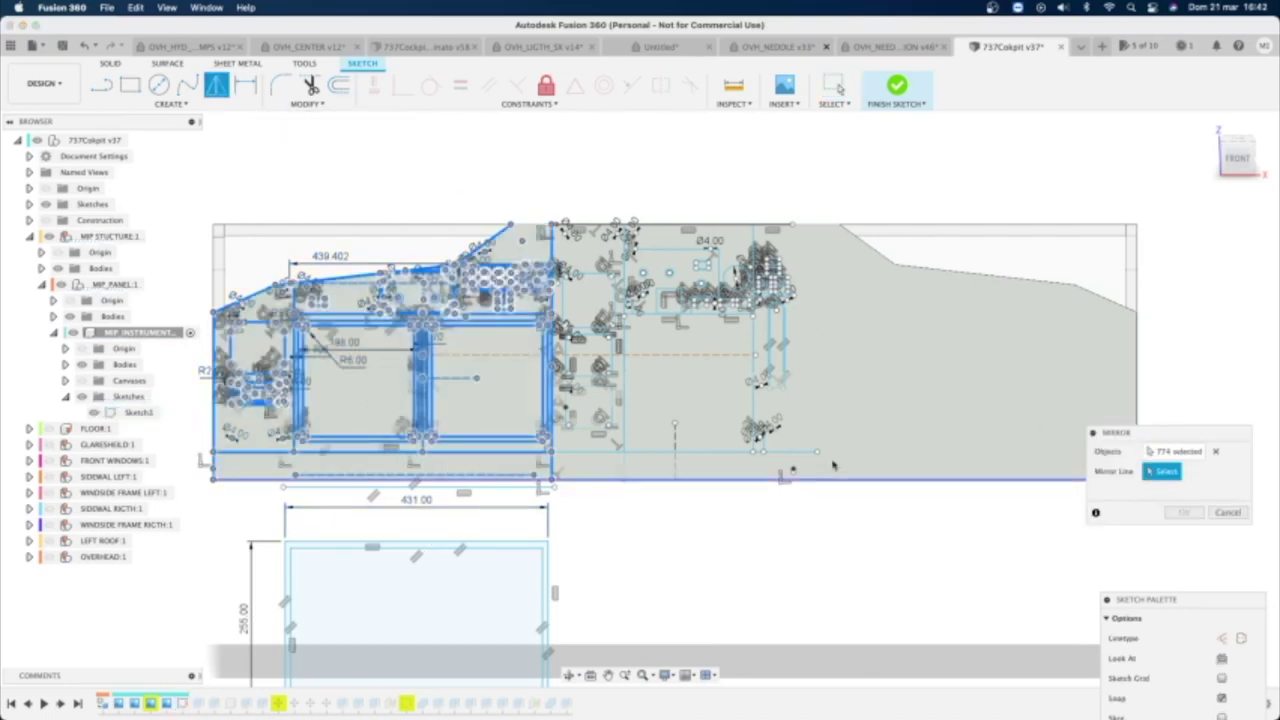
pyautogui.click(675, 462)
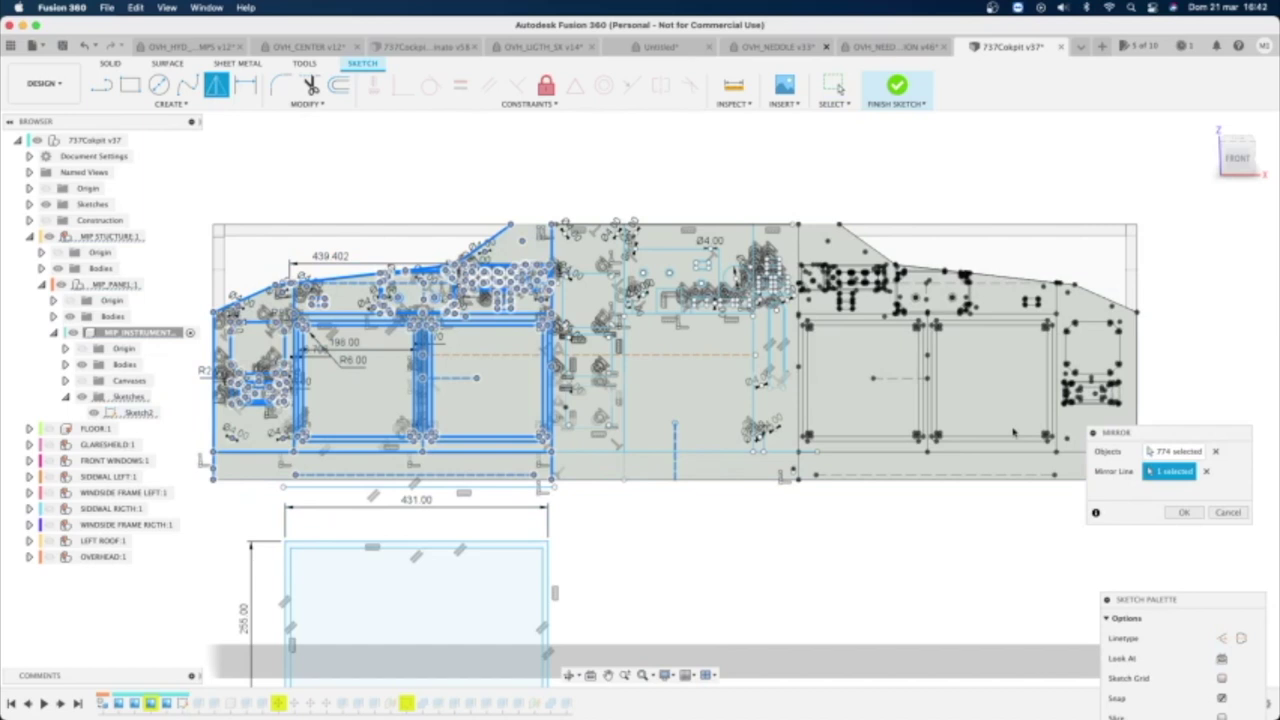
pyautogui.scroll(1, 880, 335)
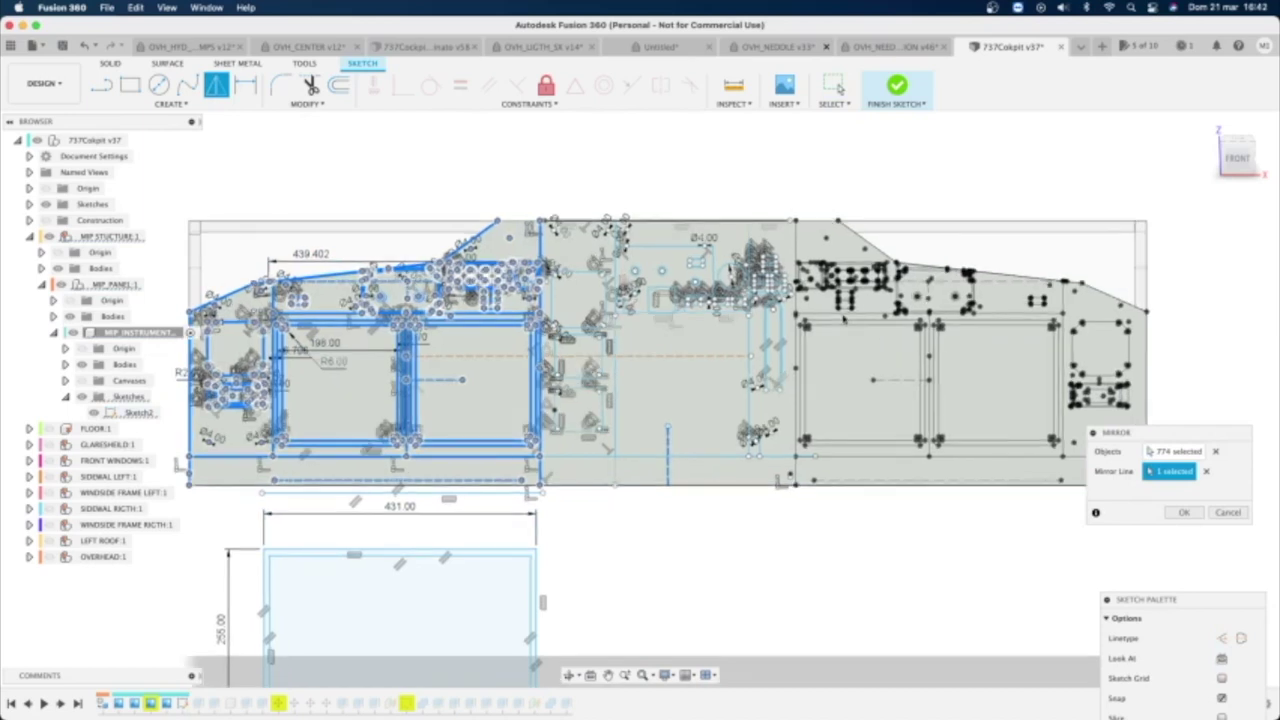
pyautogui.scroll(2, 843, 319)
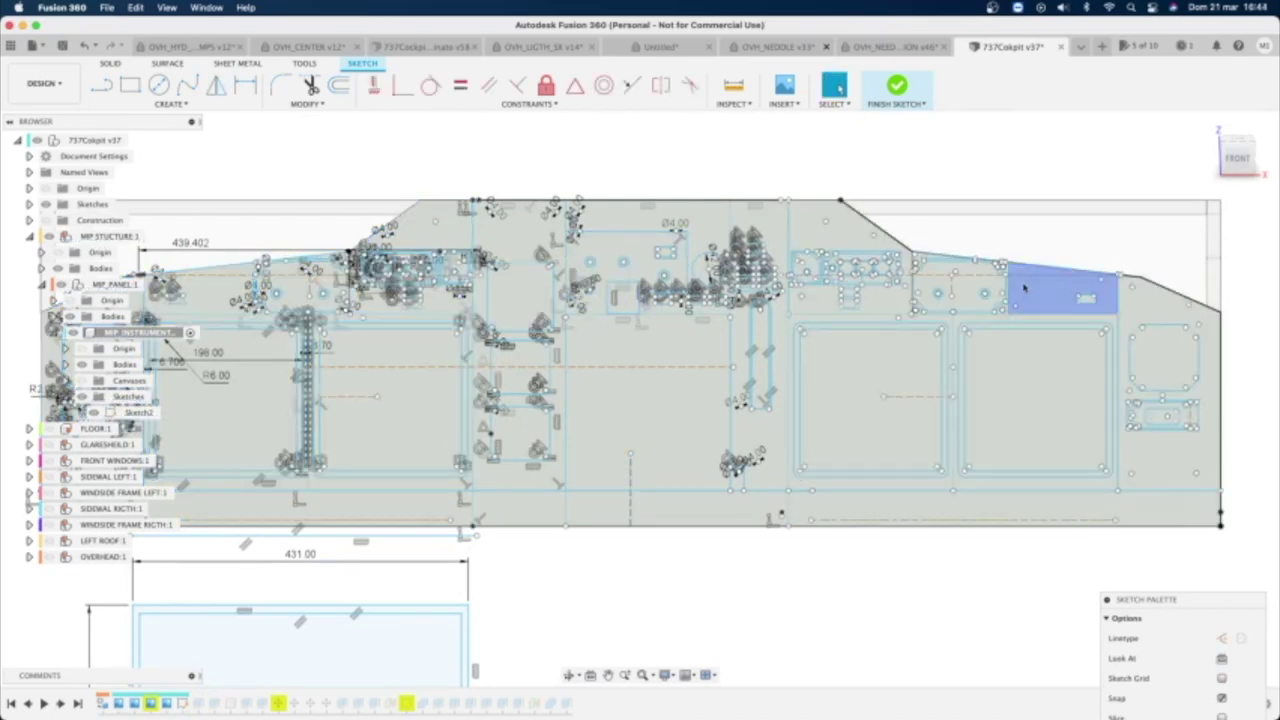
# Rotate the selected round gauge, three-window plate and small plate outlines 180° about Z, moving them about -102.5 mm in X and 34.2 mm in Y.
pyautogui.scroll(5, 957, 306)
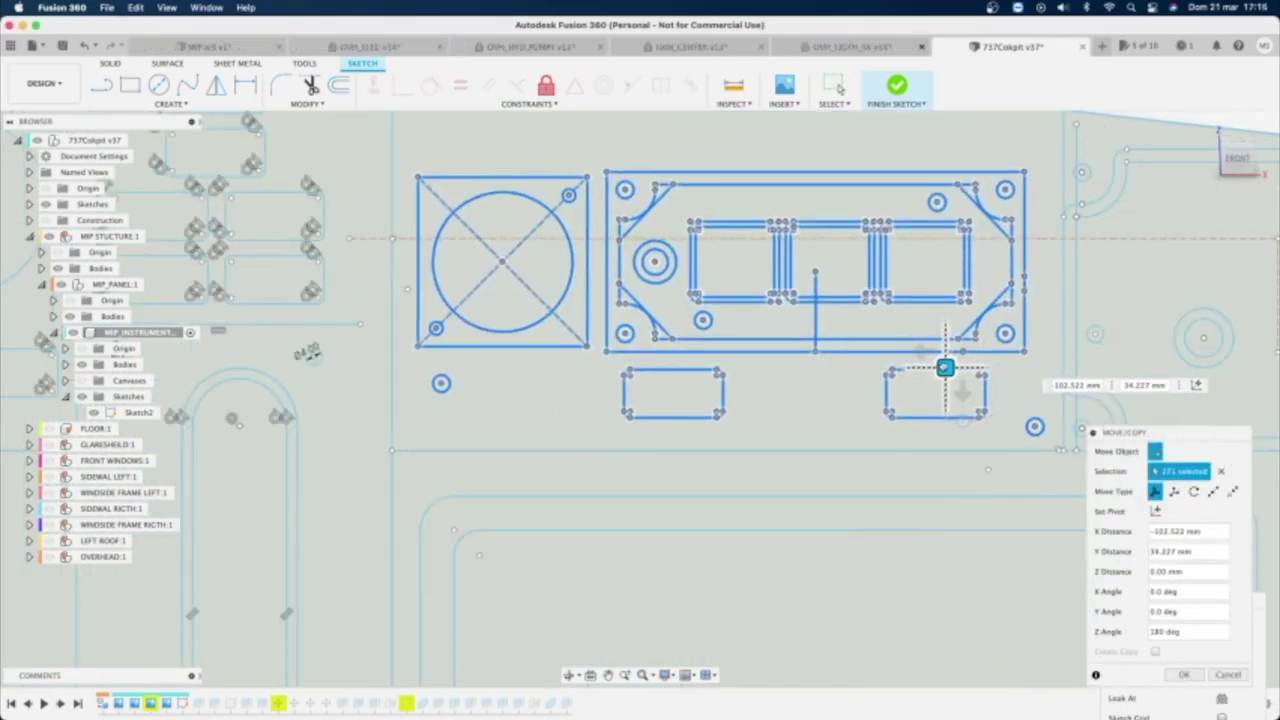
pyautogui.press('Return')
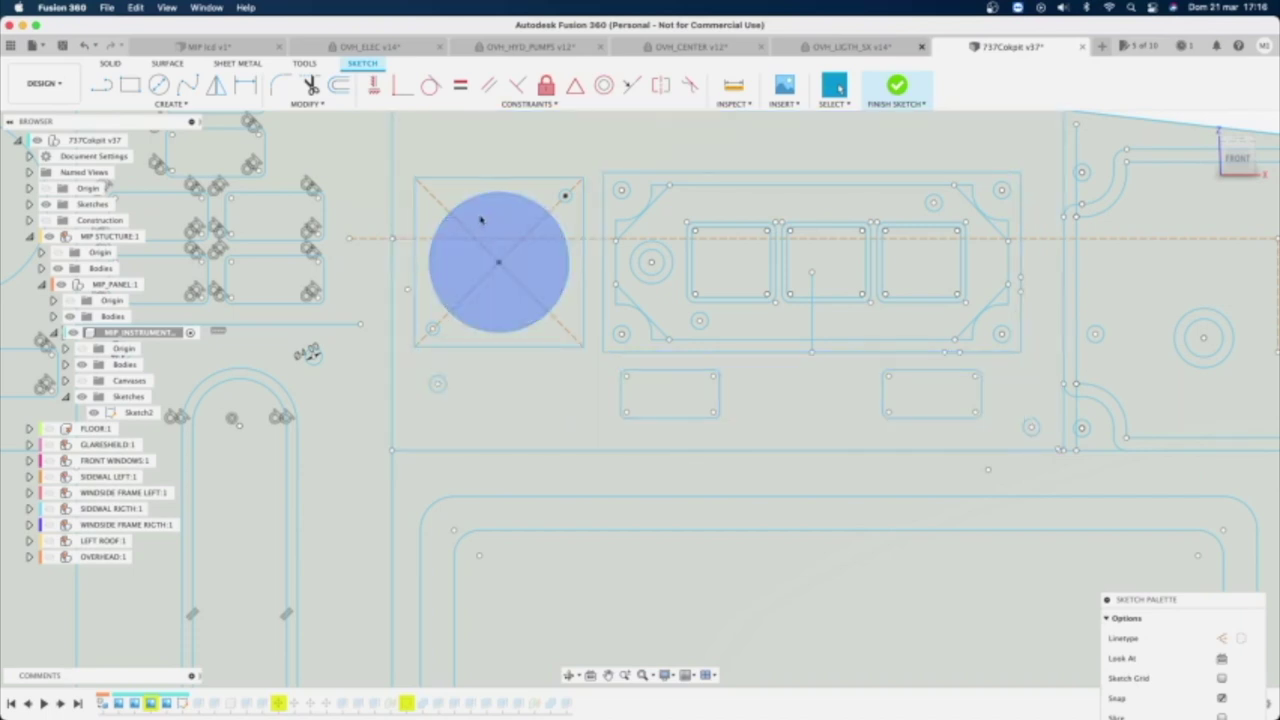
# Select the profiles of the round gauge opening and the three-window plate, including all three windows and their borders.
pyautogui.click(480, 220)
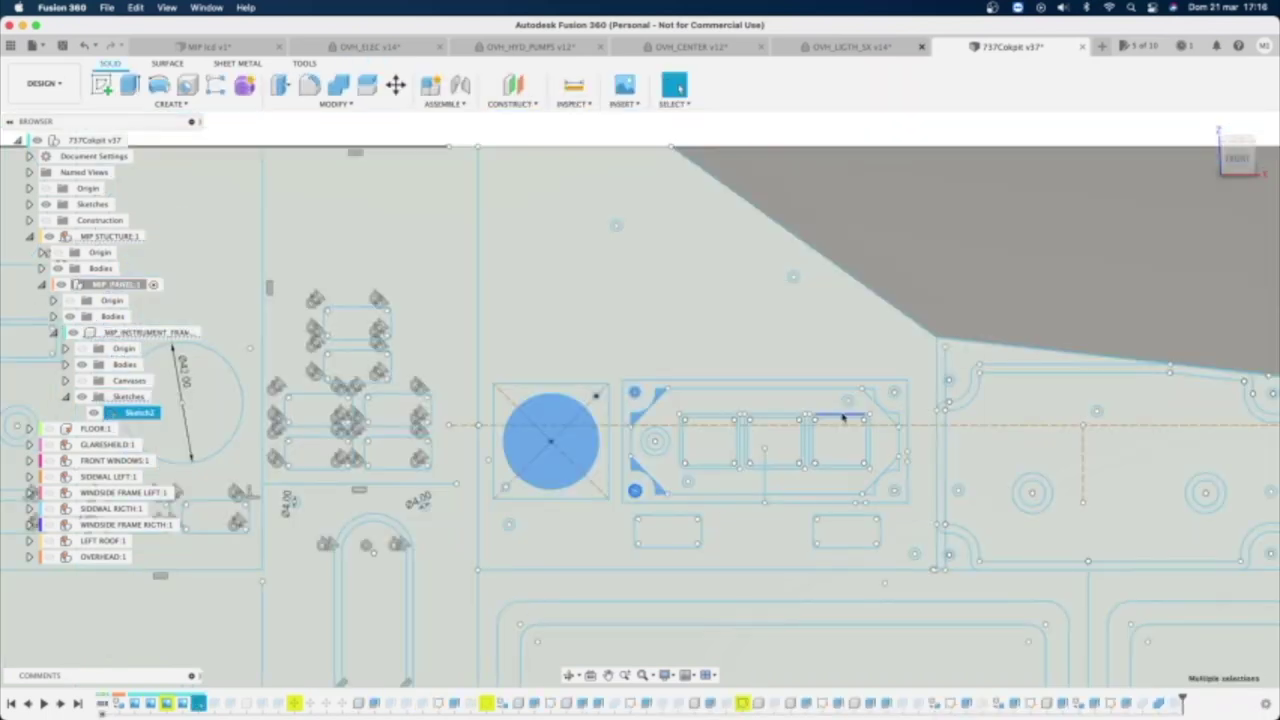
pyautogui.click(775, 406)
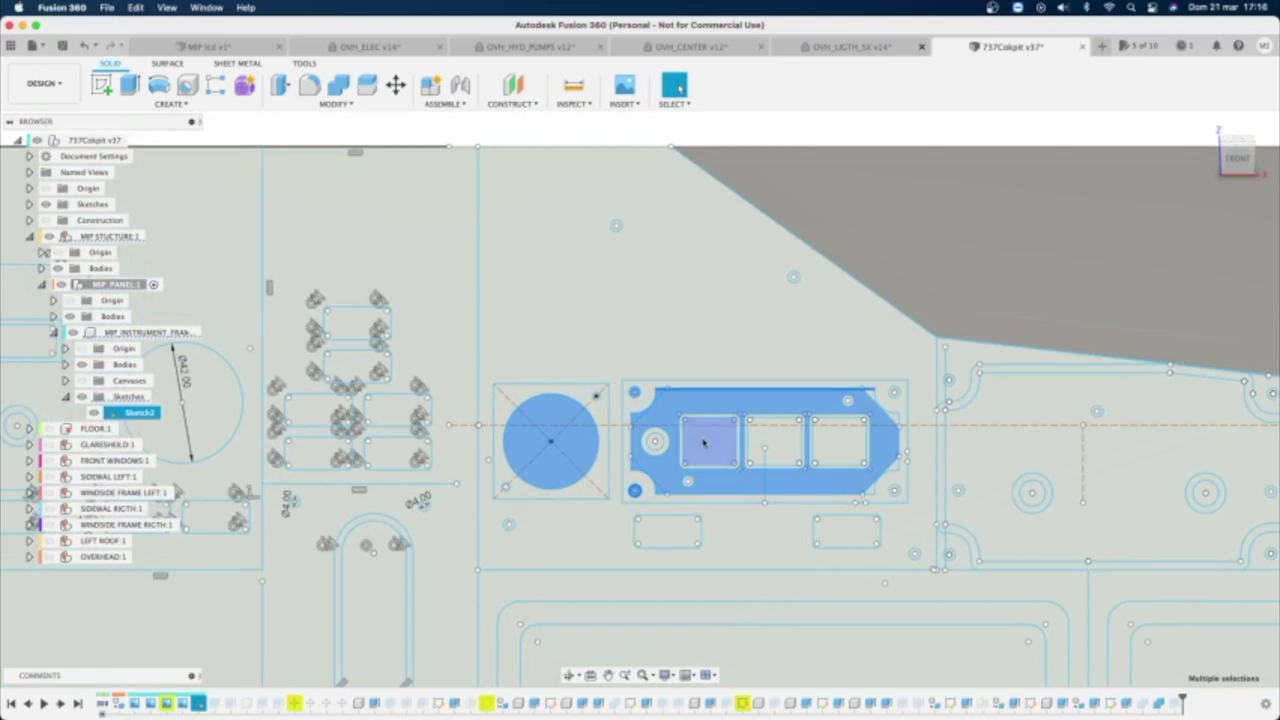
pyautogui.scroll(5, 704, 442)
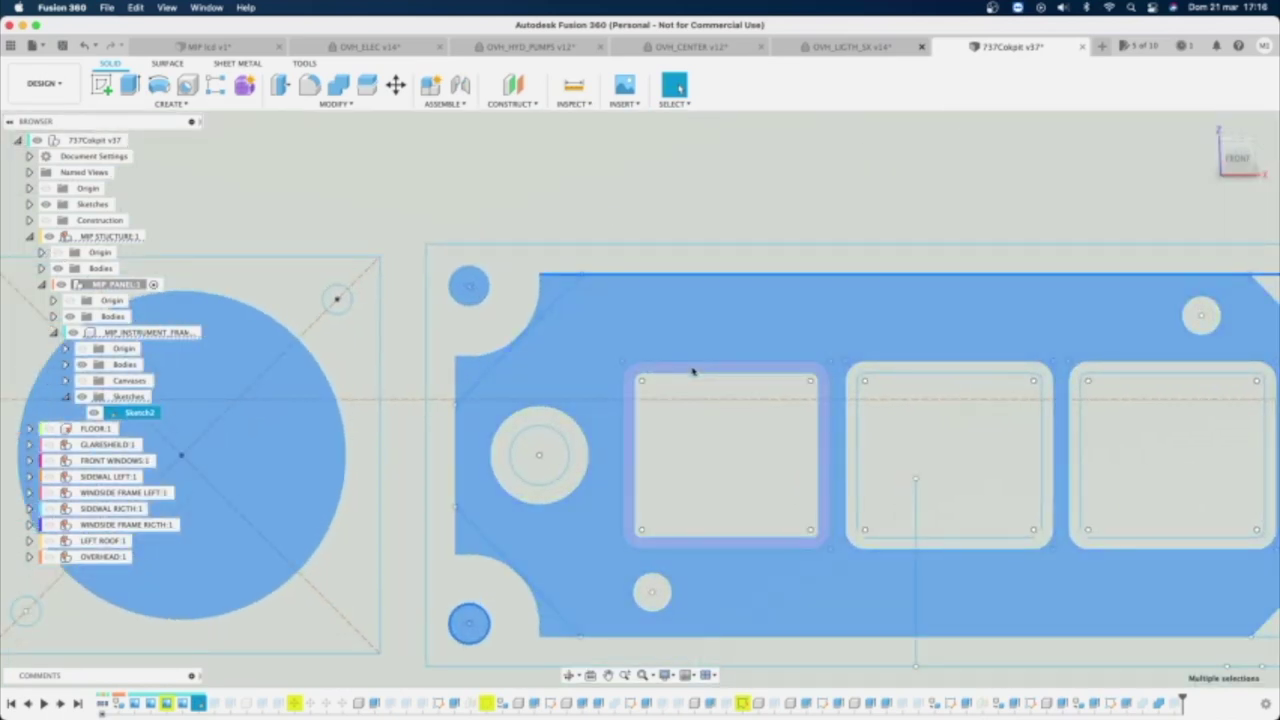
pyautogui.click(693, 371)
pyautogui.click(706, 401)
pyautogui.click(900, 390)
pyautogui.keyDown('shift'); pyautogui.click(922, 371); pyautogui.keyUp('shift')
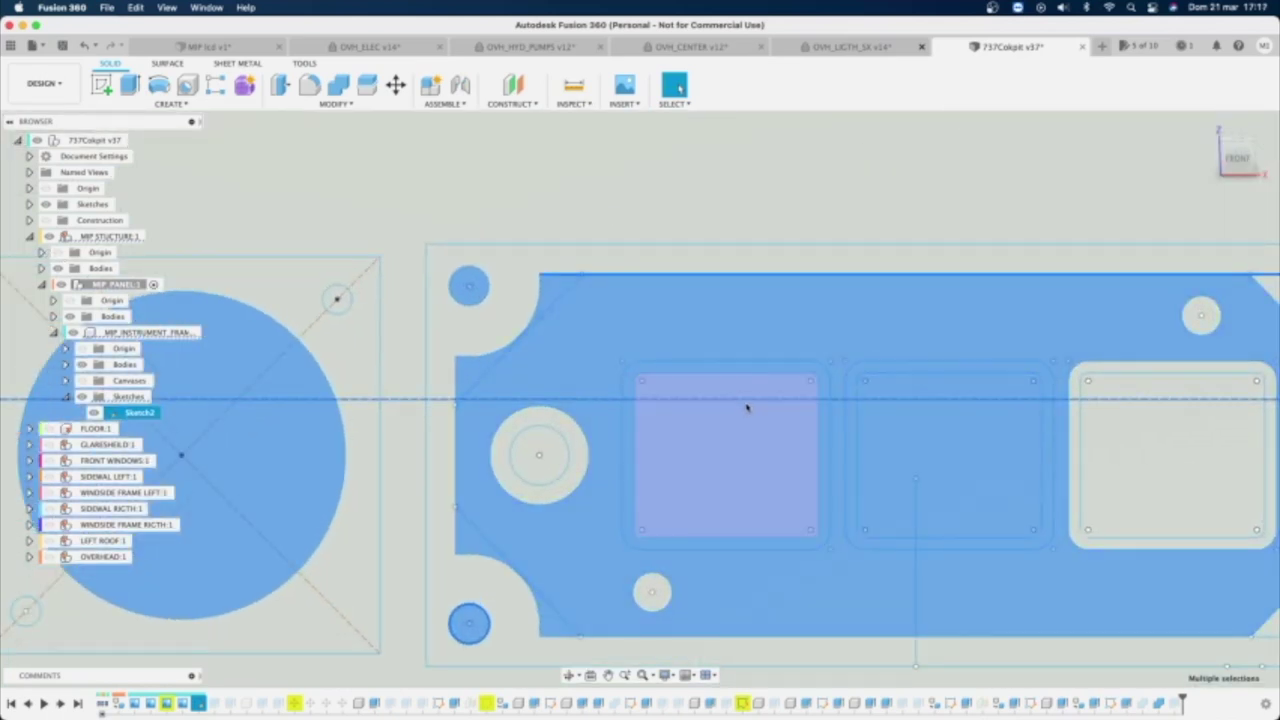
pyautogui.keyDown('shift'); pyautogui.click(749, 406); pyautogui.keyUp('shift')
pyautogui.keyDown('shift'); pyautogui.click(1160, 383); pyautogui.keyUp('shift')
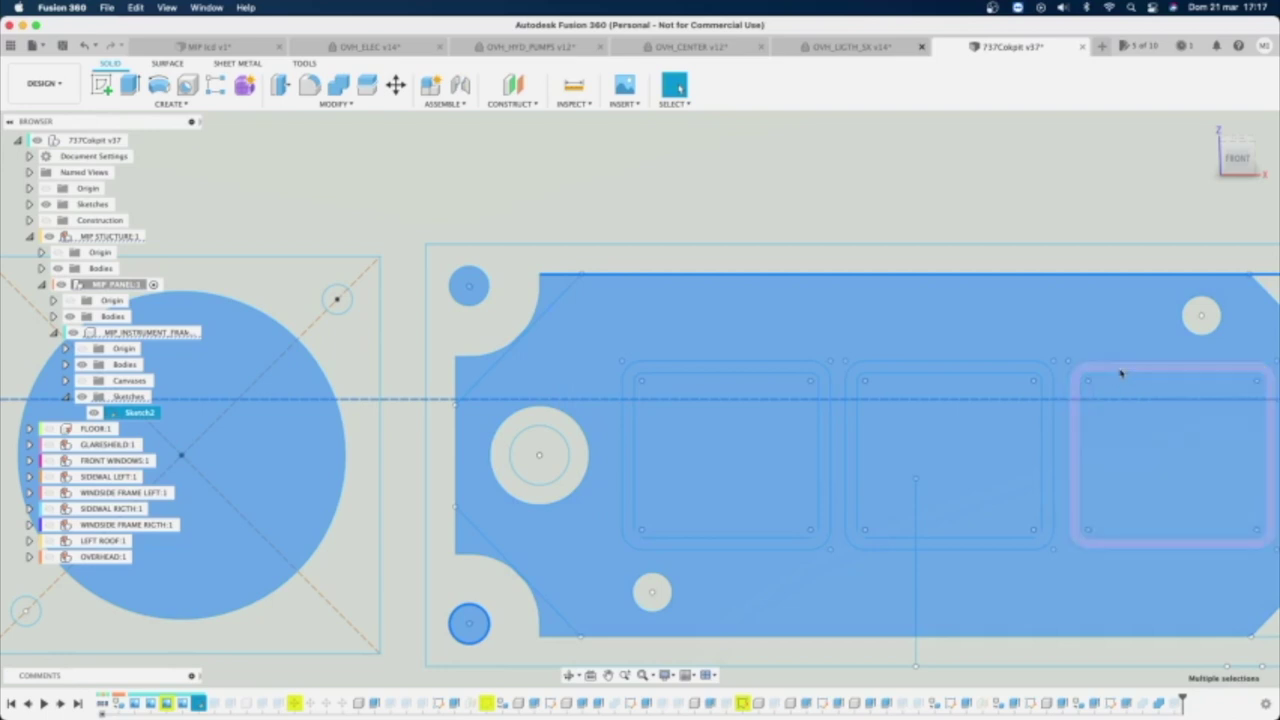
pyautogui.scroll(-3, 1154, 340)
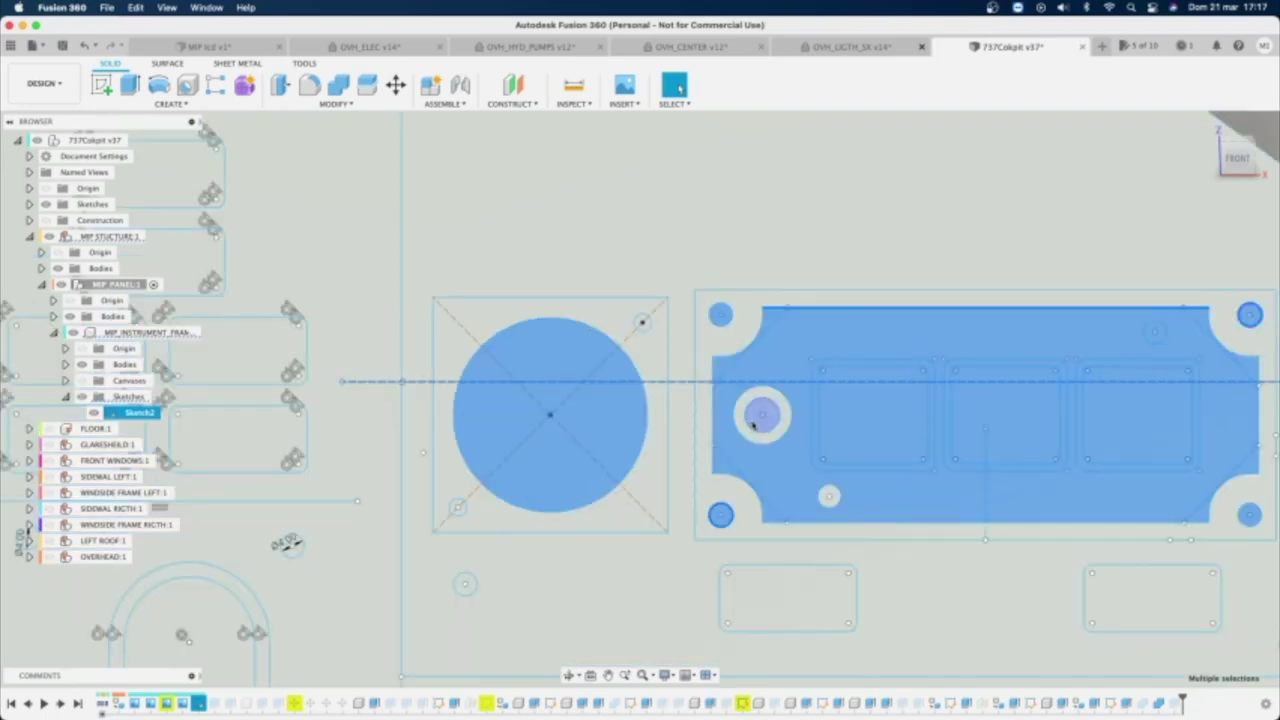
# Add the plate's knob circles and screw holes, the gauge's screw holes, the two small plates and the upper panel holes to the selection.
pyautogui.keyDown('shift'); pyautogui.click(752, 422); pyautogui.keyUp('shift')
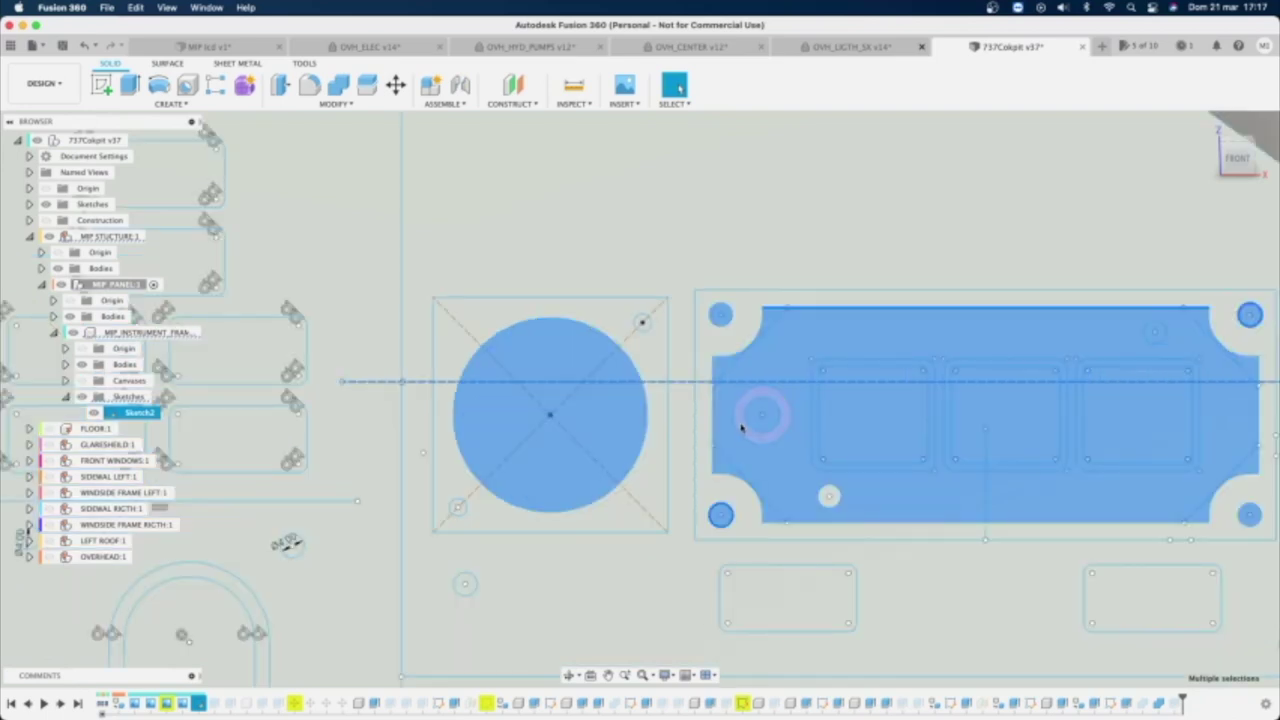
pyautogui.keyDown('shift'); pyautogui.click(829, 496); pyautogui.keyUp('shift')
pyautogui.scroll(2, 829, 496)
pyautogui.keyDown('shift'); pyautogui.click(642, 322); pyautogui.keyUp('shift')
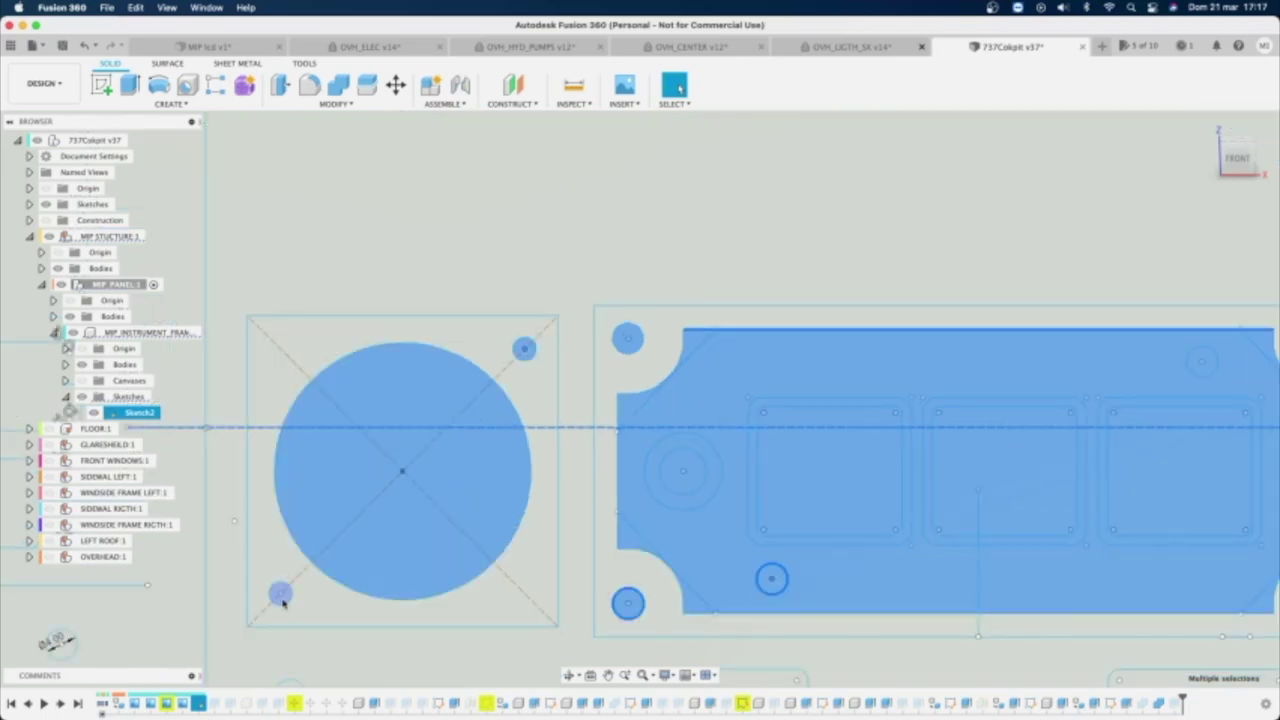
pyautogui.keyDown('shift'); pyautogui.click(458, 508); pyautogui.keyUp('shift')
pyautogui.scroll(-3, 1012, 391)
pyautogui.keyDown('shift'); pyautogui.click(1082, 527); pyautogui.keyUp('shift')
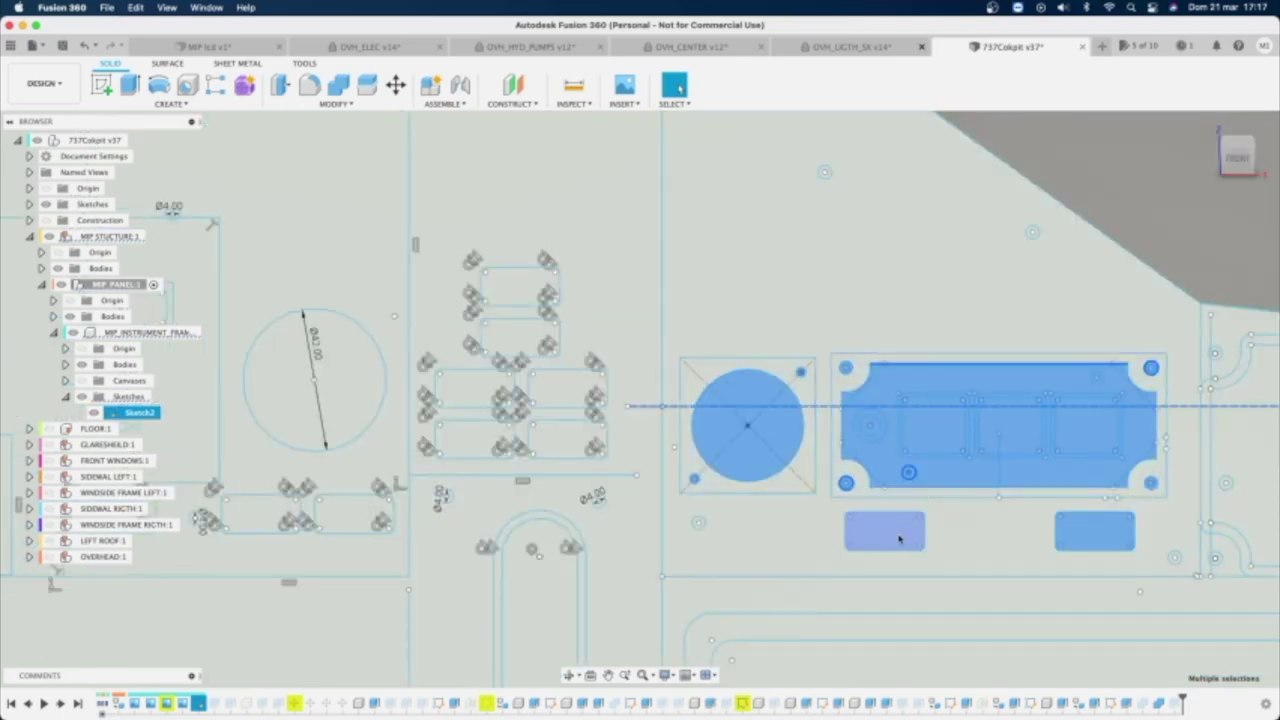
pyautogui.scroll(4, 748, 180)
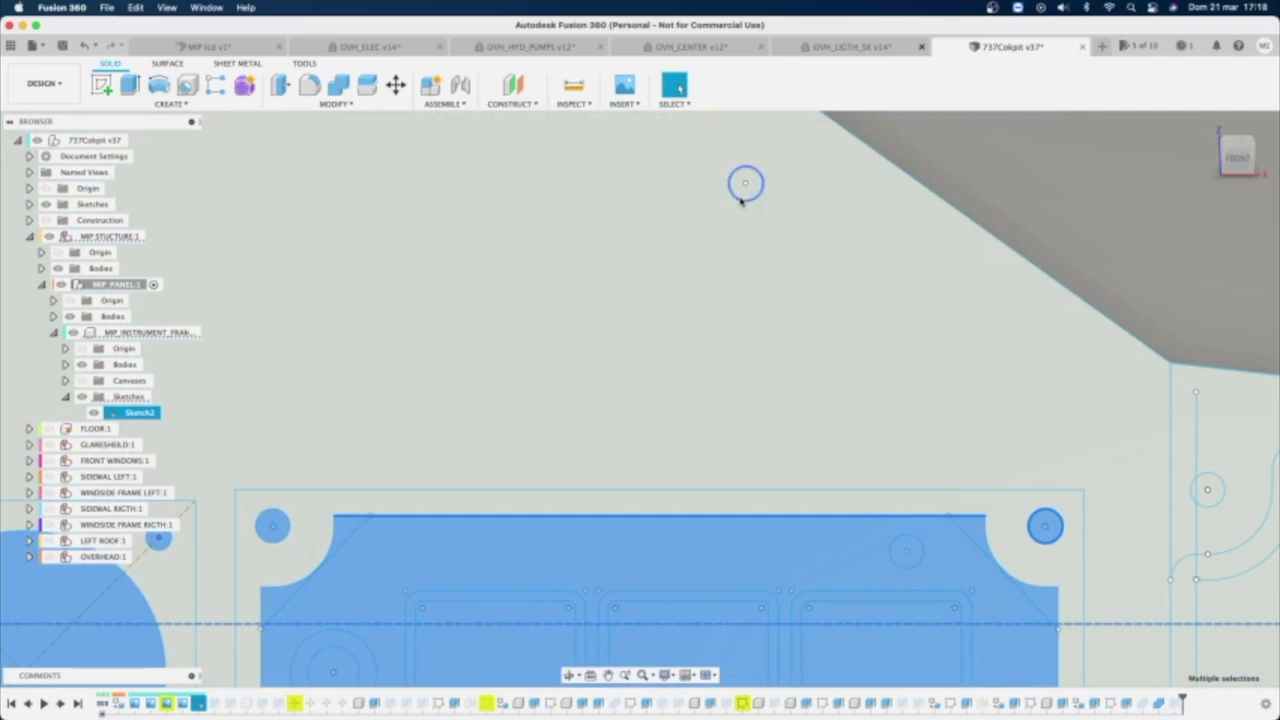
pyautogui.keyDown('shift'); pyautogui.click(742, 197); pyautogui.keyUp('shift')
pyautogui.scroll(-4, 709, 178)
# Extrude the selected gauge, plate and hole profiles by -20 mm as a cut into the instrument panel.
pyautogui.write('e')
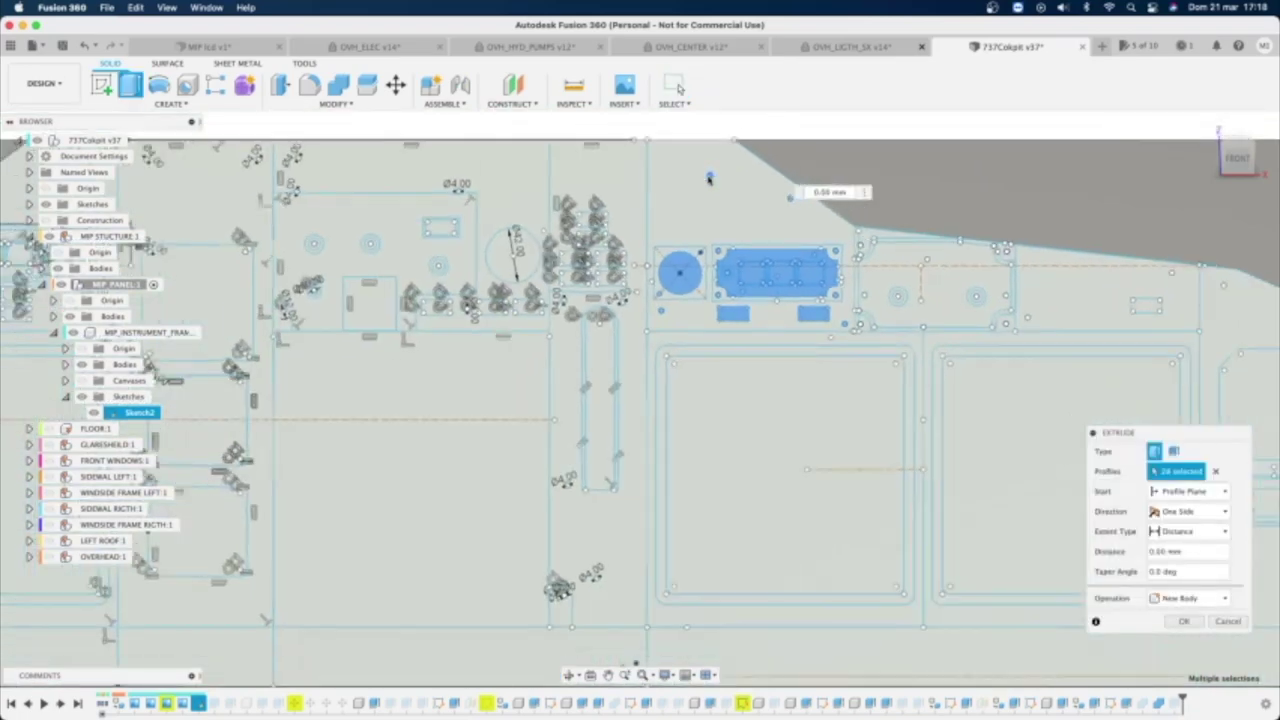
pyautogui.write('-20')
pyautogui.moveTo(1237, 157)
pyautogui.mouseDown()
pyautogui.moveTo(1170, 150)
pyautogui.moveTo(1235, 147)
pyautogui.mouseUp()
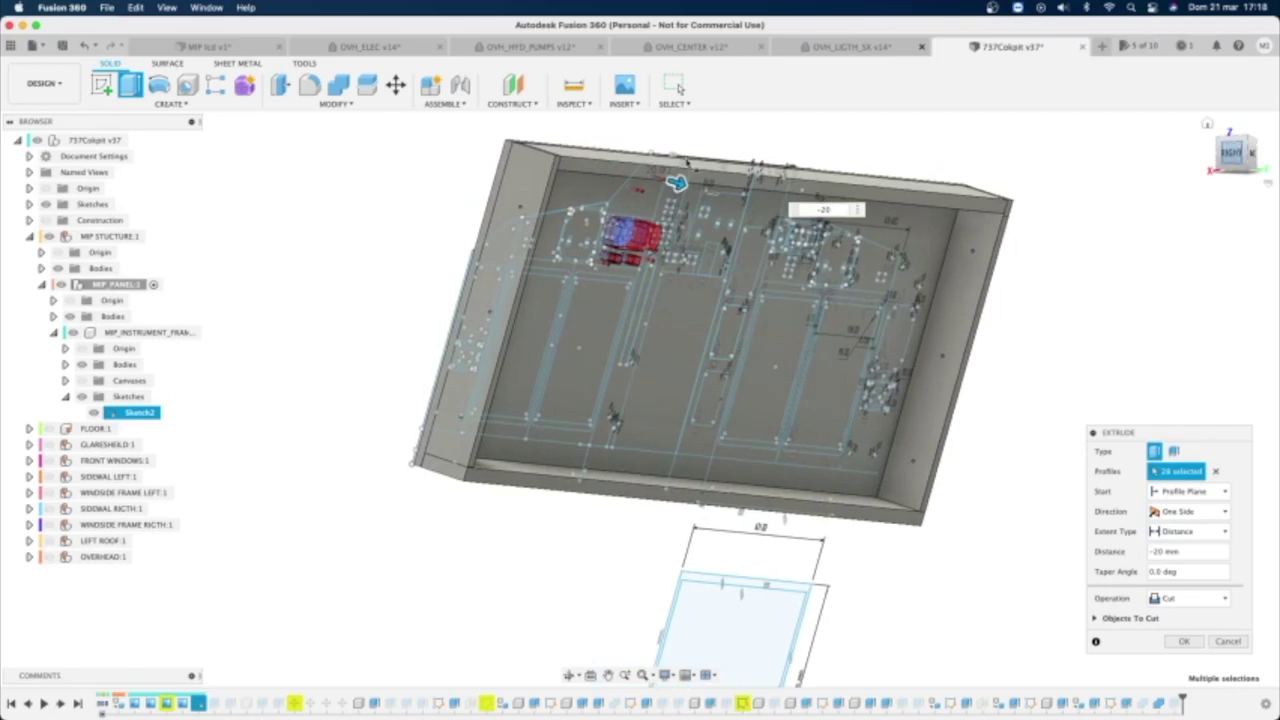
pyautogui.press('Return')
pyautogui.scroll(2, 611, 218)
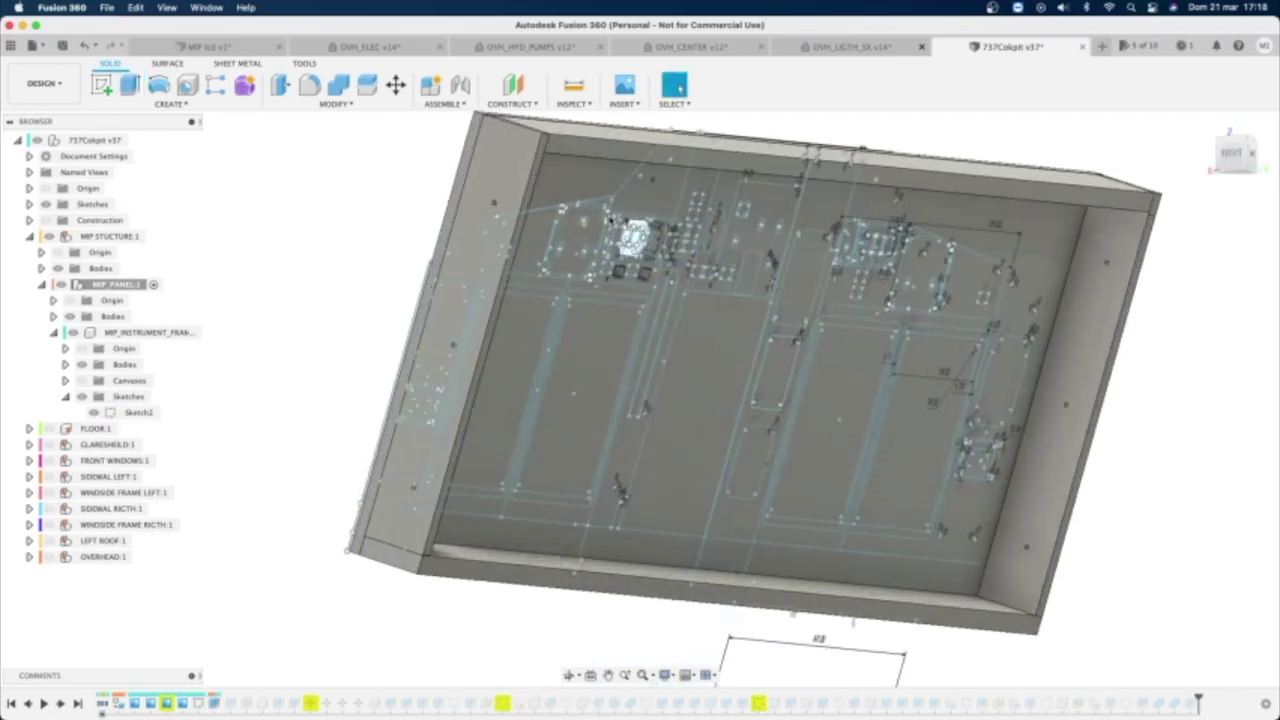
pyautogui.scroll(10, 615, 220)
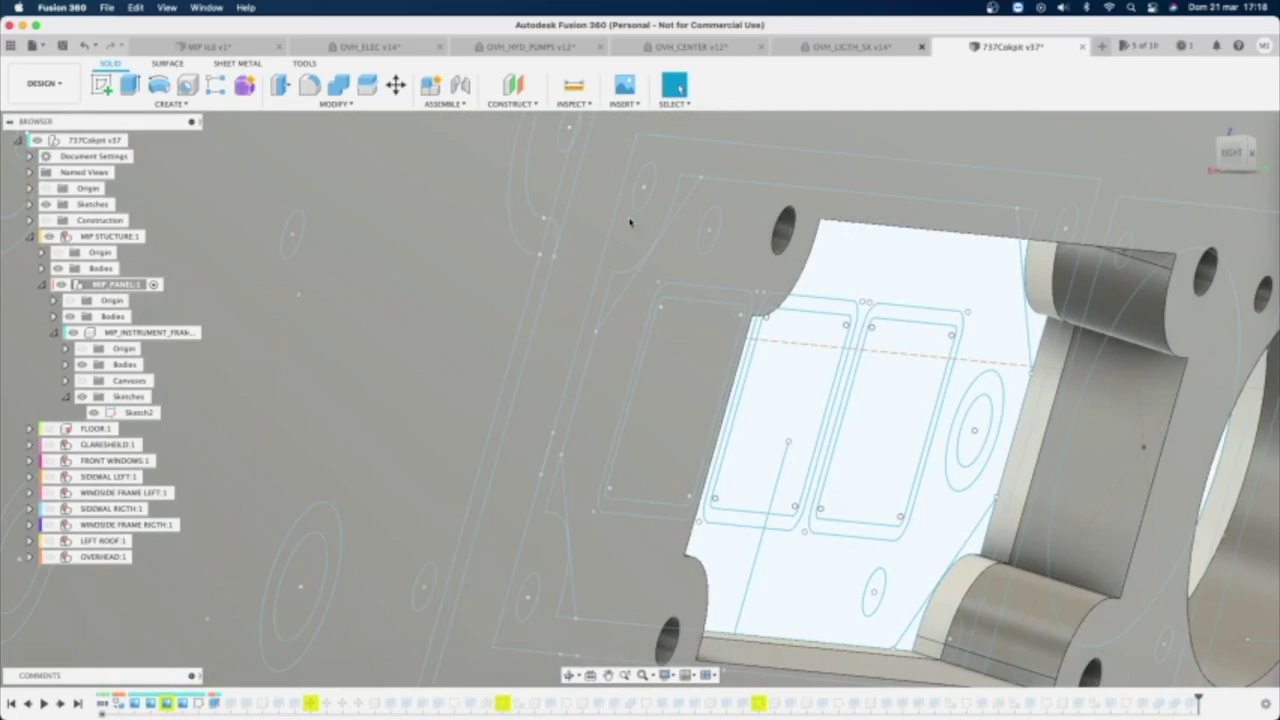
pyautogui.scroll(-1, 632, 223)
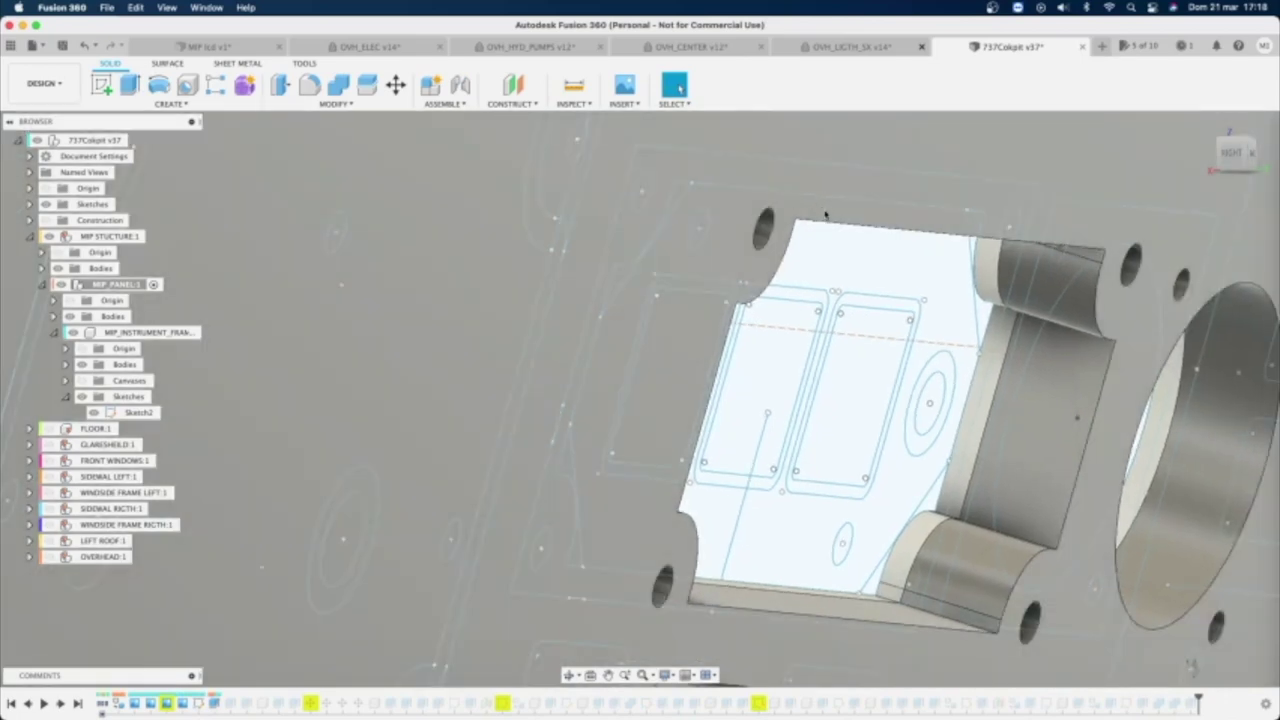
pyautogui.scroll(-1, 1172, 211)
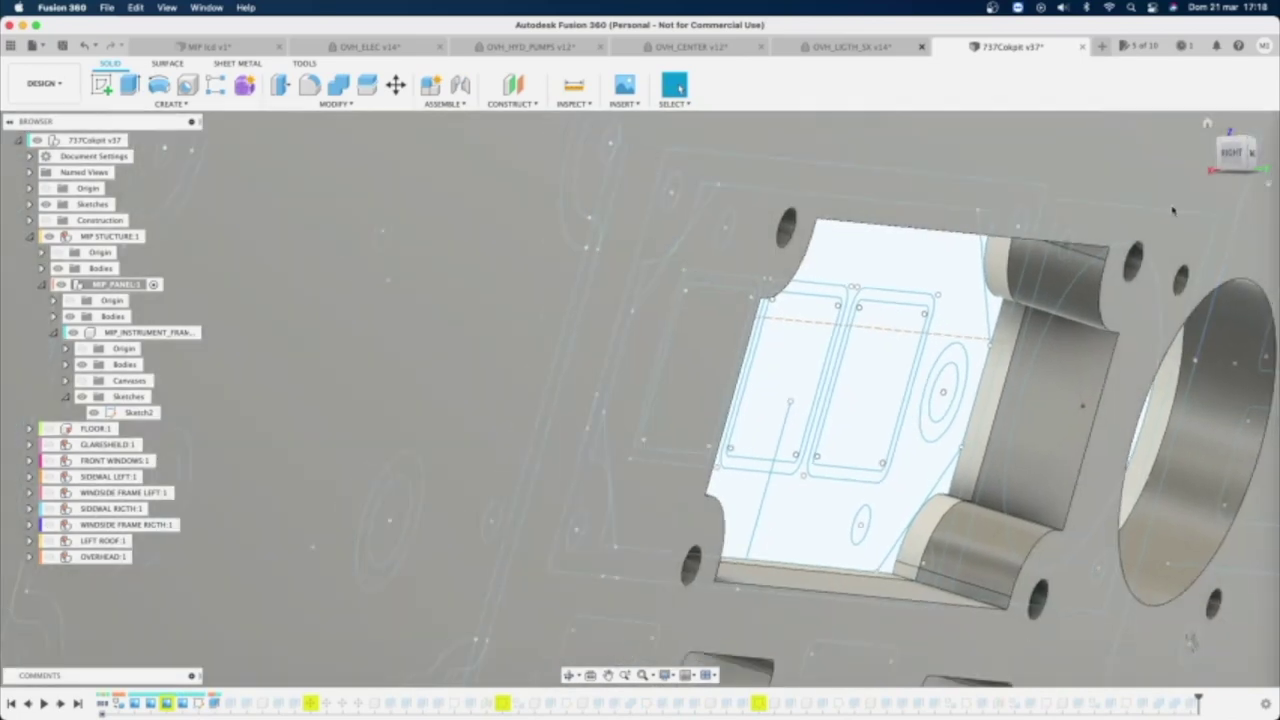
pyautogui.scroll(-1, 1173, 211)
pyautogui.moveTo(1246, 160)
pyautogui.mouseDown()
pyautogui.moveTo(1236, 148)
pyautogui.moveTo(1228, 162)
pyautogui.mouseUp()
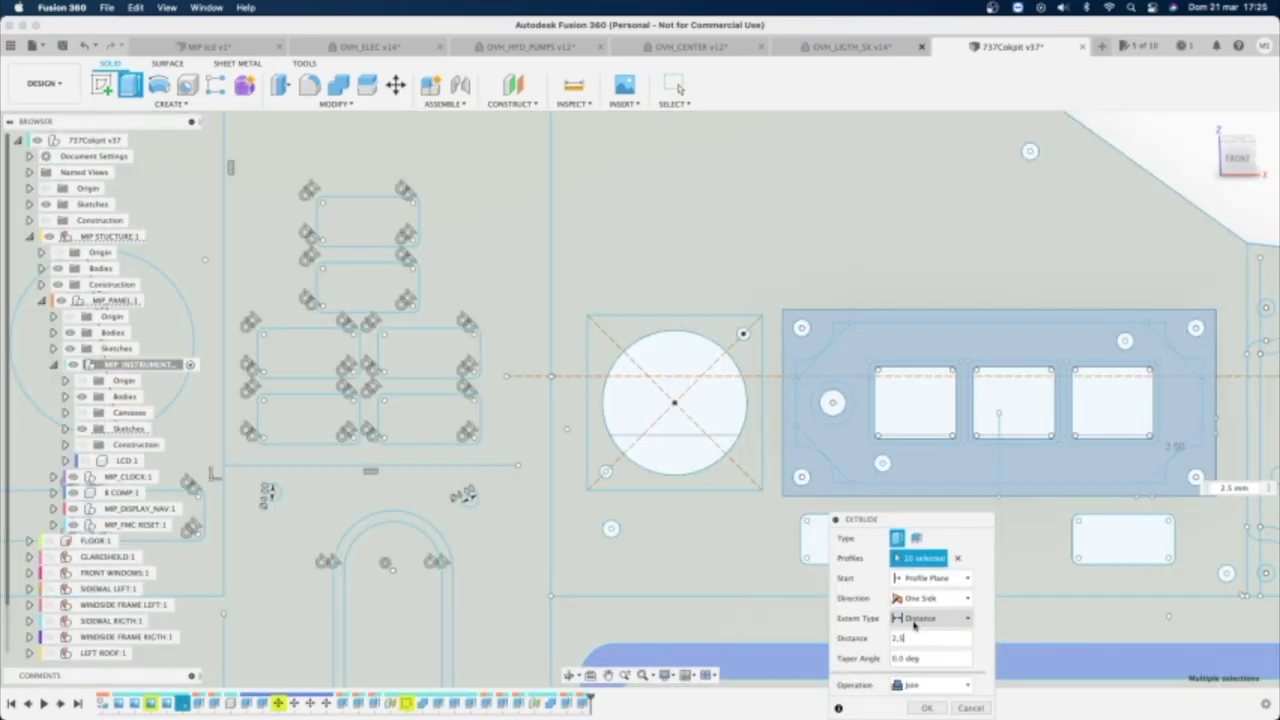
# Extrude the three-window plate's profiles 2.5 mm as a new component.
pyautogui.click(957, 685)
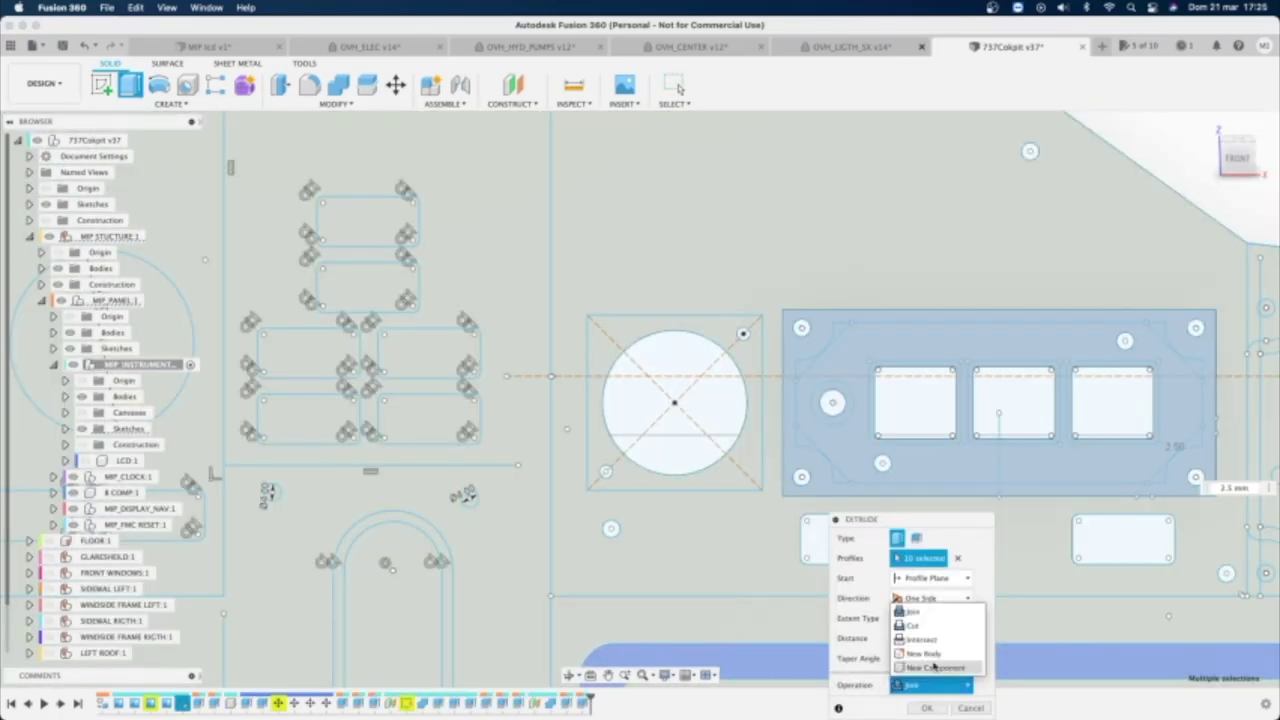
pyautogui.click(933, 667)
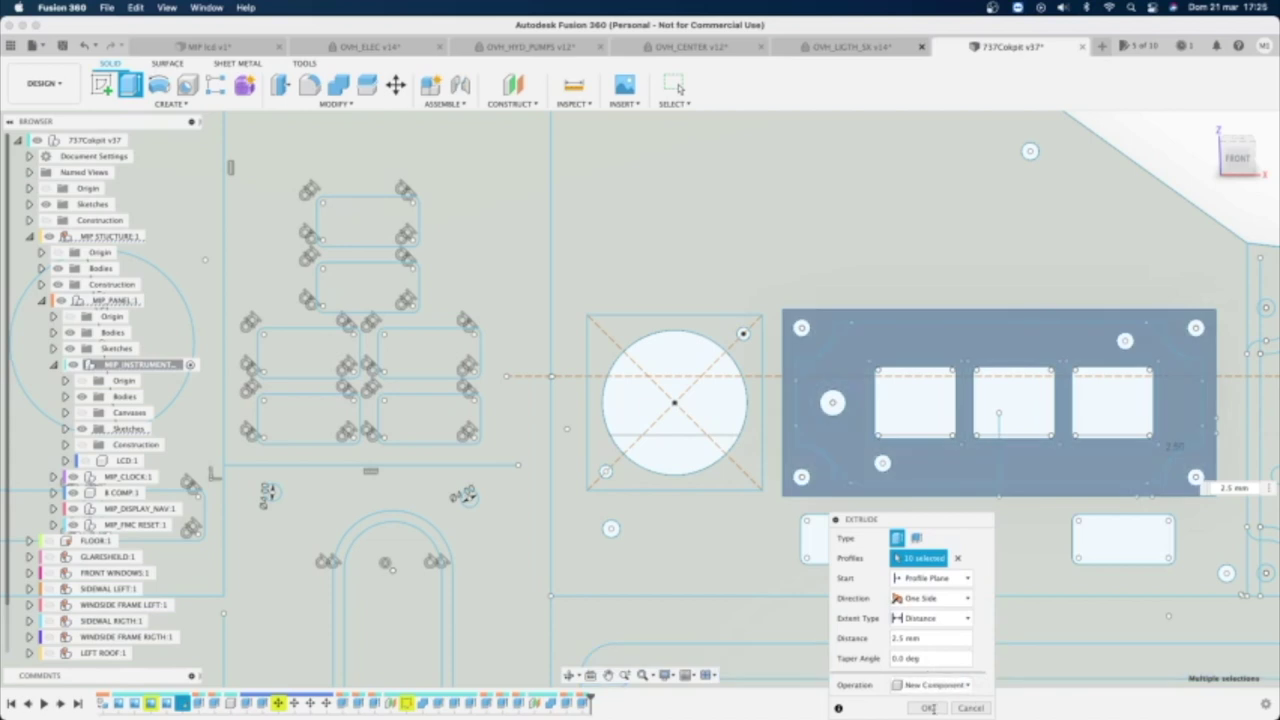
pyautogui.click(930, 708)
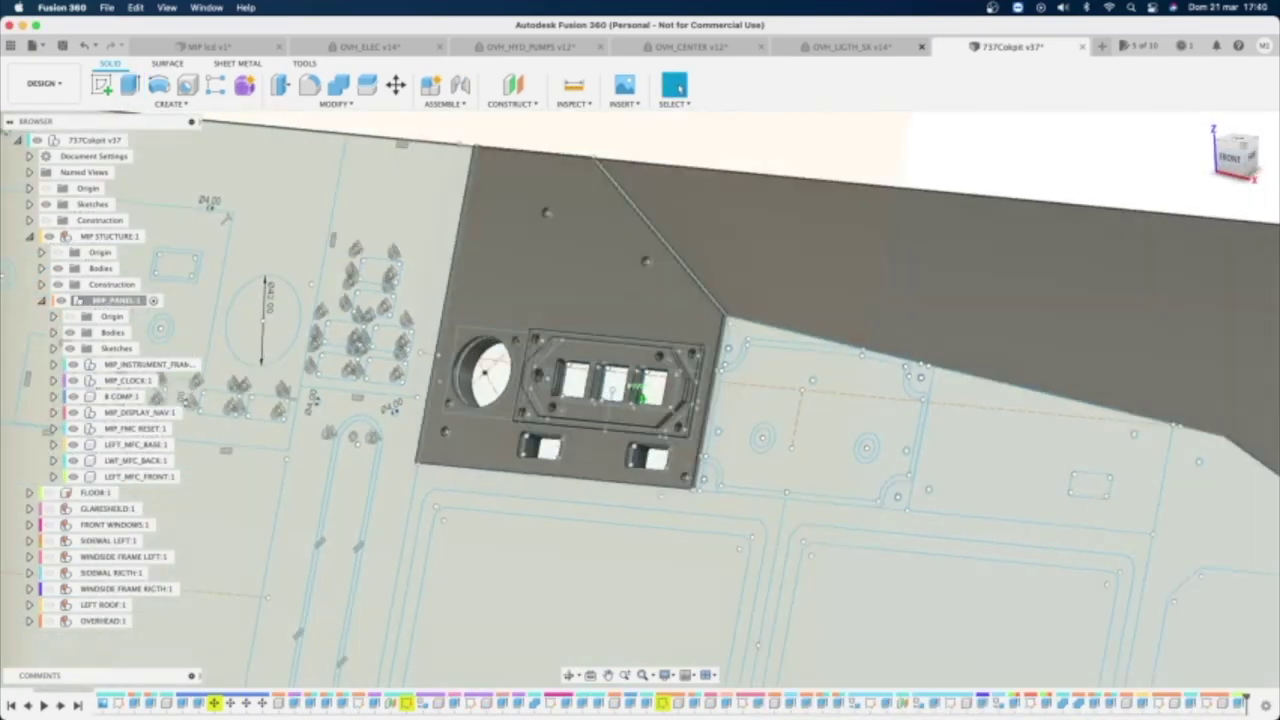
# Cut the two-knob plate's inner opening, knob circles and screw holes out of the panel beside the three-window plate.
pyautogui.moveTo(640, 391)
pyautogui.keyDown('shift'); pyautogui.mouseDown(button='middle')
pyautogui.moveTo(450, 390)
pyautogui.moveTo(585, 392)
pyautogui.mouseUp(button='middle'); pyautogui.keyUp('shift')
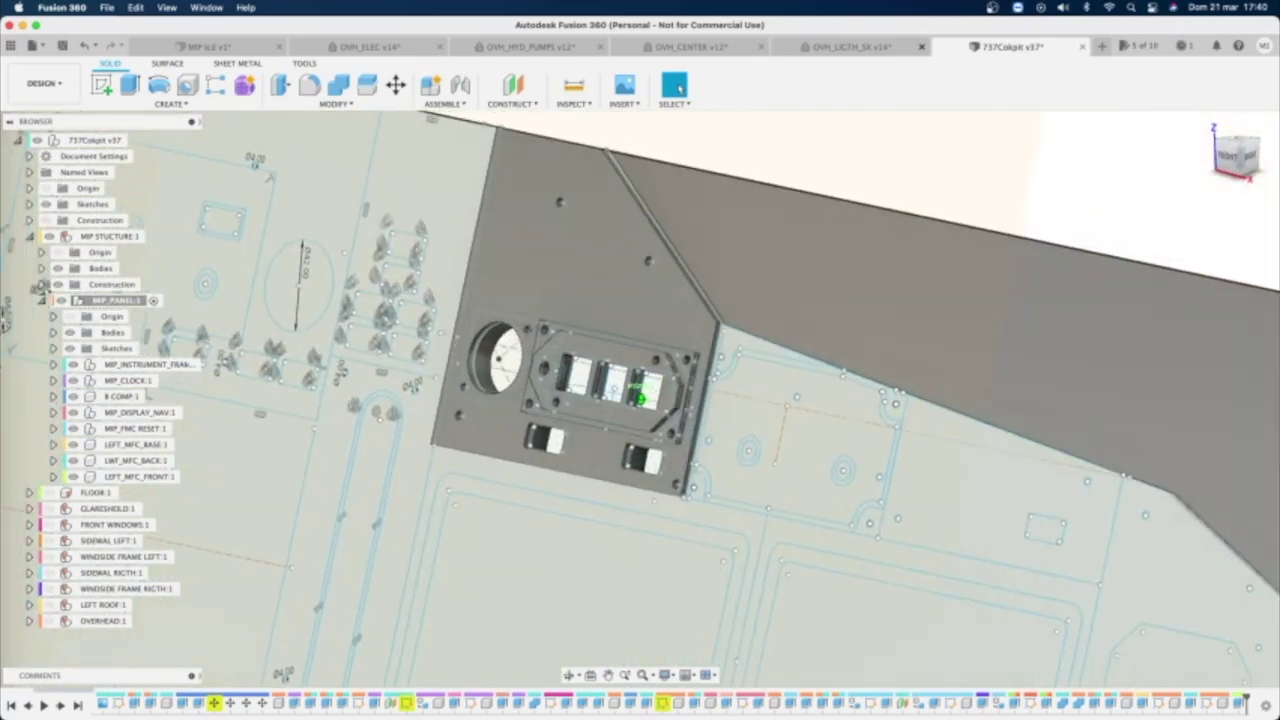
pyautogui.keyDown('shift'); pyautogui.moveTo(641, 399); pyautogui.dragTo(685, 404, button='middle'); pyautogui.keyUp('shift')
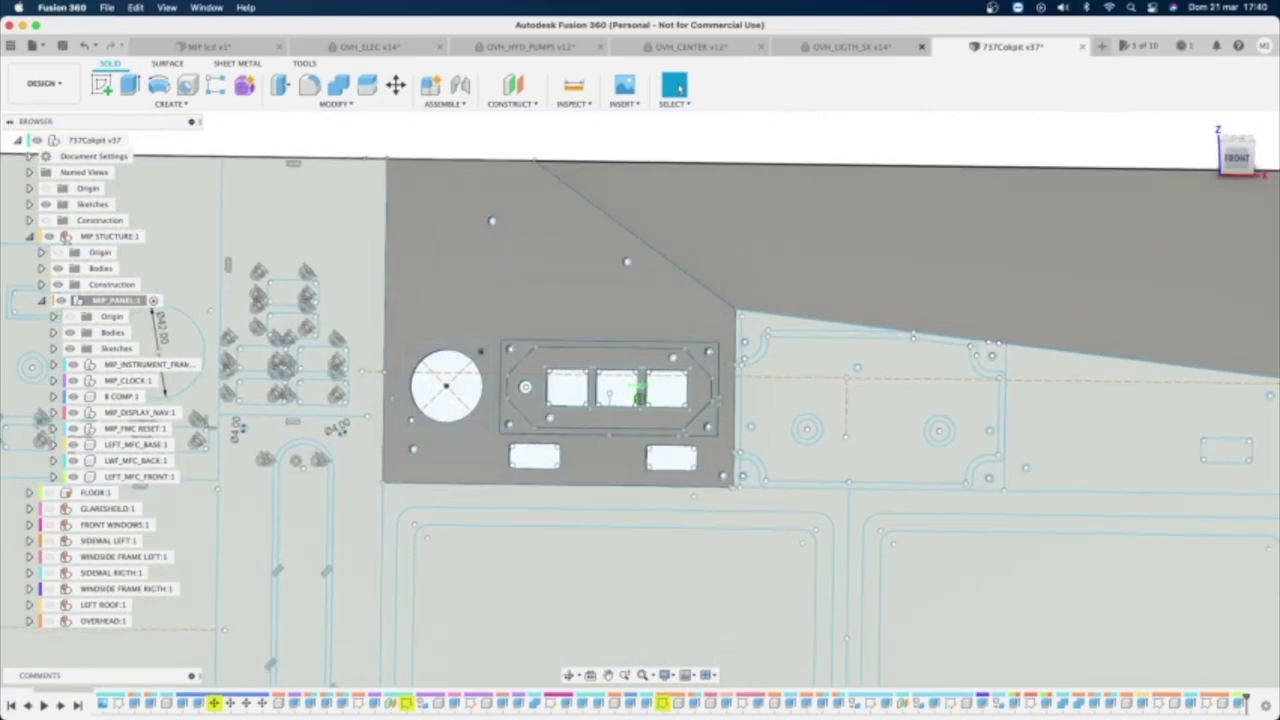
pyautogui.click(910, 364)
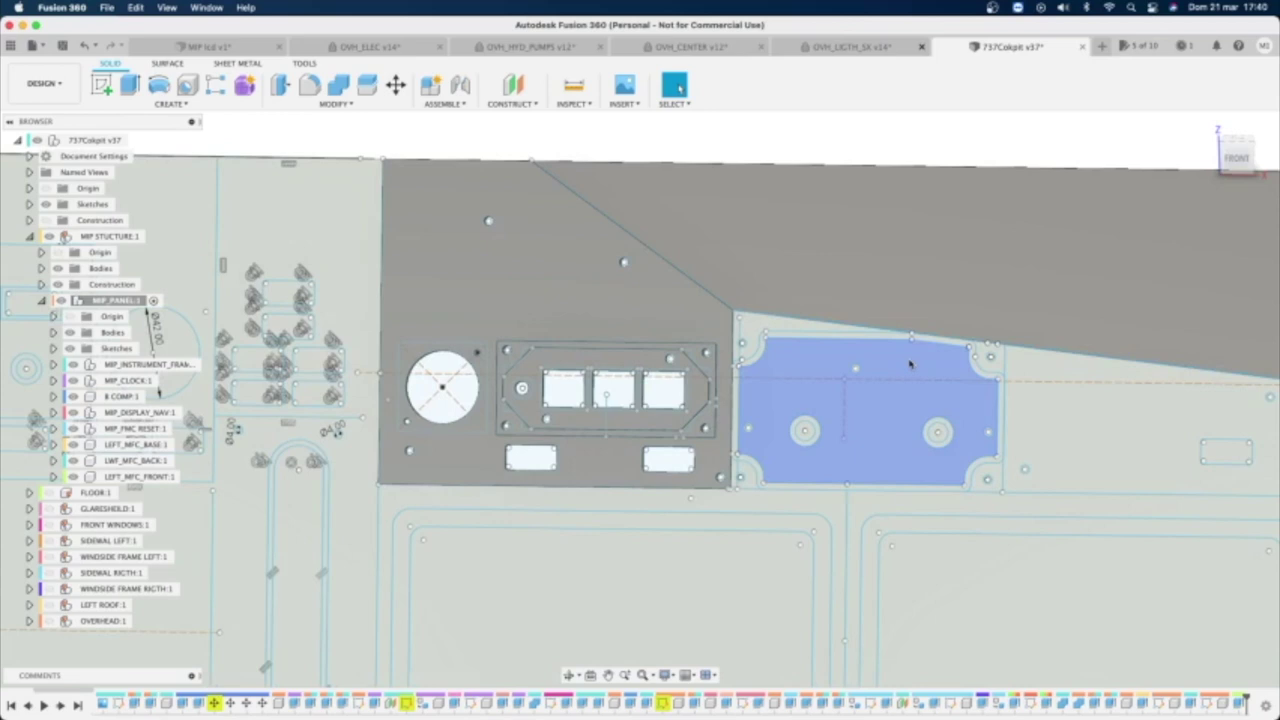
pyautogui.scroll(2, 910, 364)
pyautogui.press('e')
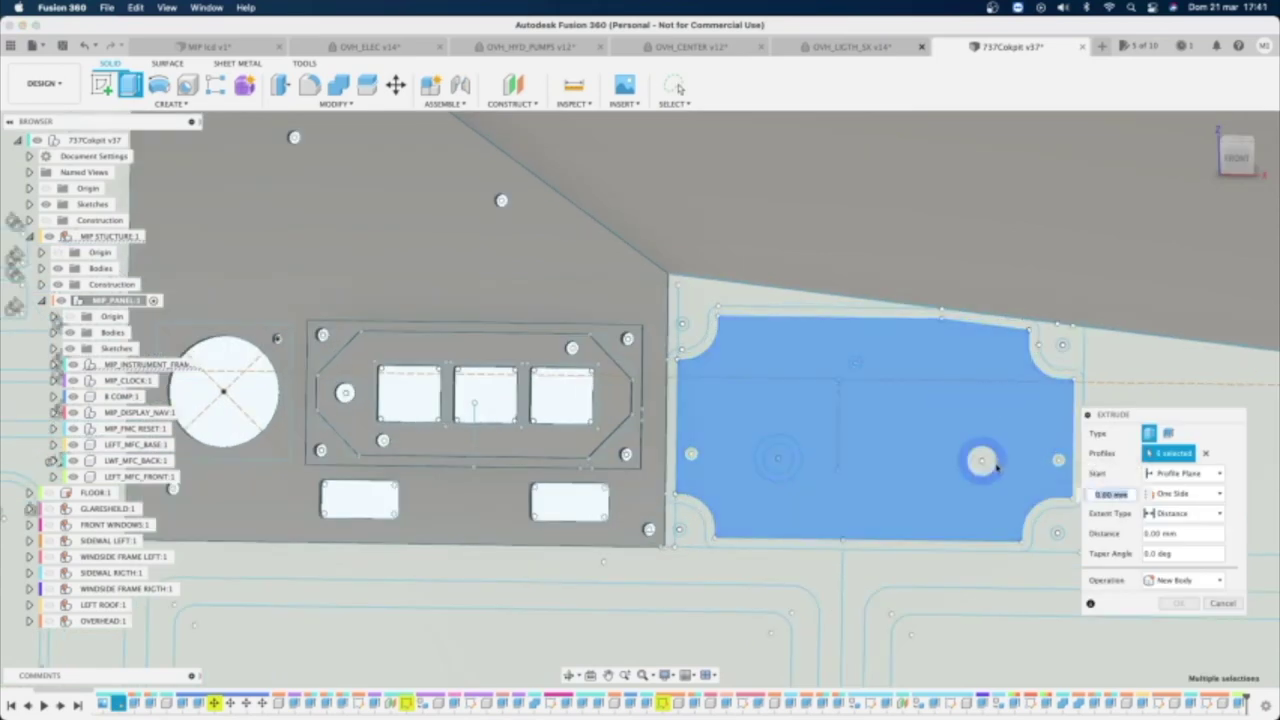
pyautogui.click(990, 462)
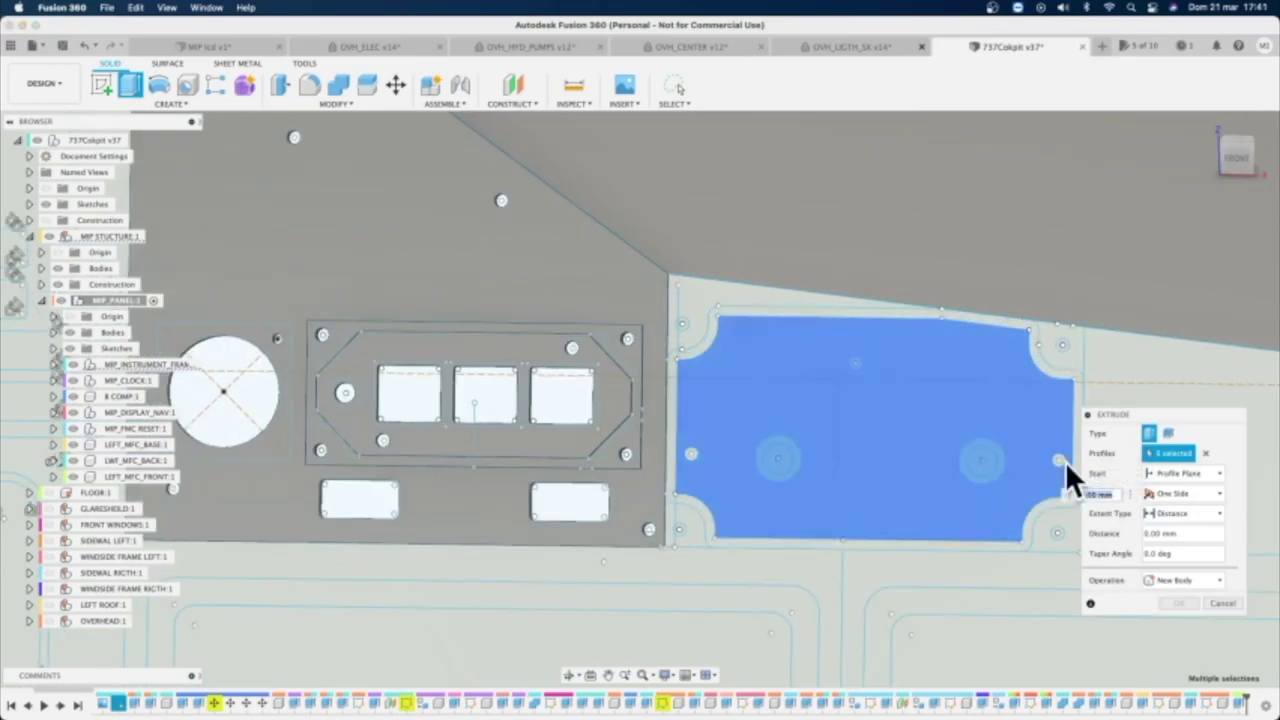
pyautogui.scroll(2, 678, 332)
pyautogui.scroll(3, 678, 330)
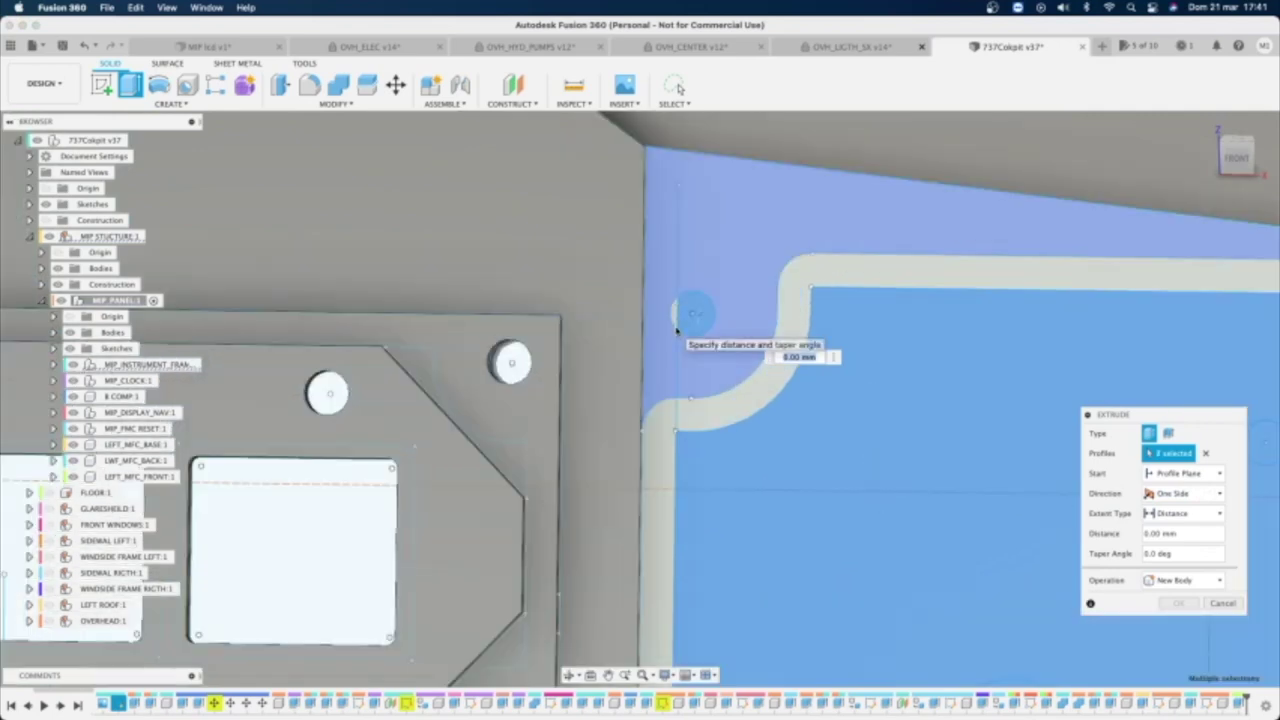
pyautogui.scroll(-1, 685, 334)
pyautogui.scroll(-2, 687, 334)
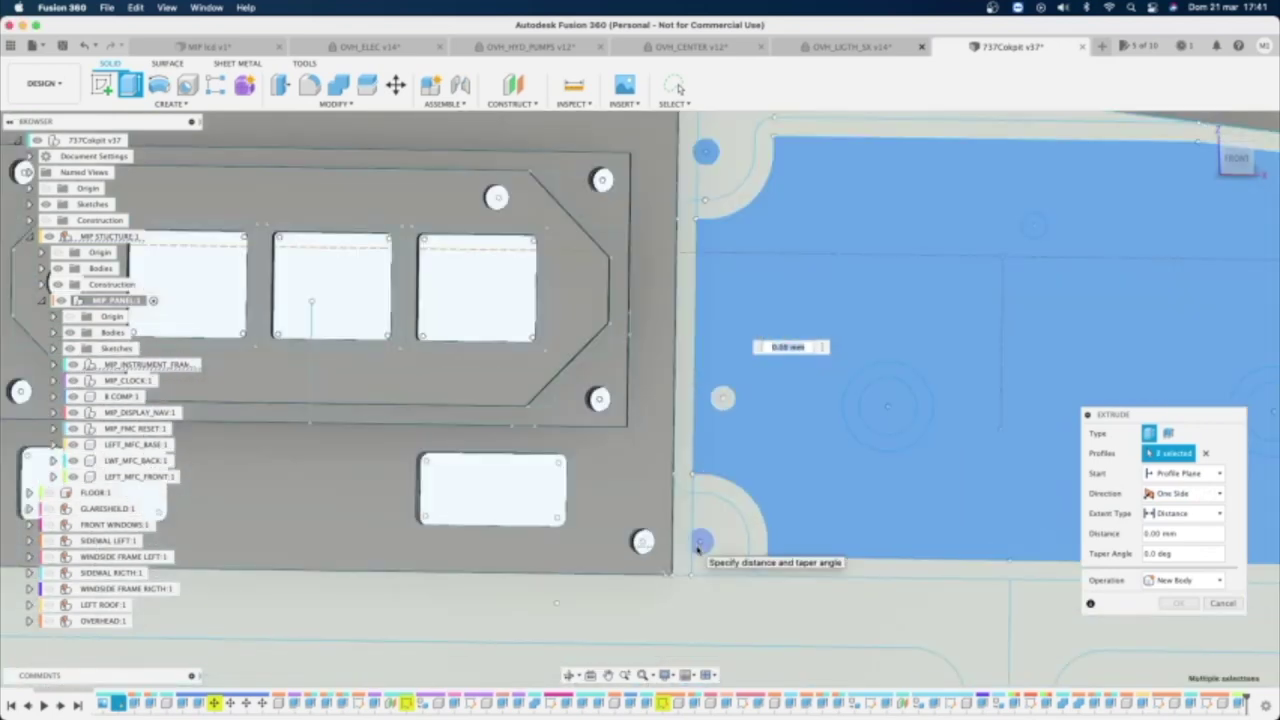
pyautogui.click(697, 541)
pyautogui.scroll(-2, 697, 541)
pyautogui.click(940, 535)
pyautogui.click(943, 262)
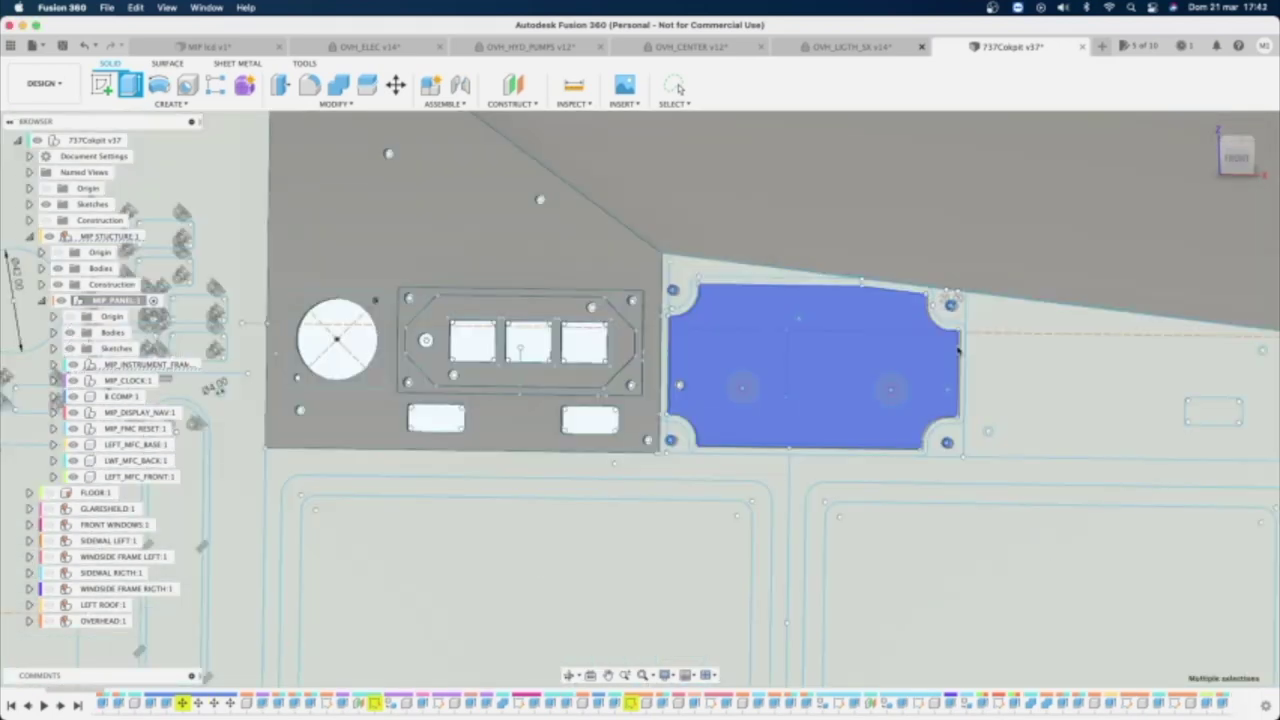
pyautogui.press('Escape')
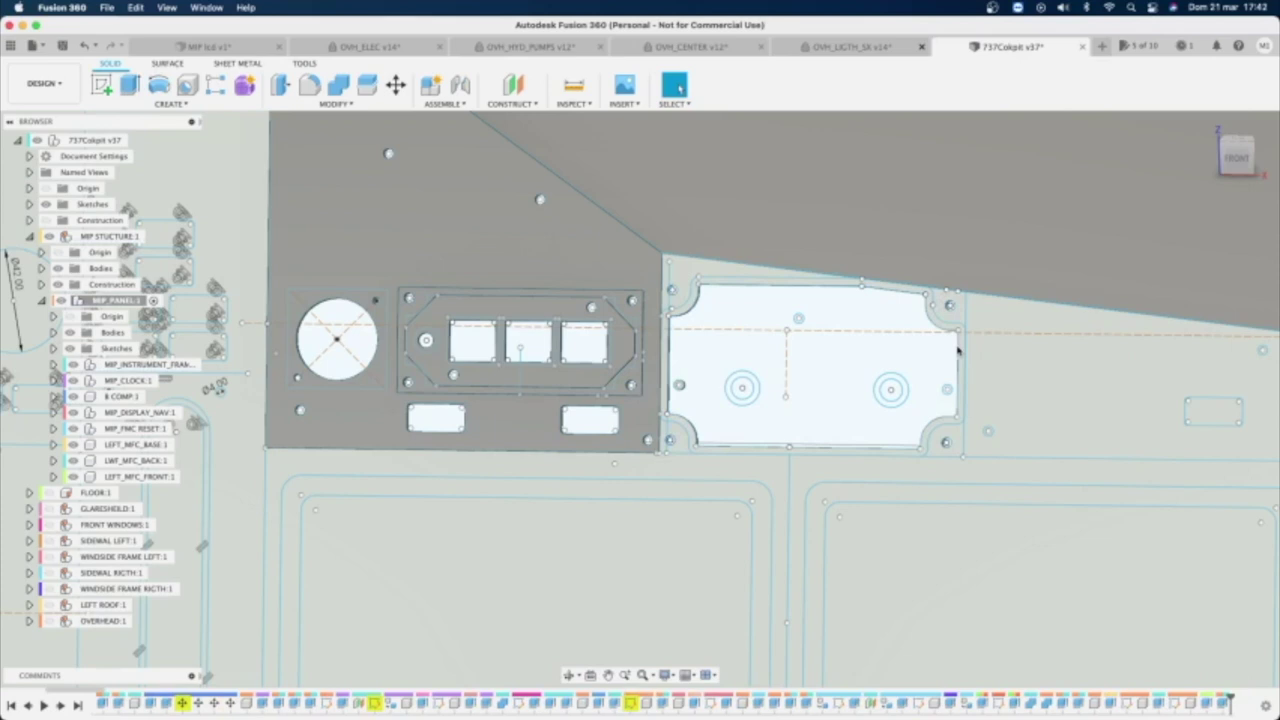
# Start an extrusion from the two large display profiles, the octagonal opening and the small slot on the mirrored panel side.
pyautogui.click(1232, 162)
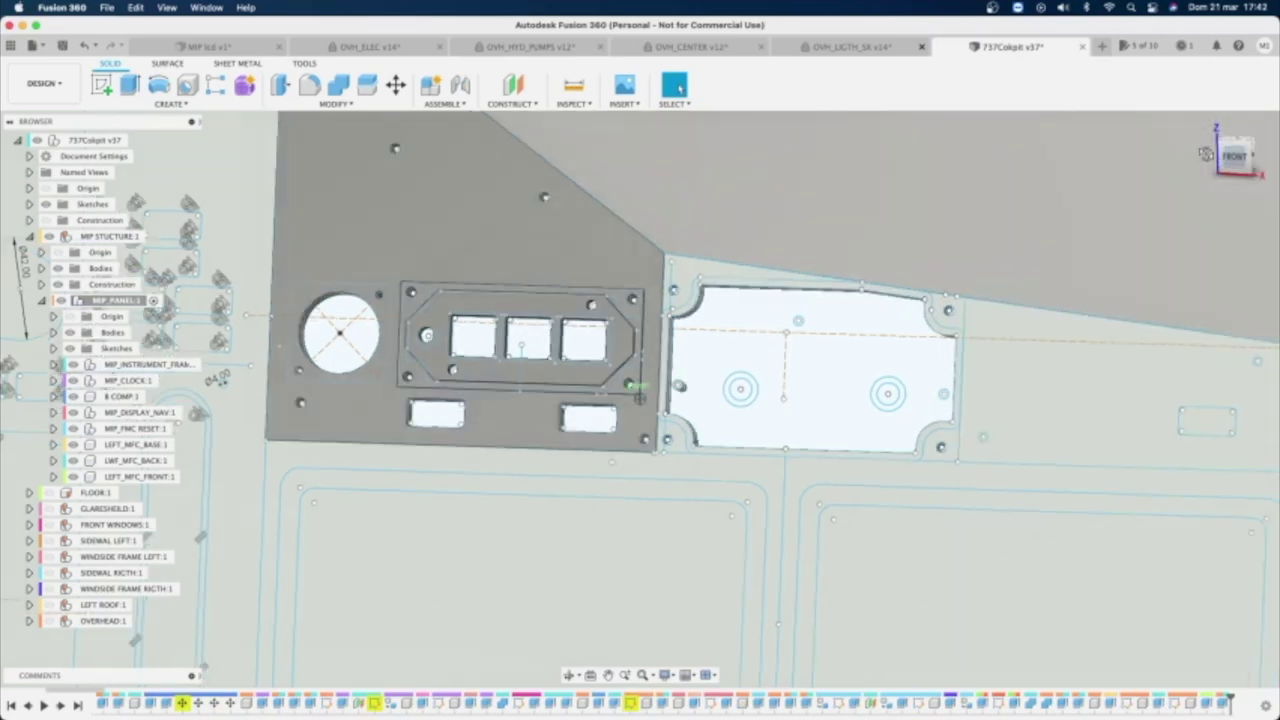
pyautogui.keyDown('shift'); pyautogui.moveTo(640, 398); pyautogui.dragTo(640, 396, button='middle'); pyautogui.keyUp('shift')
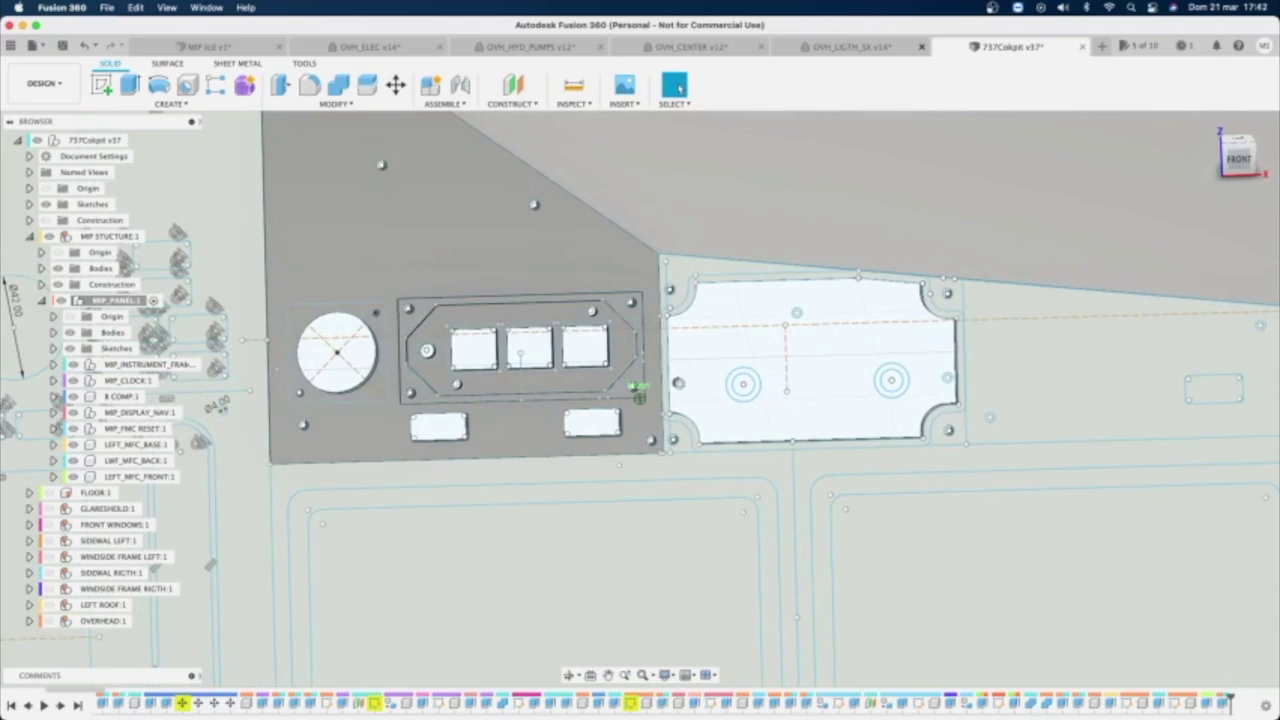
pyautogui.click(553, 568)
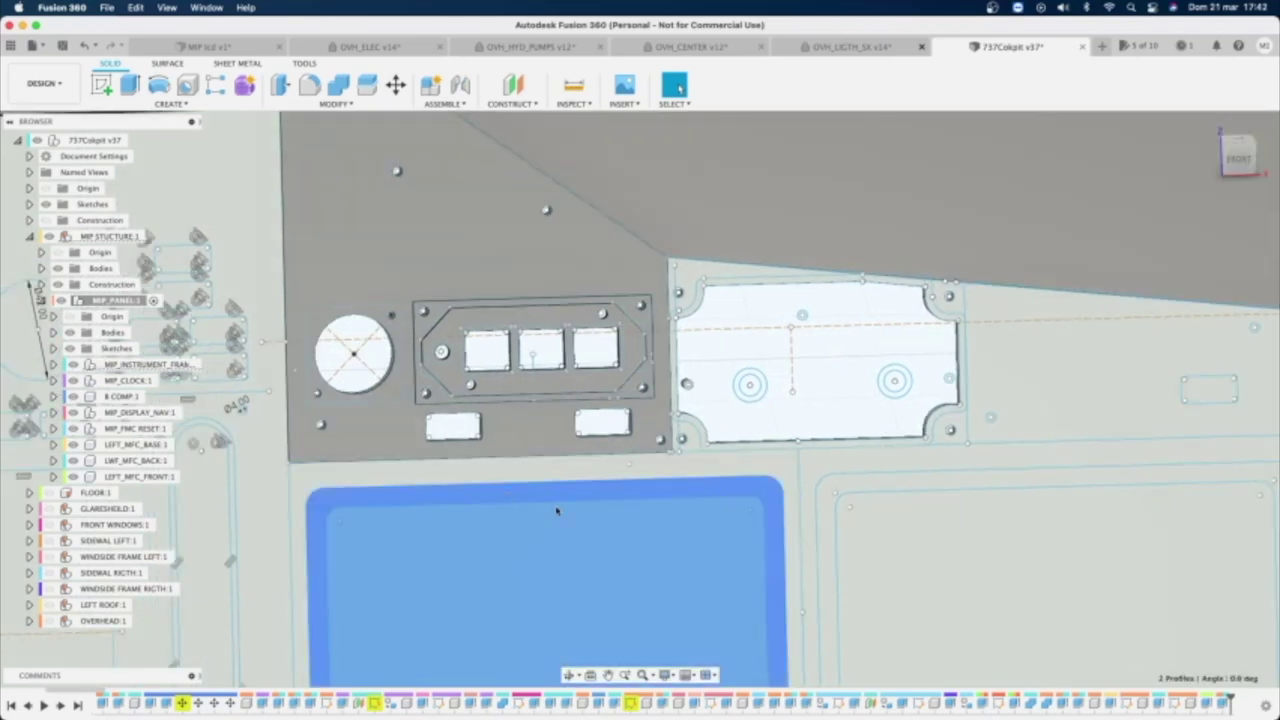
pyautogui.keyDown('shift'); pyautogui.click(837, 521); pyautogui.keyUp('shift')
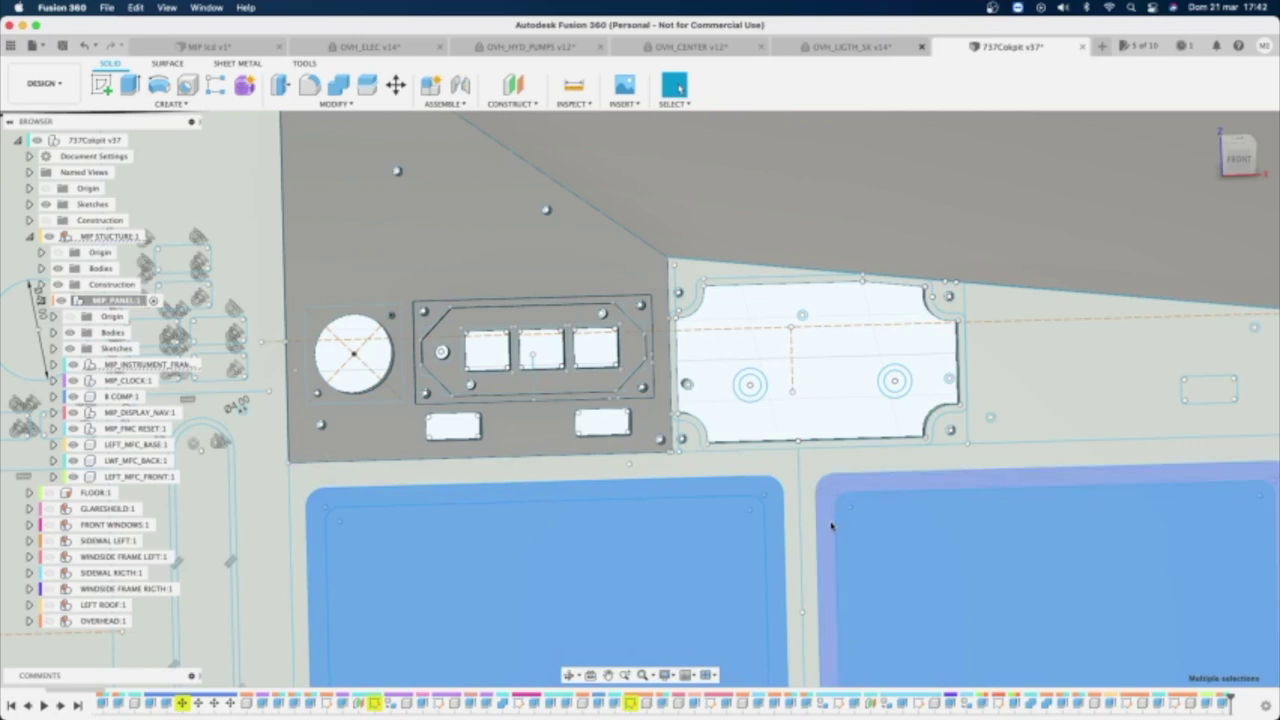
pyautogui.press('e')
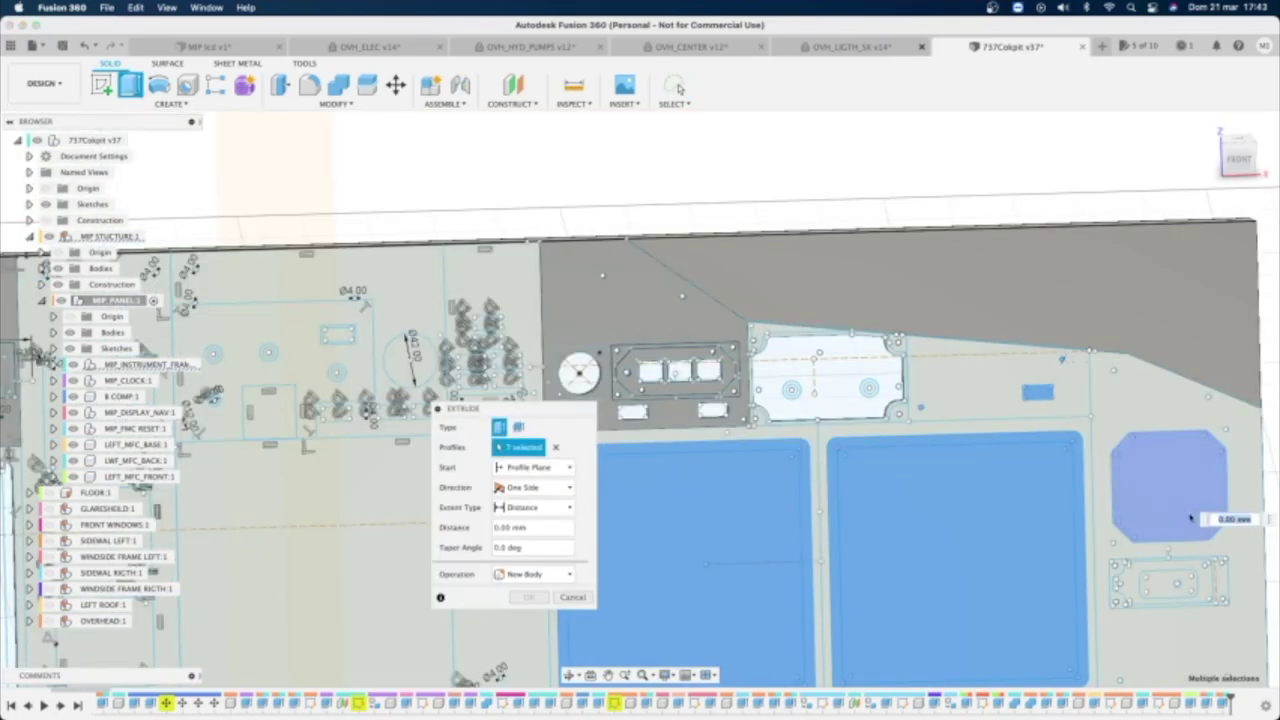
# Add the screw holes, inner opening and knob circle of the small plate below the octagonal opening to the extrusion profiles.
pyautogui.scroll(5, 991, 567)
pyautogui.click(987, 558)
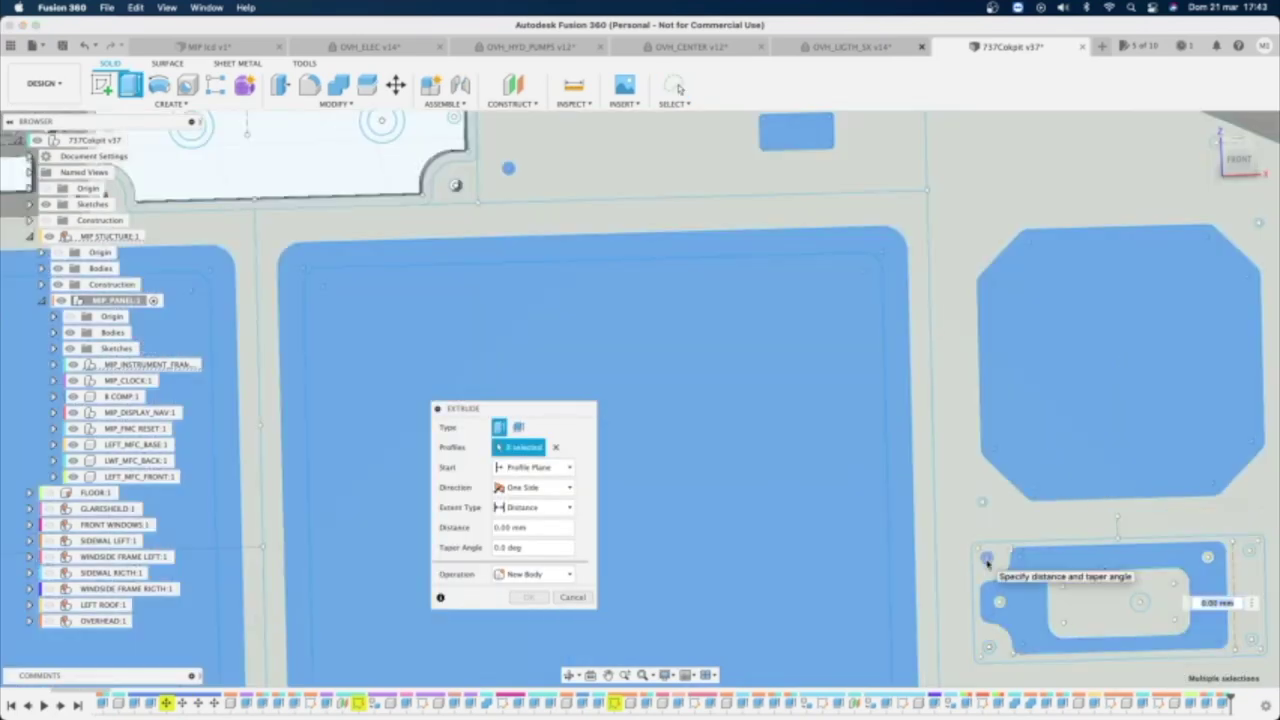
pyautogui.click(998, 602)
pyautogui.click(988, 647)
pyautogui.click(1207, 557)
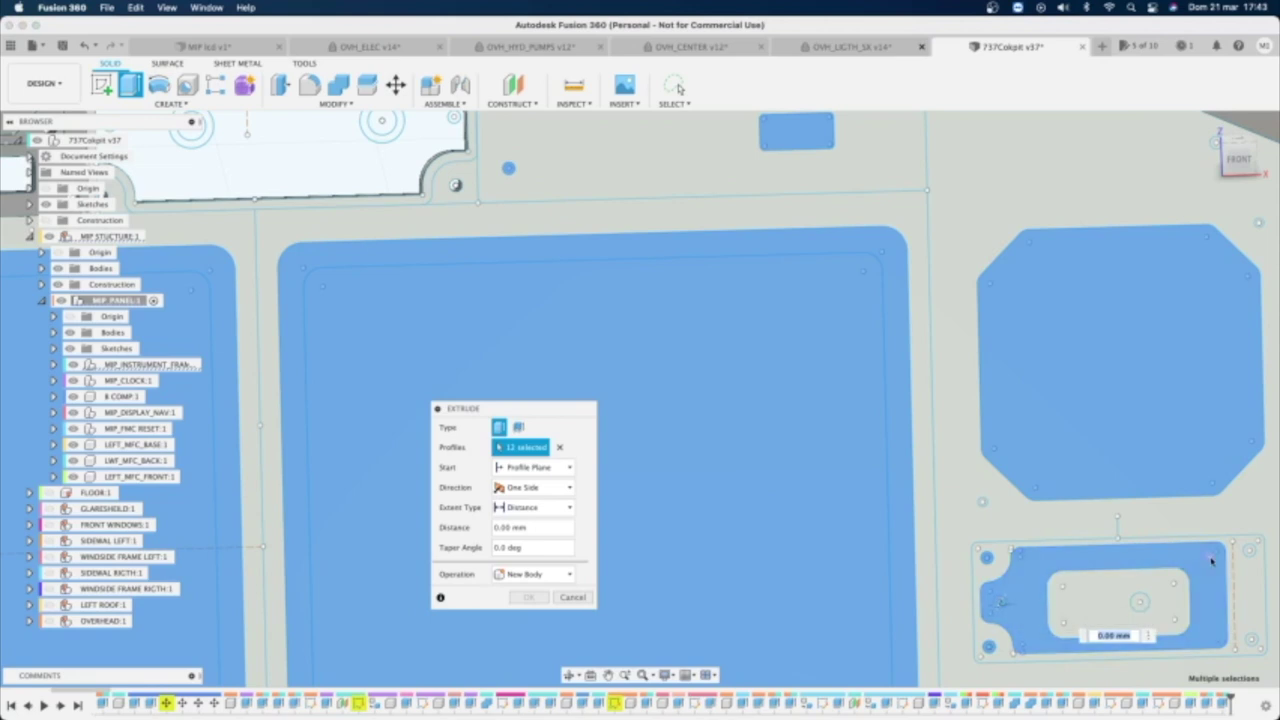
pyautogui.click(1111, 621)
pyautogui.click(1139, 604)
pyautogui.click(1250, 550)
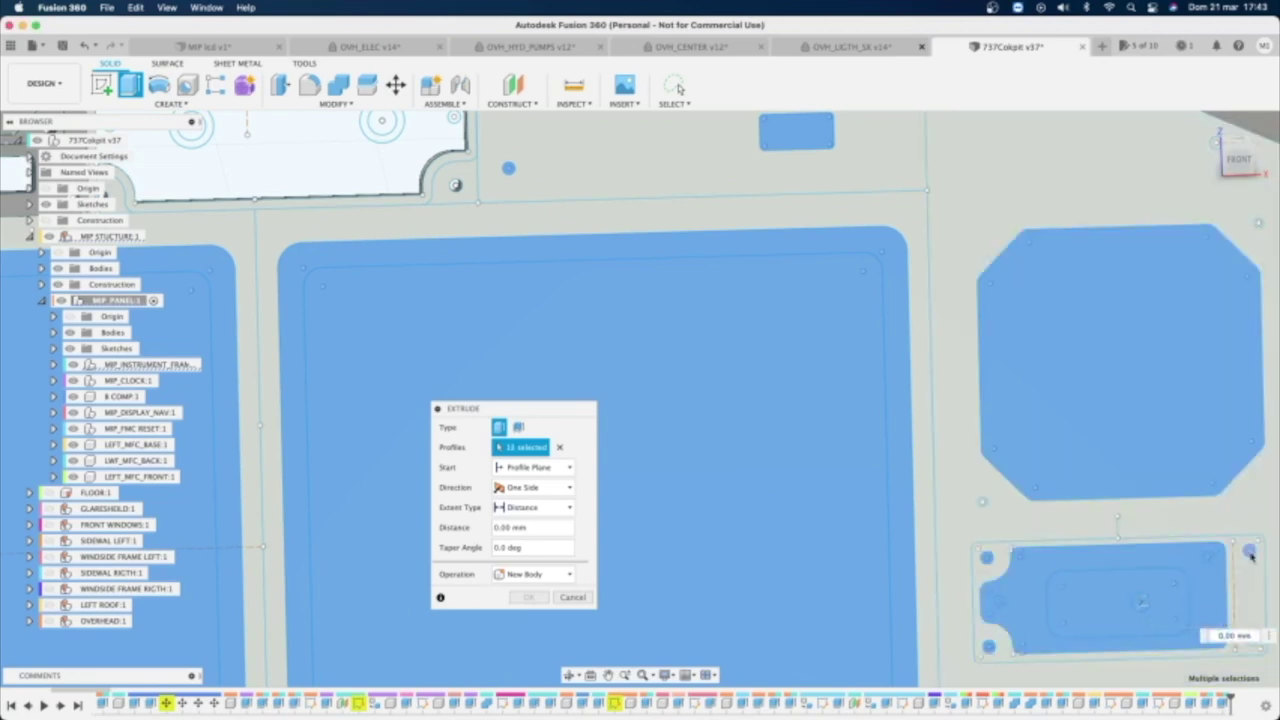
pyautogui.click(1252, 640)
# Add the remaining screw holes around the octagonal opening and cut all selected profiles by -20 mm through the panel.
pyautogui.scroll(-3, 777, 131)
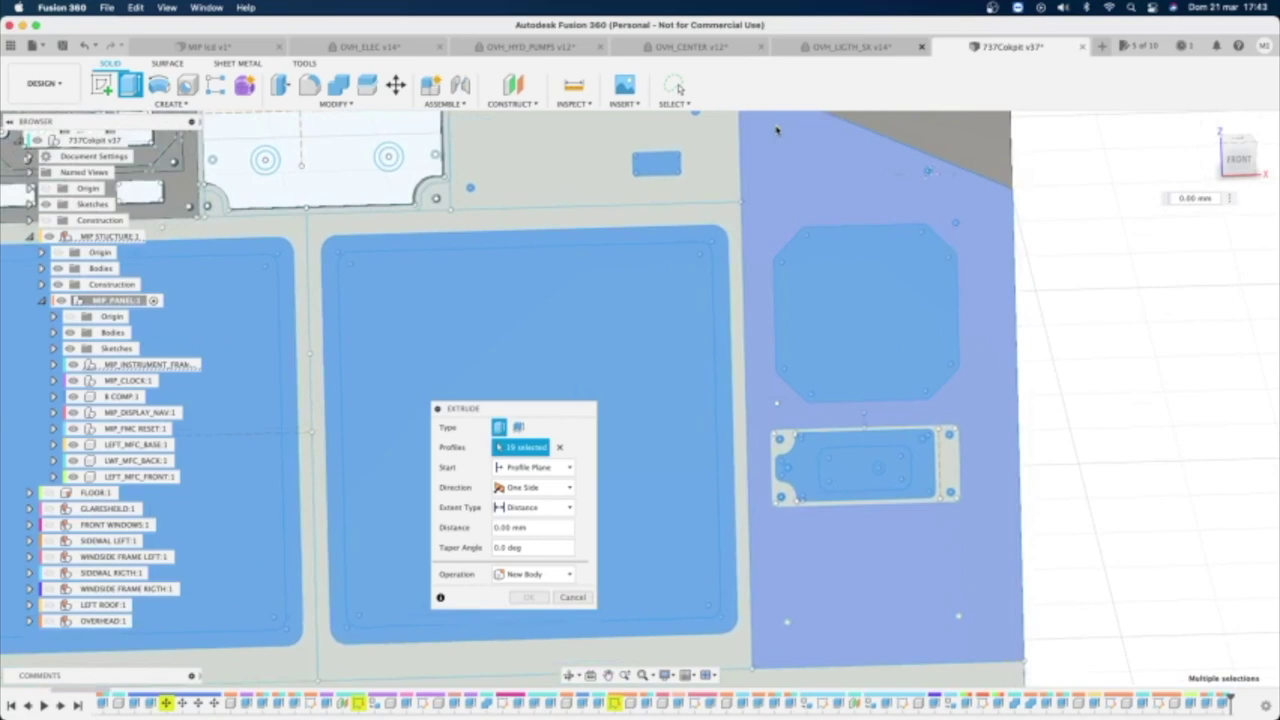
pyautogui.scroll(2, 777, 131)
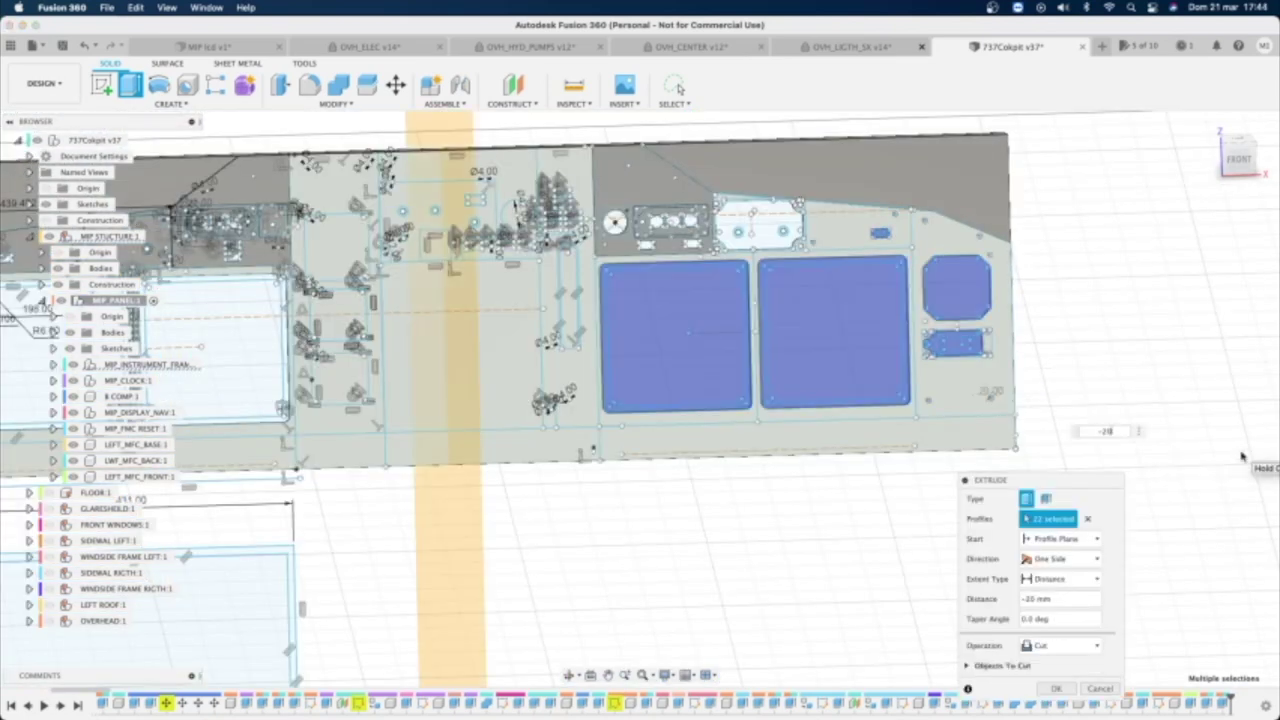
pyautogui.press('Return')
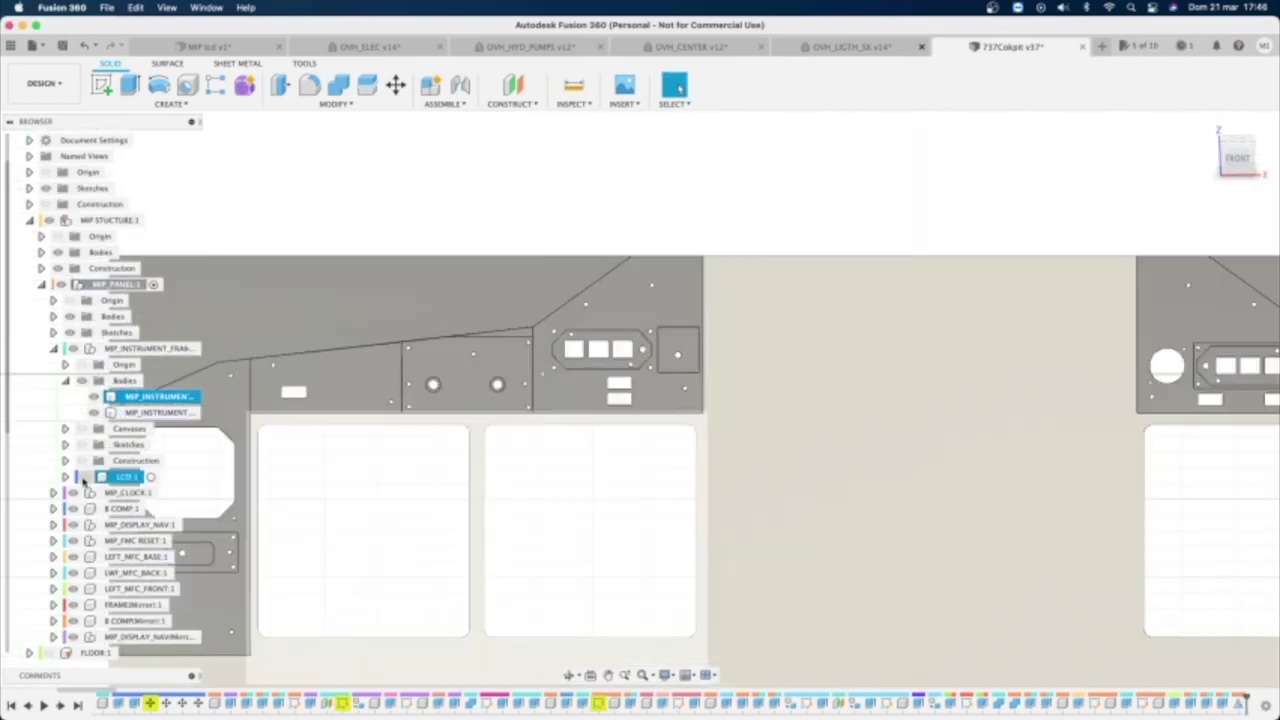
# Move the LCD component by about -22 mm along Z so it sits against the panel's rear face behind the display openings.
pyautogui.scroll(-2, 88, 495)
pyautogui.scroll(-1, 380, 440)
pyautogui.moveTo(1243, 160); pyautogui.dragTo(1200, 172)
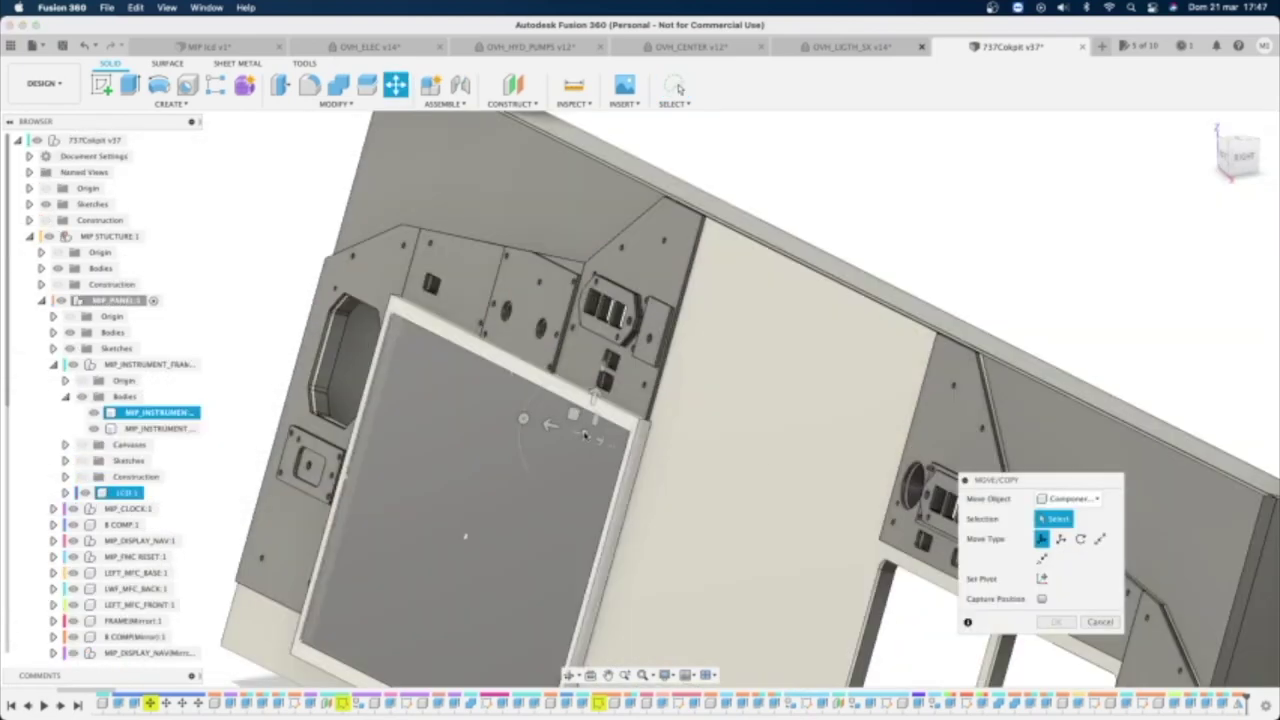
pyautogui.click(586, 438)
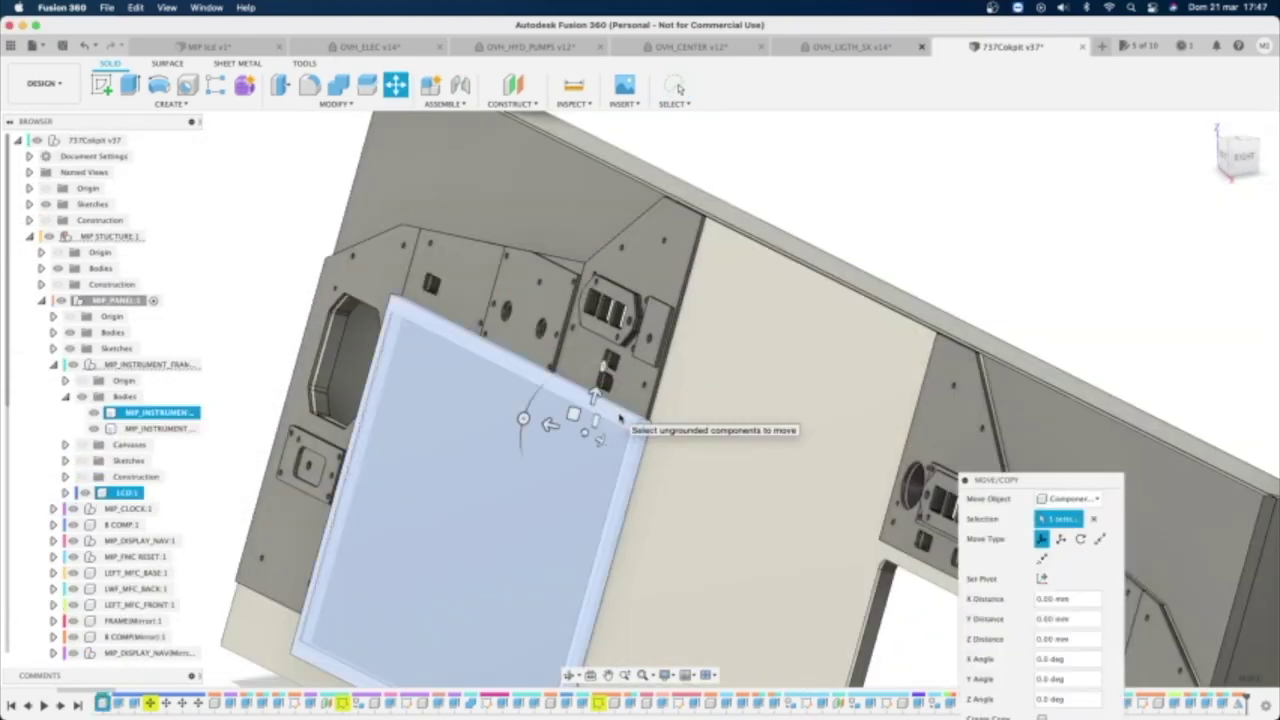
pyautogui.click(545, 424)
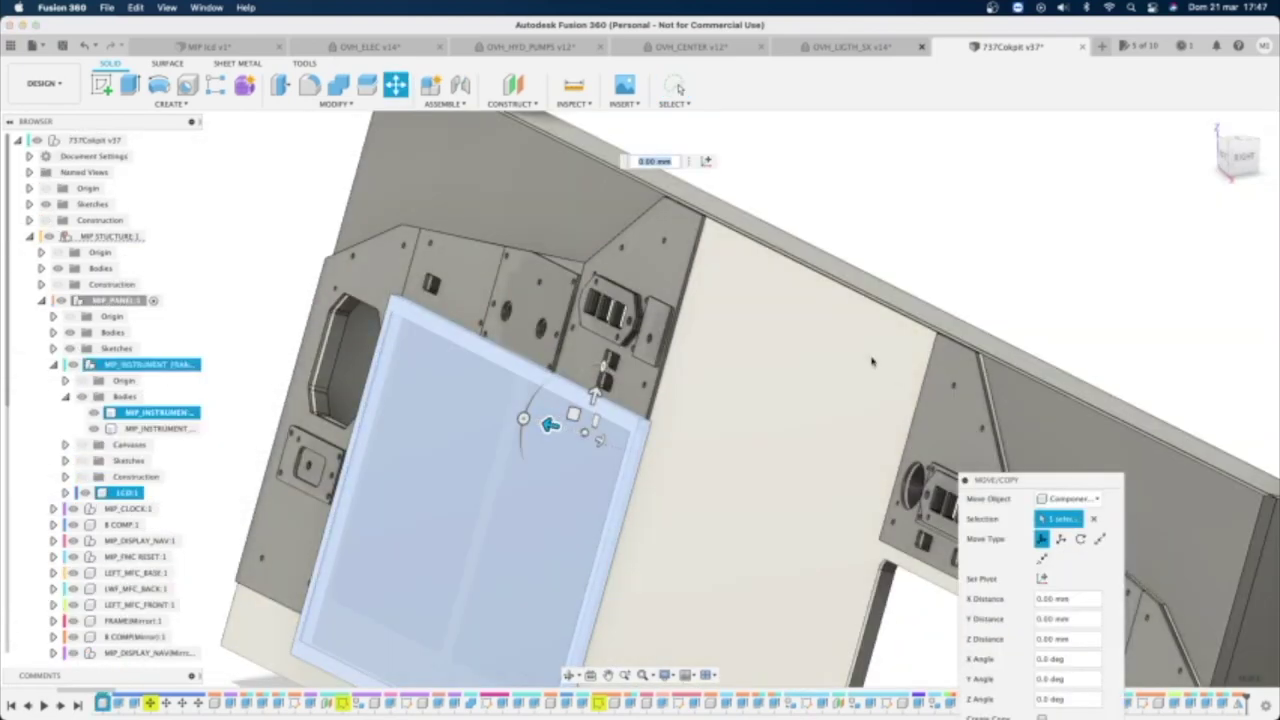
pyautogui.click(1242, 158)
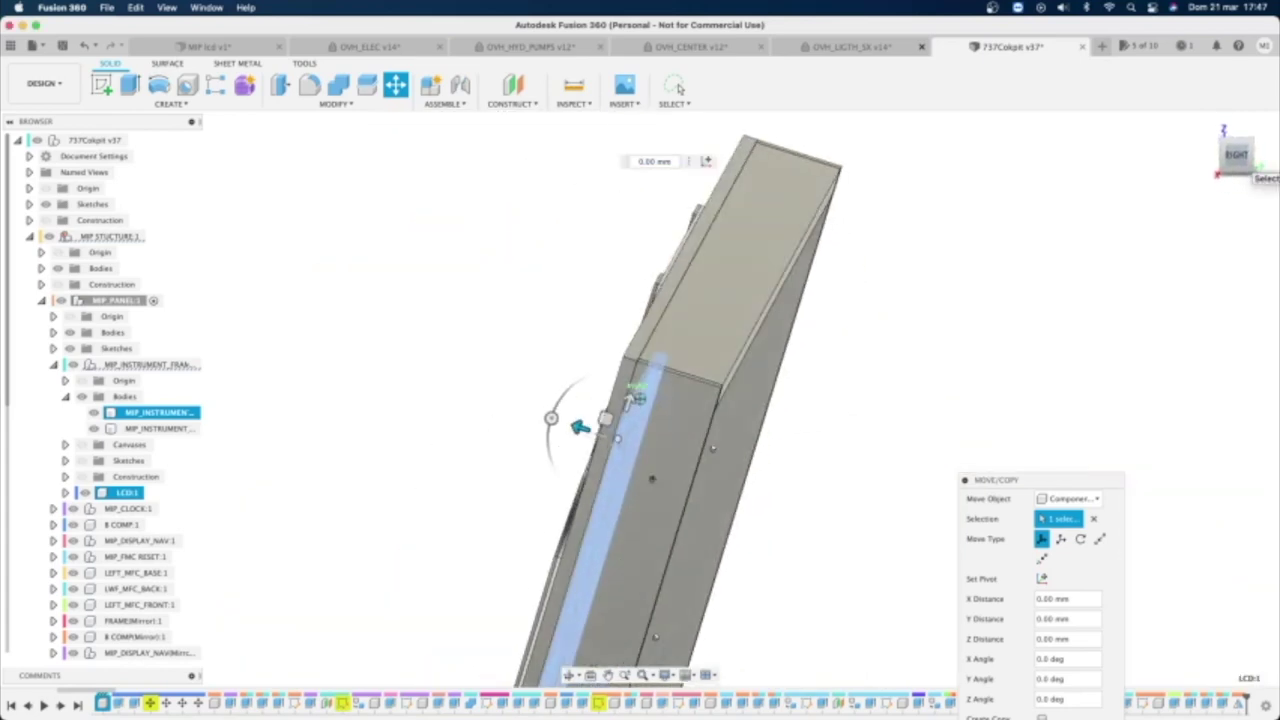
pyautogui.scroll(10, 596, 428)
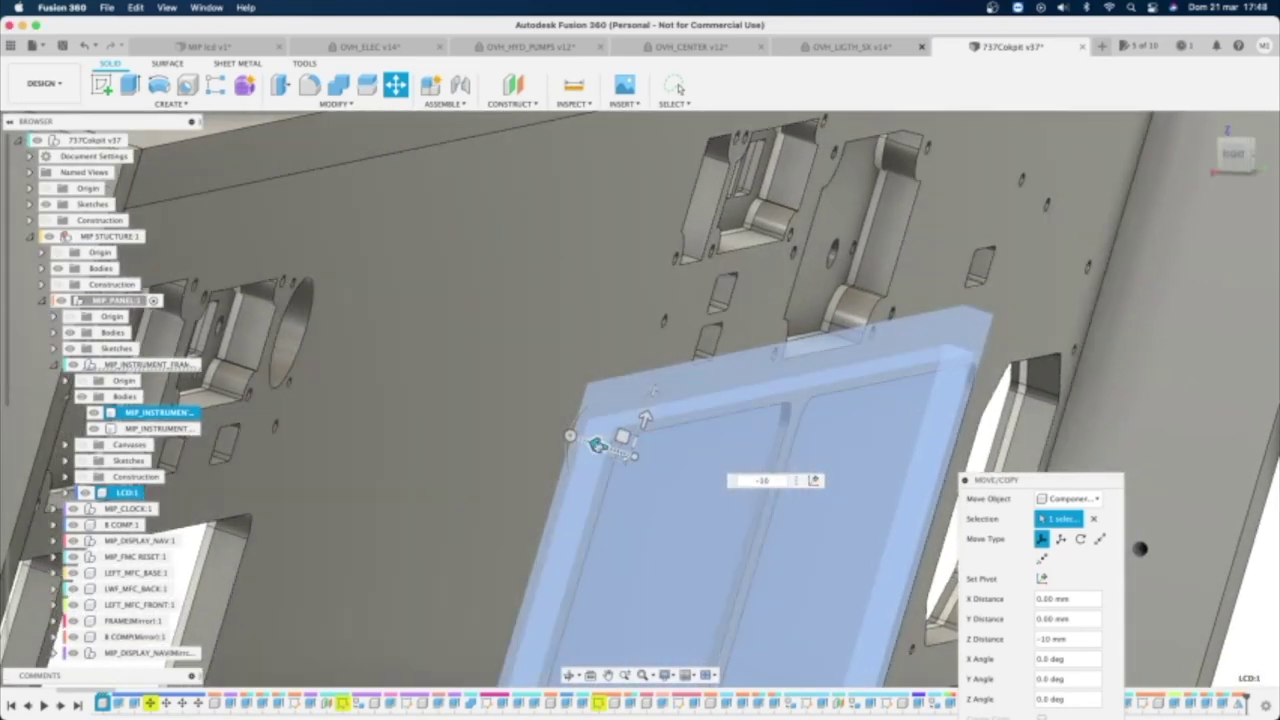
pyautogui.moveTo(600, 443); pyautogui.dragTo(692, 505)
pyautogui.write('-1.5')
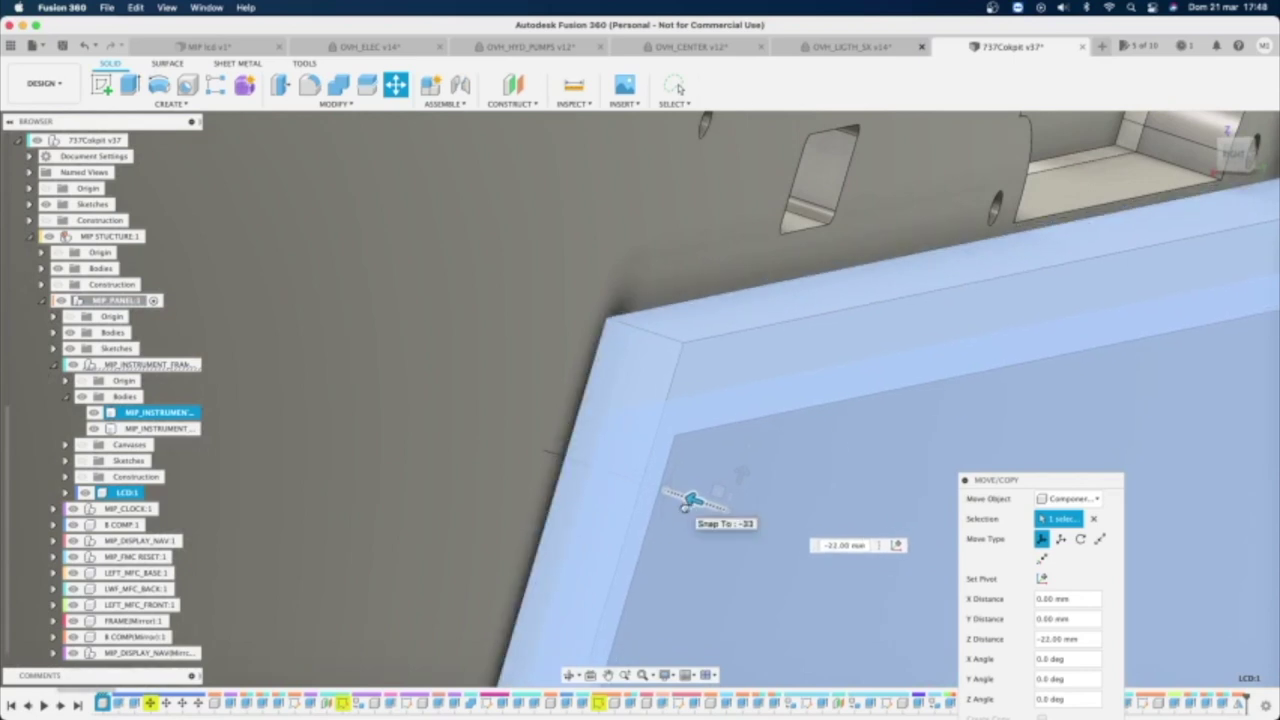
pyautogui.press('Return')
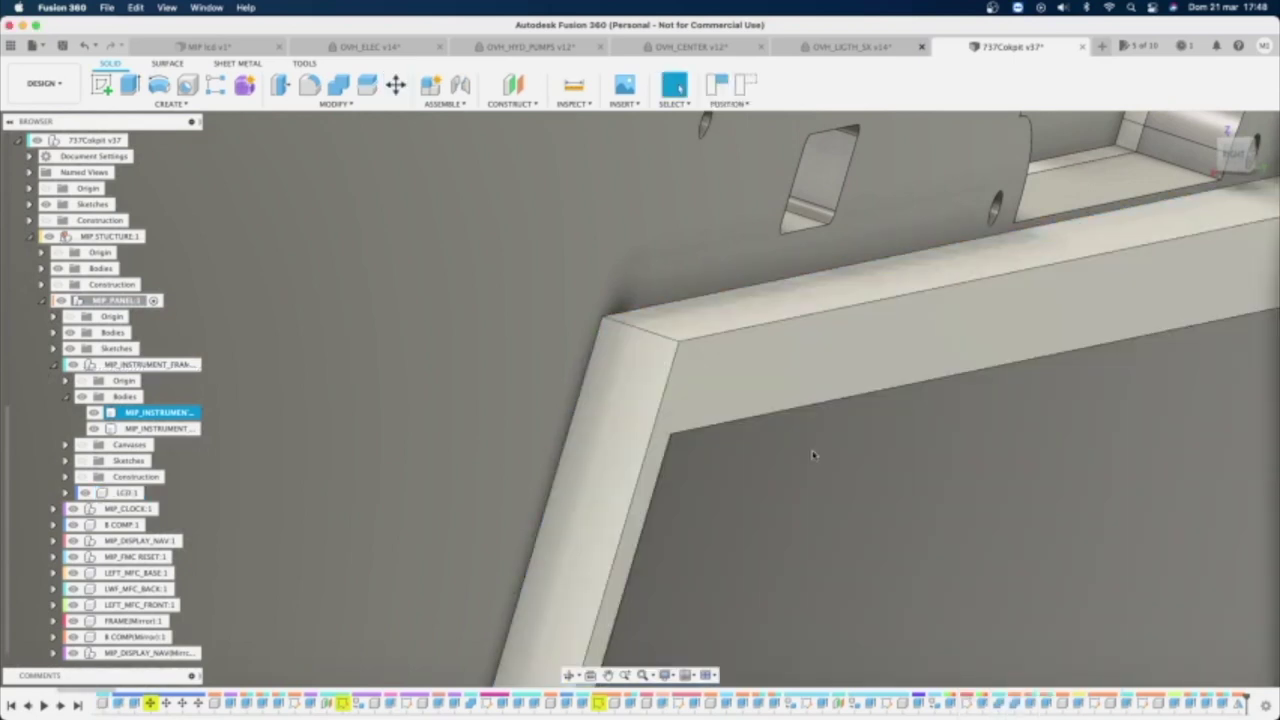
# Chamfer the four outer edges of the LCD's rear housing face with an equal distance of 15 mm.
pyautogui.scroll(-5, 813, 455)
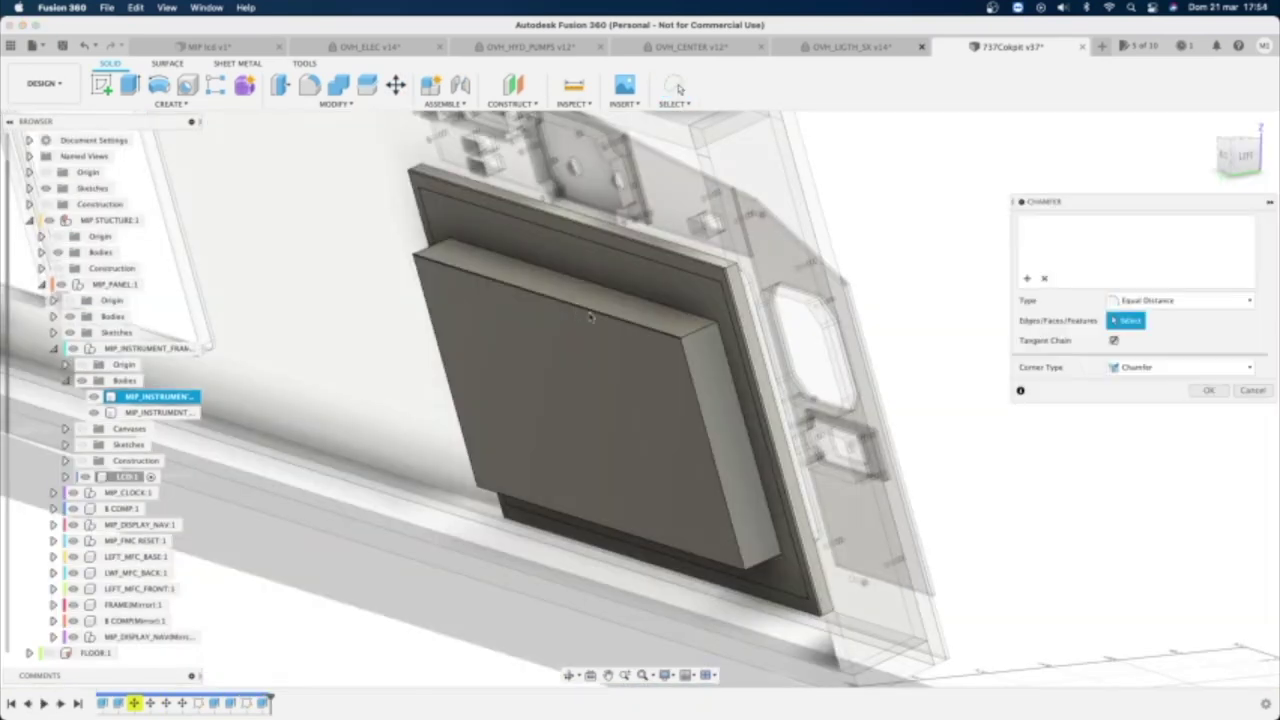
pyautogui.click(669, 353)
pyautogui.click(648, 541)
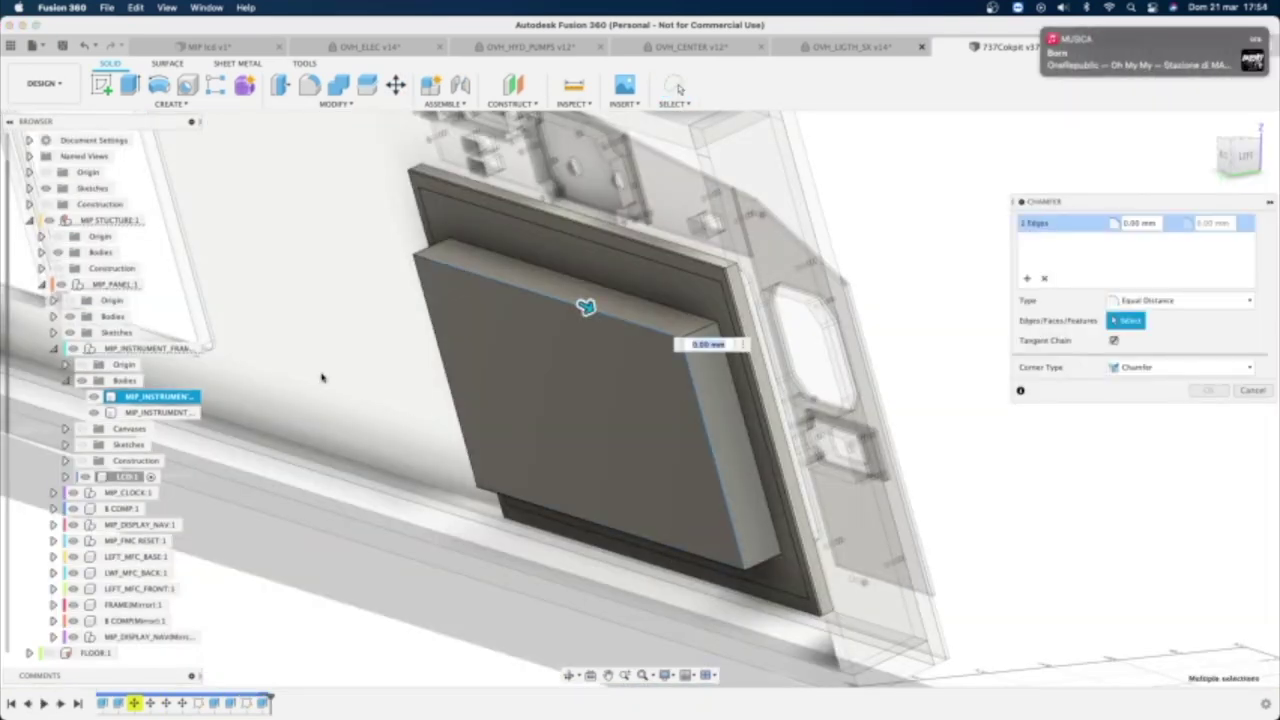
pyautogui.click(434, 366)
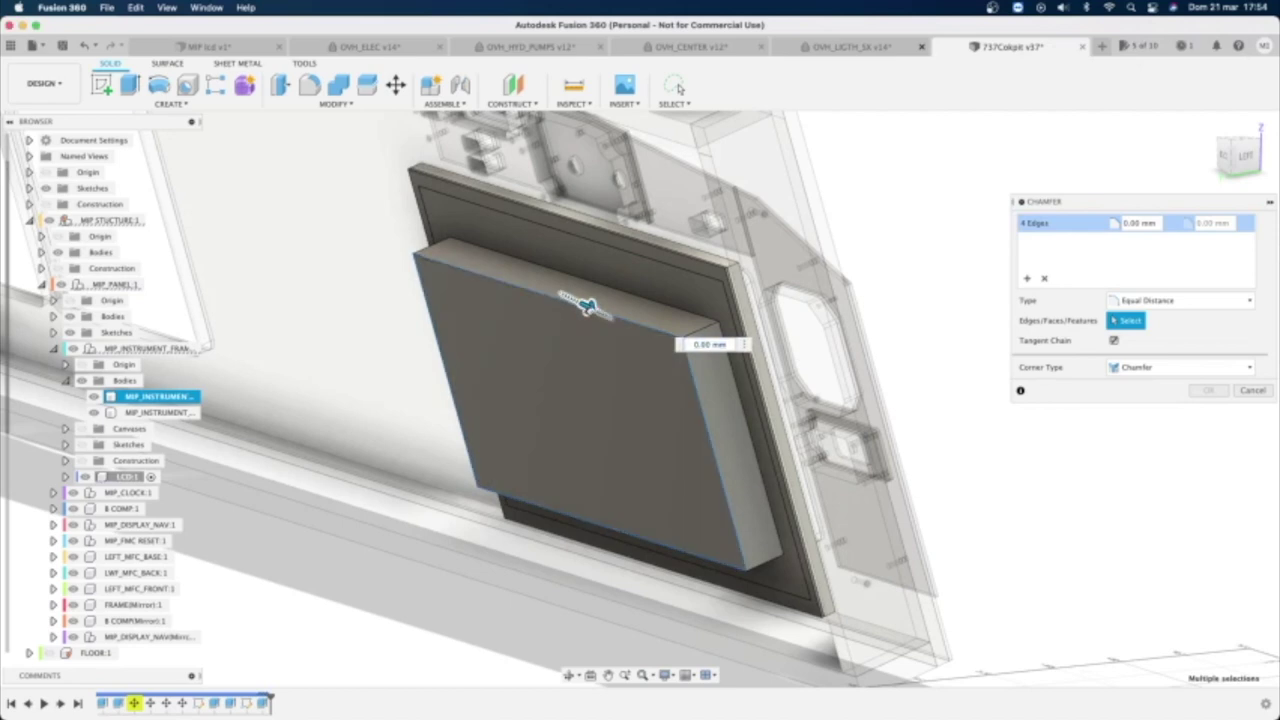
pyautogui.moveTo(587, 308); pyautogui.dragTo(594, 309)
pyautogui.write('15')
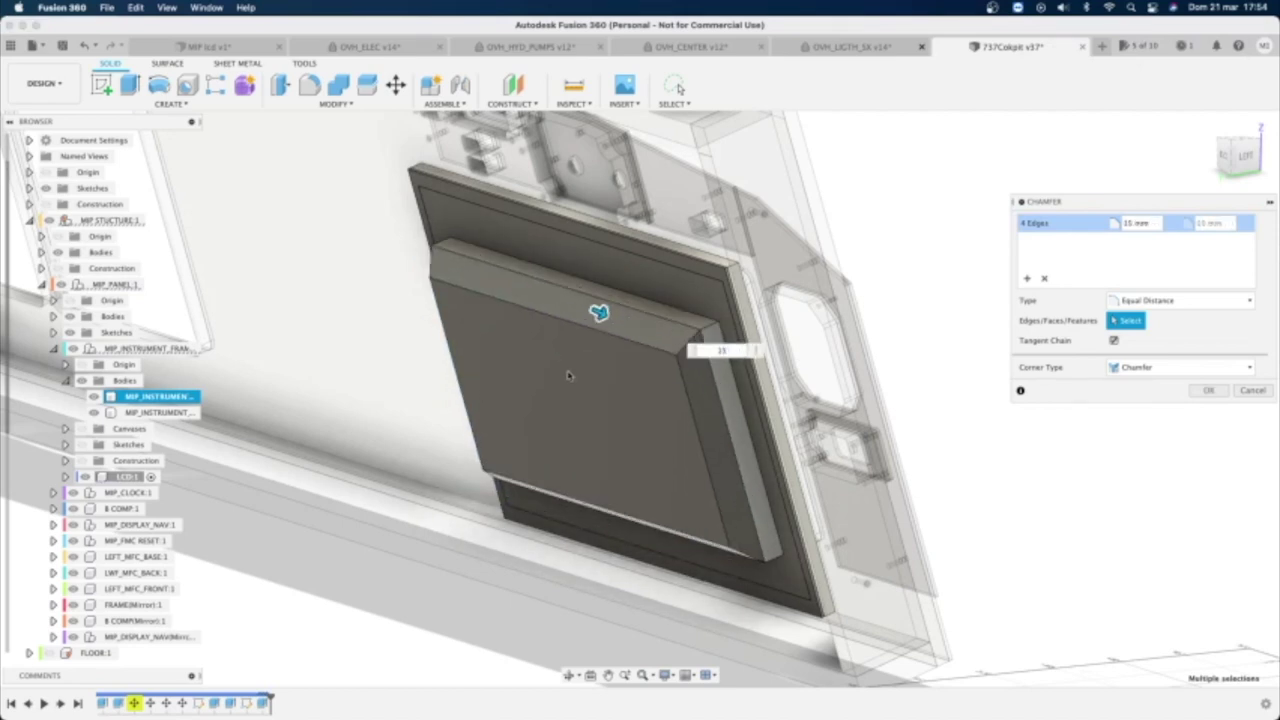
pyautogui.press('Return')
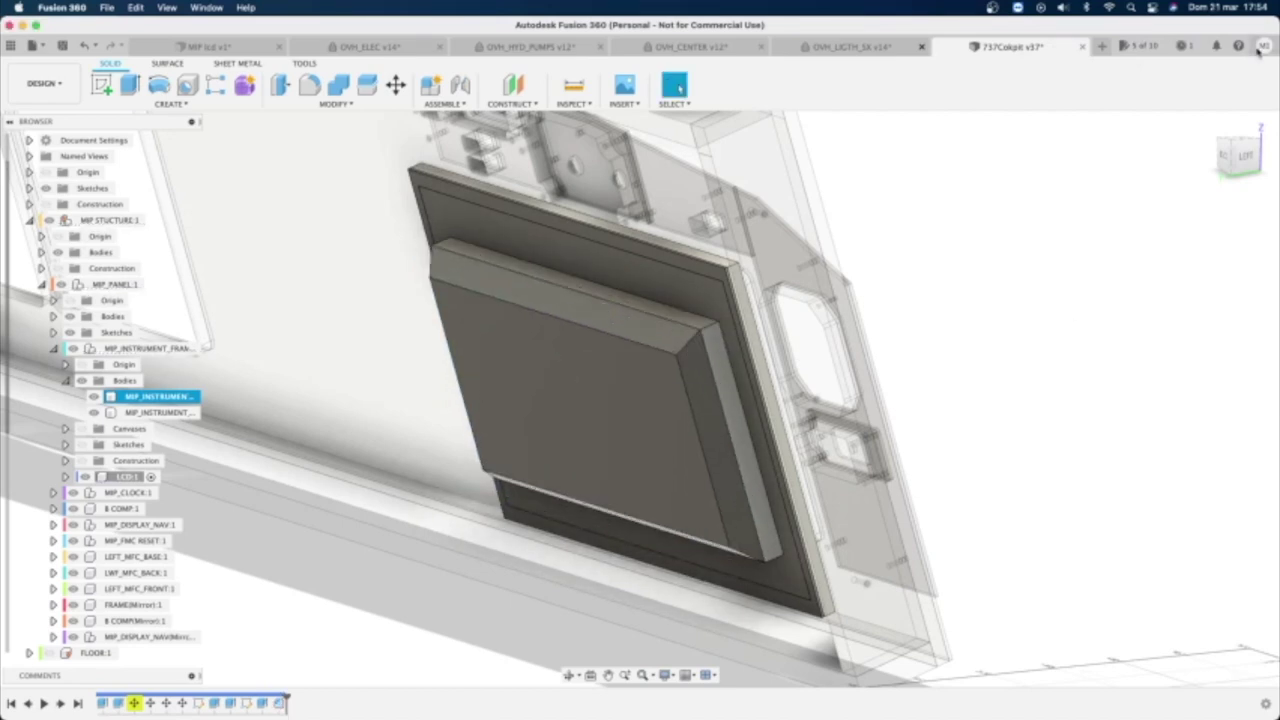
# Mirror the LCD component across the central construction plane to the other pair of display openings.
pyautogui.moveTo(1240, 156); pyautogui.dragTo(1130, 176)
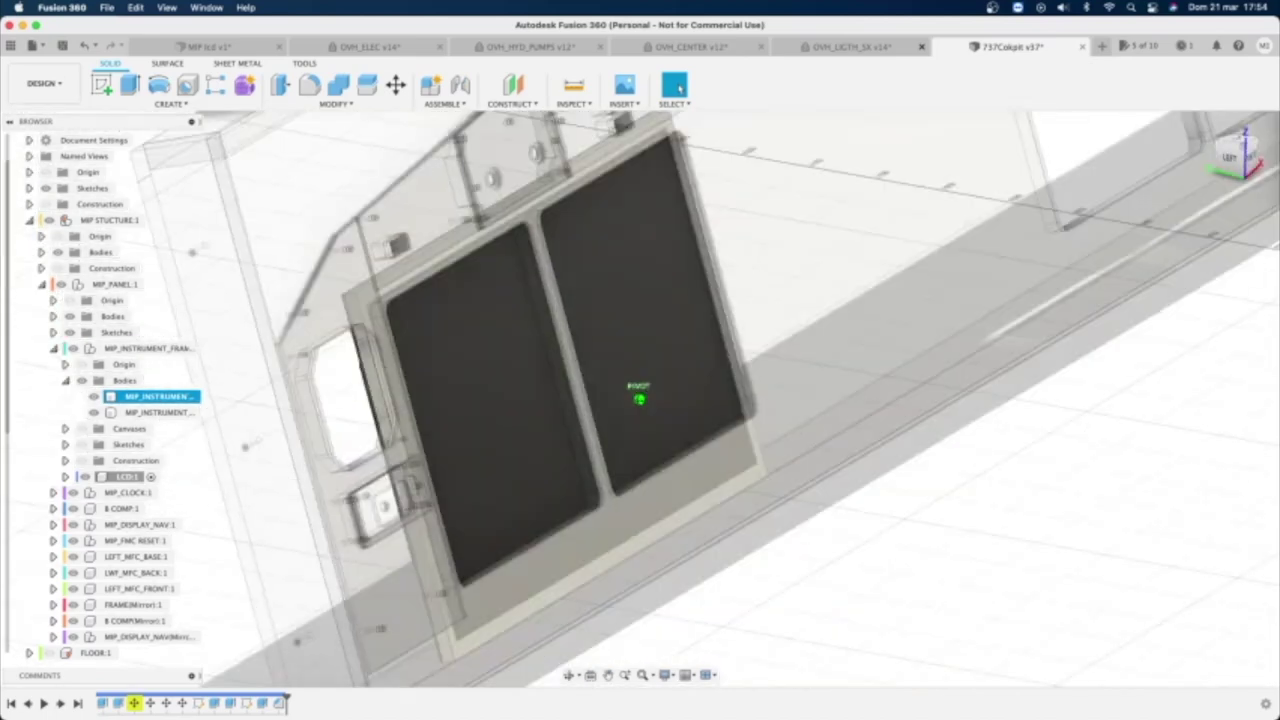
pyautogui.keyDown('shift'); pyautogui.moveTo(640, 399); pyautogui.dragTo(585, 380, button='middle'); pyautogui.keyUp('shift')
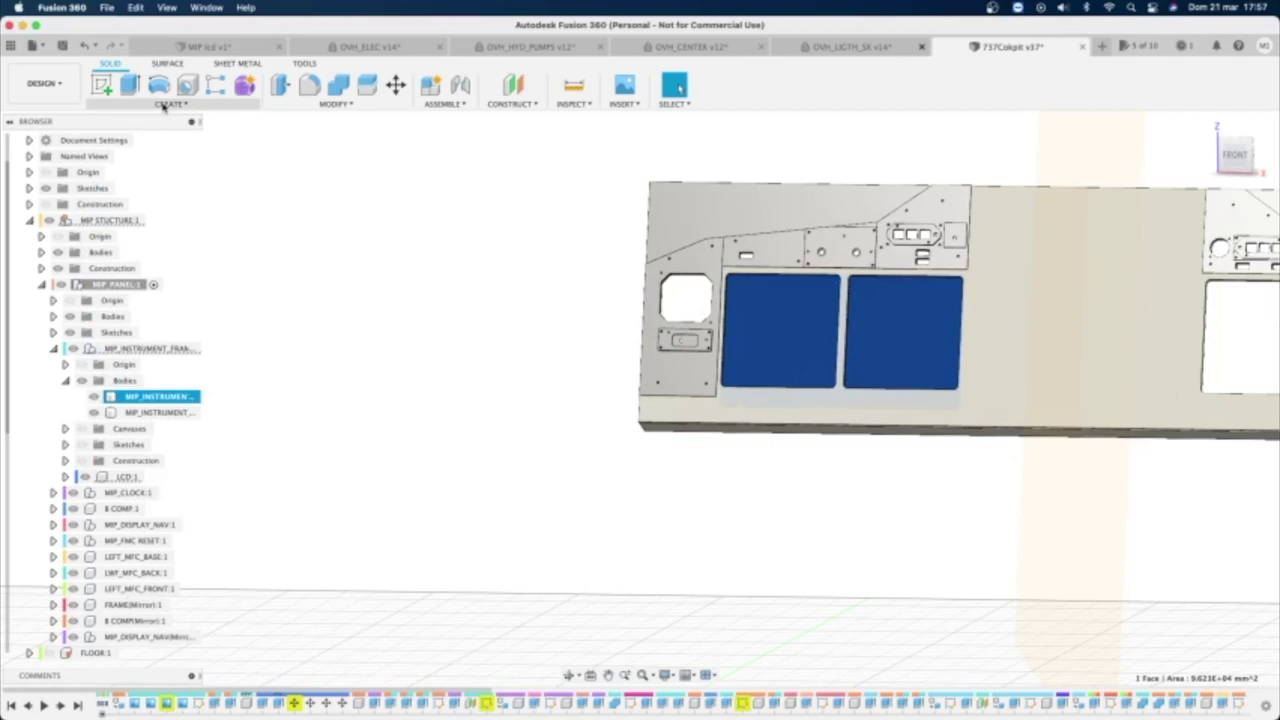
pyautogui.click(165, 104)
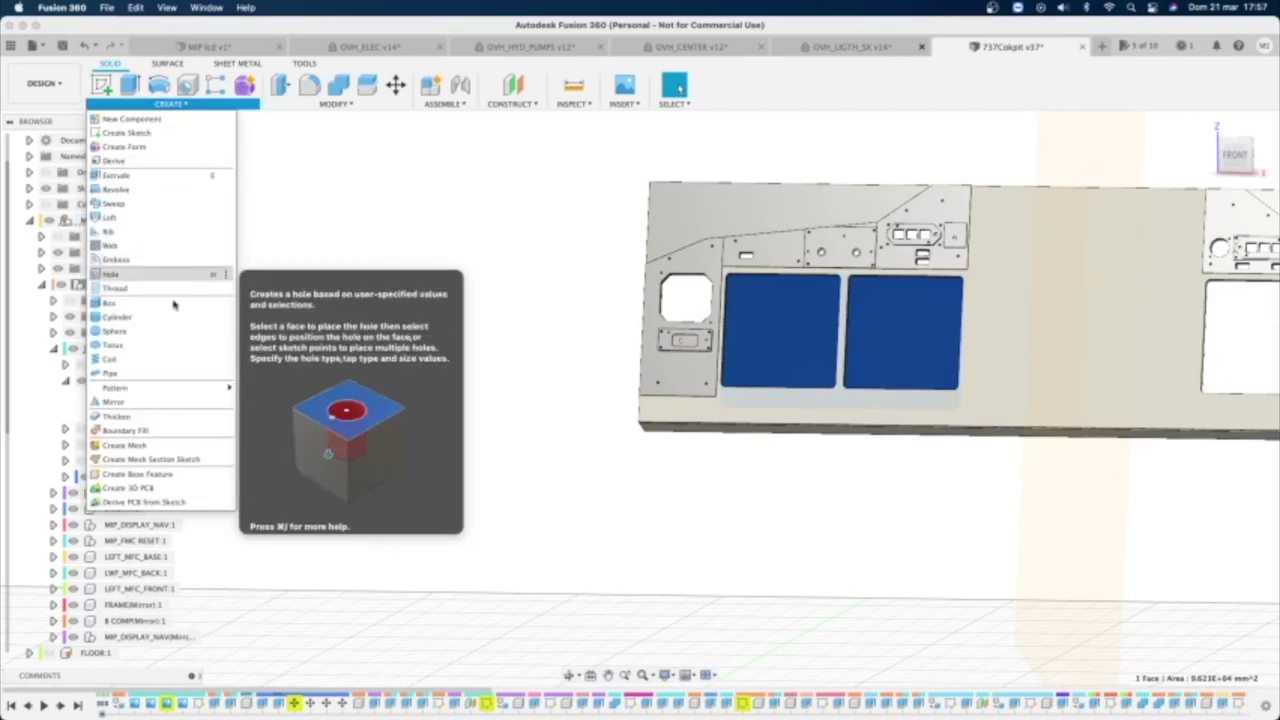
pyautogui.click(114, 401)
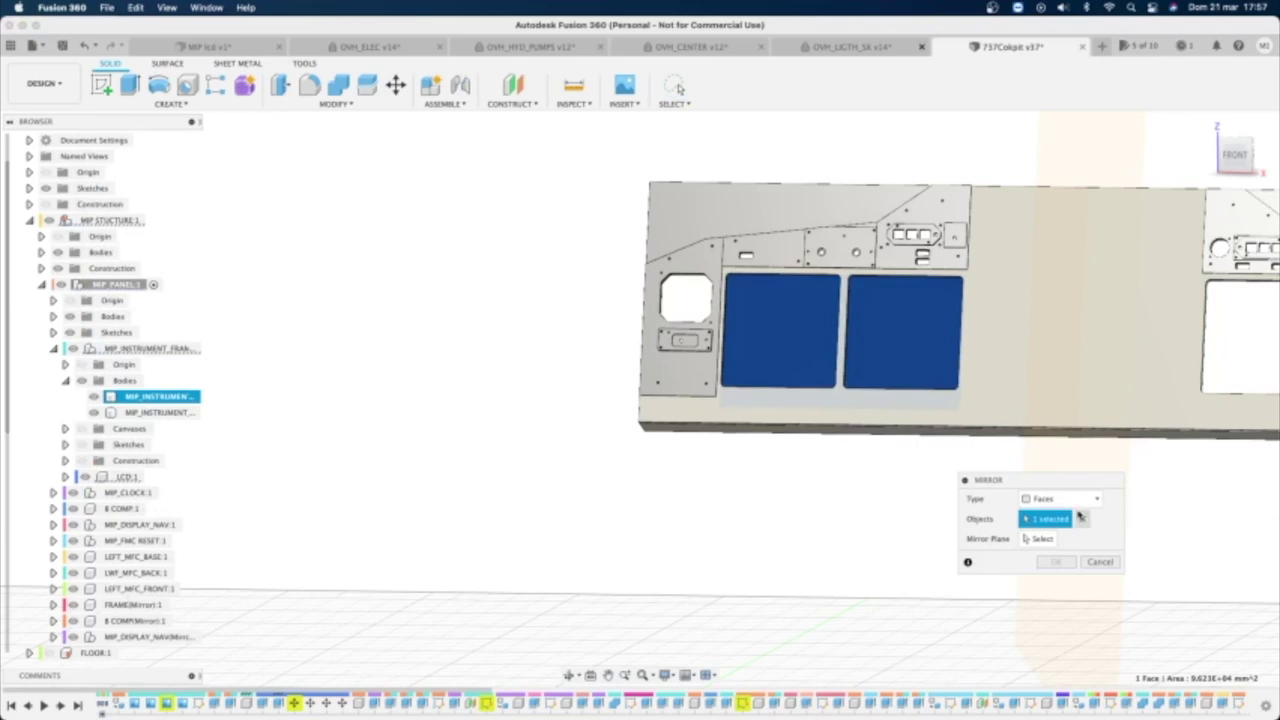
pyautogui.click(1062, 498)
pyautogui.click(1040, 556)
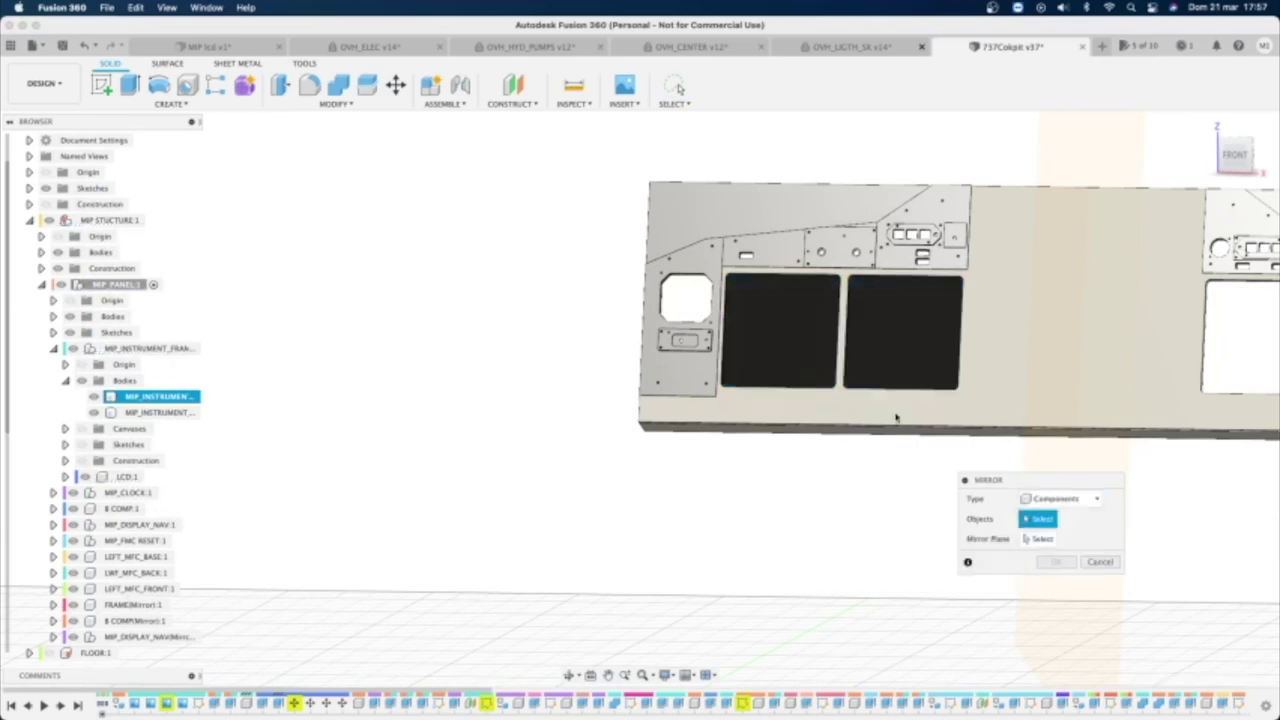
pyautogui.click(897, 365)
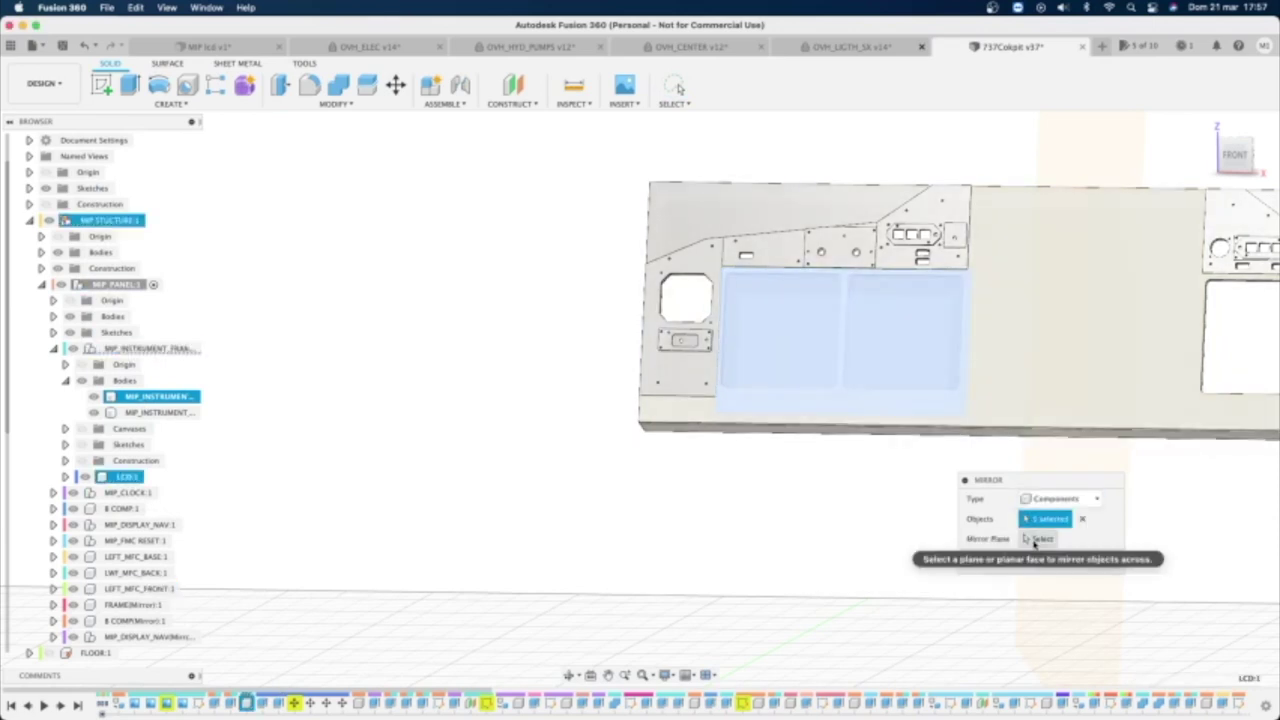
pyautogui.click(1040, 538)
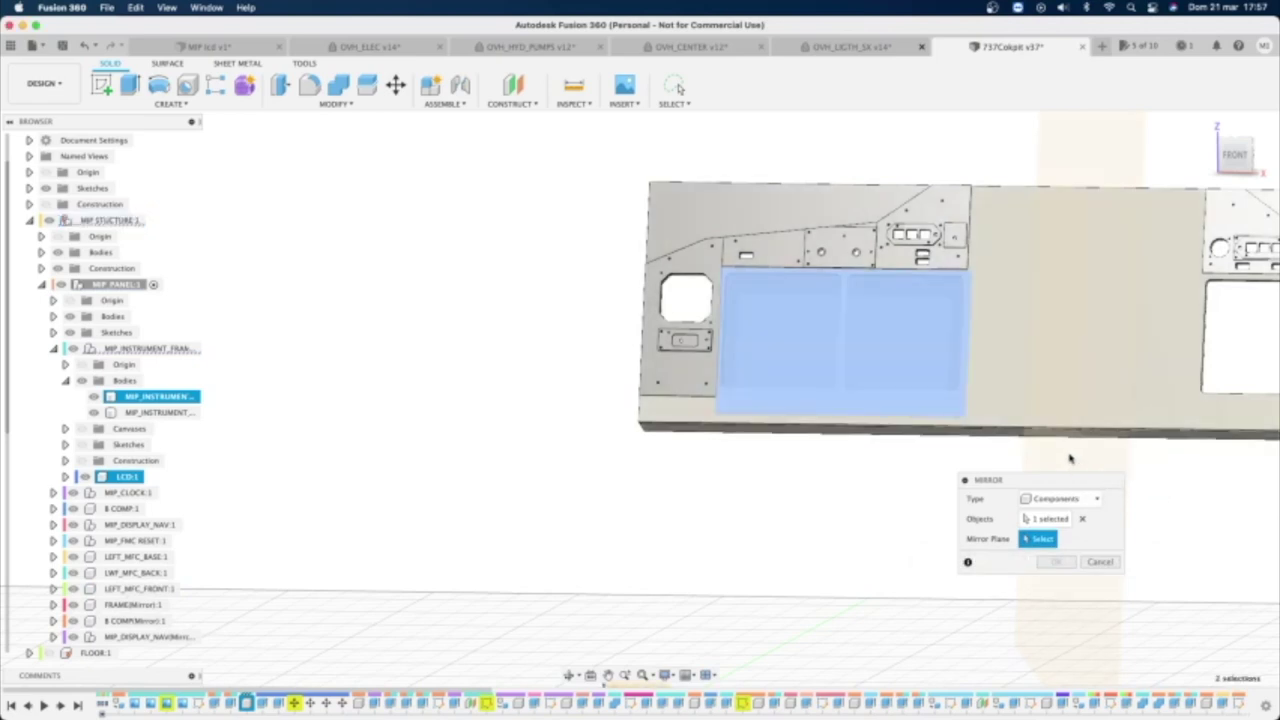
pyautogui.click(1072, 452)
pyautogui.click(1222, 131)
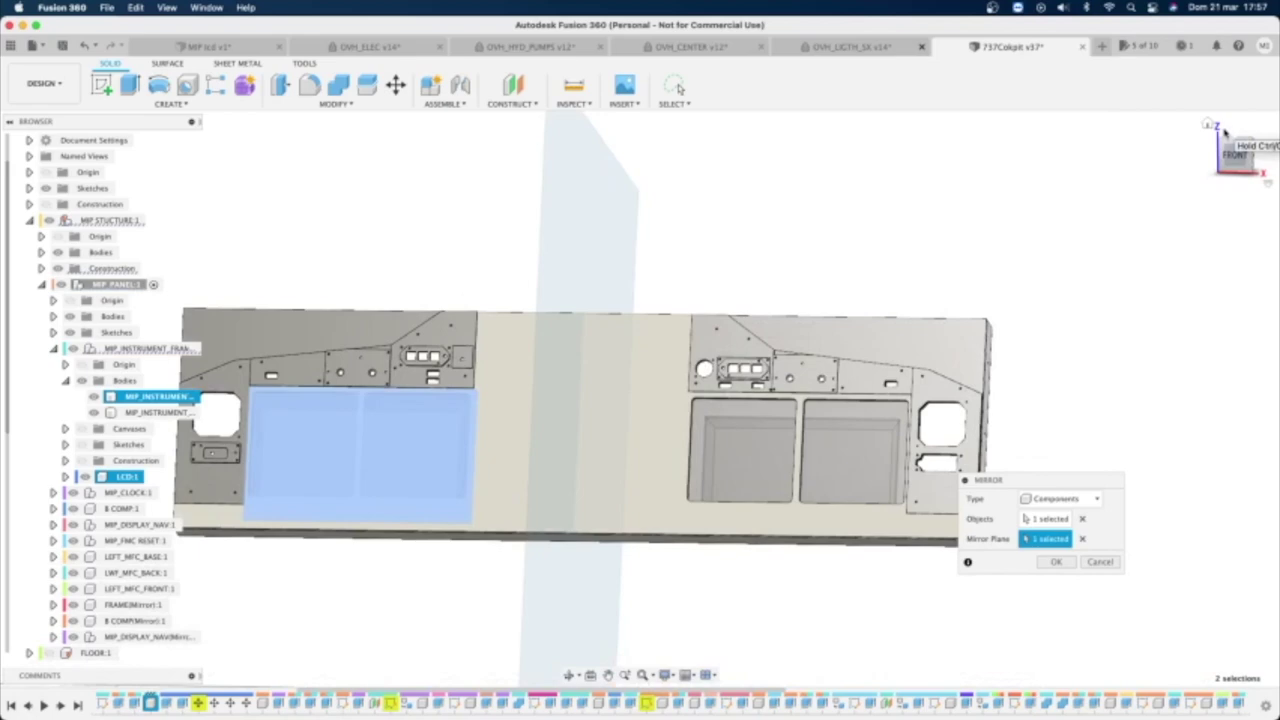
pyautogui.moveTo(1240, 168)
pyautogui.mouseDown()
pyautogui.moveTo(1040, 135)
pyautogui.moveTo(955, 222)
pyautogui.moveTo(1239, 172)
pyautogui.moveTo(1246, 186)
pyautogui.mouseUp()
pyautogui.press('Return')
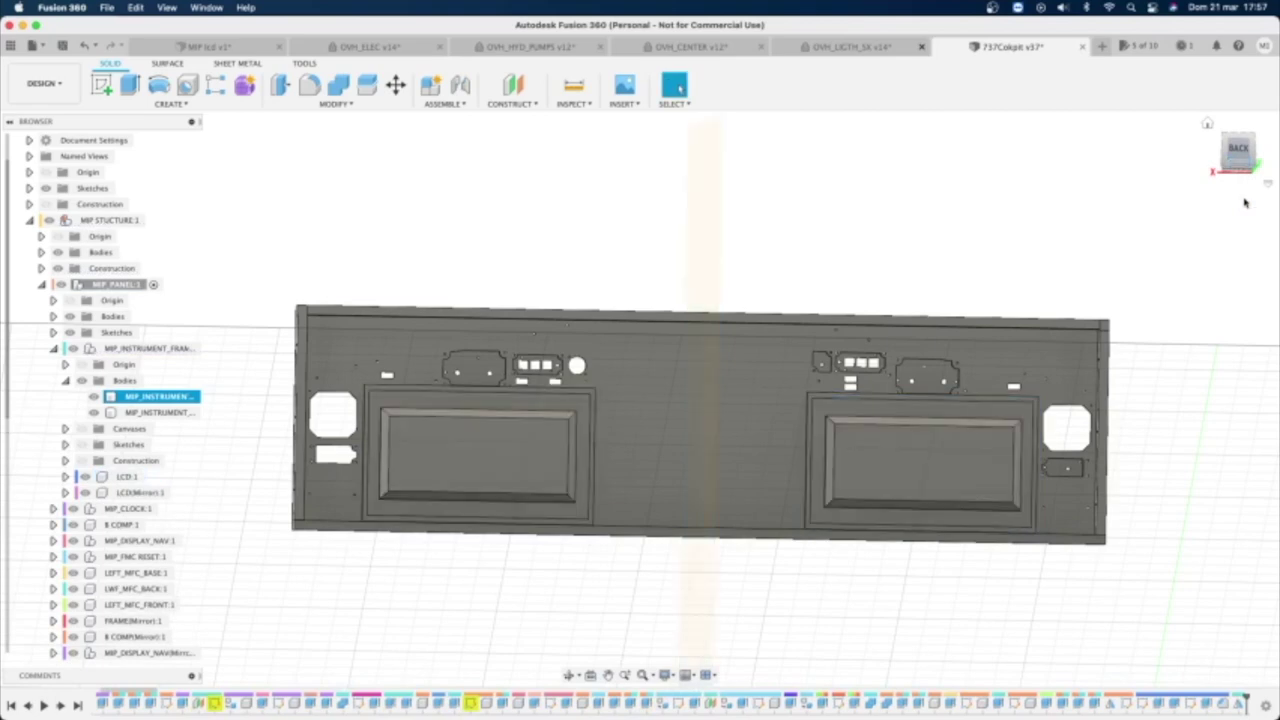
# Show the instrument frame component's sketches over the front of the panel at the display openings.
pyautogui.moveTo(1240, 178); pyautogui.dragTo(1030, 178)
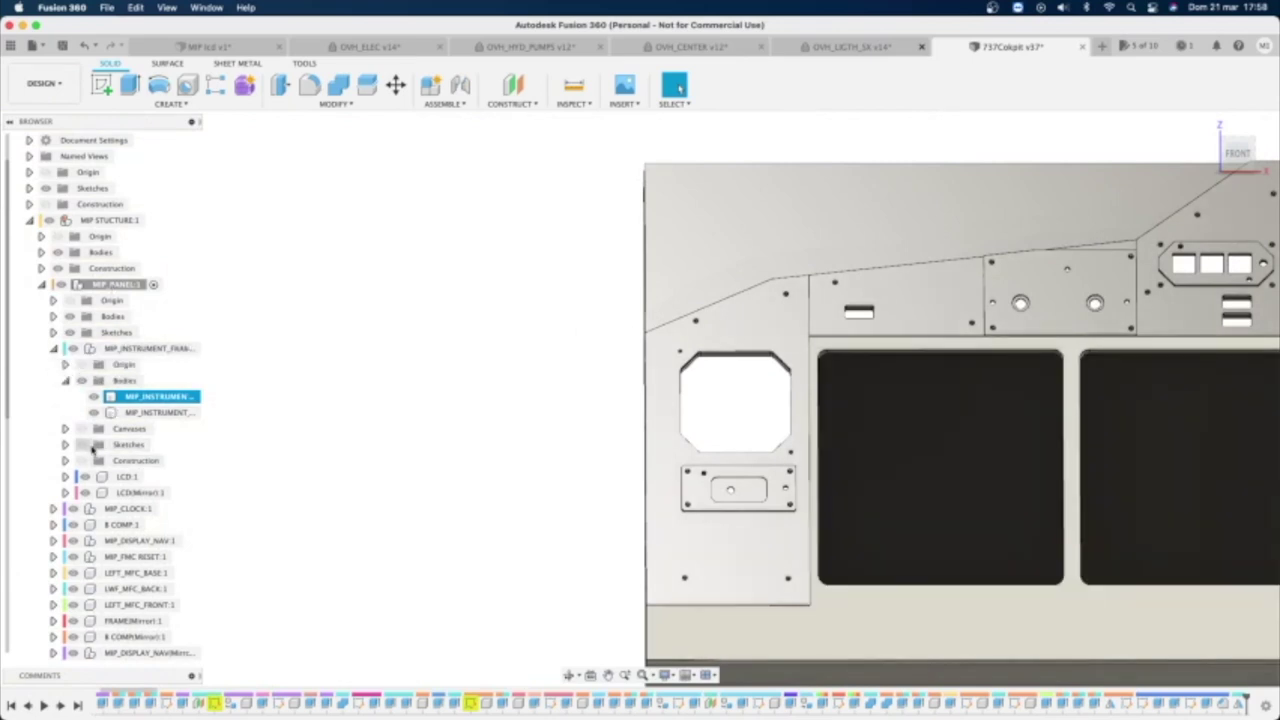
pyautogui.click(84, 445)
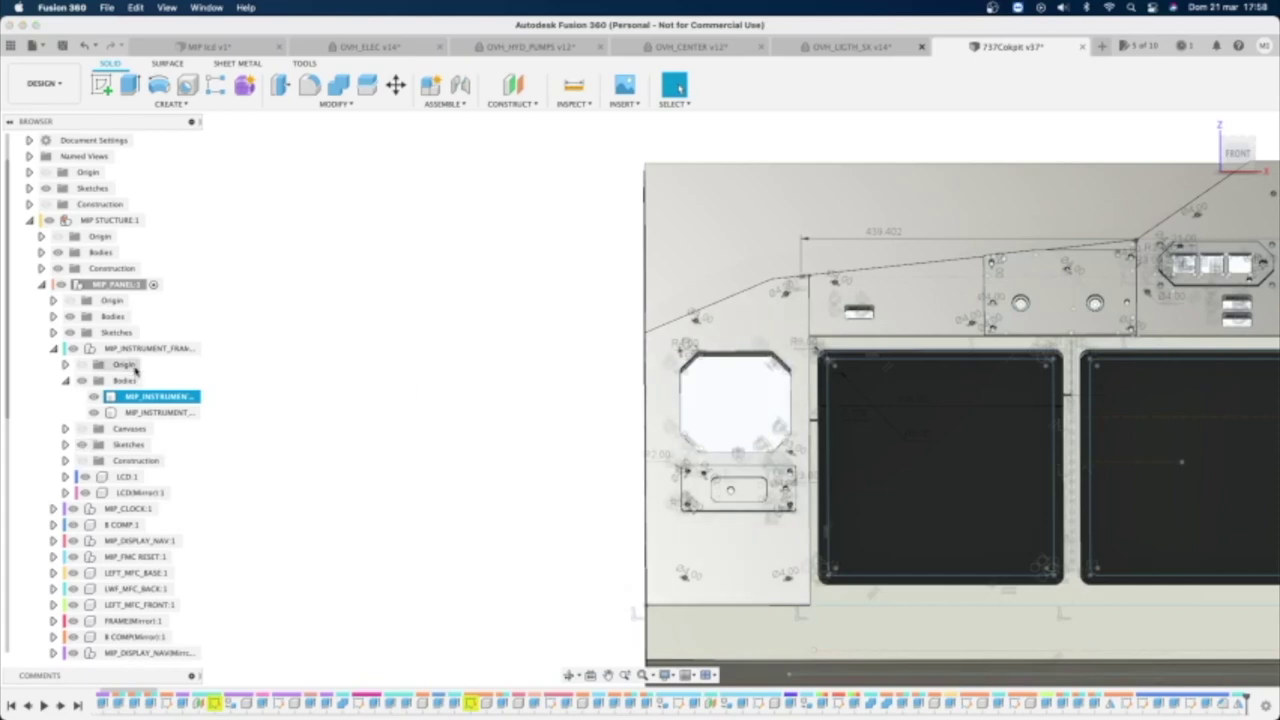
pyautogui.scroll(10, 1020, 365)
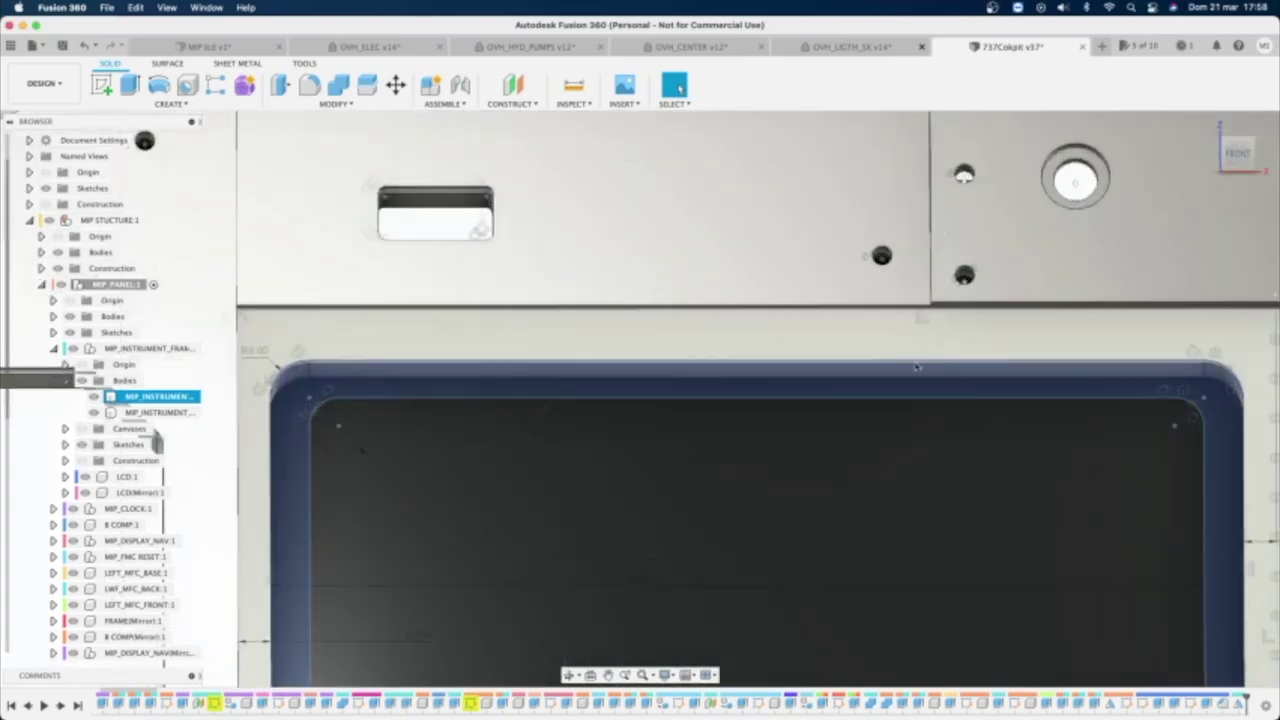
# Extrude the three selected instrument frame sketch profiles at the pair of display openings as a new component.
pyautogui.scroll(-10, 800, 357)
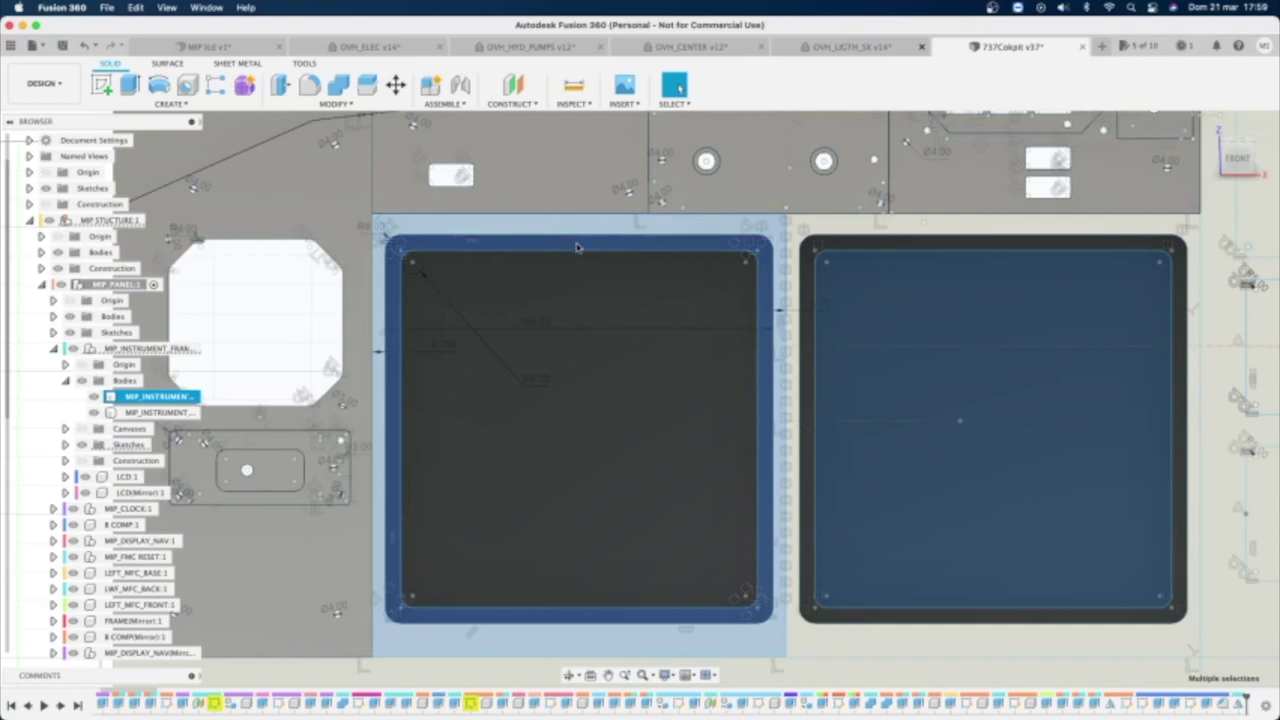
pyautogui.press('e')
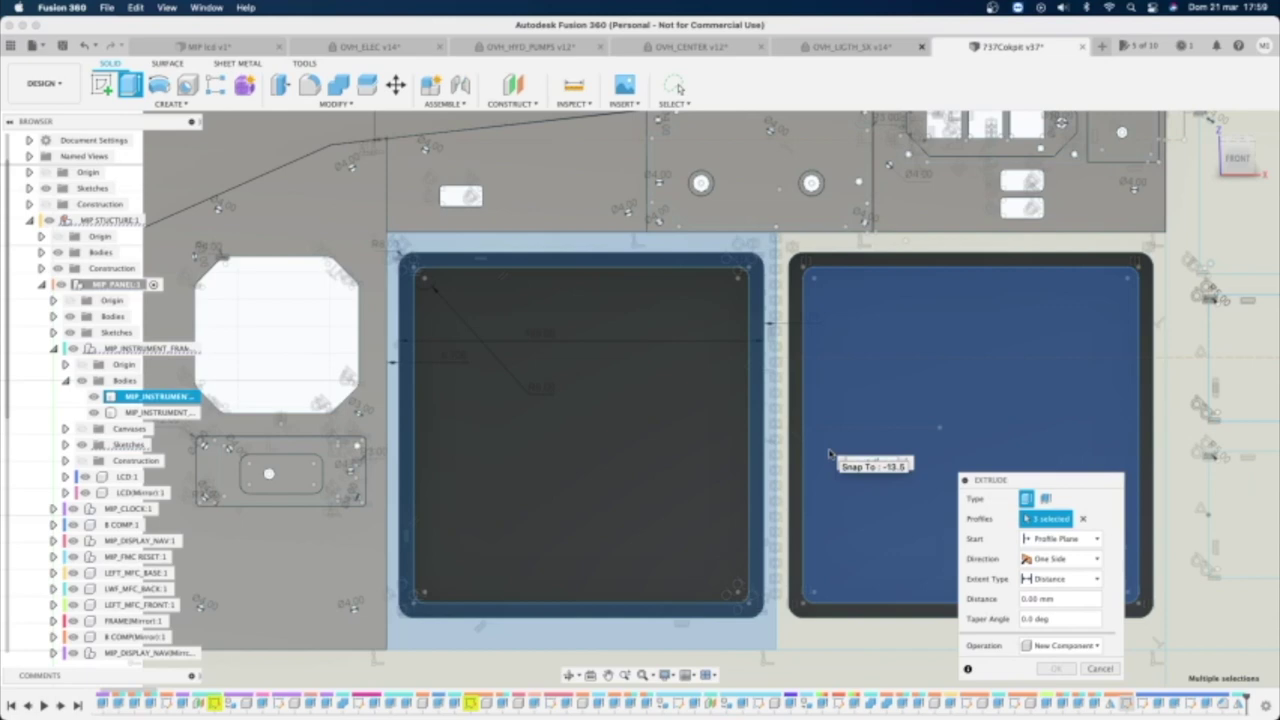
pyautogui.moveTo(834, 451); pyautogui.dragTo(829, 455)
pyautogui.press('Return')
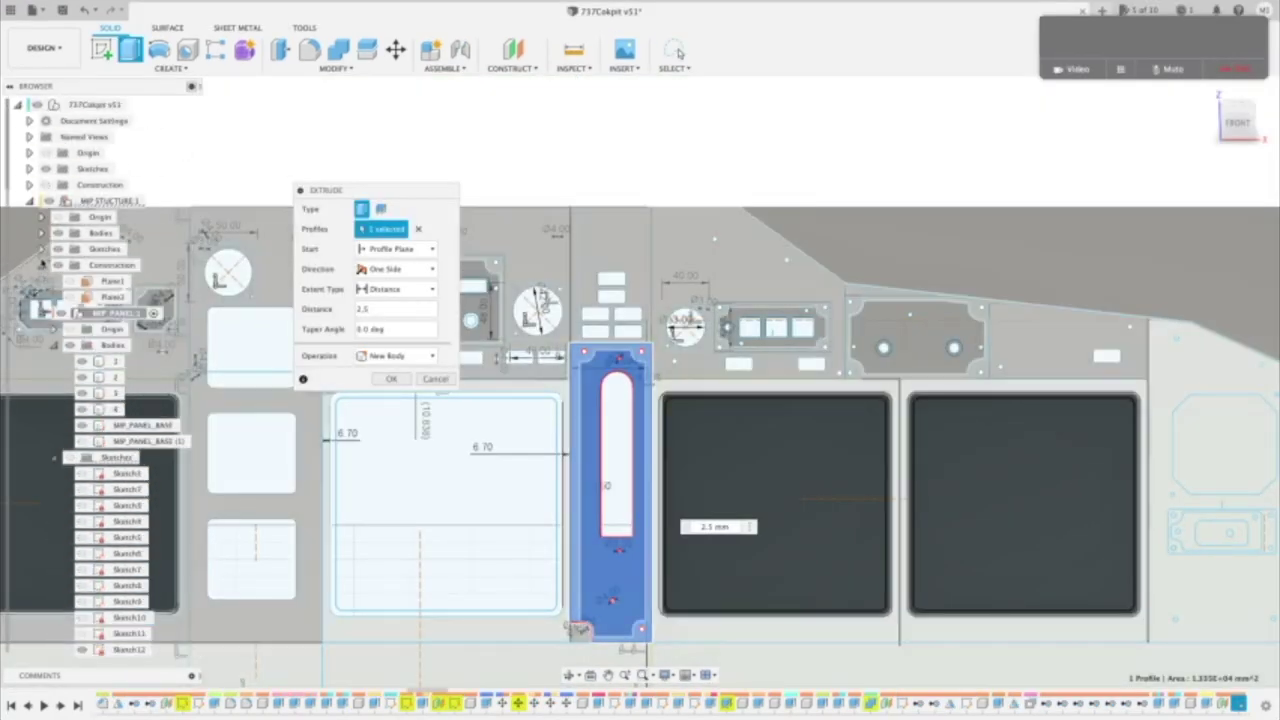
# Extrude the tall gear lever plate profile with the rounded slot 2.5 mm as a new component.
pyautogui.click(397, 356)
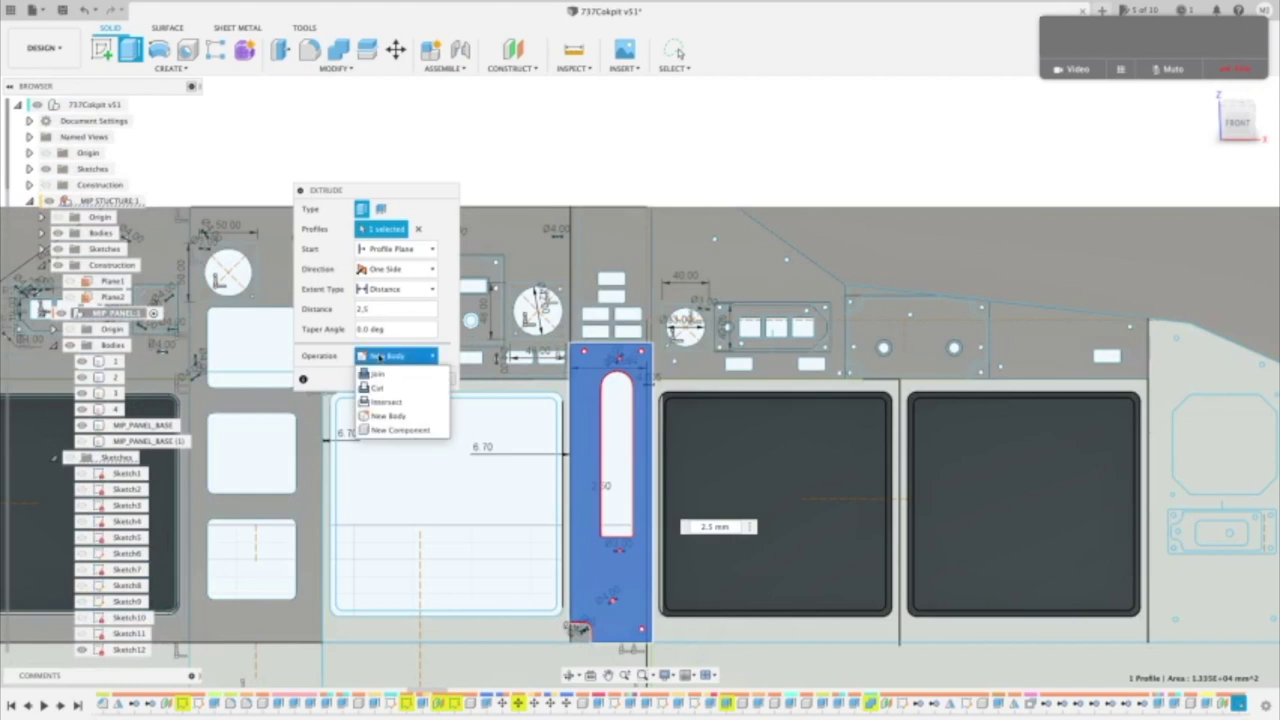
pyautogui.click(405, 430)
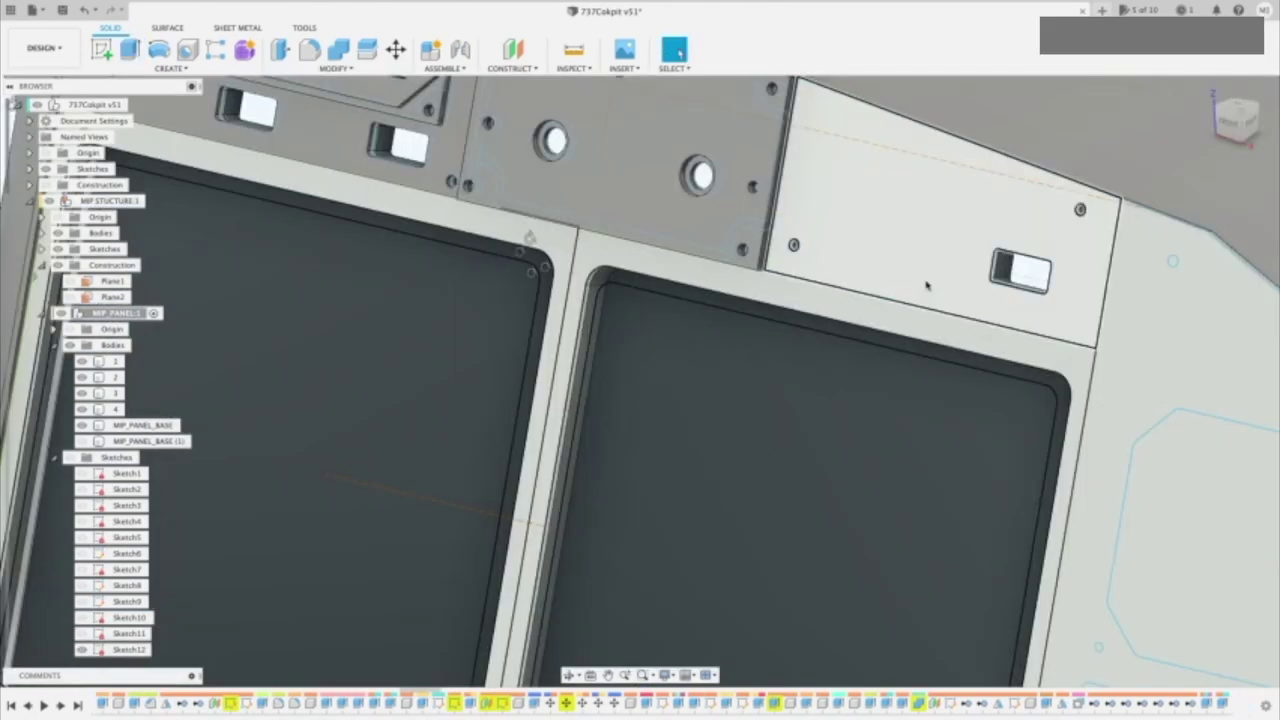
# Extrude the sloped-top plate profile with the small rectangular cutout above the outer display opening by 2.5 mm.
pyautogui.click(927, 286)
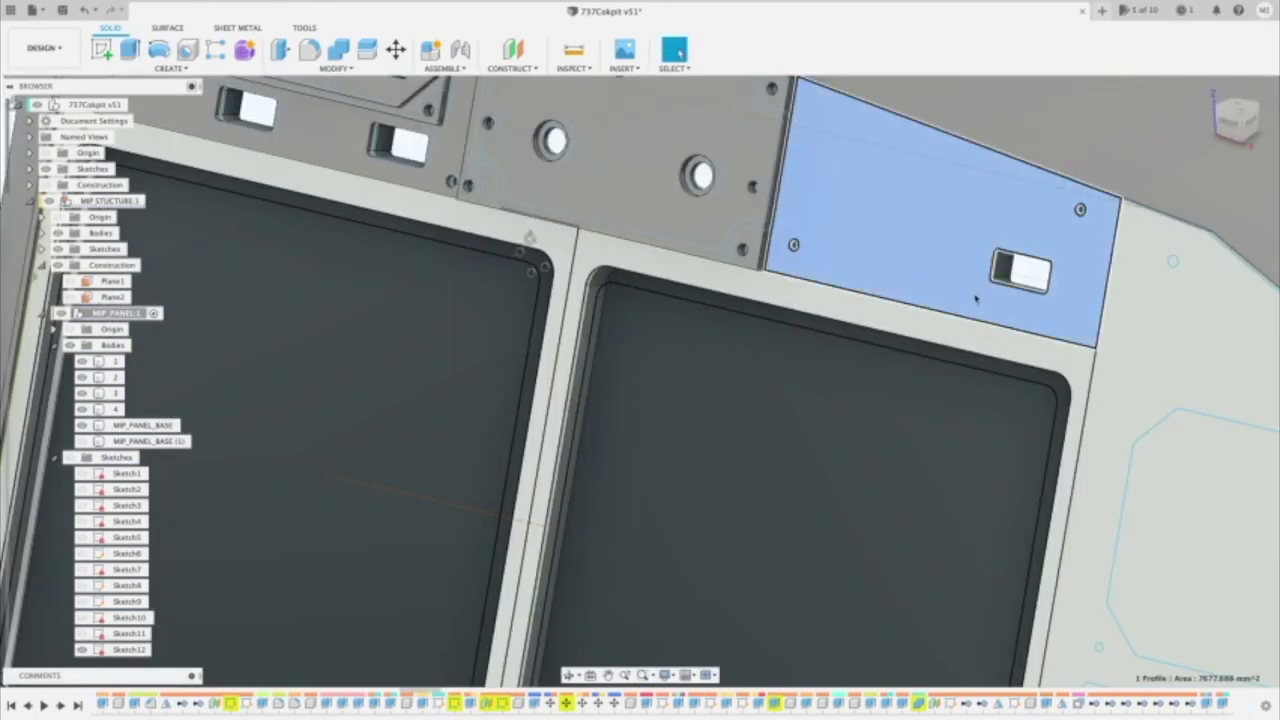
pyautogui.press('e')
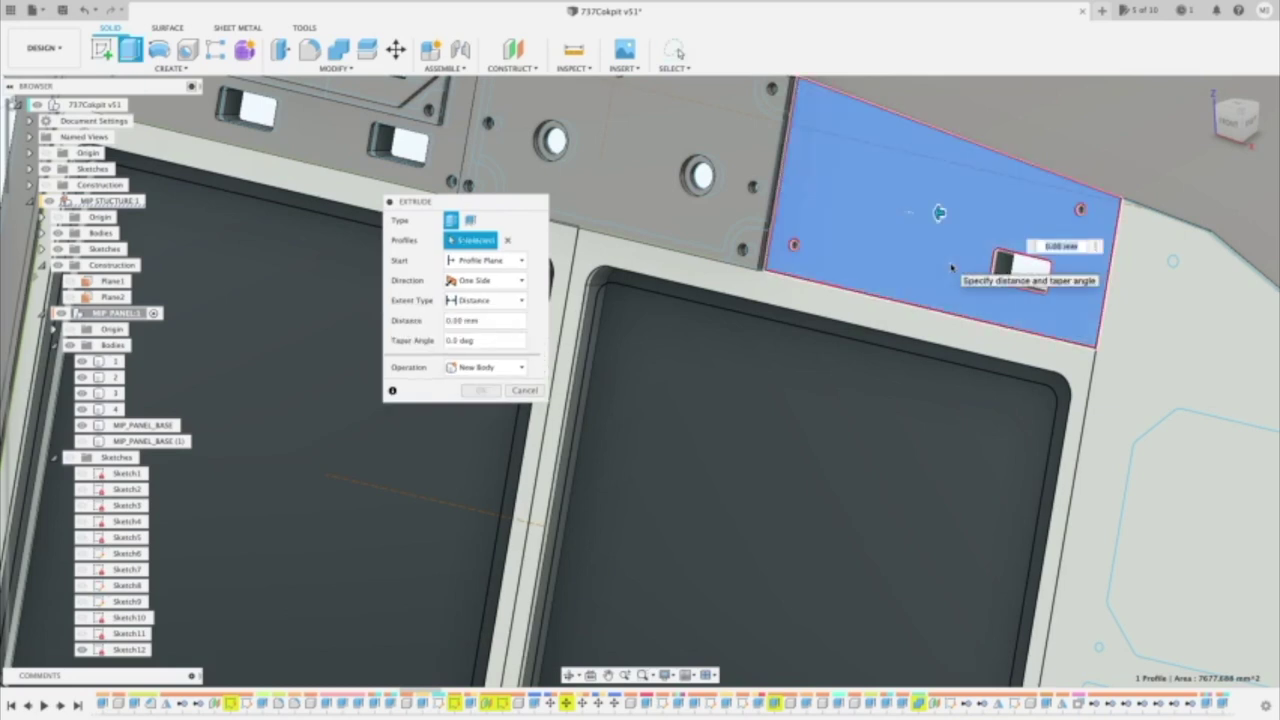
pyautogui.write('2.5')
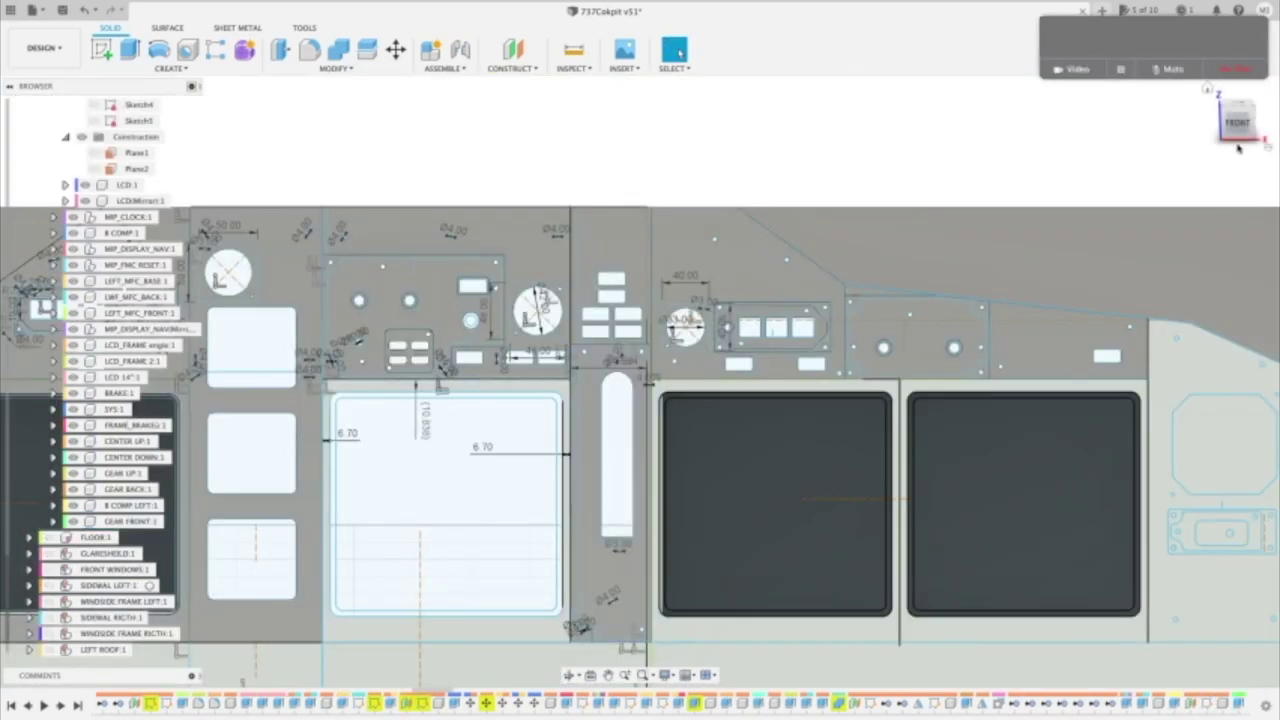
# Extrude the two frame profiles around the display opening beside the gear lever slot 2.5 mm as a new component.
pyautogui.moveTo(1237, 126); pyautogui.dragTo(1195, 108)
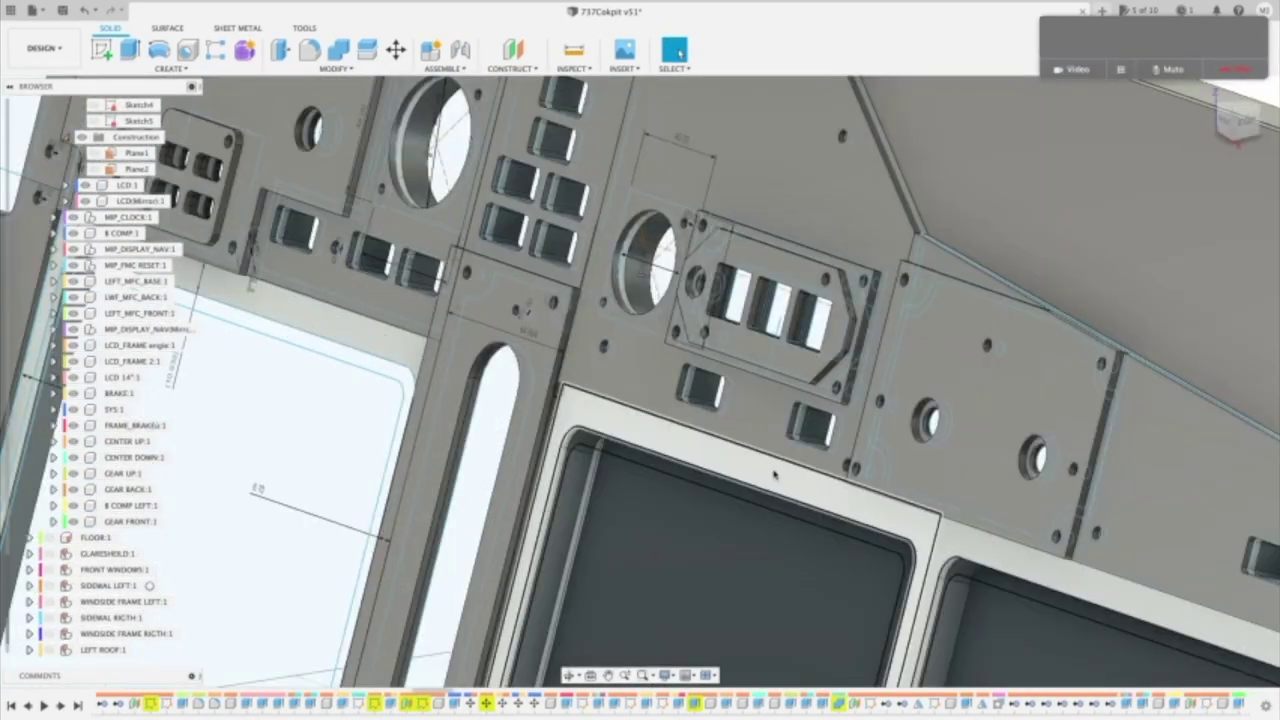
pyautogui.click(773, 476)
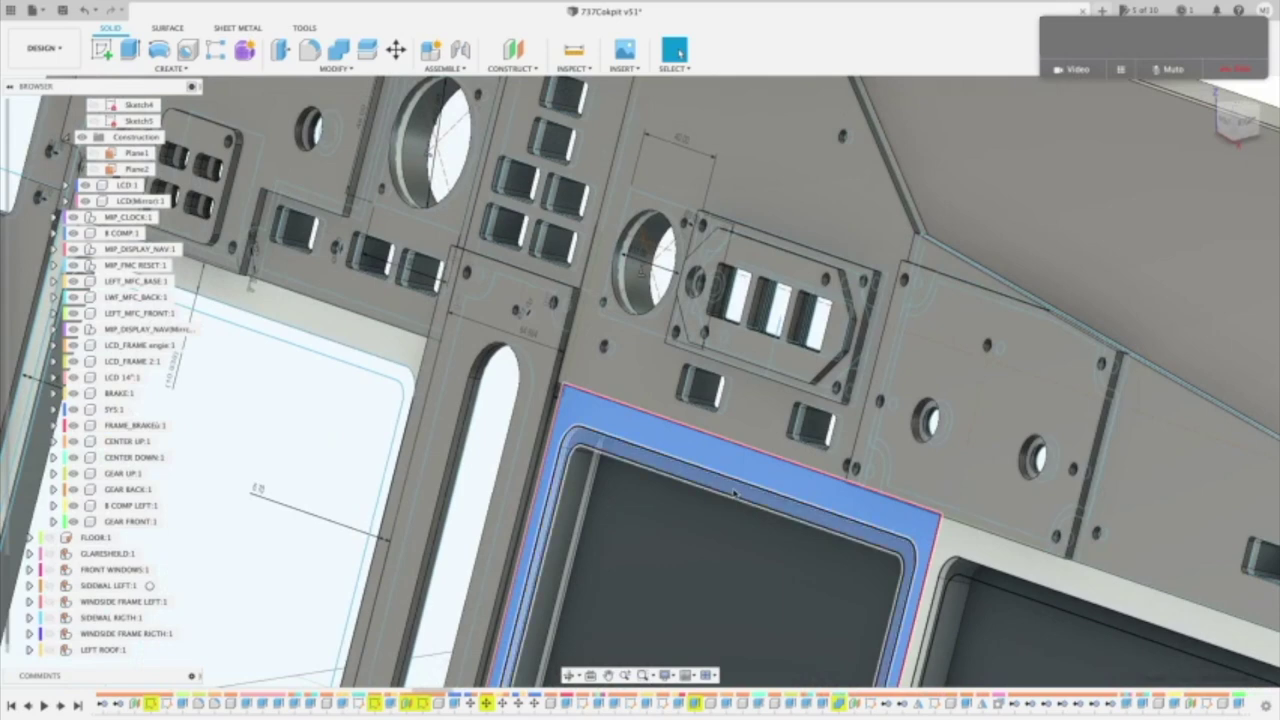
pyautogui.scroll(-4, 735, 492)
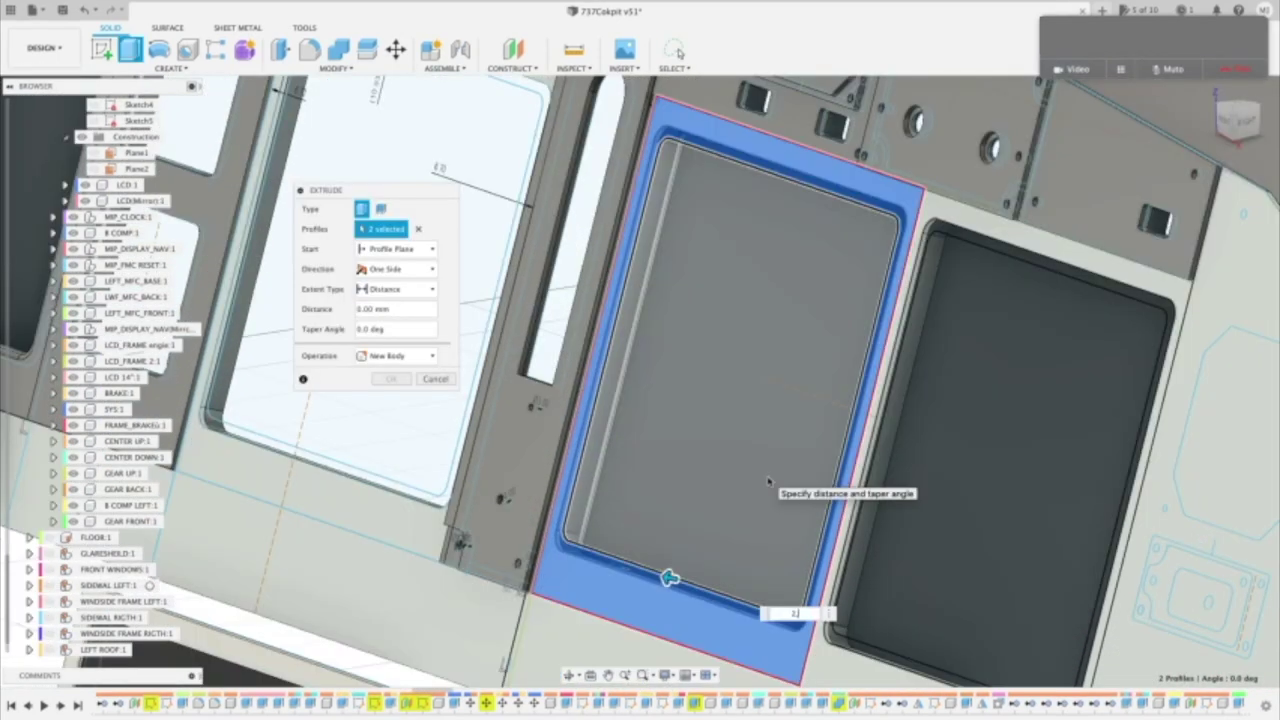
pyautogui.write('2,5')
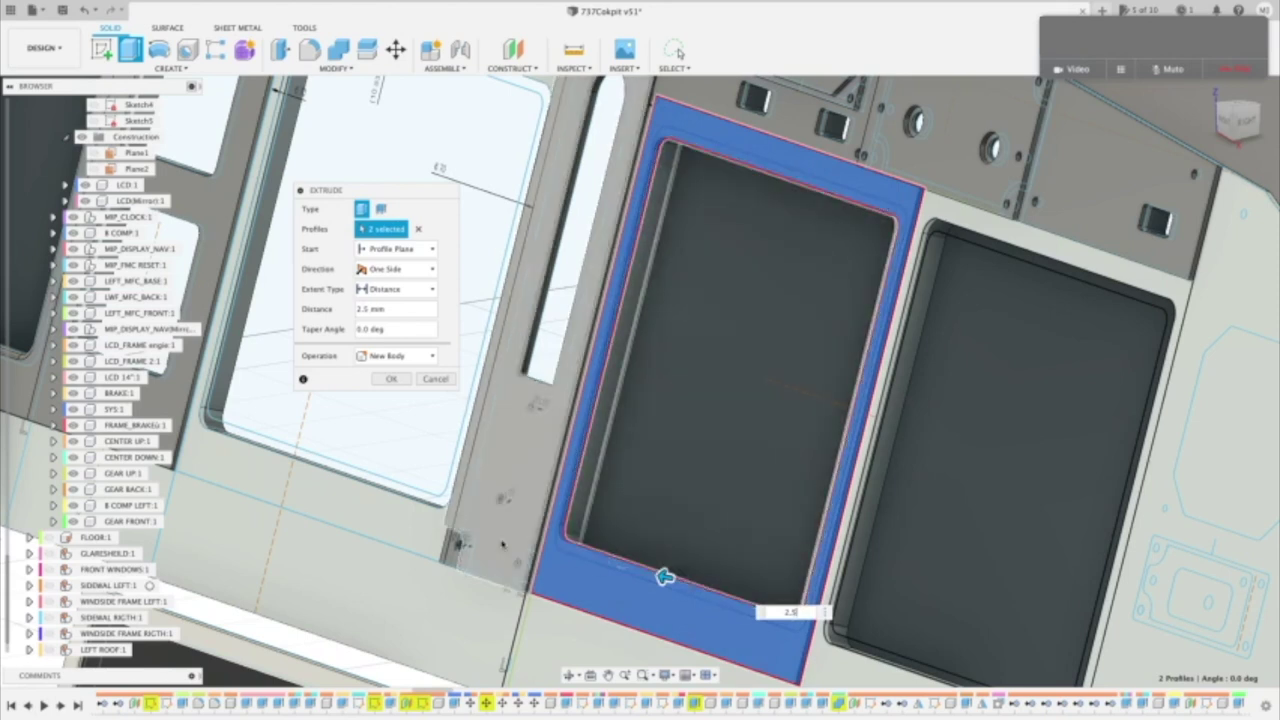
pyautogui.click(395, 356)
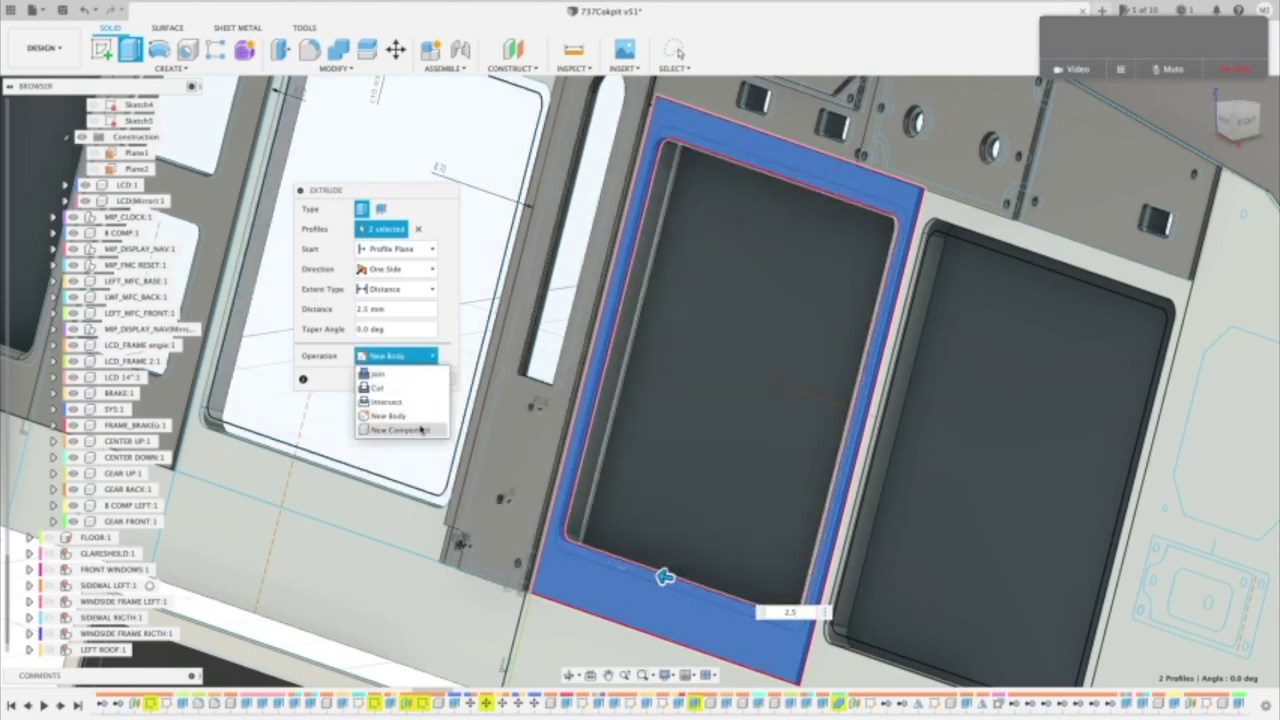
pyautogui.click(418, 428)
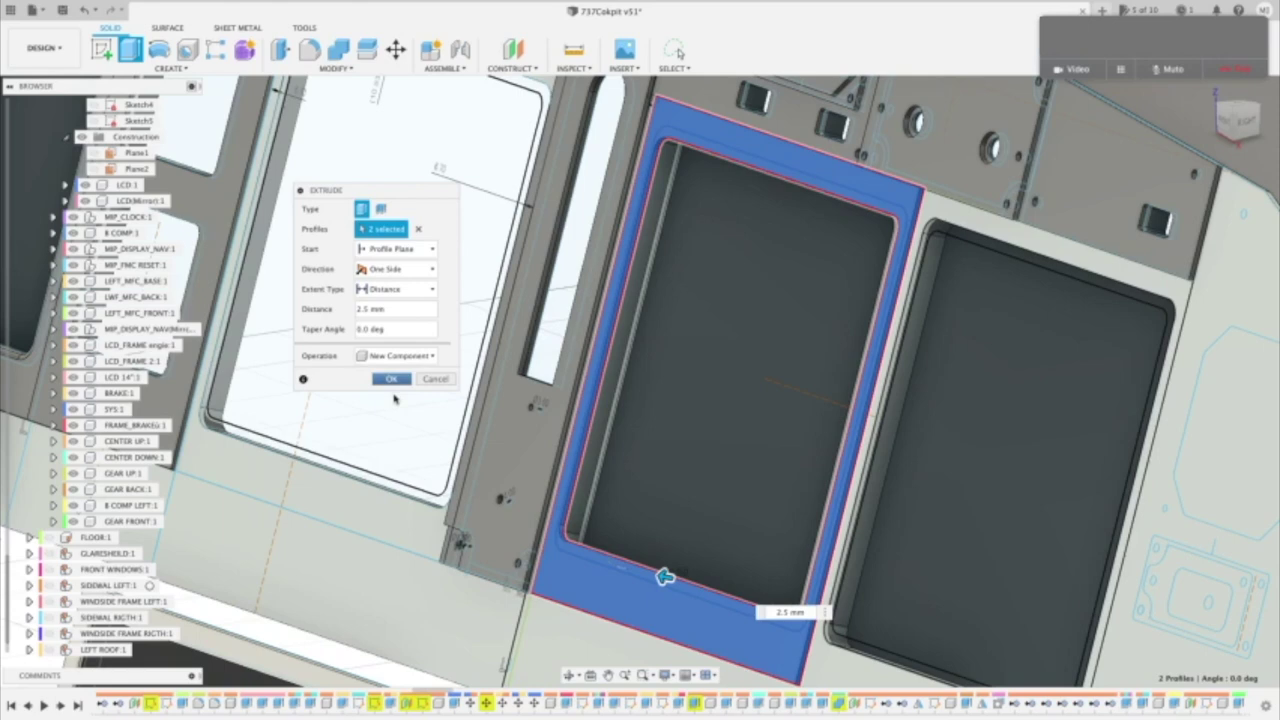
pyautogui.press('Return')
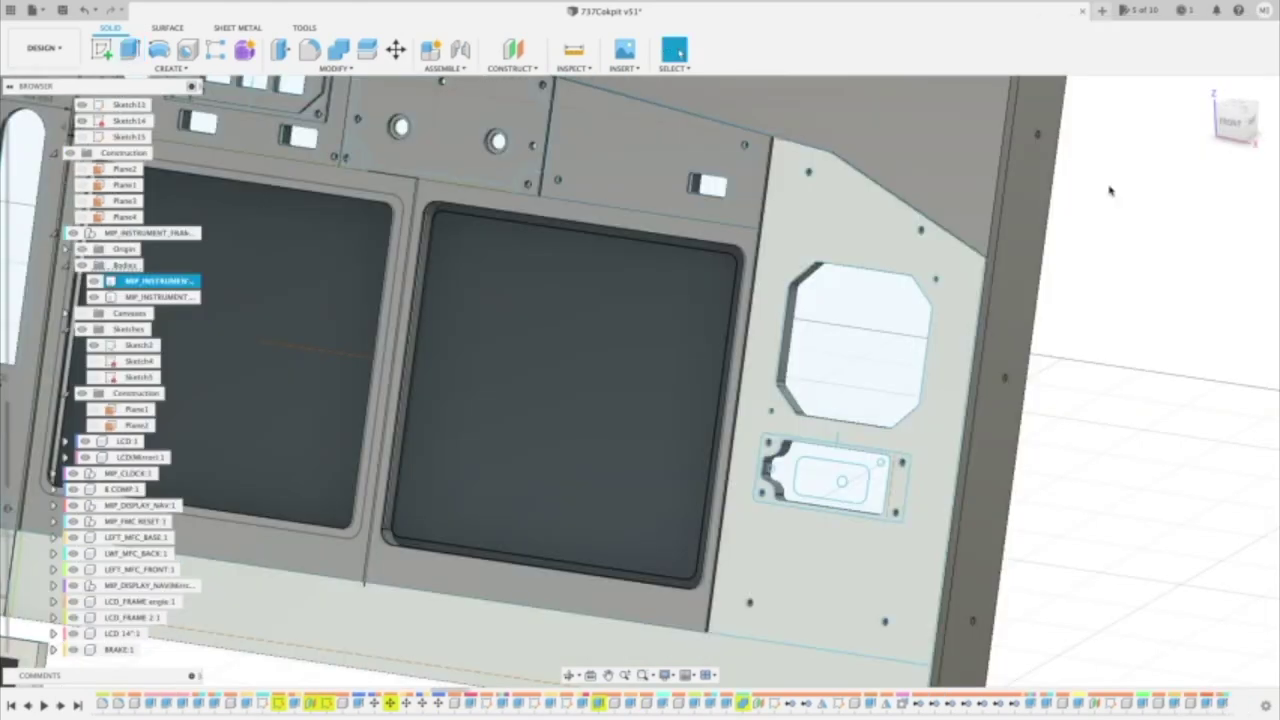
# Extrude the clock plate profile around the octagonal opening beside the outer display as a new component.
pyautogui.click(764, 322)
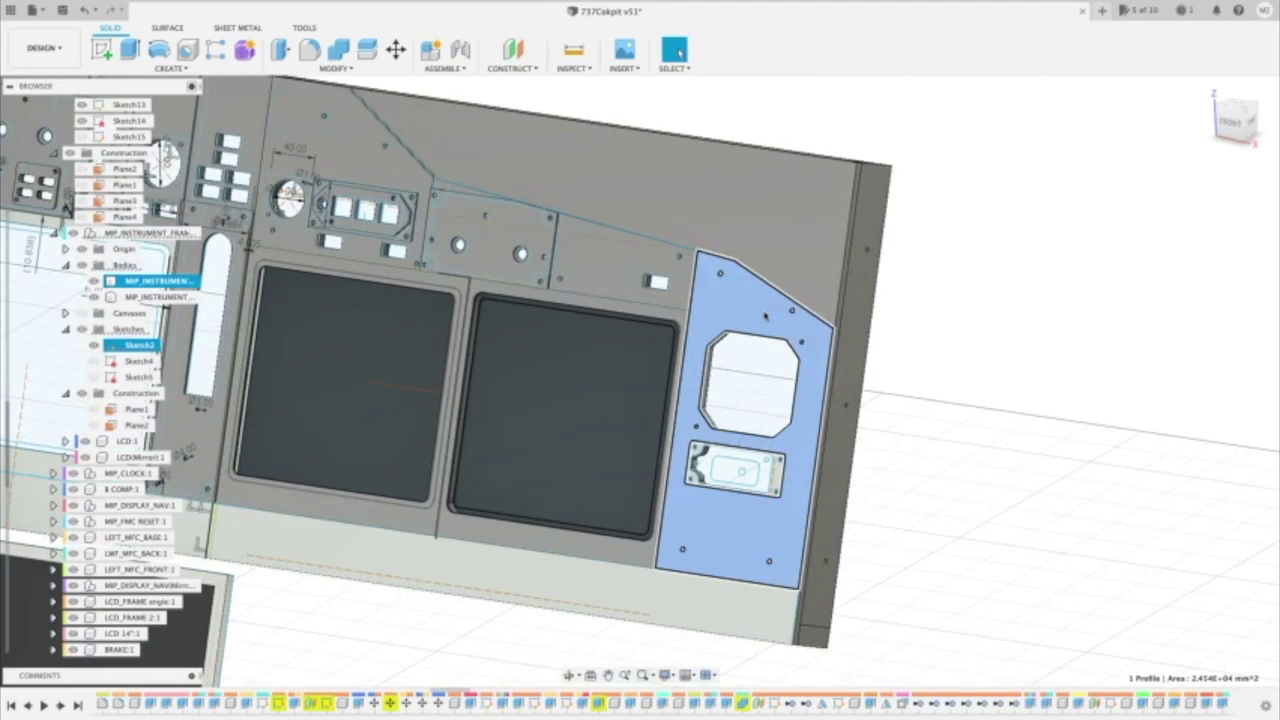
pyautogui.press('e')
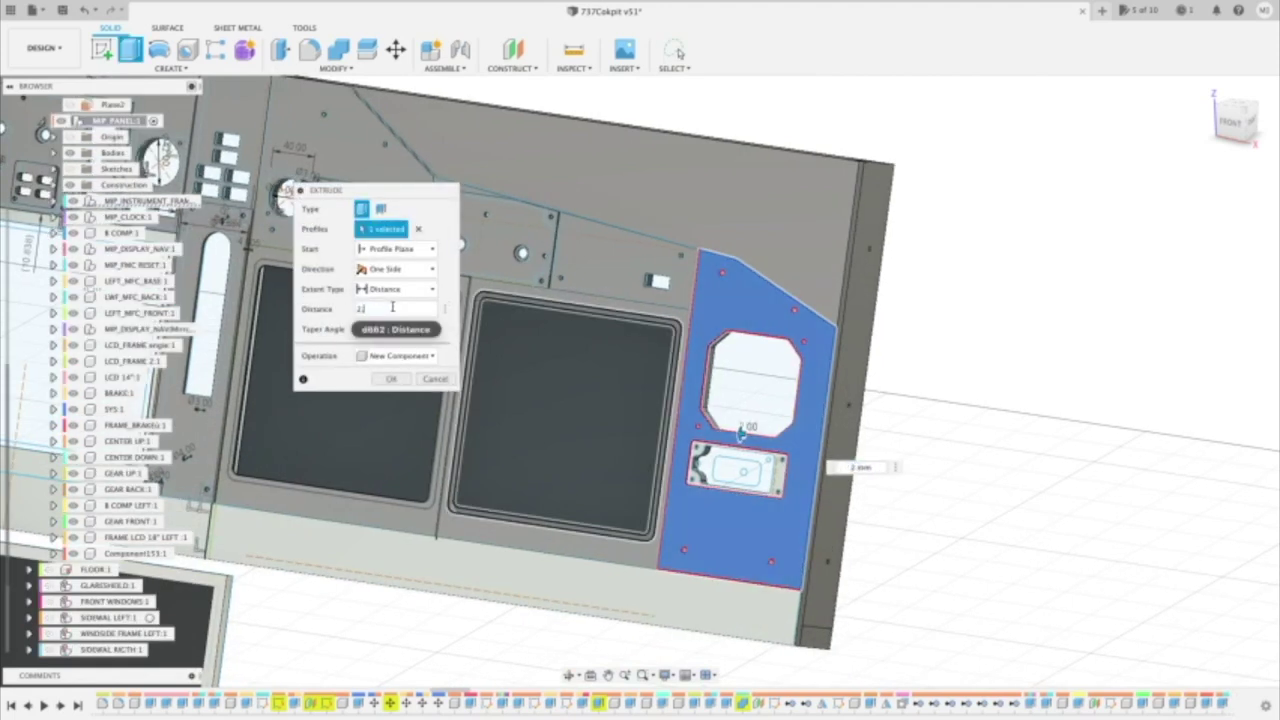
pyautogui.press('Return')
# Extrude the three profiles of the small rectangular plate below the octagonal clock opening 2.5 mm as a new body.
pyautogui.scroll(5, 676, 410)
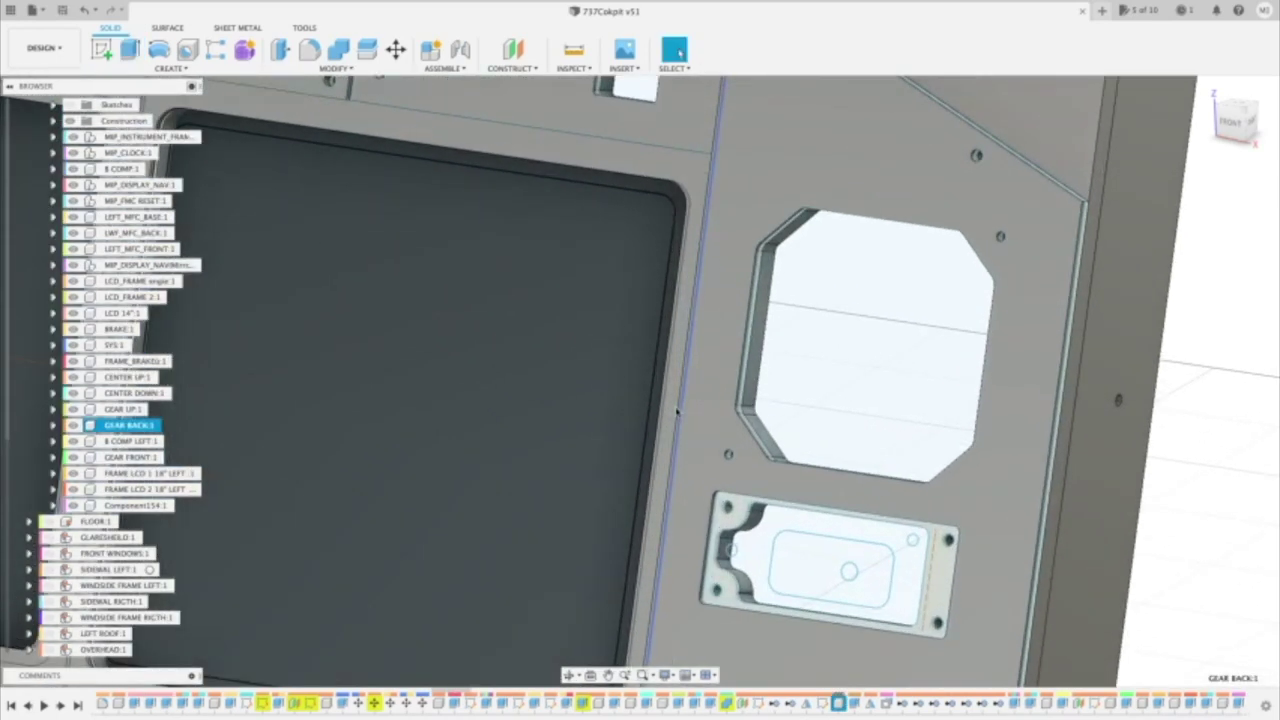
pyautogui.press('e')
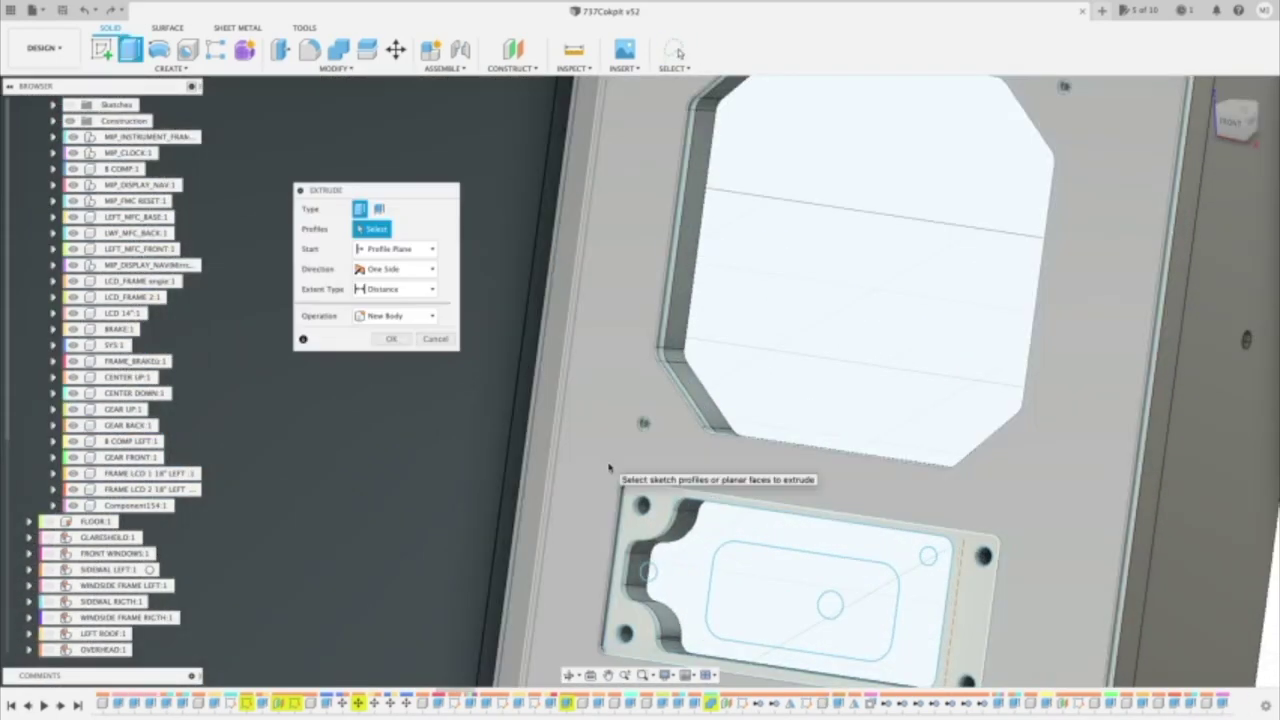
pyautogui.scroll(3, 649, 474)
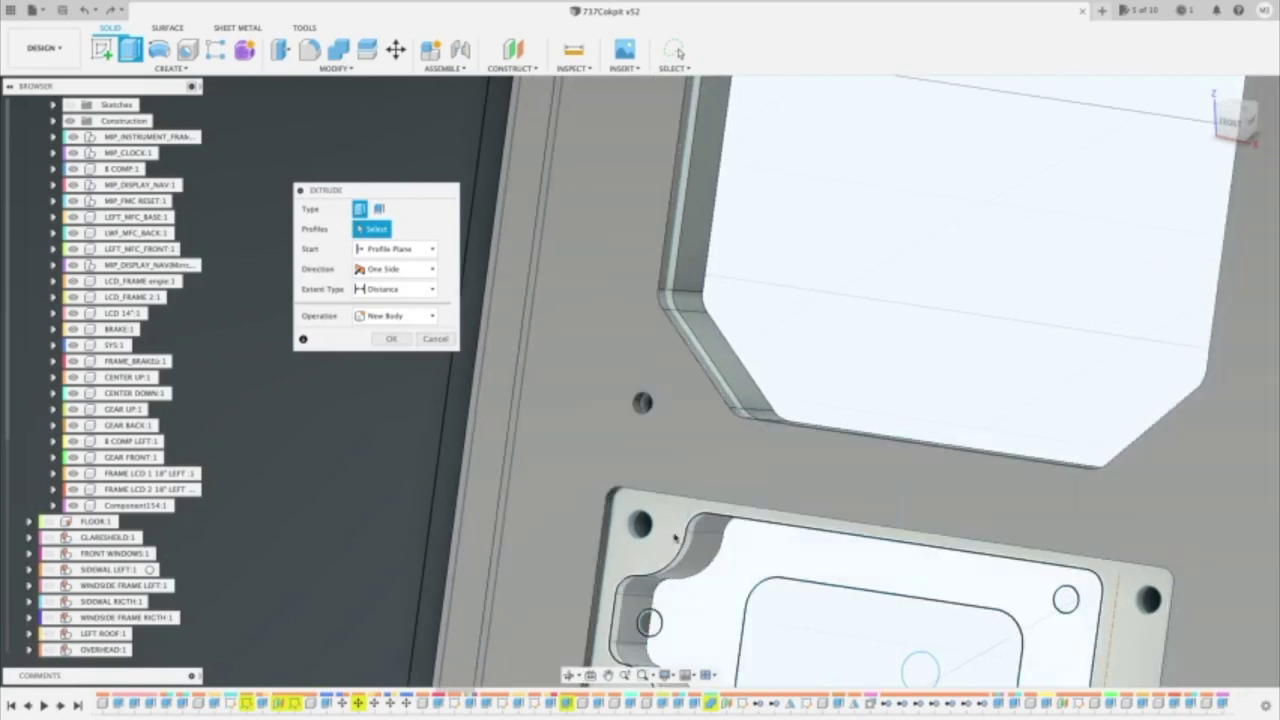
pyautogui.click(674, 538)
pyautogui.scroll(-1, 671, 556)
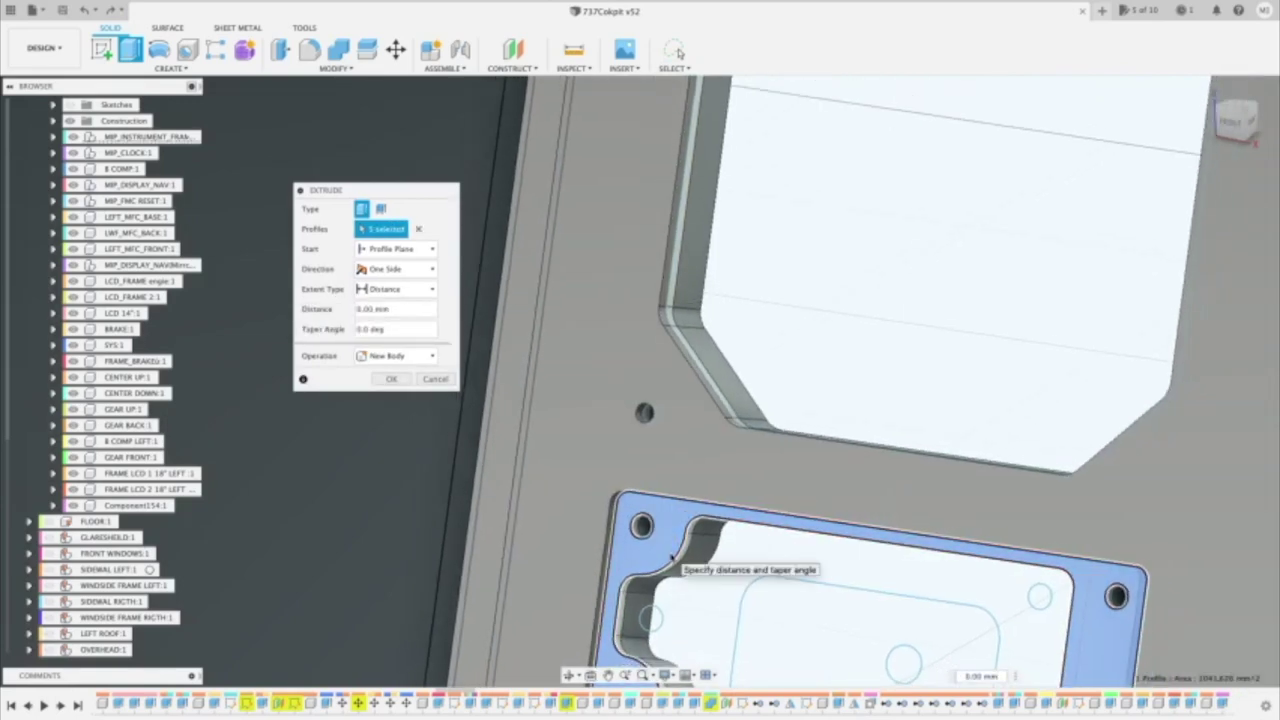
pyautogui.scroll(-4, 672, 556)
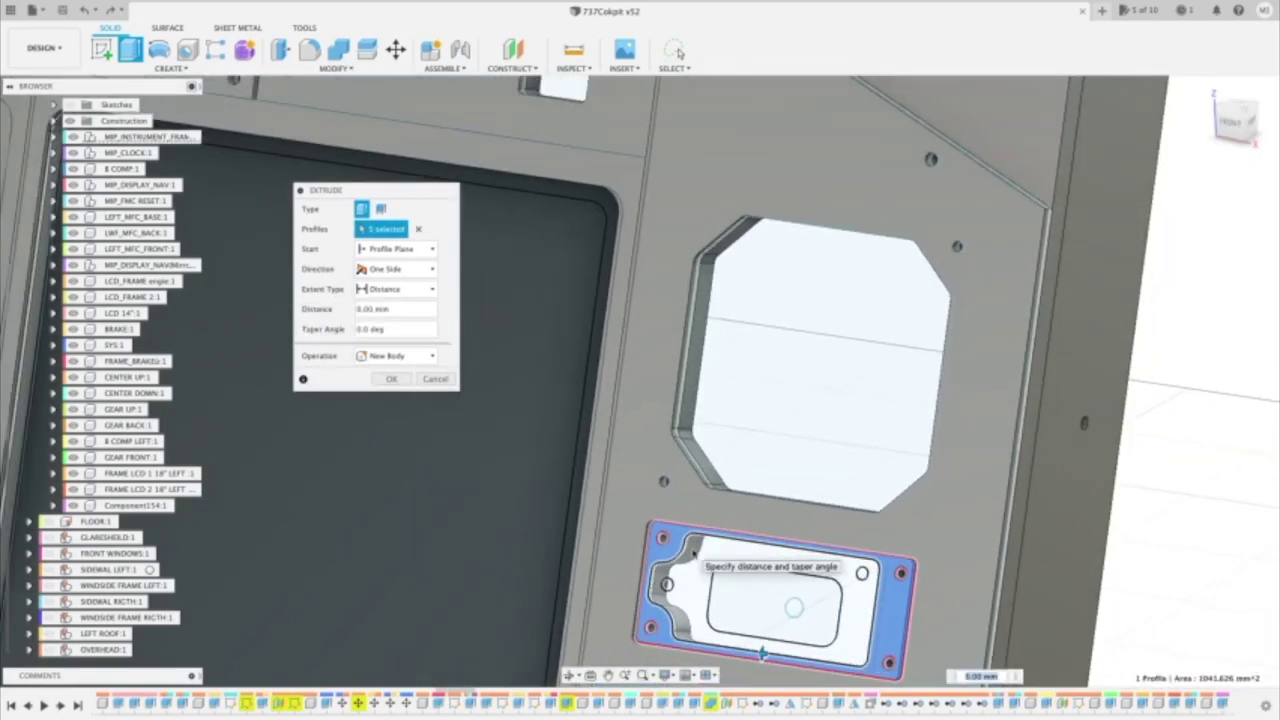
pyautogui.click(708, 558)
pyautogui.click(746, 583)
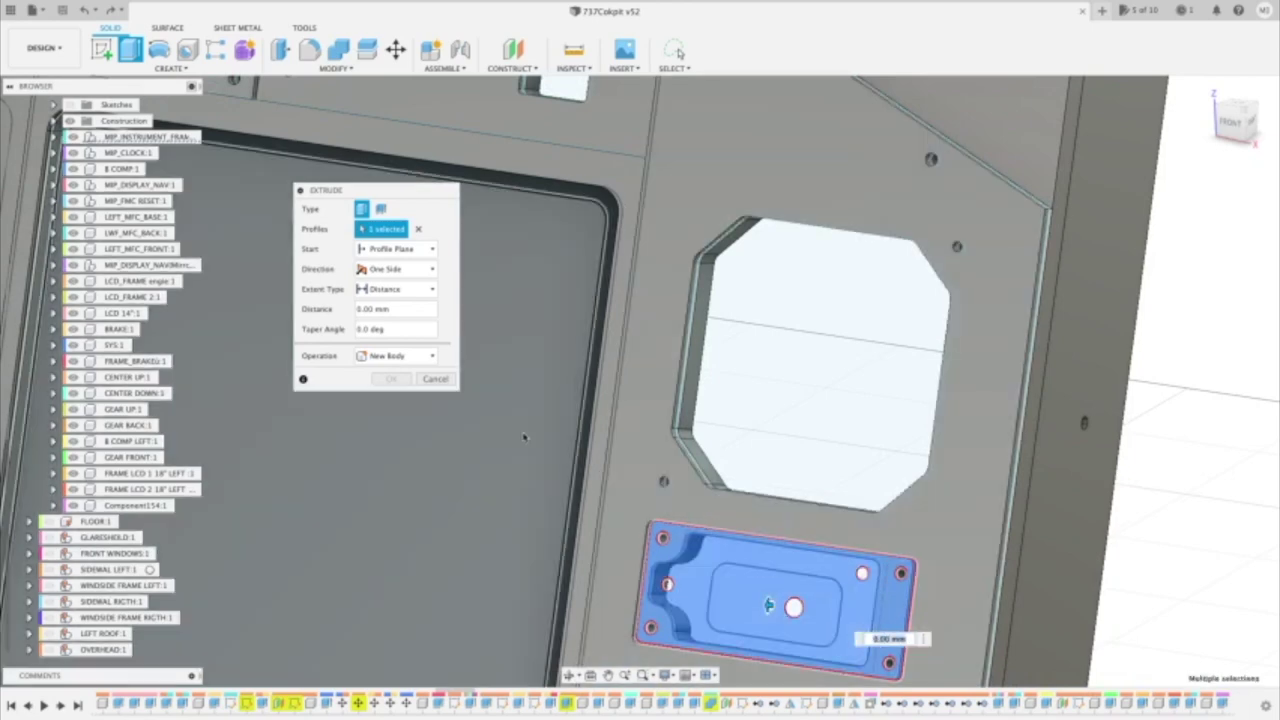
pyautogui.click(700, 545)
pyautogui.write('2.5')
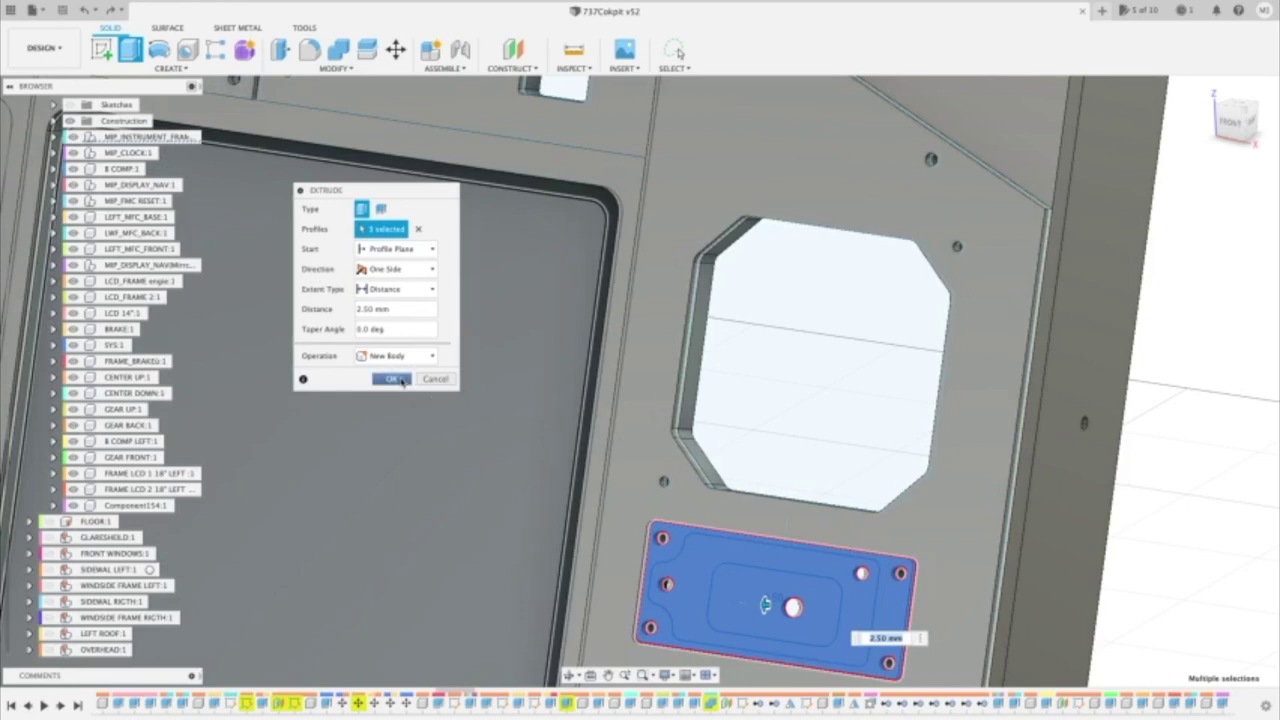
pyautogui.click(391, 379)
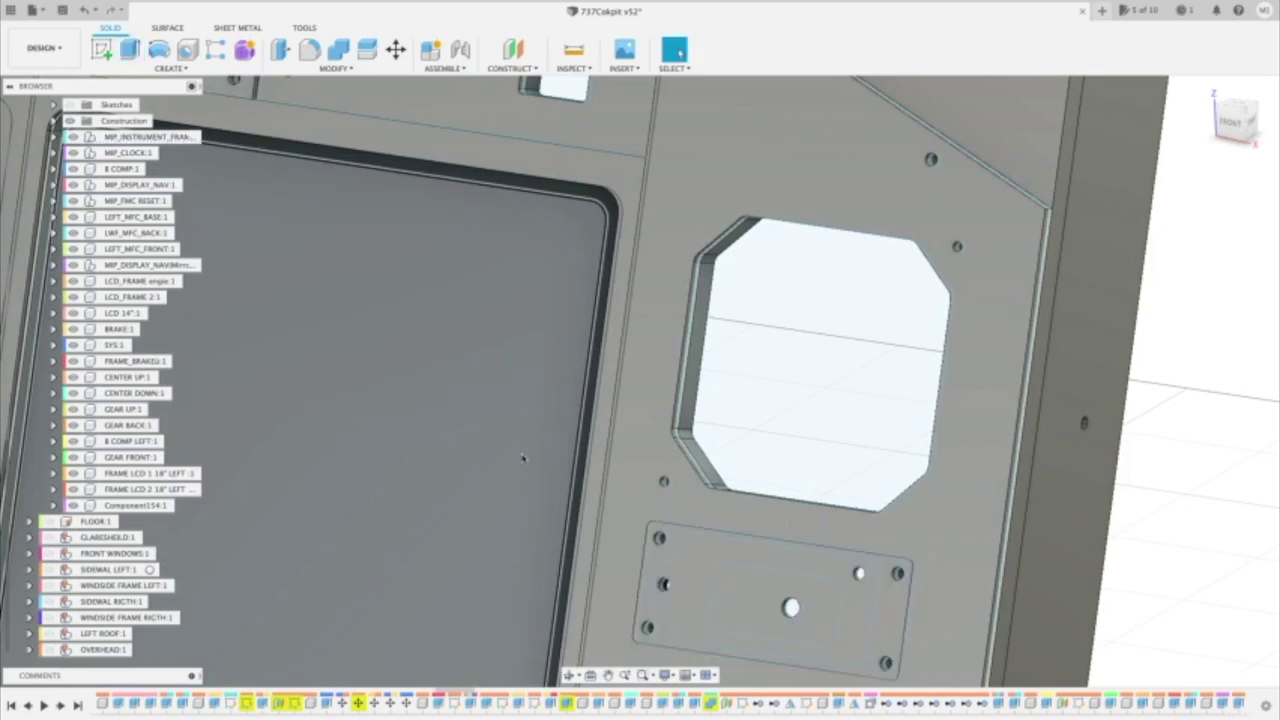
# Combine the small rectangular plate body with the surrounding clock plate using the Join operation.
pyautogui.click(340, 54)
pyautogui.click(339, 52)
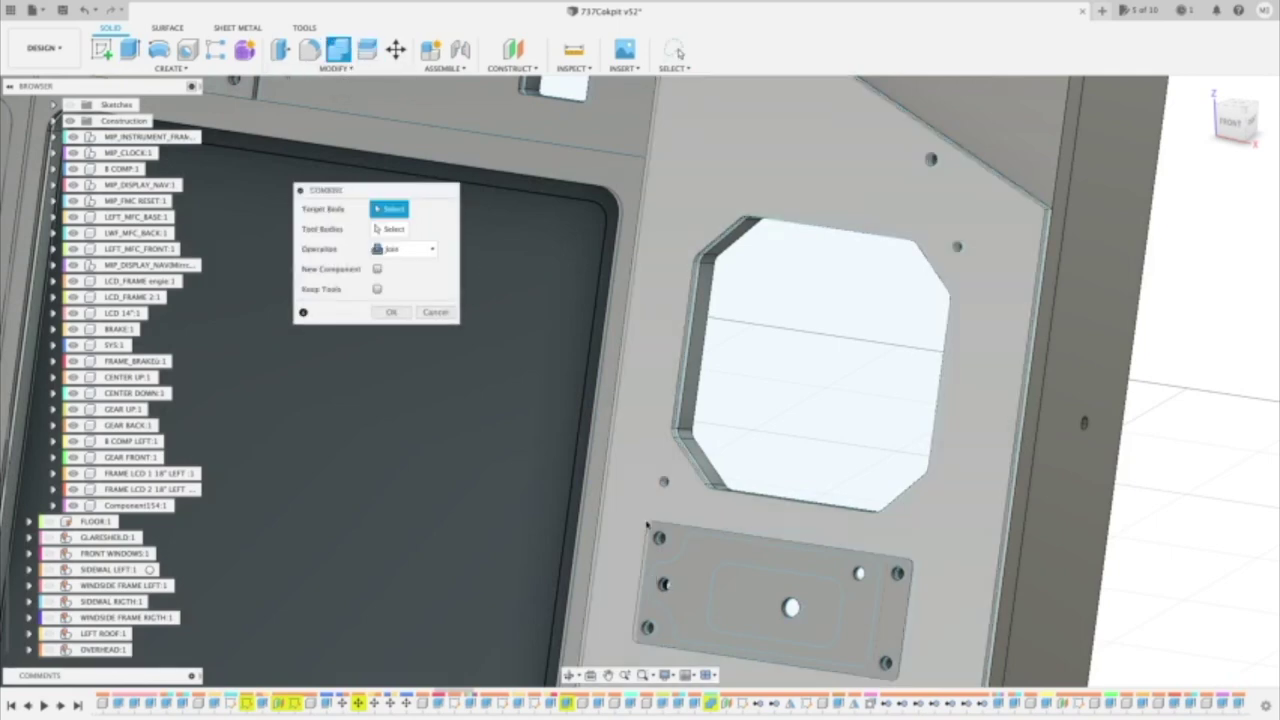
pyautogui.click(646, 522)
pyautogui.click(672, 543)
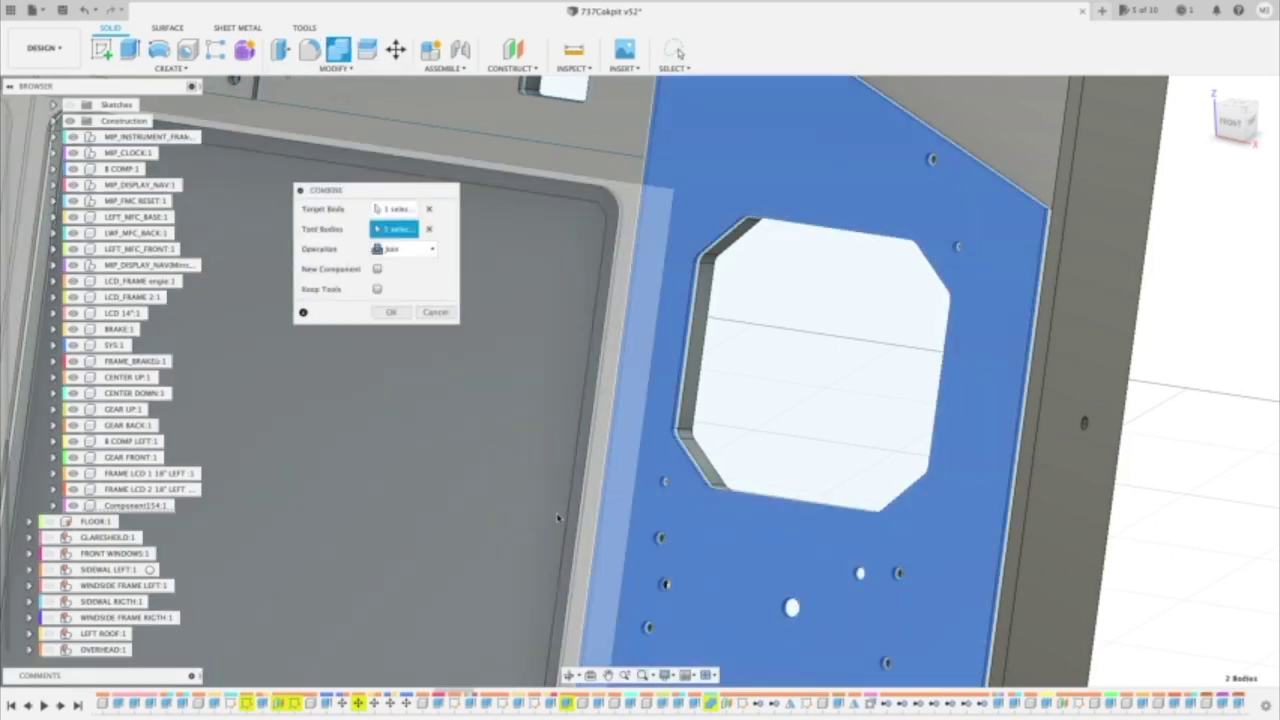
pyautogui.scroll(2, 100, 475)
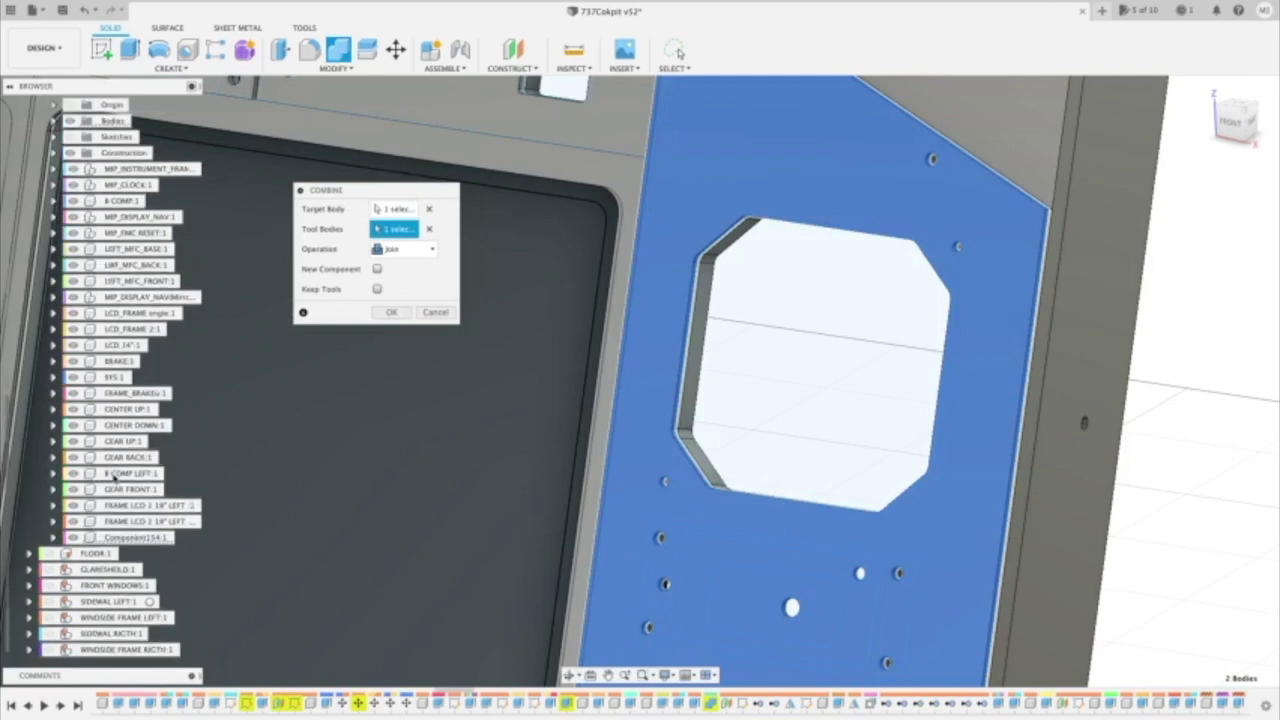
pyautogui.press('Return')
# Rename the joined clock plate component as CLOCK_DX FRAME and hide it.
pyautogui.scroll(-1, 191, 471)
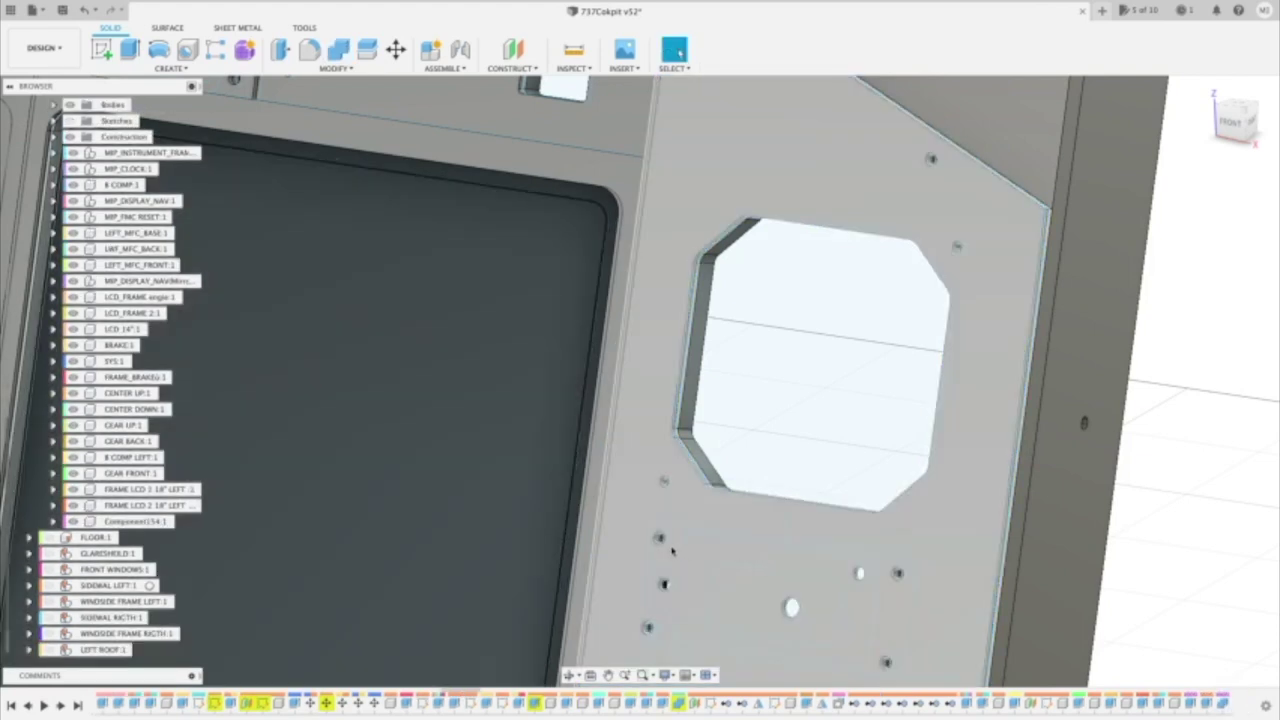
pyautogui.click(145, 522)
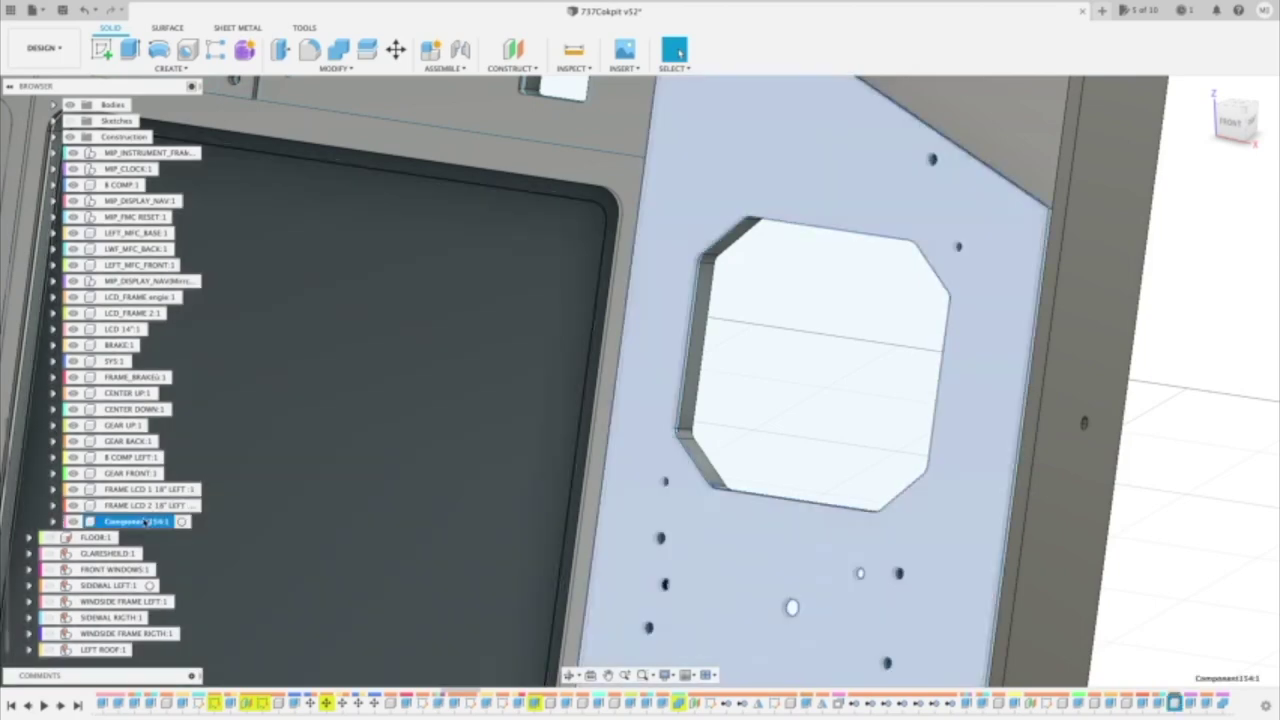
pyautogui.click(145, 522)
pyautogui.write('CLOCK_DX FRAME')
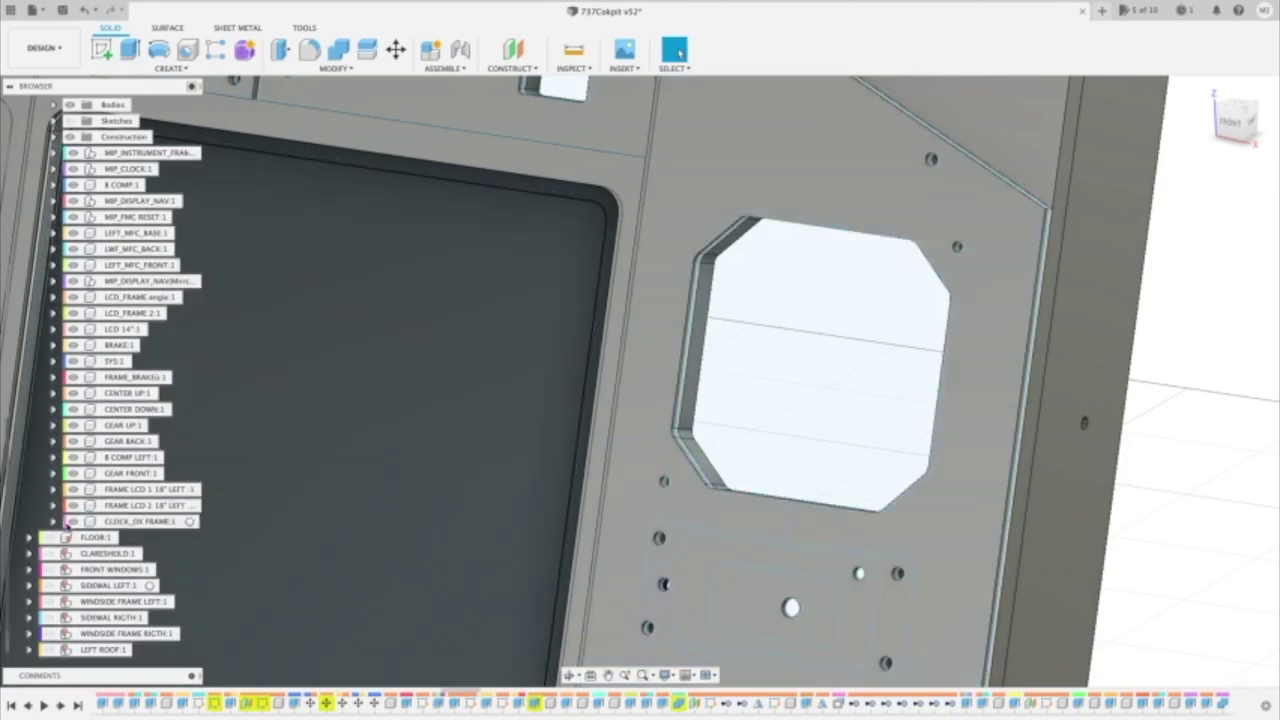
pyautogui.click(83, 521)
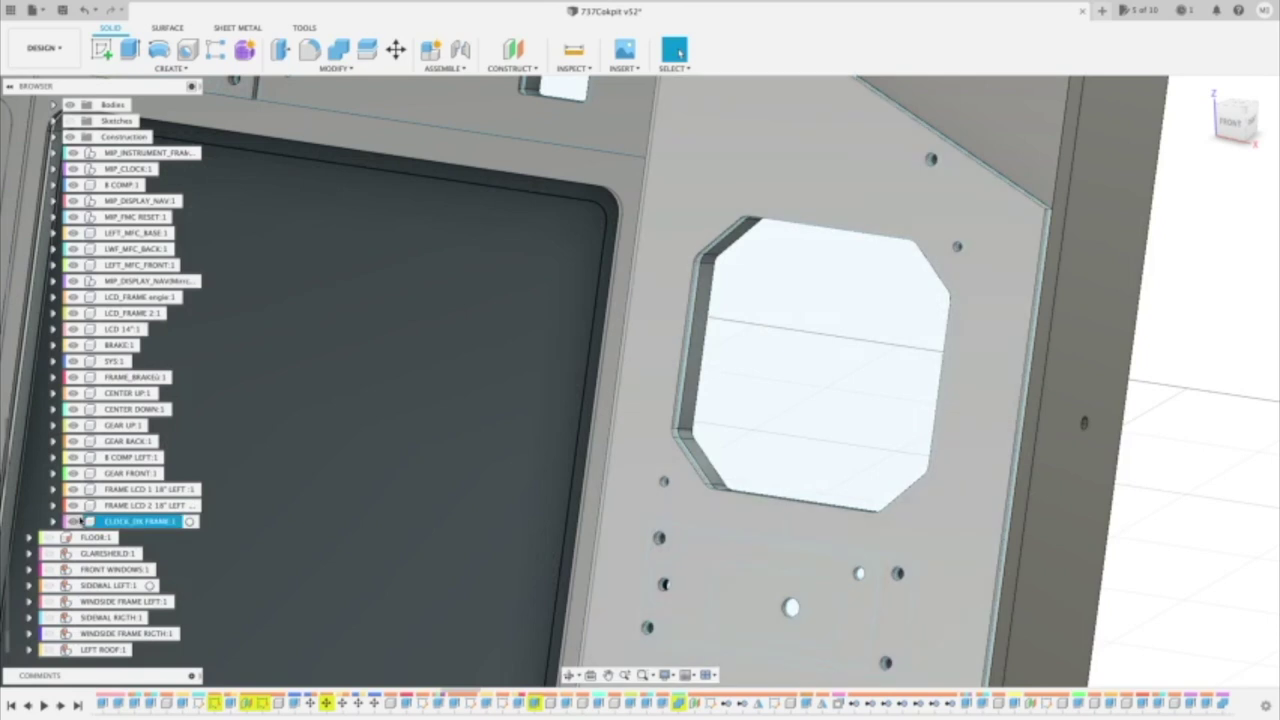
pyautogui.press('v')
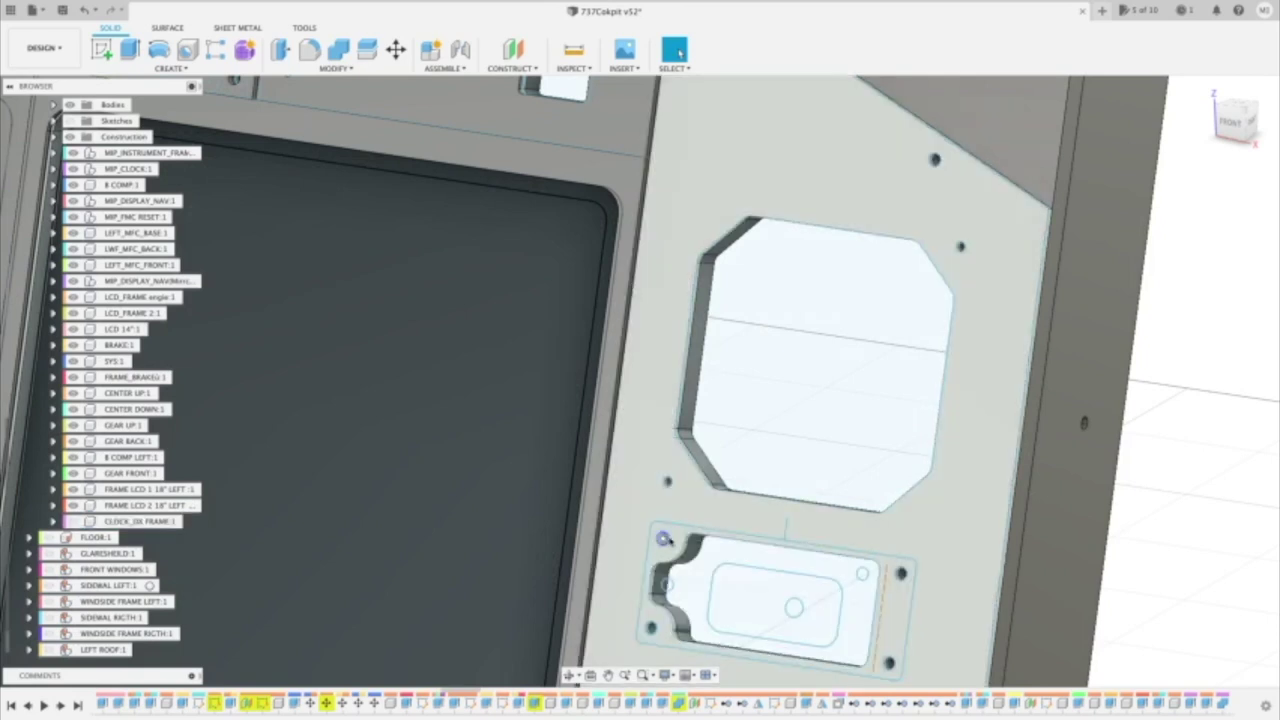
# Extrude the two profiles of the small rectangular plate below the octagonal opening 2.5 mm as a new body, with a 2.5 mm start offset.
pyautogui.click(679, 544)
pyautogui.keyDown('shift'); pyautogui.click(694, 558); pyautogui.keyUp('shift')
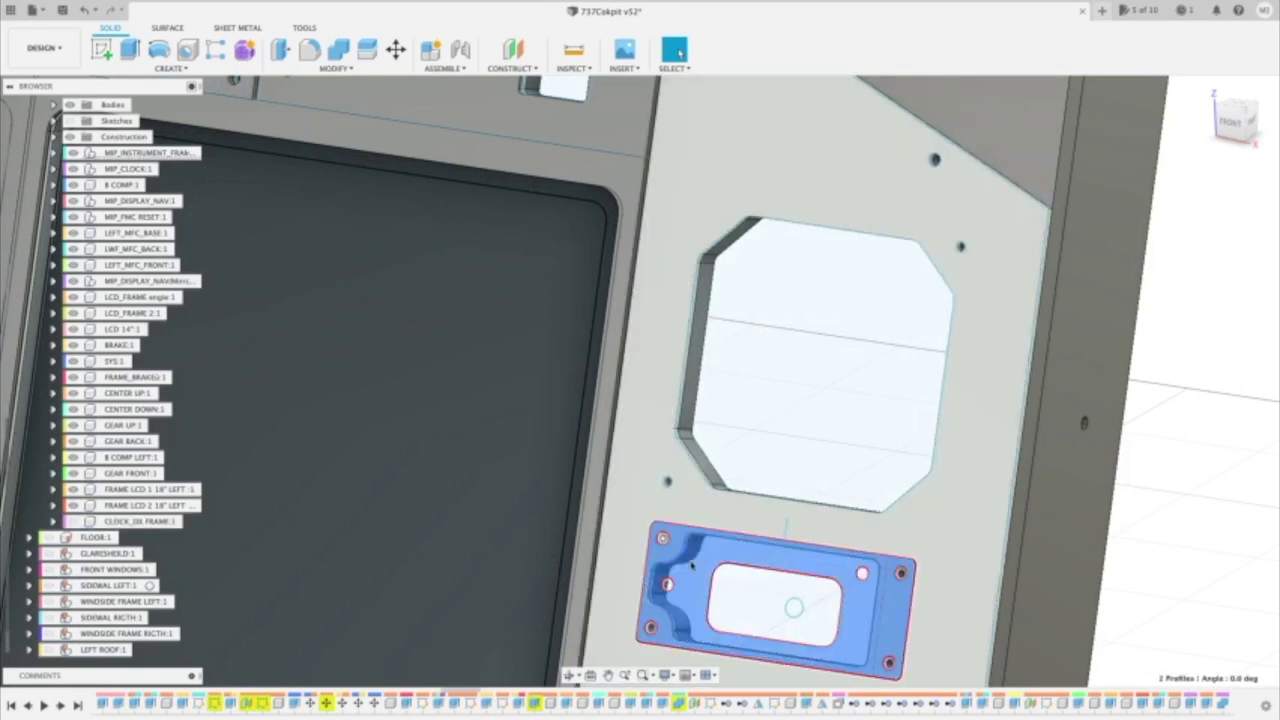
pyautogui.scroll(2, 773, 583)
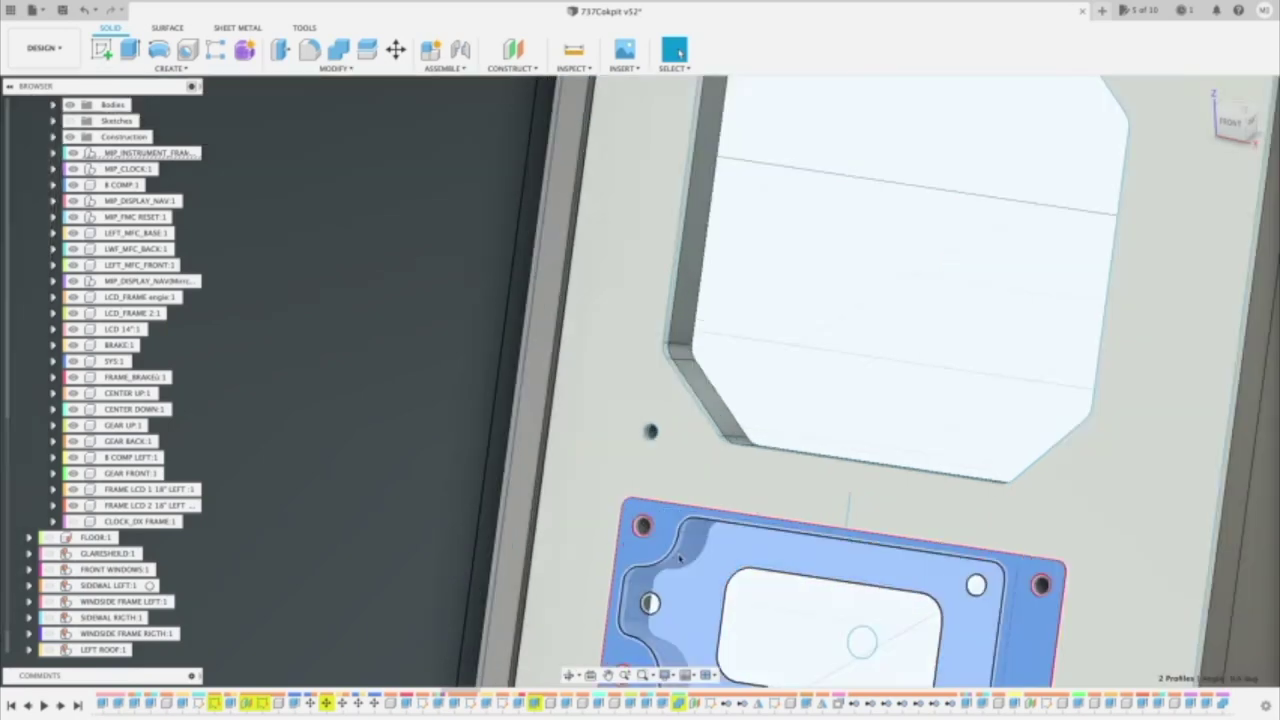
pyautogui.press('e')
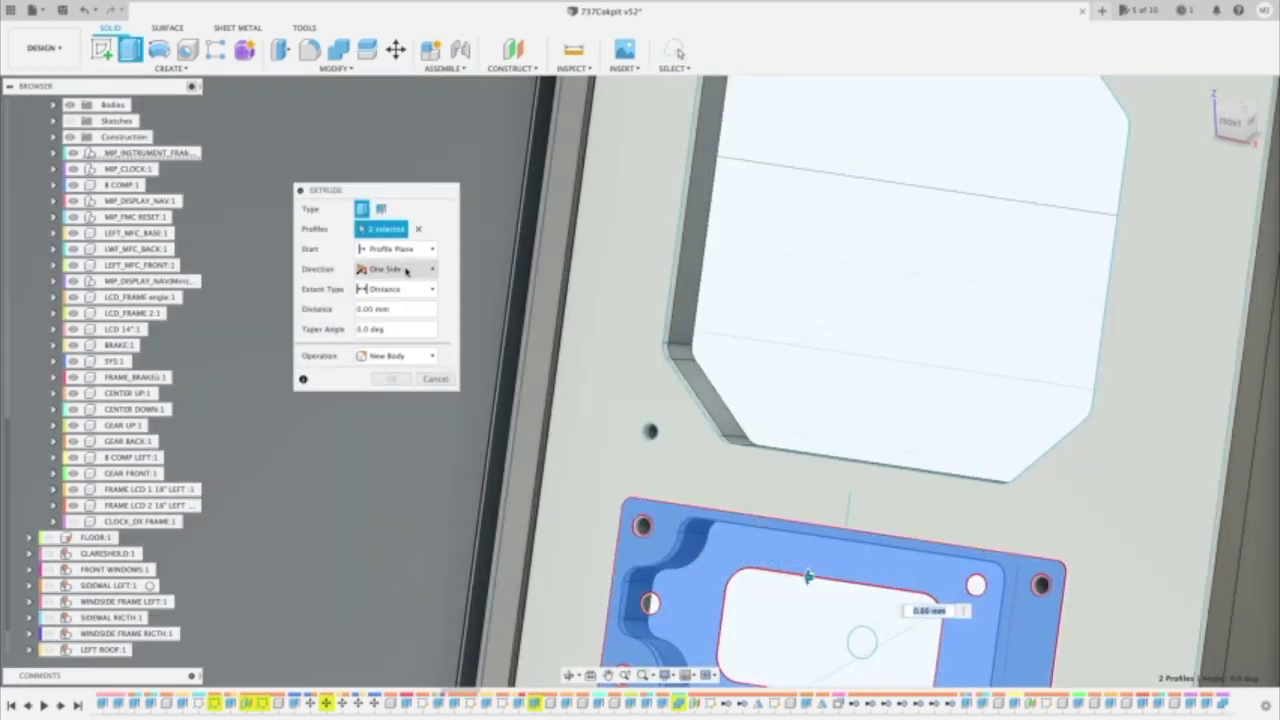
pyautogui.click(403, 249)
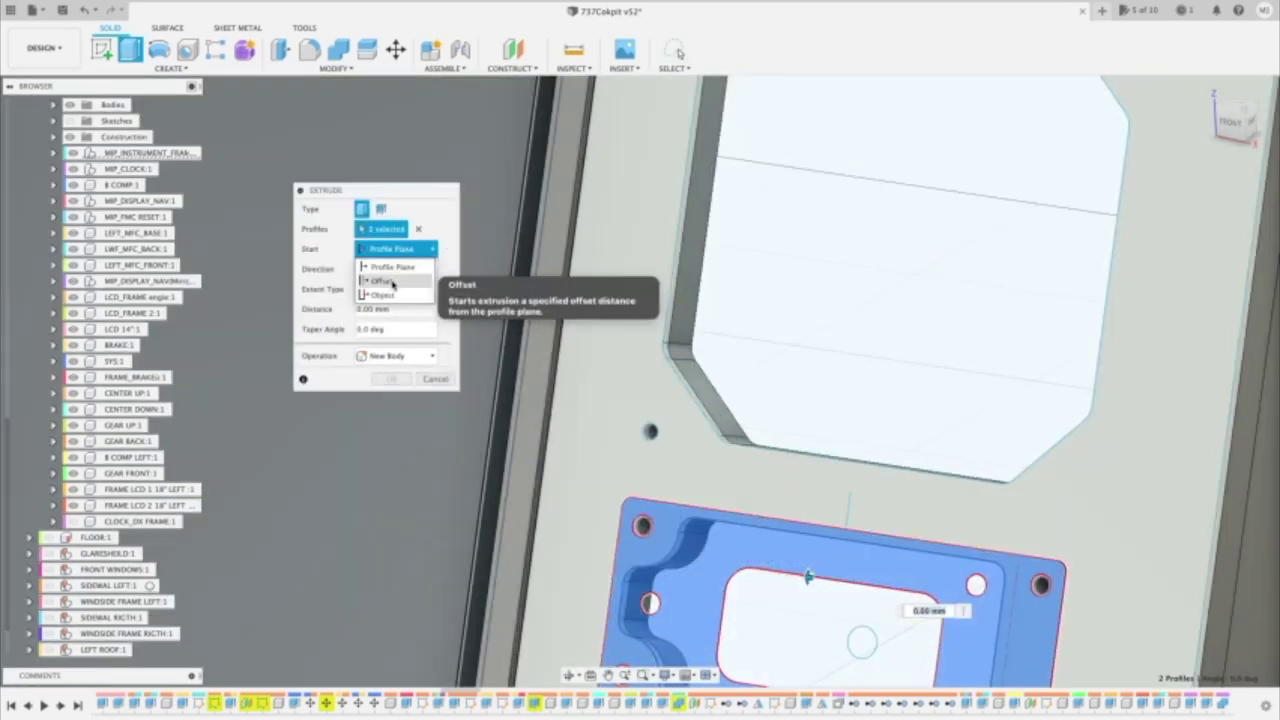
pyautogui.click(383, 281)
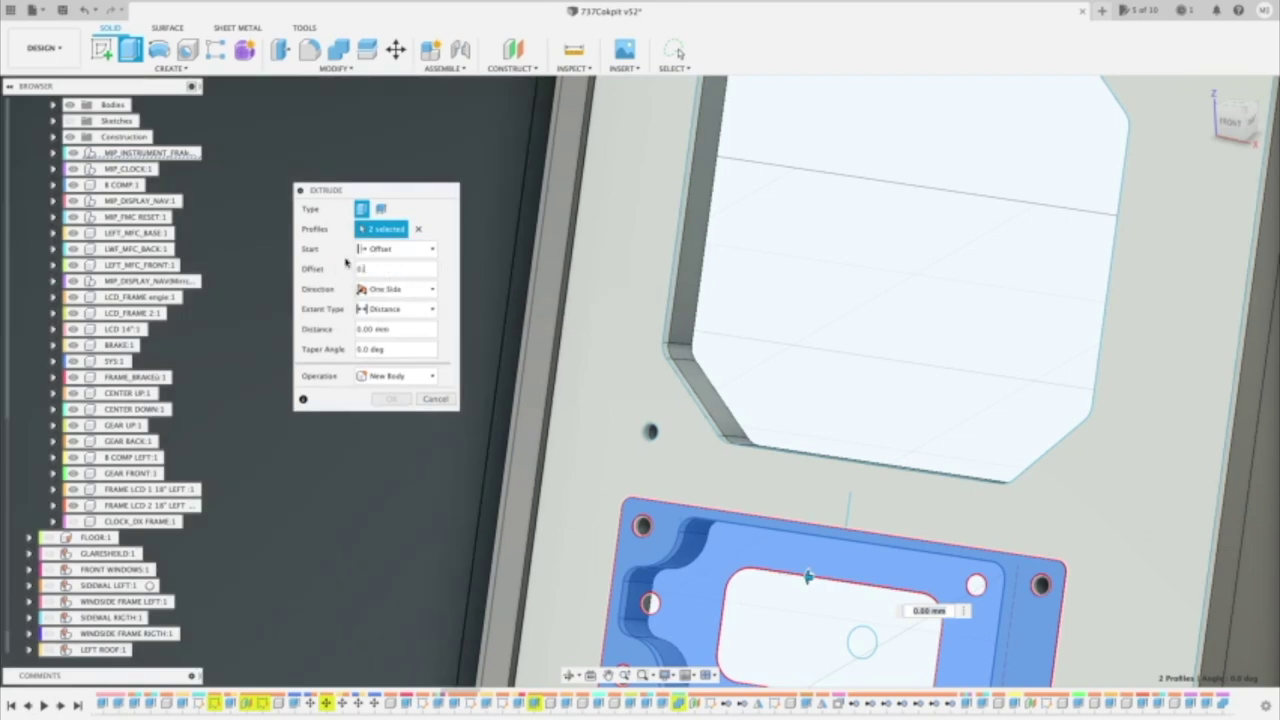
pyautogui.write('2.5')
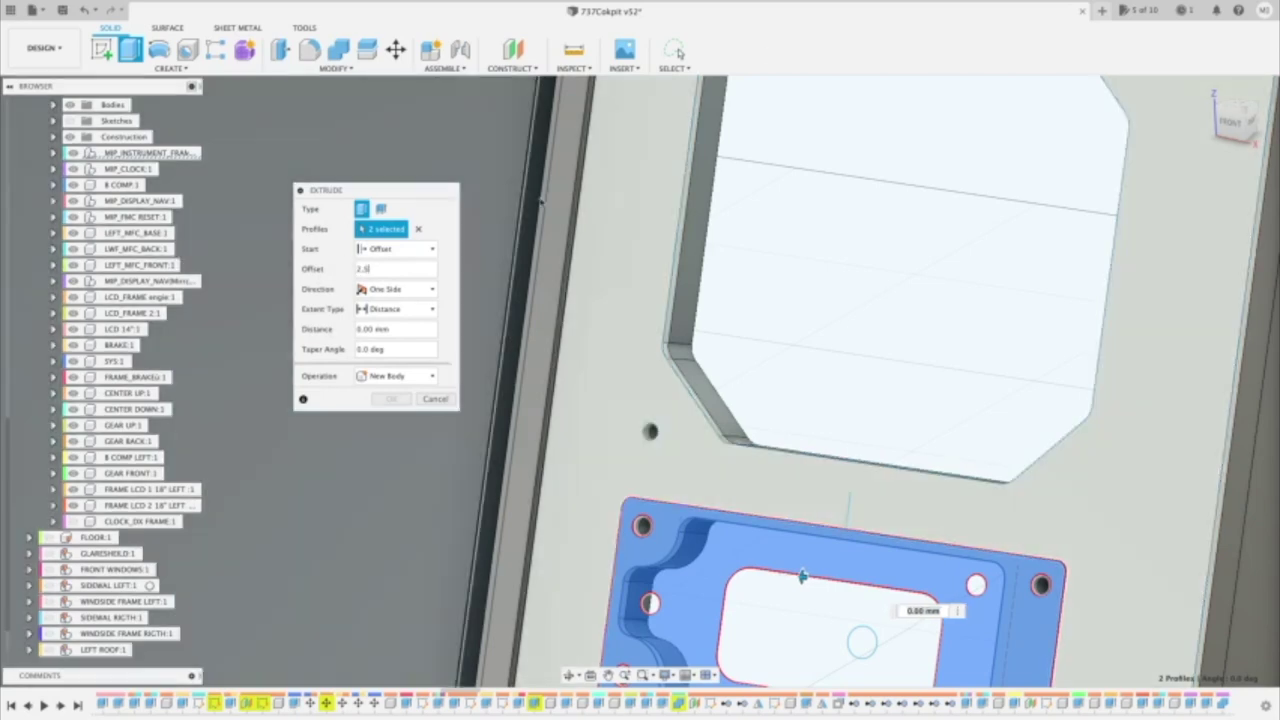
pyautogui.scroll(-5, 663, 275)
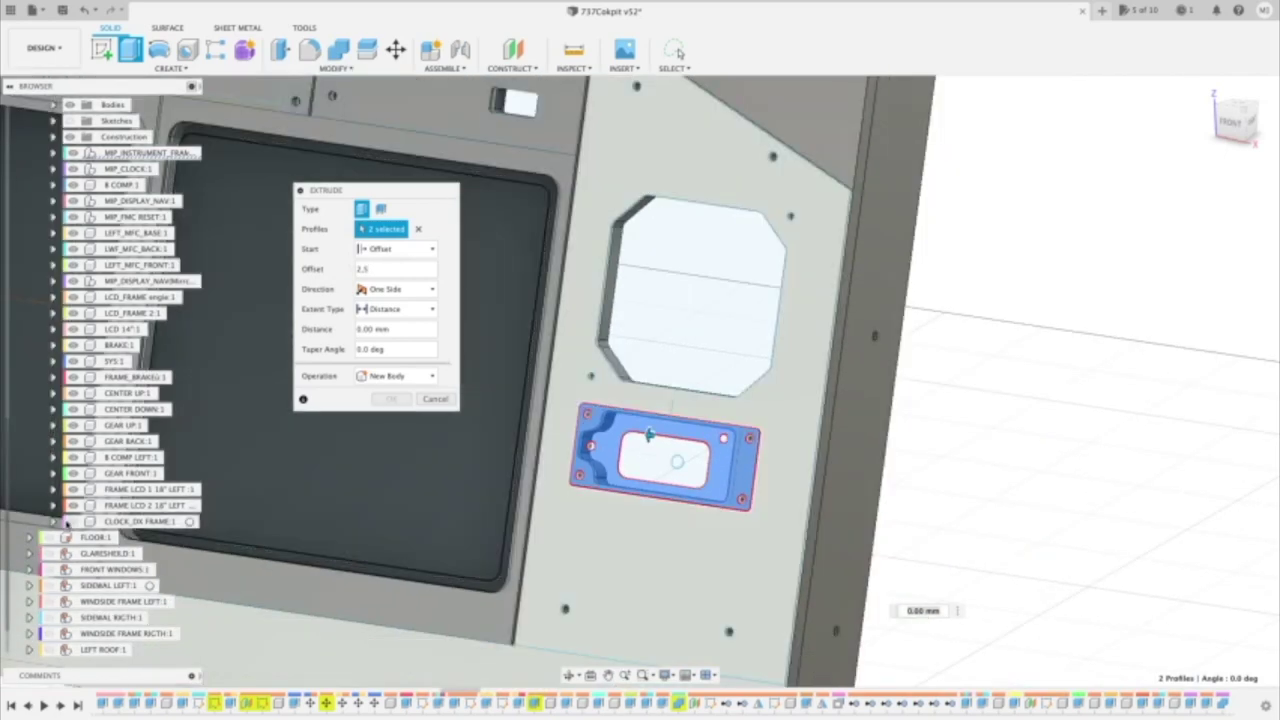
pyautogui.scroll(3, 558, 353)
pyautogui.scroll(1, 558, 353)
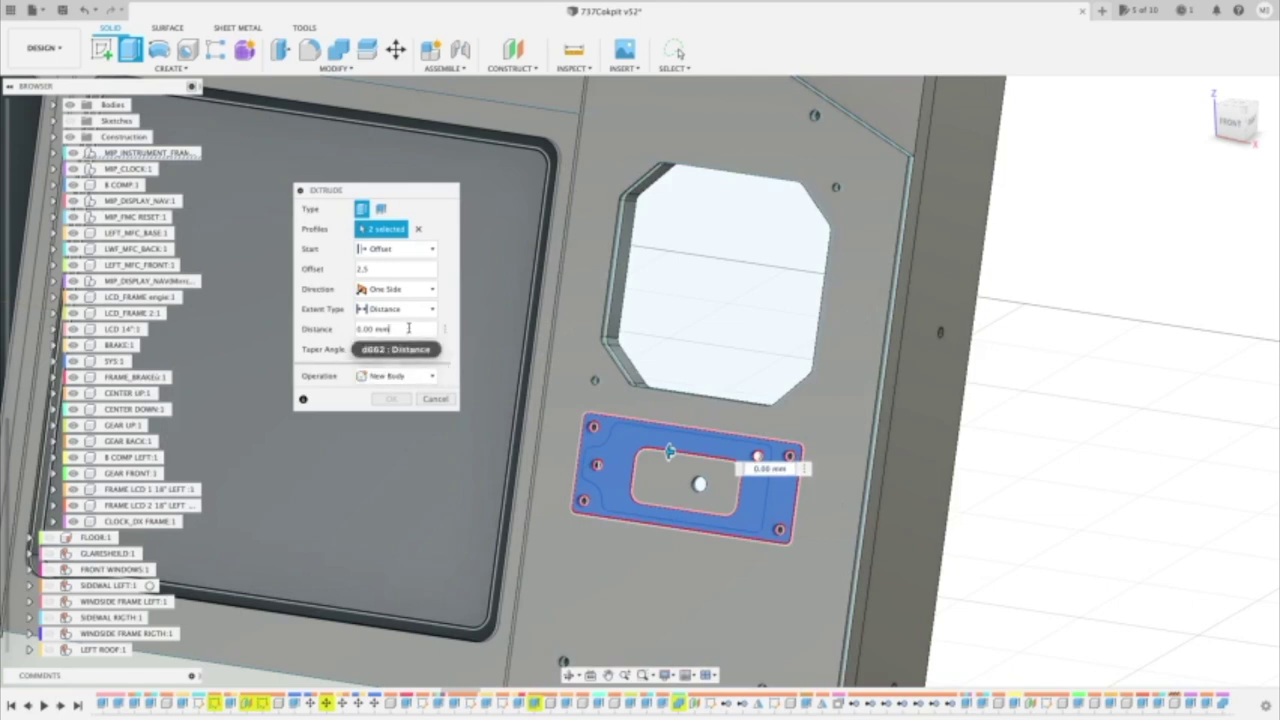
pyautogui.click(376, 326)
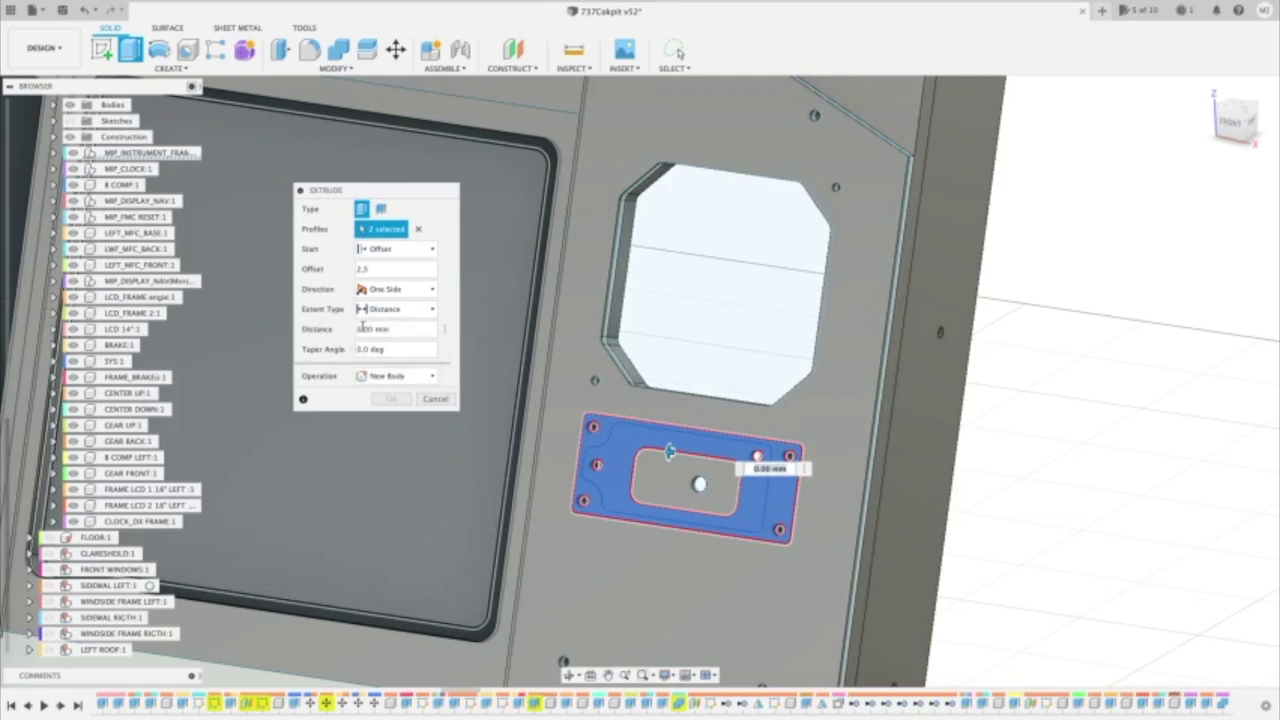
pyautogui.moveTo(407, 332); pyautogui.dragTo(345, 331)
pyautogui.write('2.')
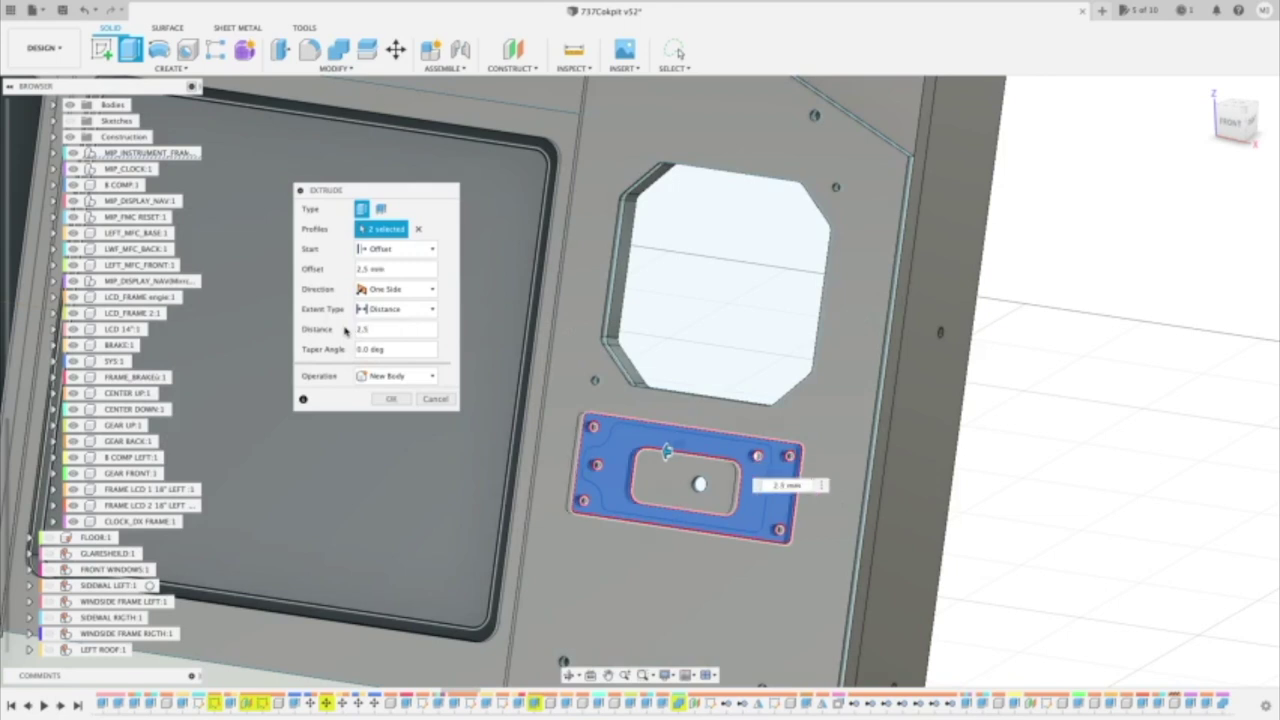
pyautogui.write('5')
pyautogui.press('Return')
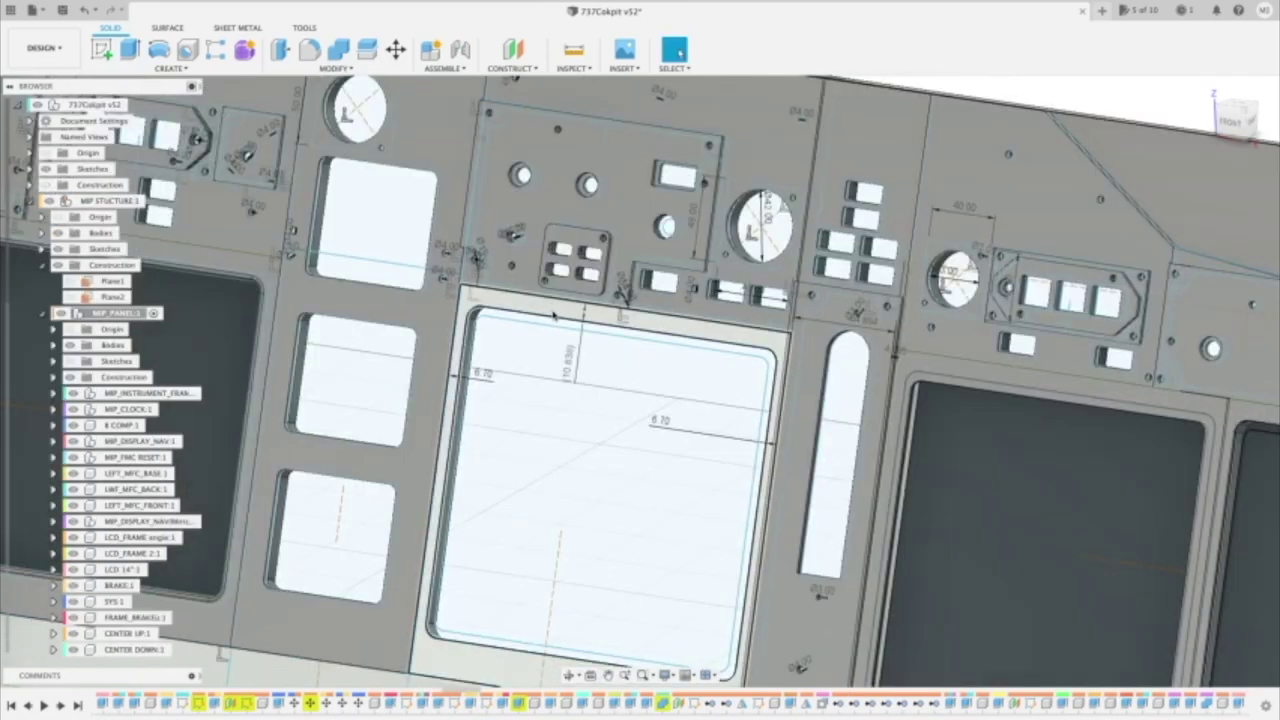
# Extrude the two frame profiles around the large central display opening 2.5 mm as a new component.
pyautogui.click(548, 318)
pyautogui.click(547, 321)
pyautogui.scroll(2, 550, 325)
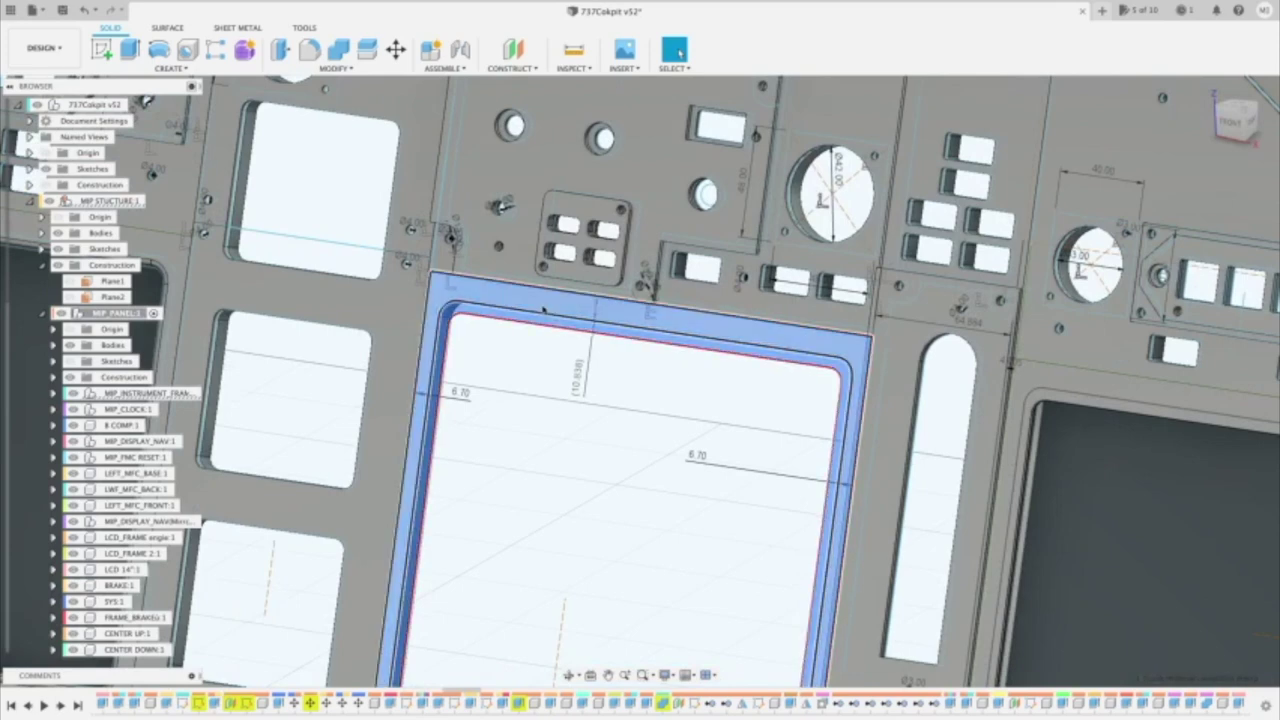
pyautogui.click(544, 312)
pyautogui.press('e')
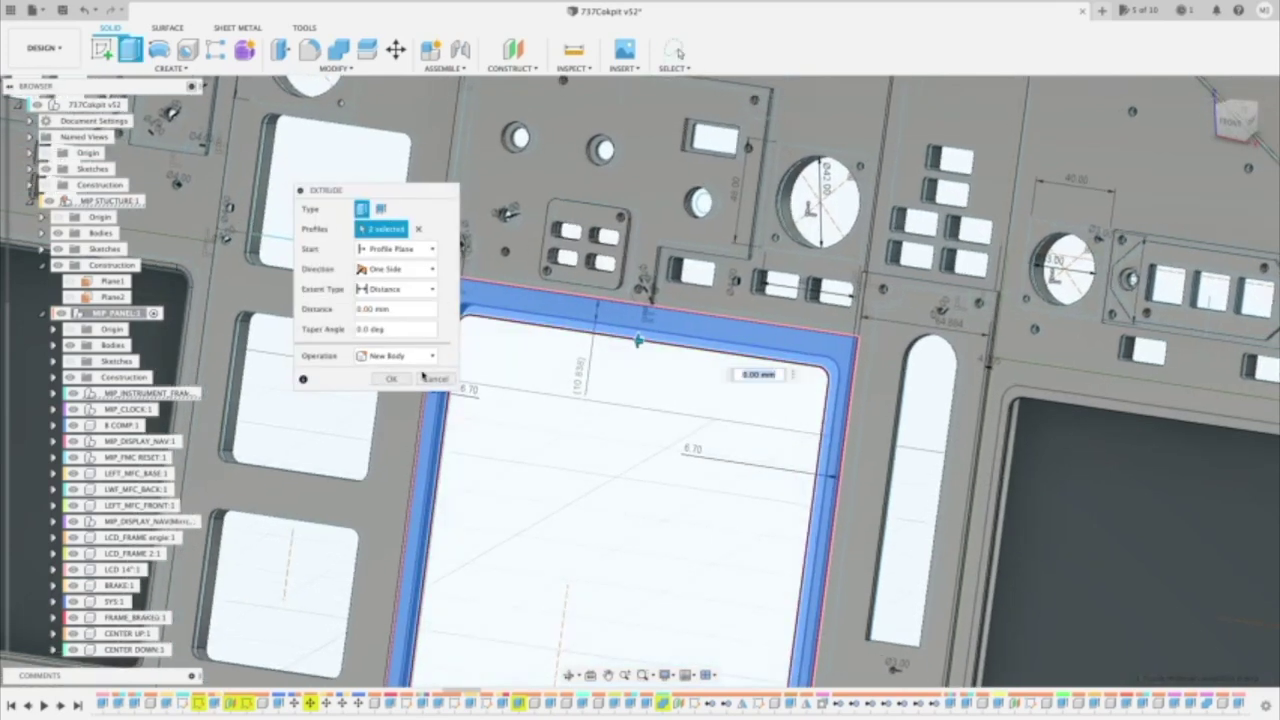
pyautogui.click(395, 356)
pyautogui.click(395, 428)
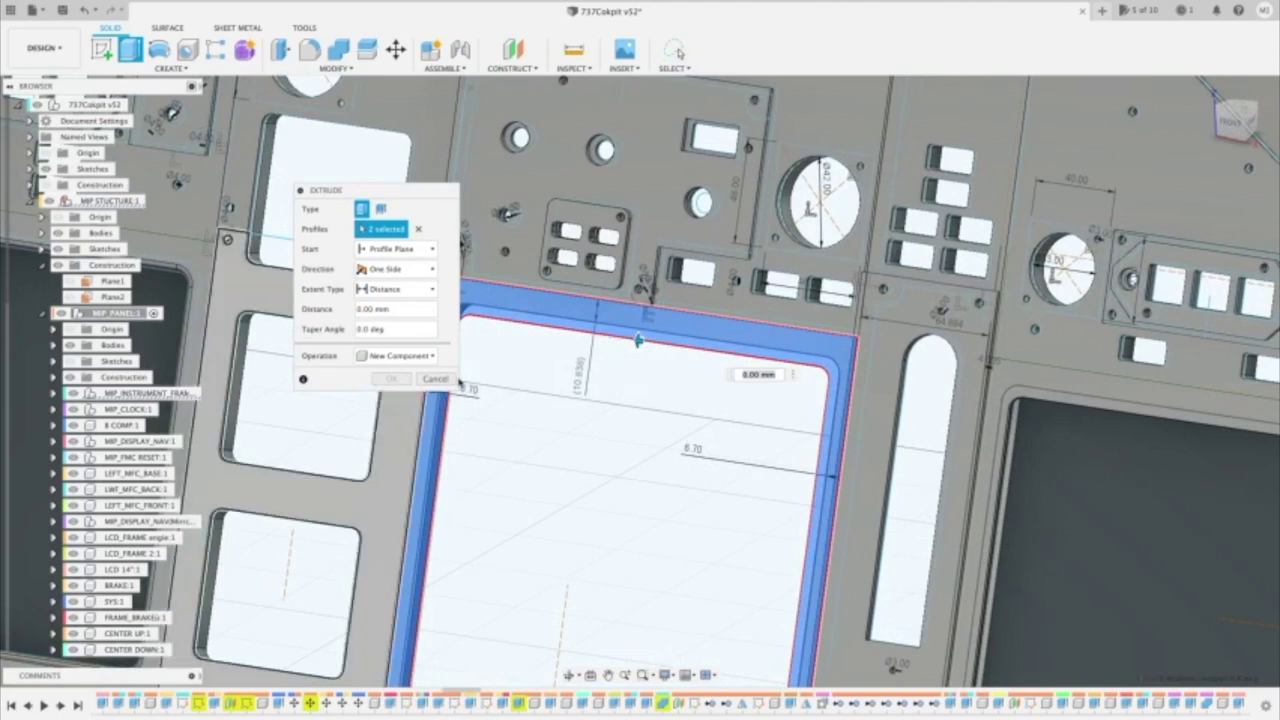
pyautogui.tripleClick(360, 308)
pyautogui.press('BackSpace')
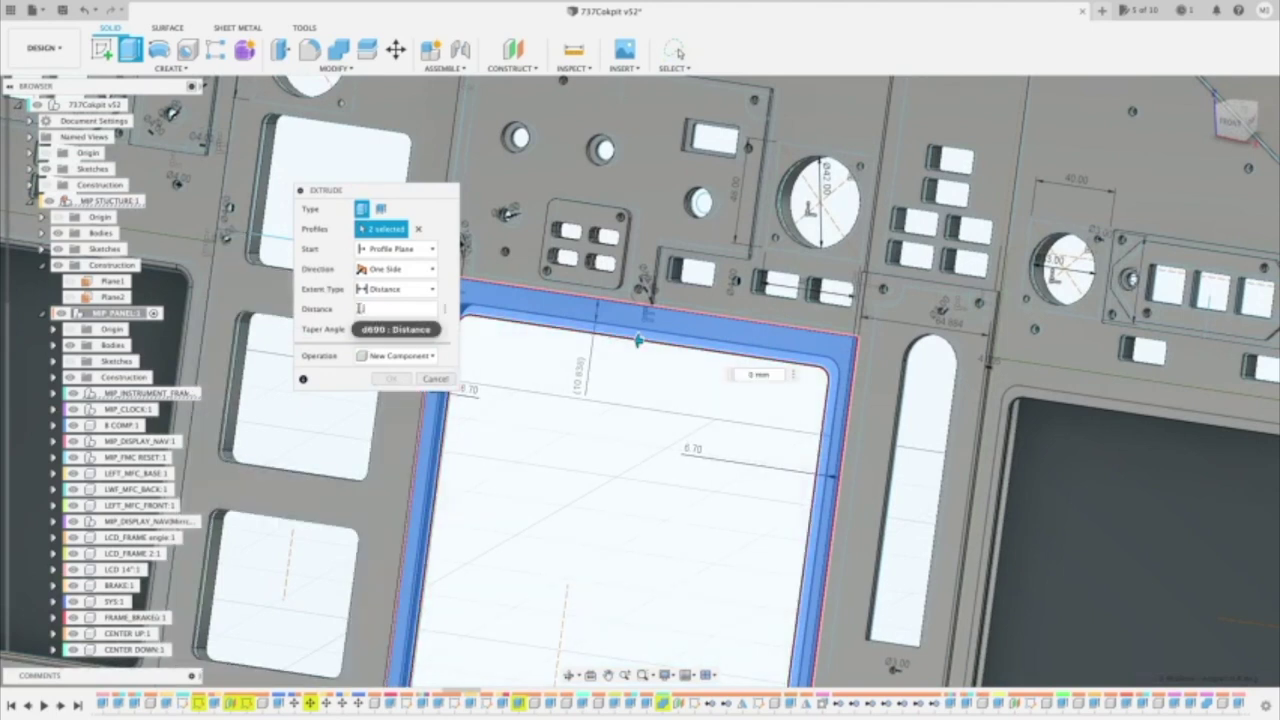
pyautogui.write('2.5')
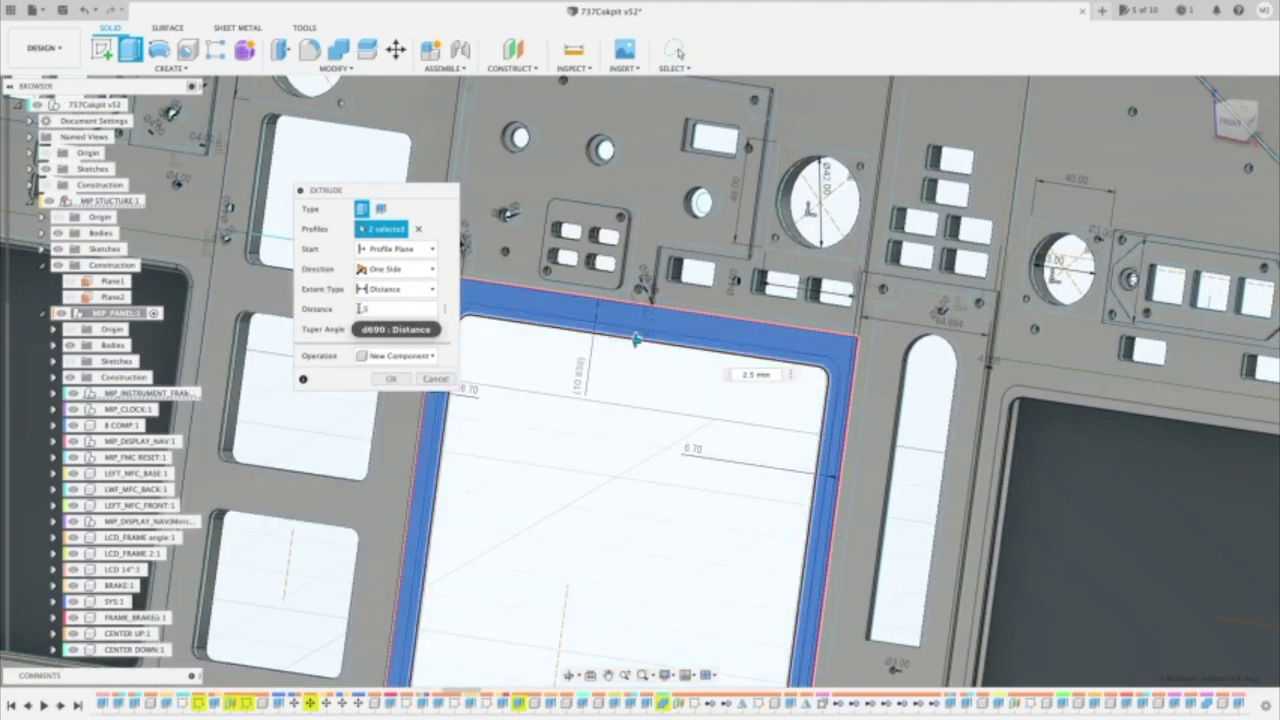
pyautogui.press('Return')
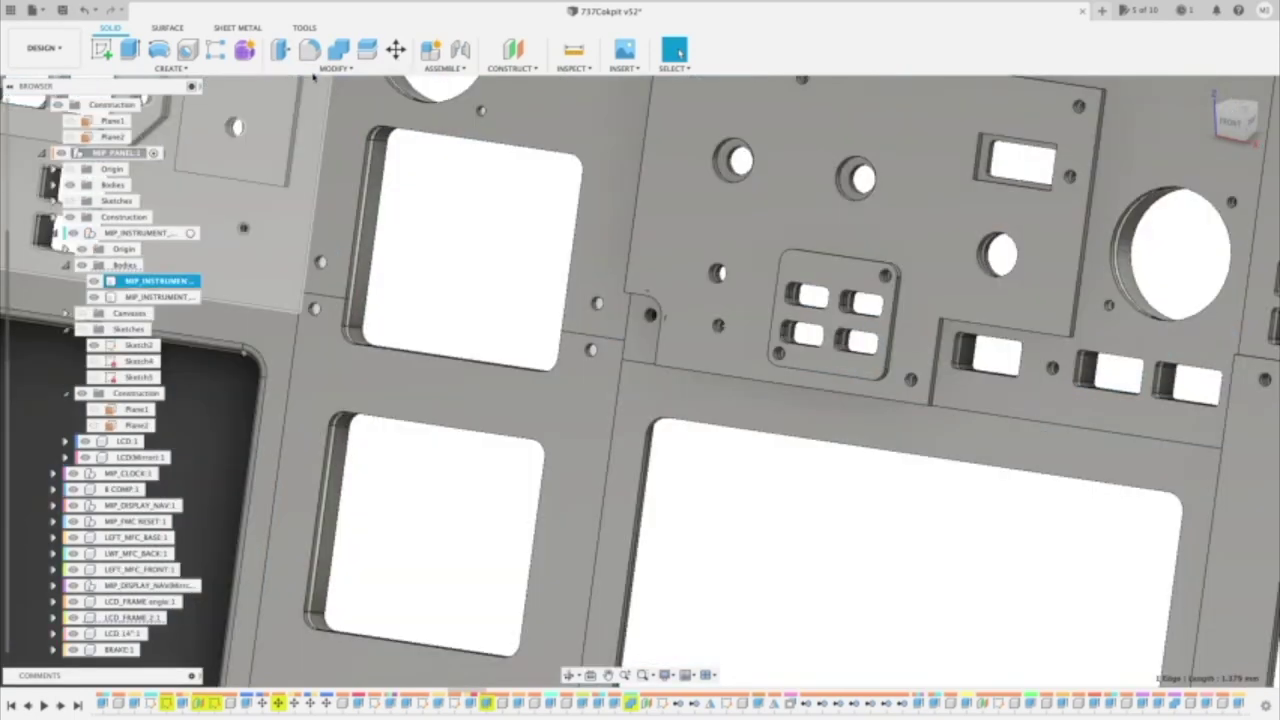
# Chamfer the inner edge loop of the large central display opening with an equal distance of 2 mm.
pyautogui.click(336, 68)
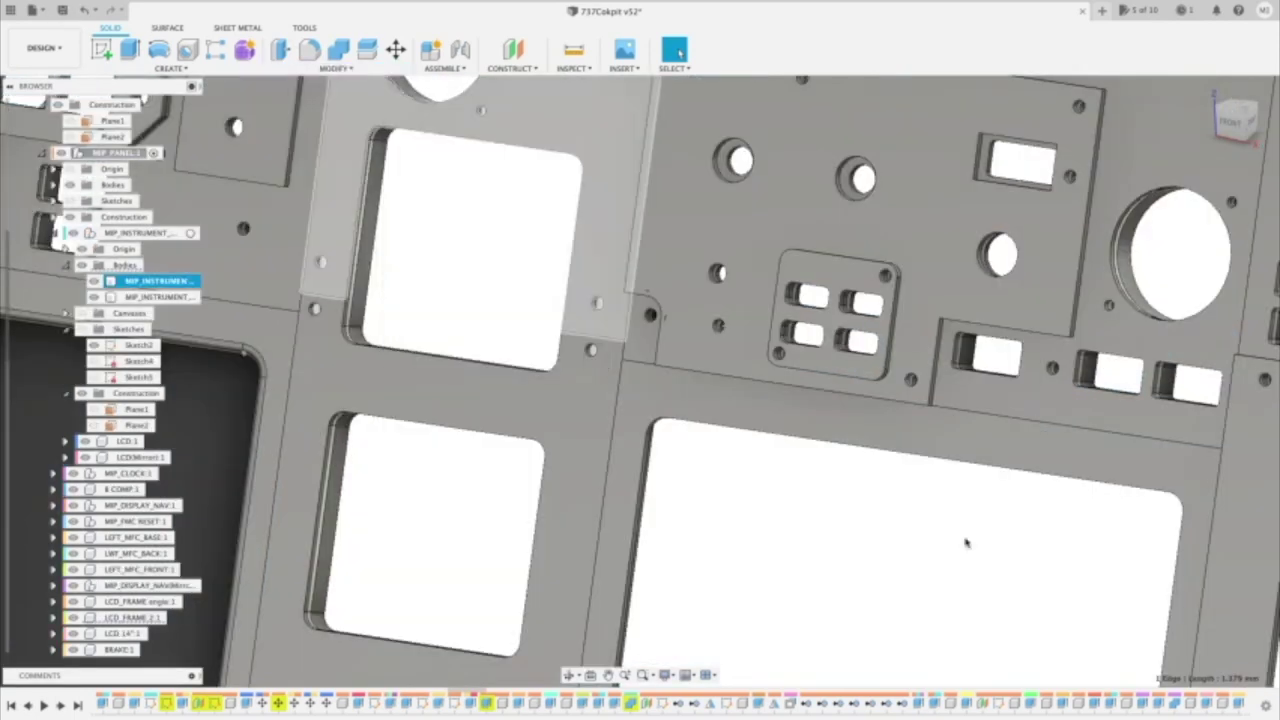
pyautogui.press('c')
pyautogui.click(898, 453)
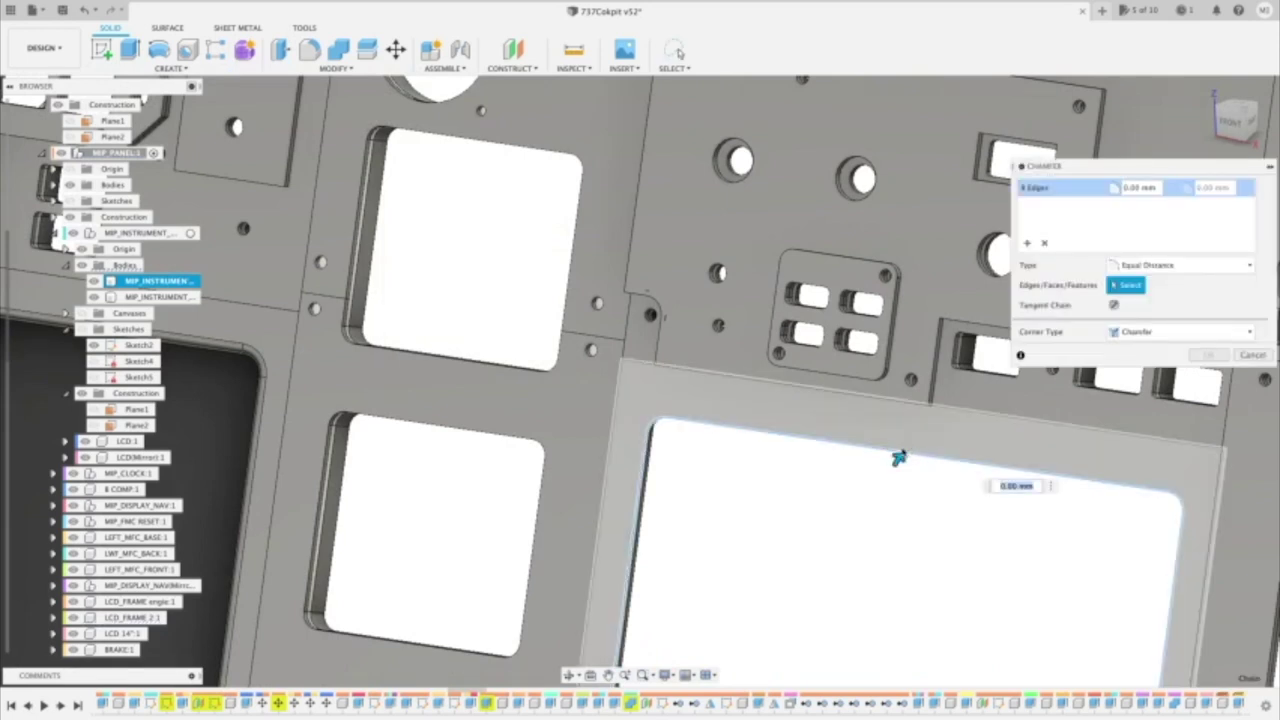
pyautogui.write('2')
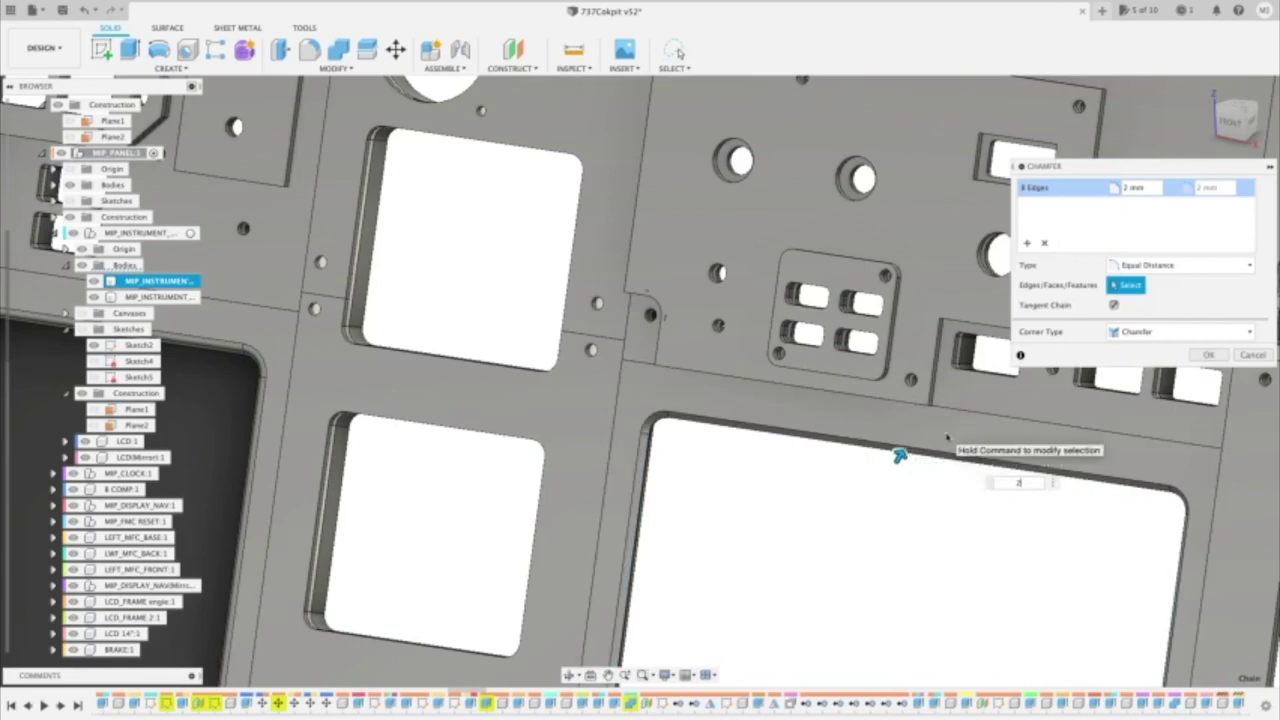
pyautogui.scroll(-5, 946, 436)
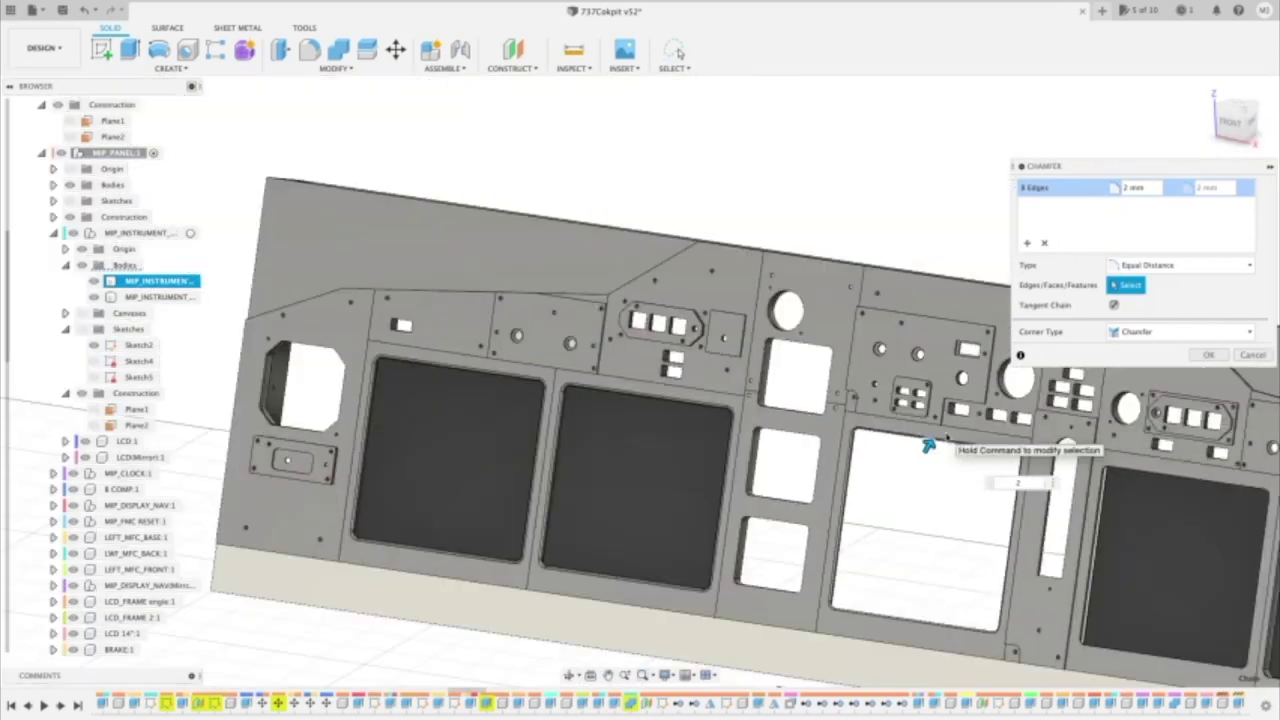
pyautogui.scroll(3, 1000, 460)
pyautogui.scroll(3, 1101, 467)
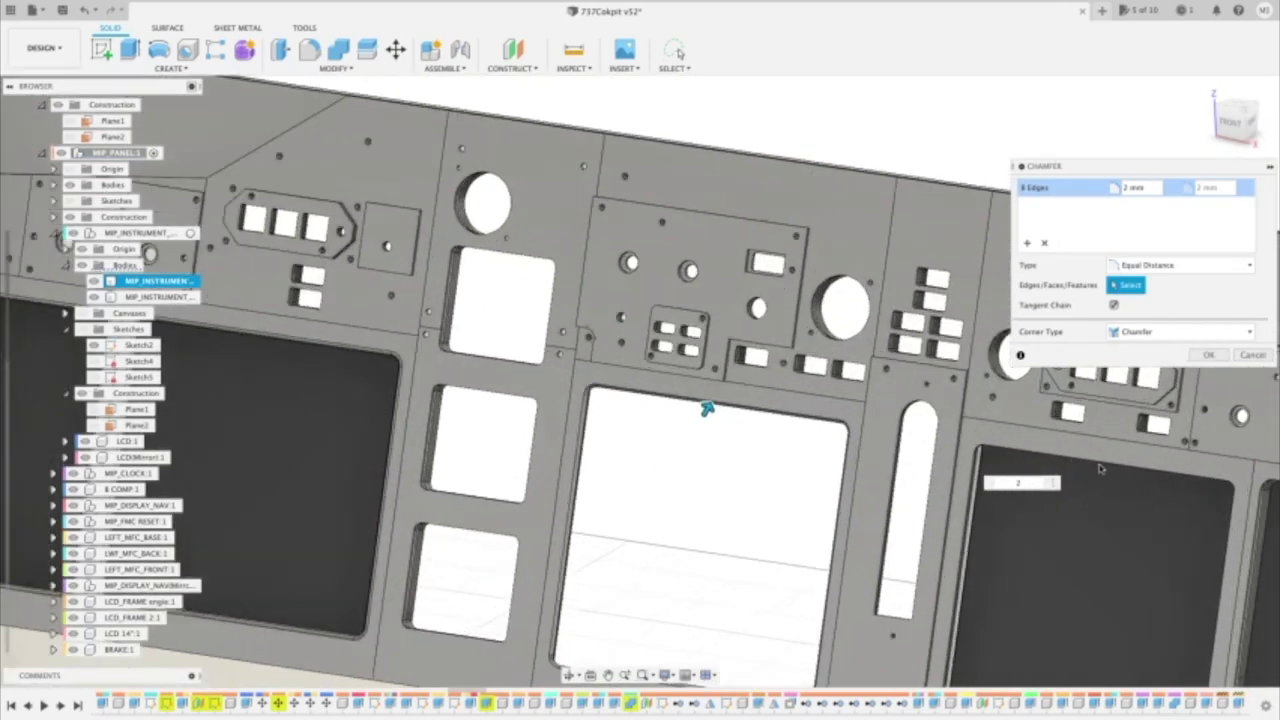
pyautogui.scroll(3, 1034, 455)
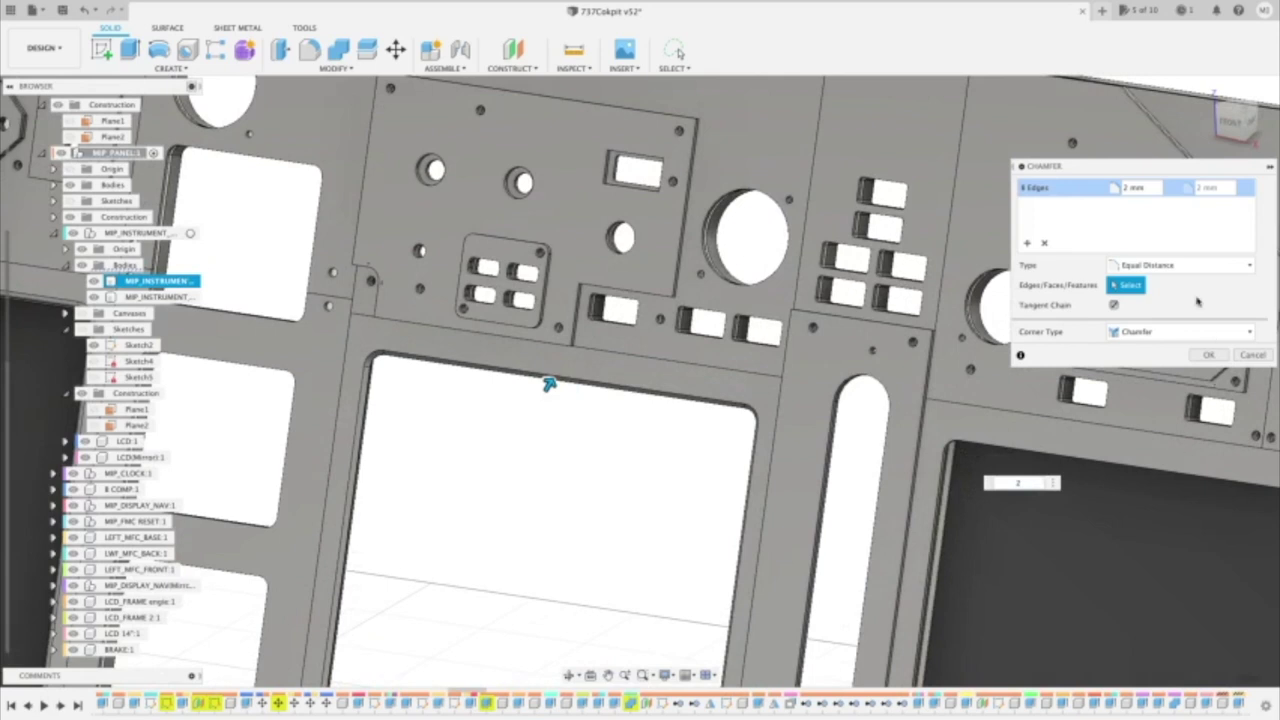
# Apply a 2 mm equal-distance chamfer to the inner edges of the display frames beyond the gear lever slot.
pyautogui.click(1044, 243)
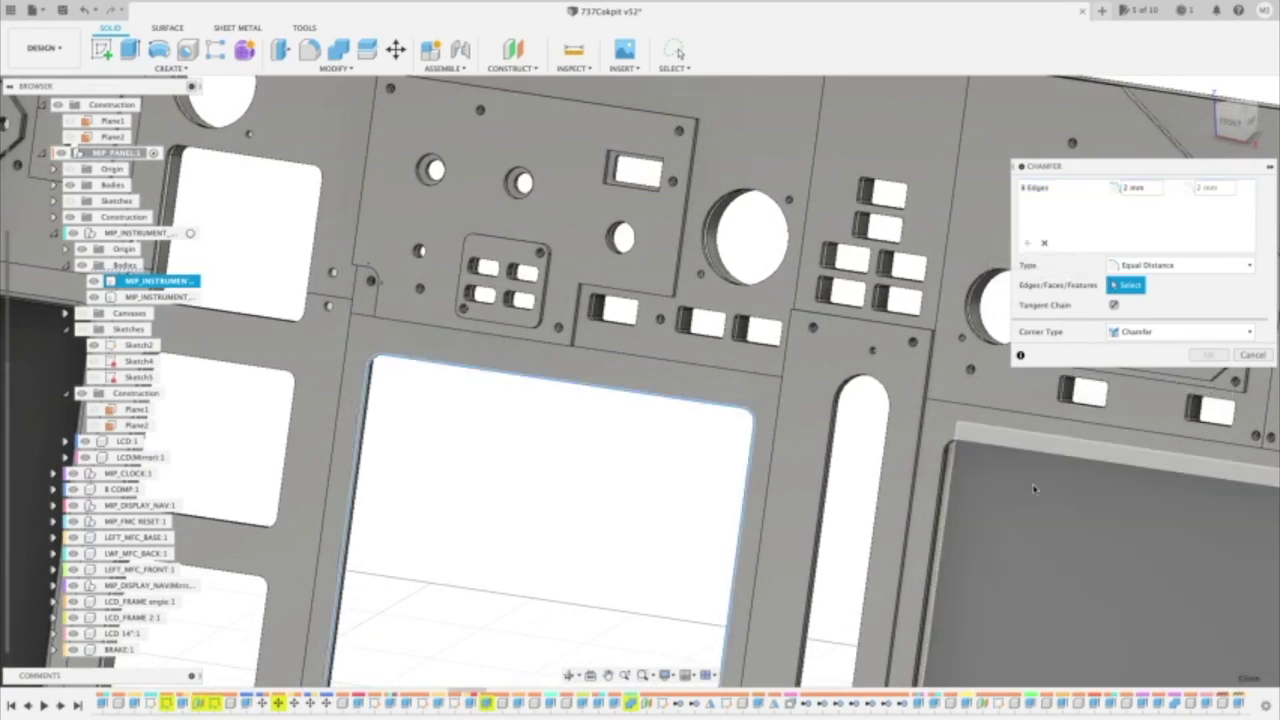
pyautogui.click(968, 445)
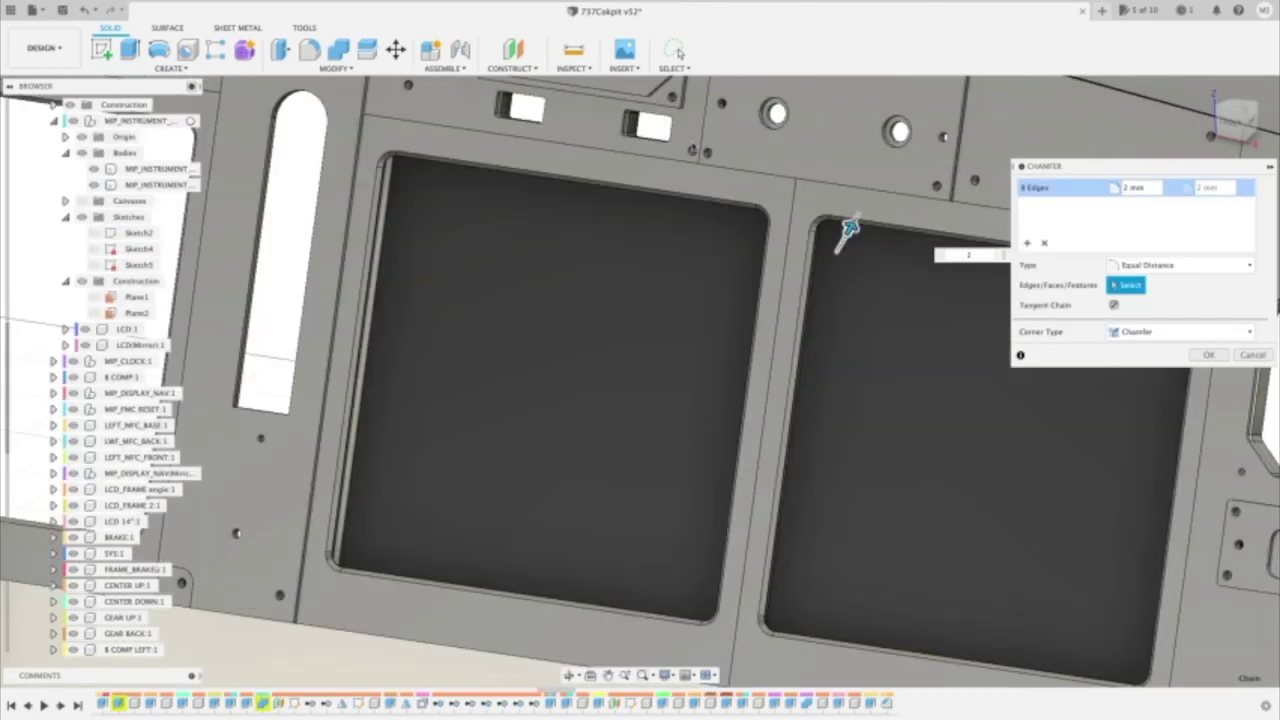
pyautogui.press('Escape')
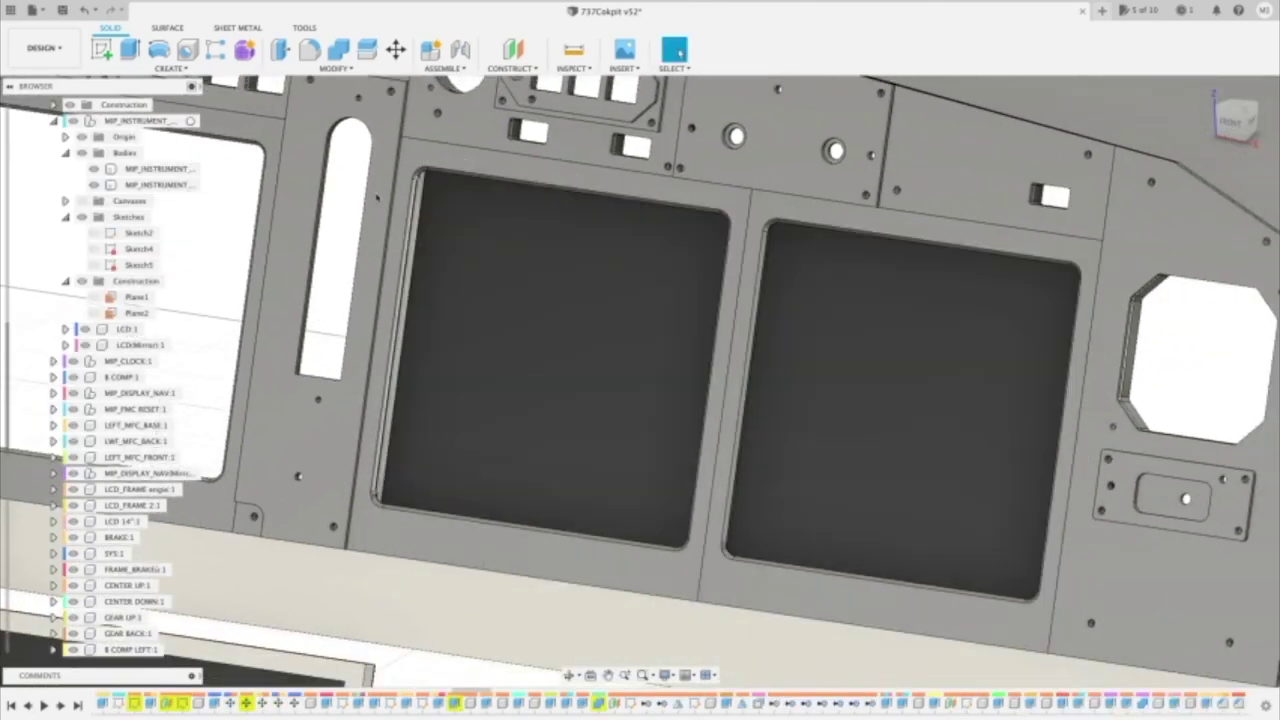
# Cut the notched-corner plate profile above the two displays, including its circles, into the panel with a -4 mm extrusion.
pyautogui.press('e')
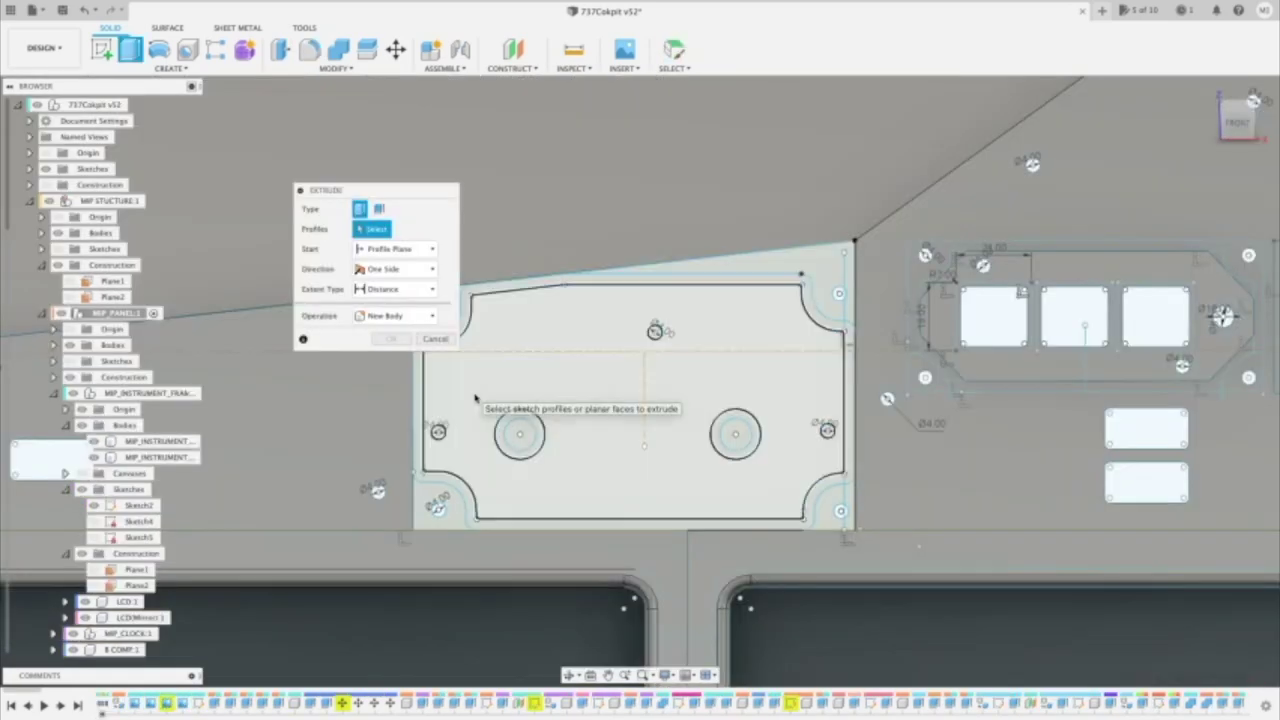
pyautogui.click(475, 397)
pyautogui.click(517, 431)
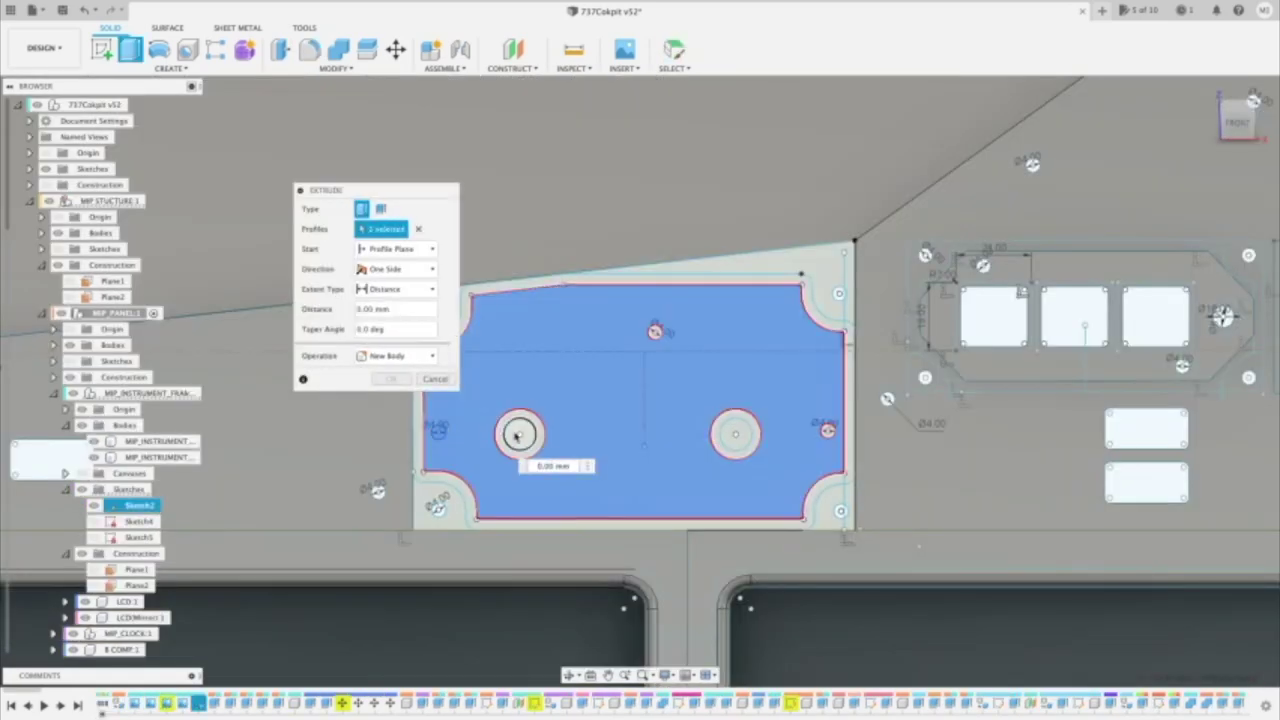
pyautogui.click(722, 432)
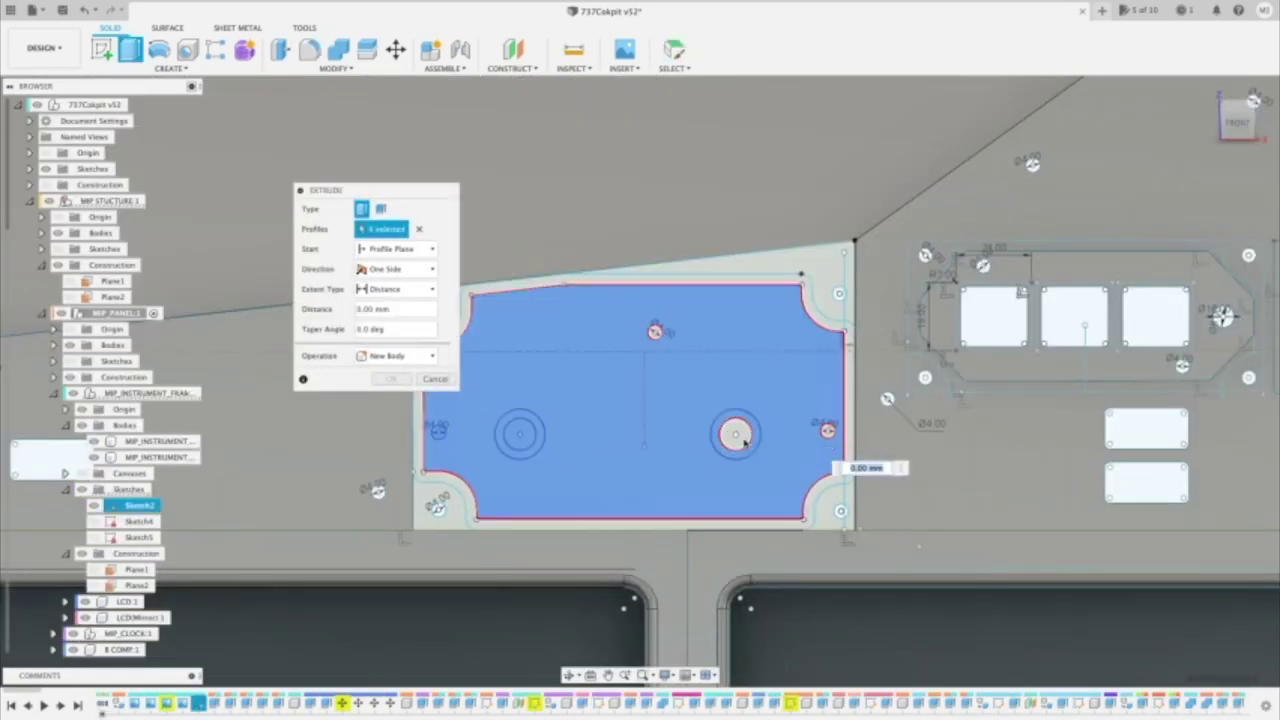
pyautogui.click(652, 331)
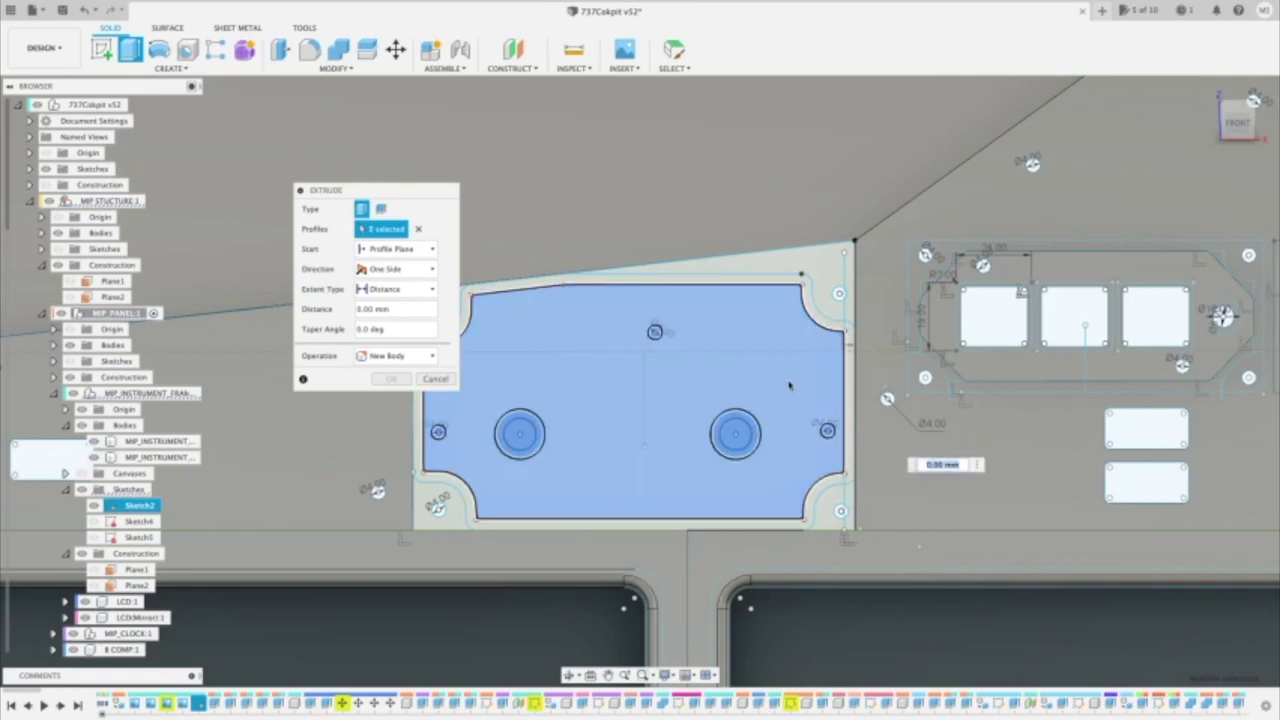
pyautogui.scroll(-2, 780, 394)
pyautogui.write('-4')
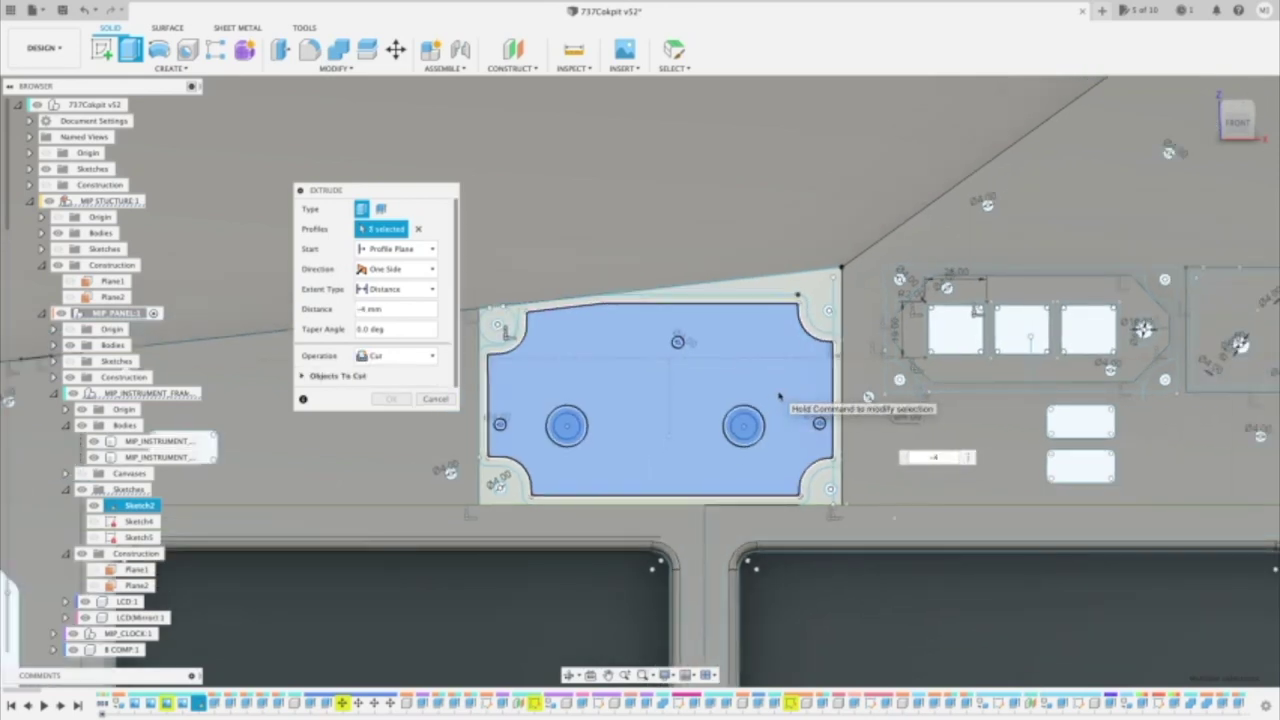
pyautogui.scroll(-1, 779, 395)
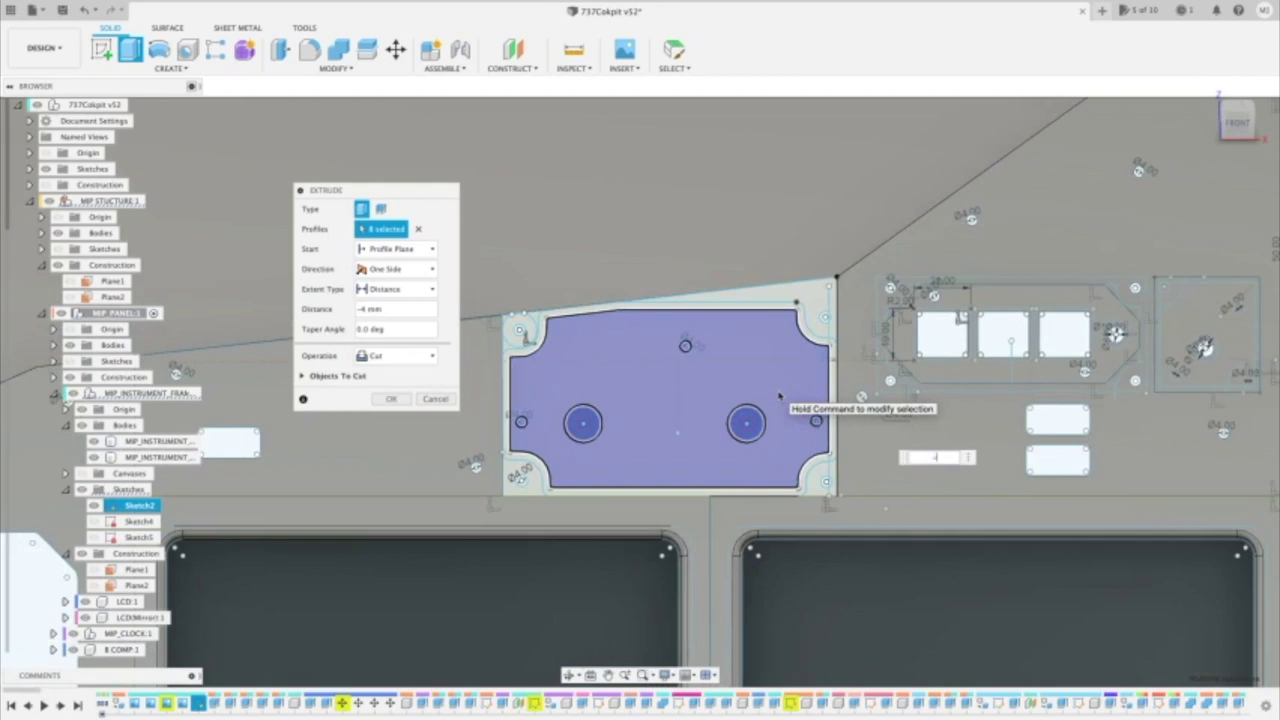
pyautogui.press('Return')
# Toggle the visibility of the MIP_DISPLAY_NAV plate to inspect the opening behind it, and select the plate.
pyautogui.scroll(-10, 124, 508)
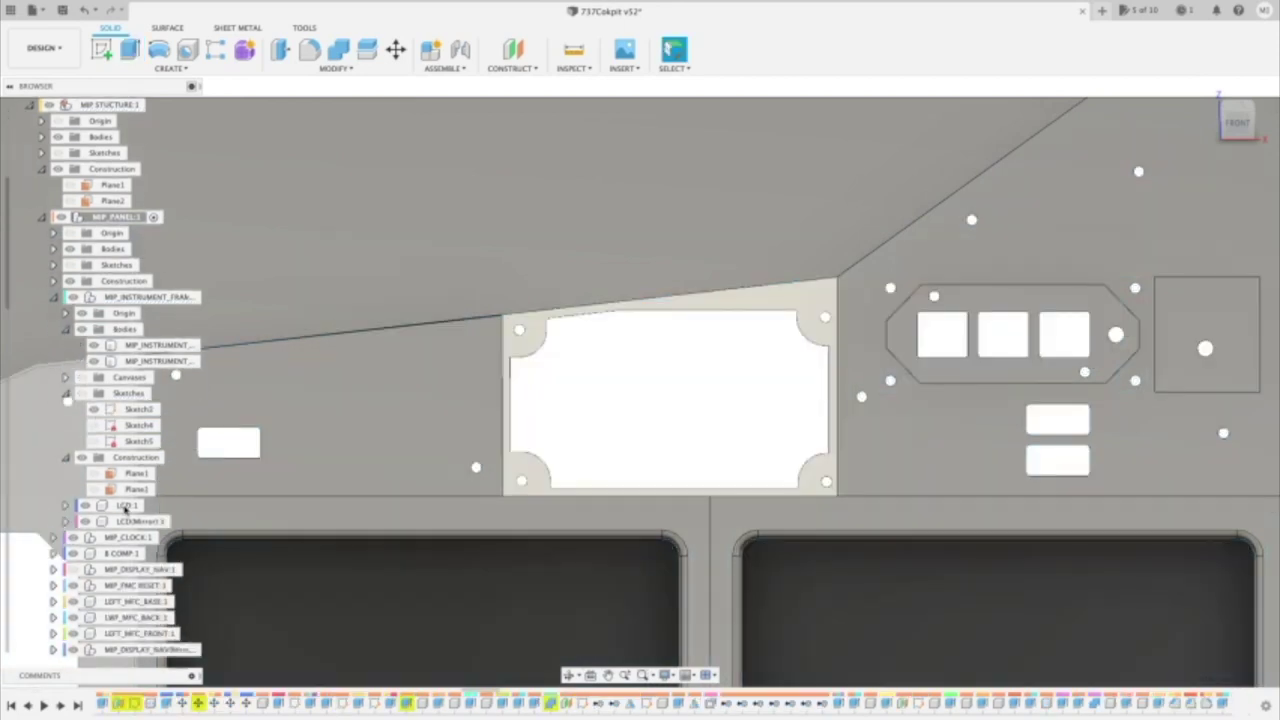
pyautogui.scroll(6, 121, 508)
pyautogui.click(75, 427)
pyautogui.click(75, 427)
pyautogui.scroll(-1, 120, 428)
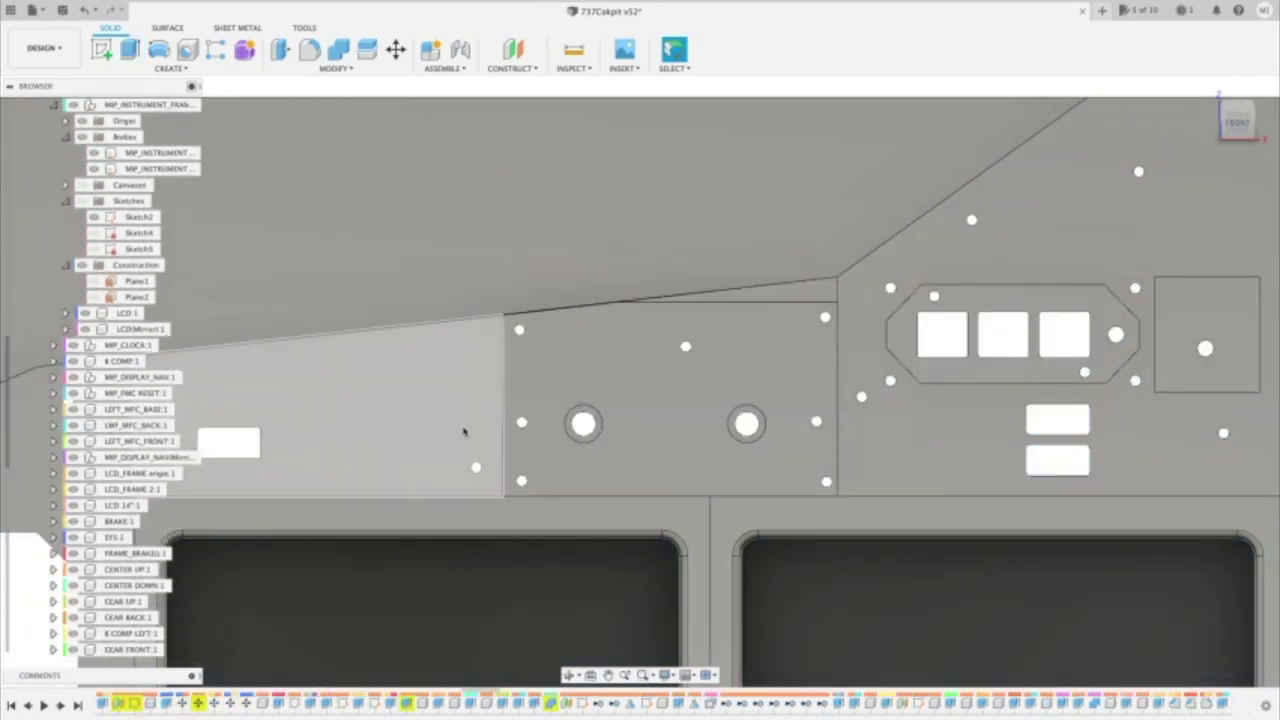
pyautogui.click(783, 335)
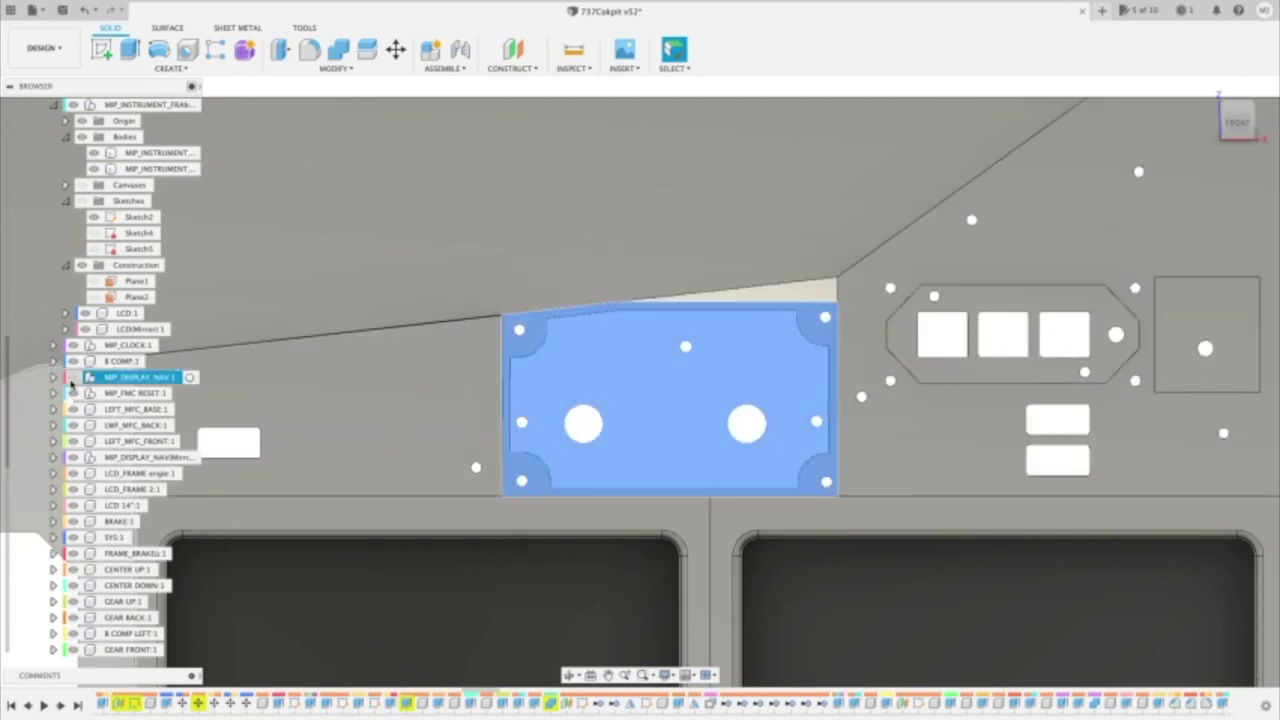
# Move the LCD 14" component 100 mm along Y towards the instrument panel.
pyautogui.click(53, 377)
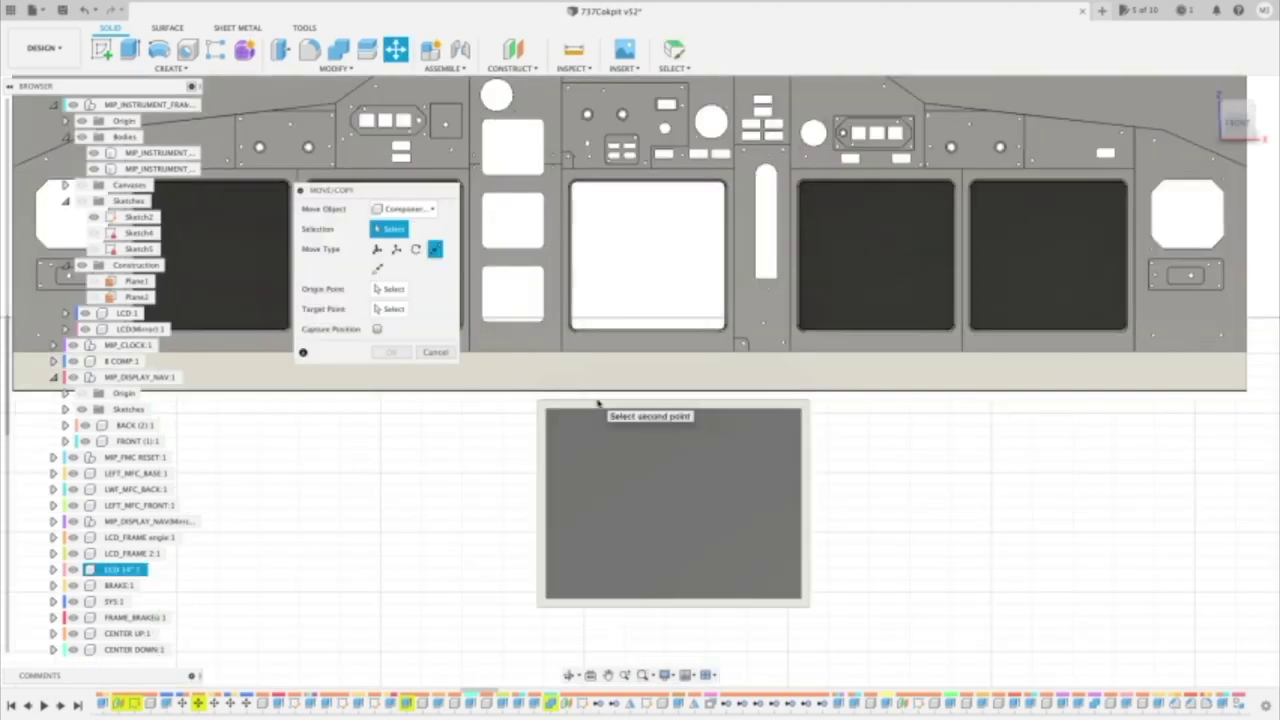
pyautogui.click(600, 410)
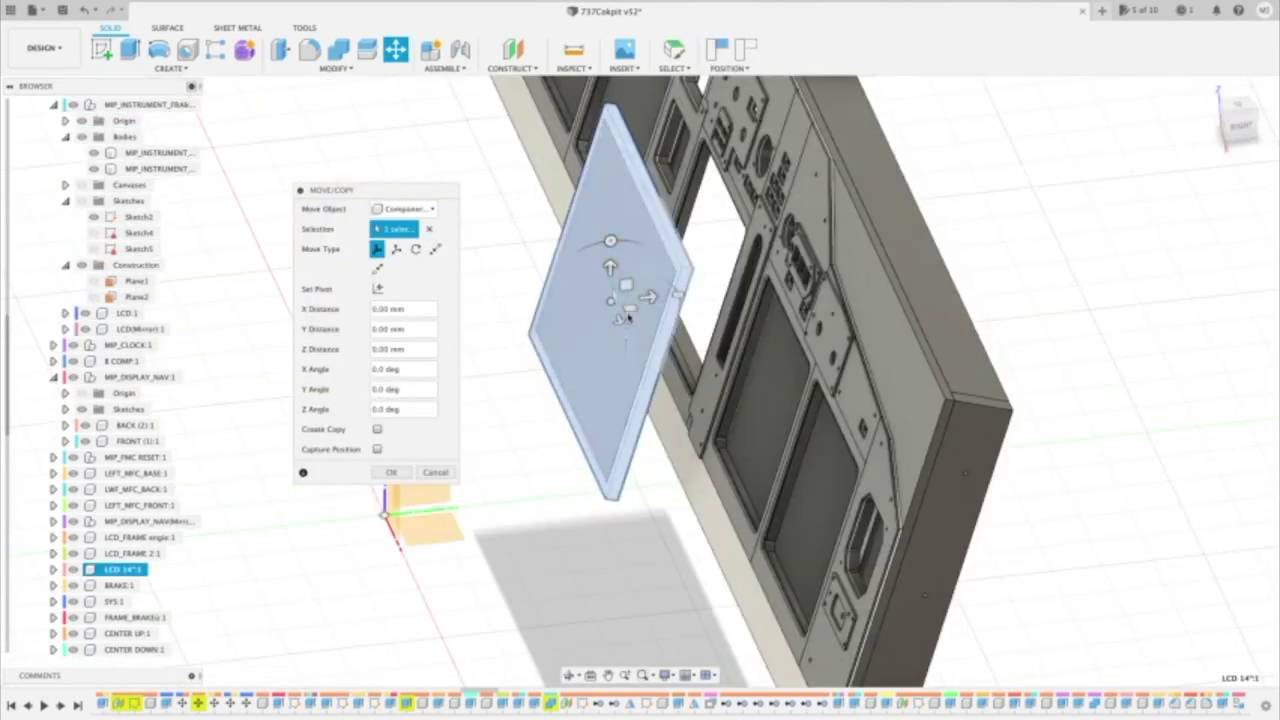
pyautogui.moveTo(645, 298); pyautogui.dragTo(748, 287)
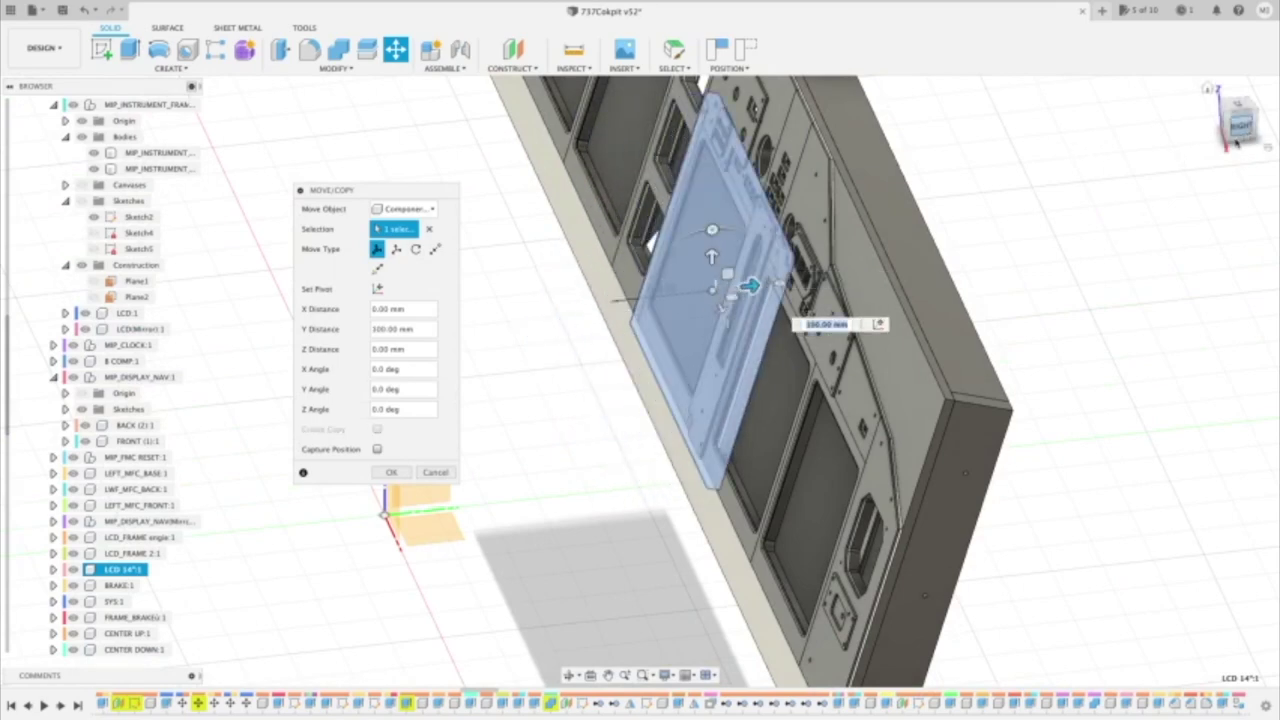
pyautogui.moveTo(1247, 133); pyautogui.dragTo(1268, 143)
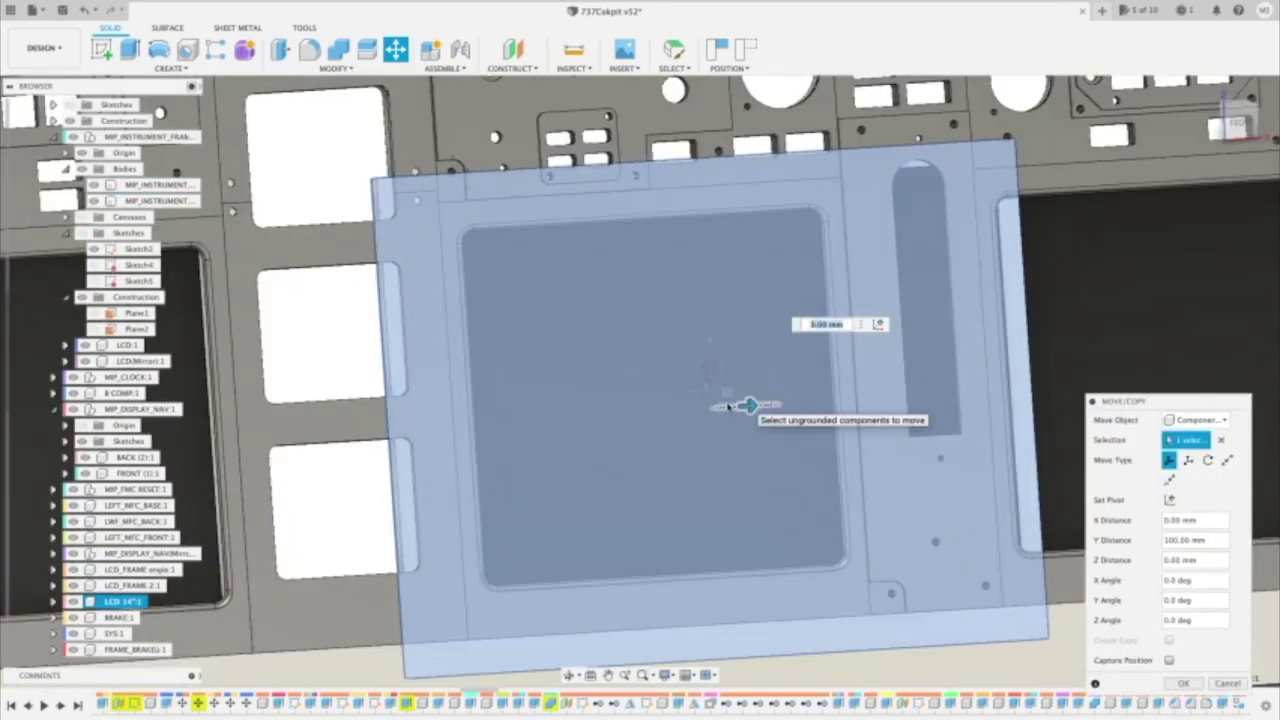
# Shift the LCD 14" component -80 mm in X and -10 mm in Z behind the central display opening.
pyautogui.moveTo(747, 405); pyautogui.dragTo(597, 416)
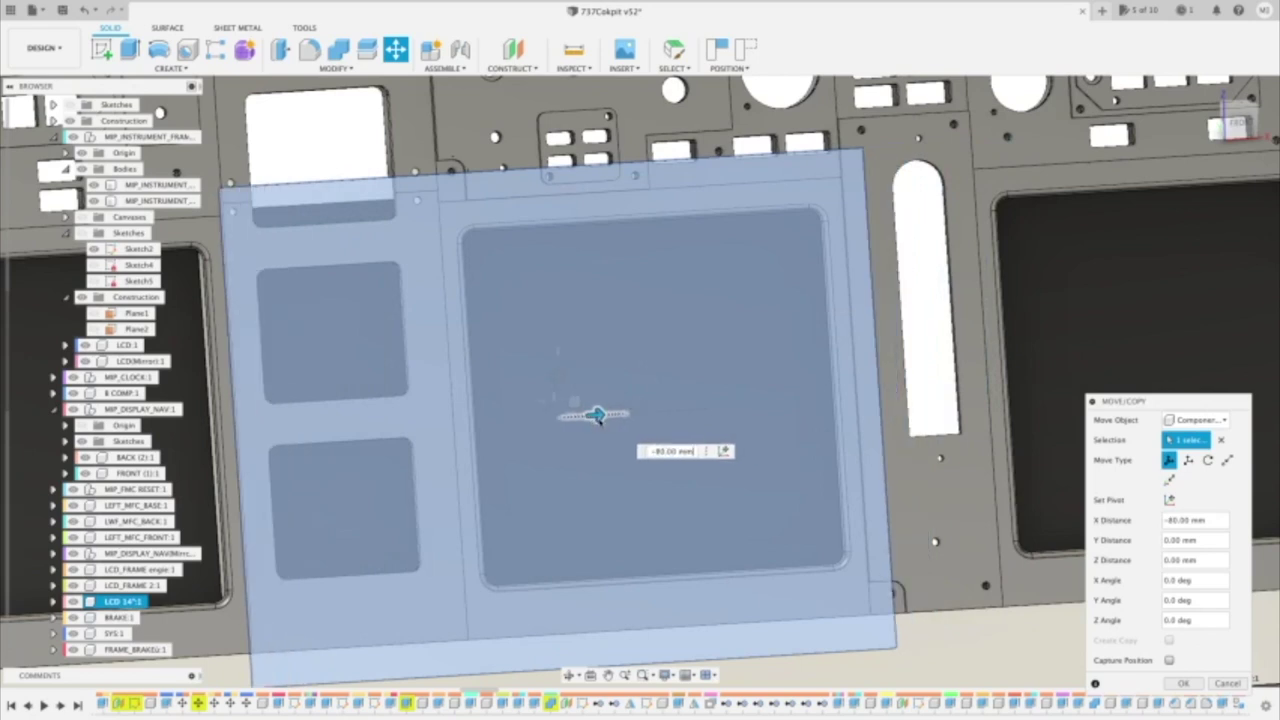
pyautogui.moveTo(597, 416); pyautogui.dragTo(597, 416)
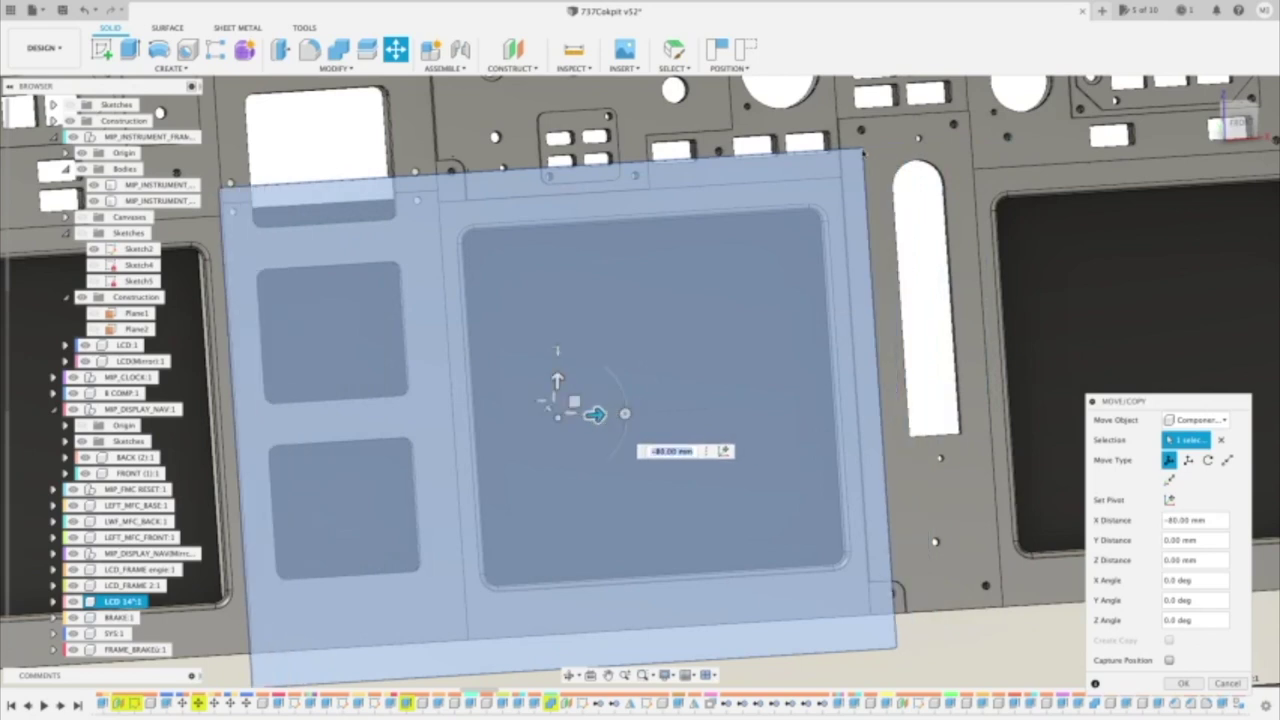
pyautogui.moveTo(1250, 132); pyautogui.dragTo(1228, 122)
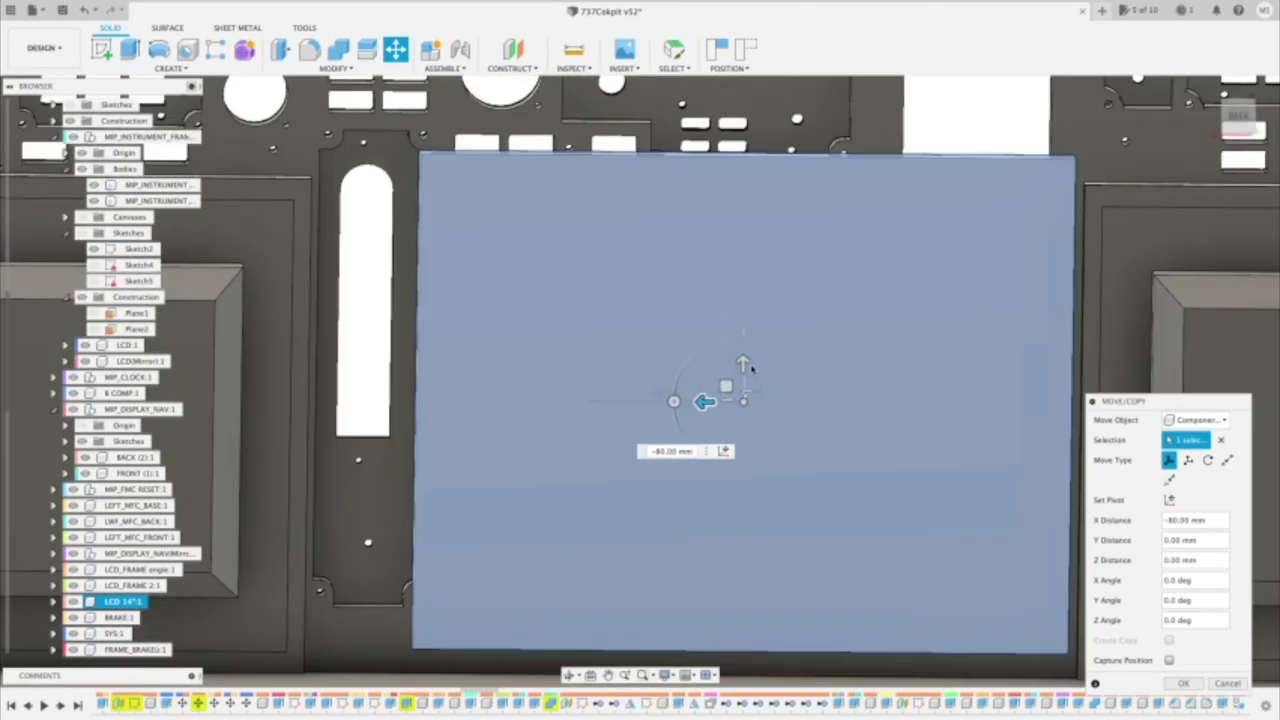
pyautogui.moveTo(744, 365); pyautogui.dragTo(742, 381)
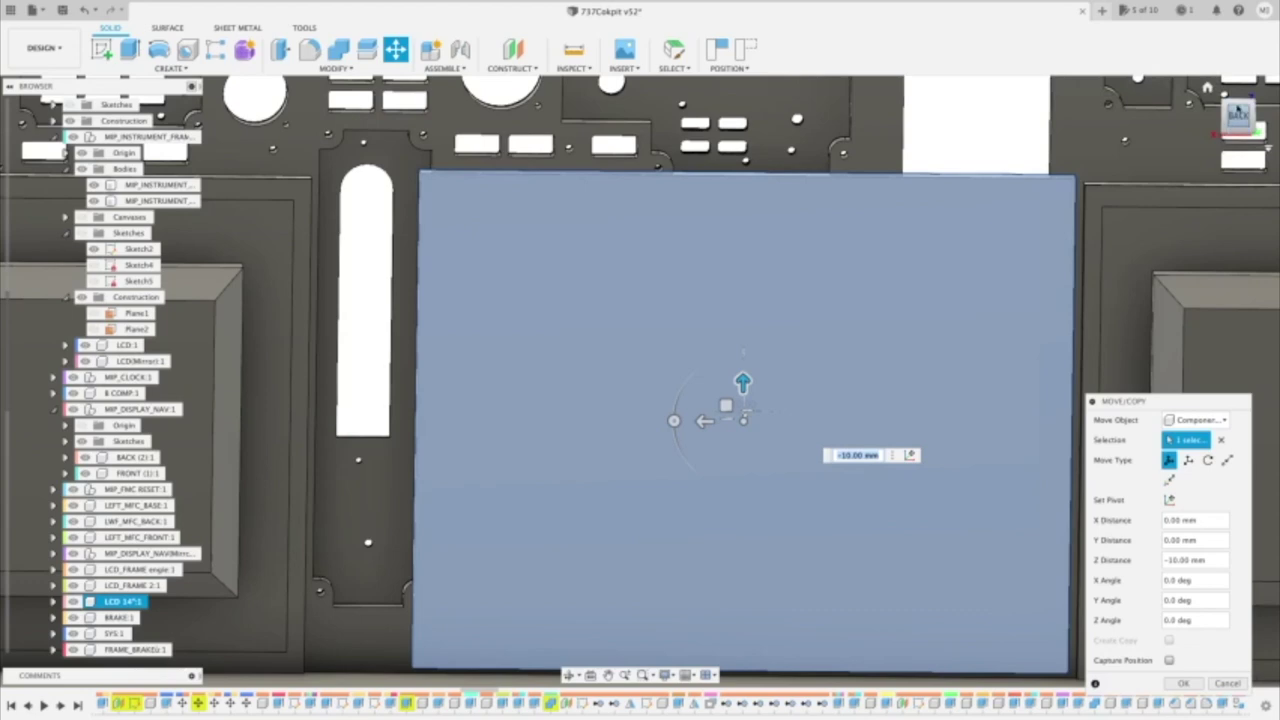
# Move the LCD 14" component 6.5 mm along Y to adjust its depth behind the panel.
pyautogui.moveTo(1238, 112); pyautogui.dragTo(1246, 124)
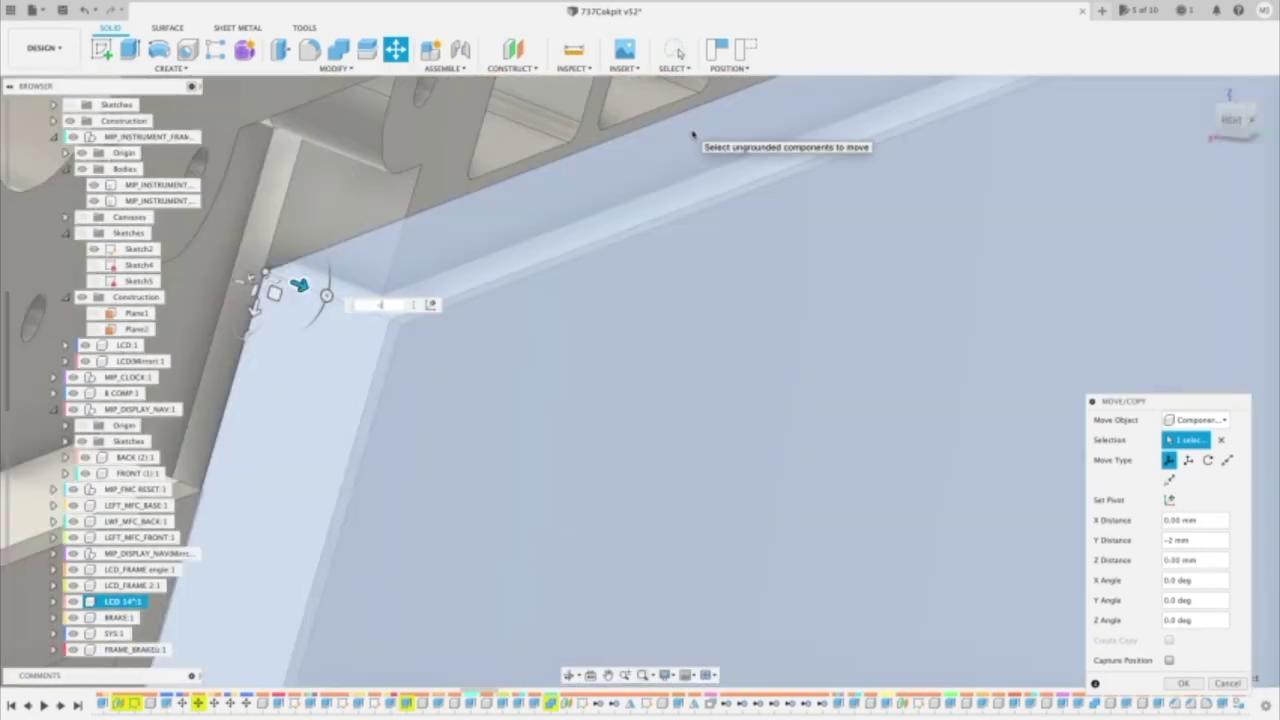
pyautogui.press('BackSpace')
pyautogui.press('BackSpace')
pyautogui.write('6.5')
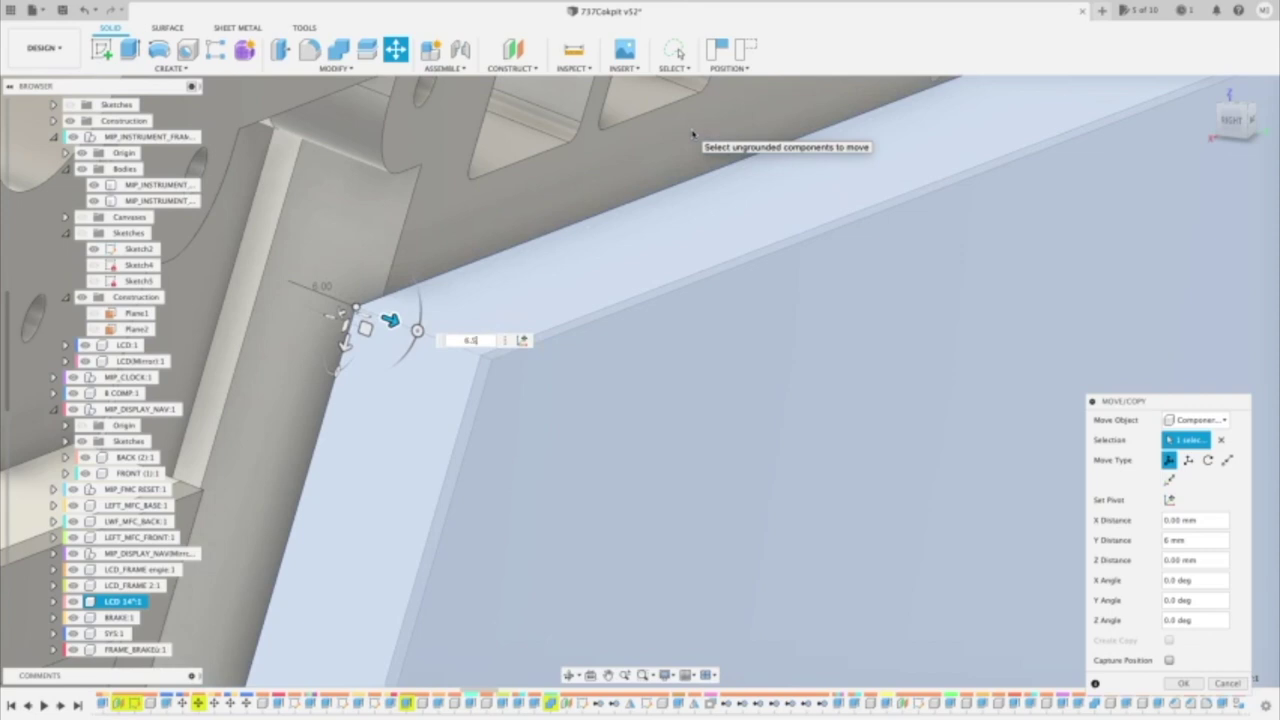
pyautogui.press('Return')
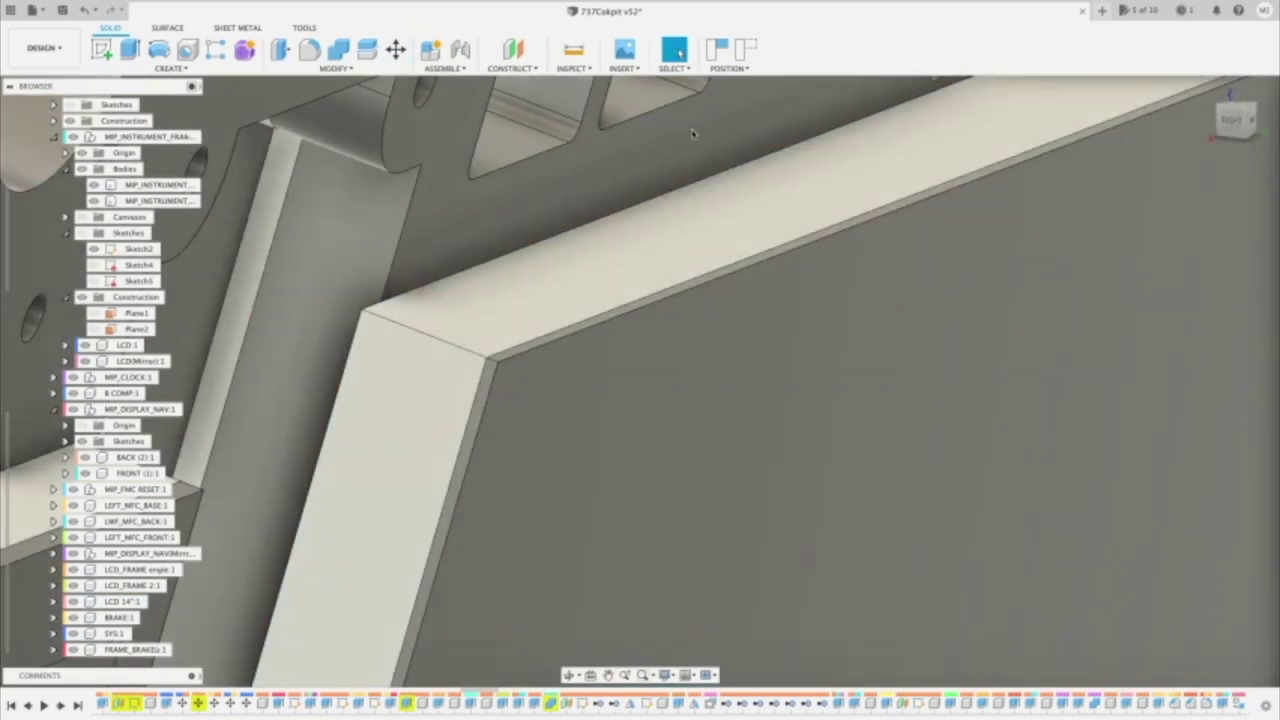
# Move the LCD 14" component -2 mm along X to fine-tune its sideways position behind the panel.
pyautogui.scroll(-3, 693, 133)
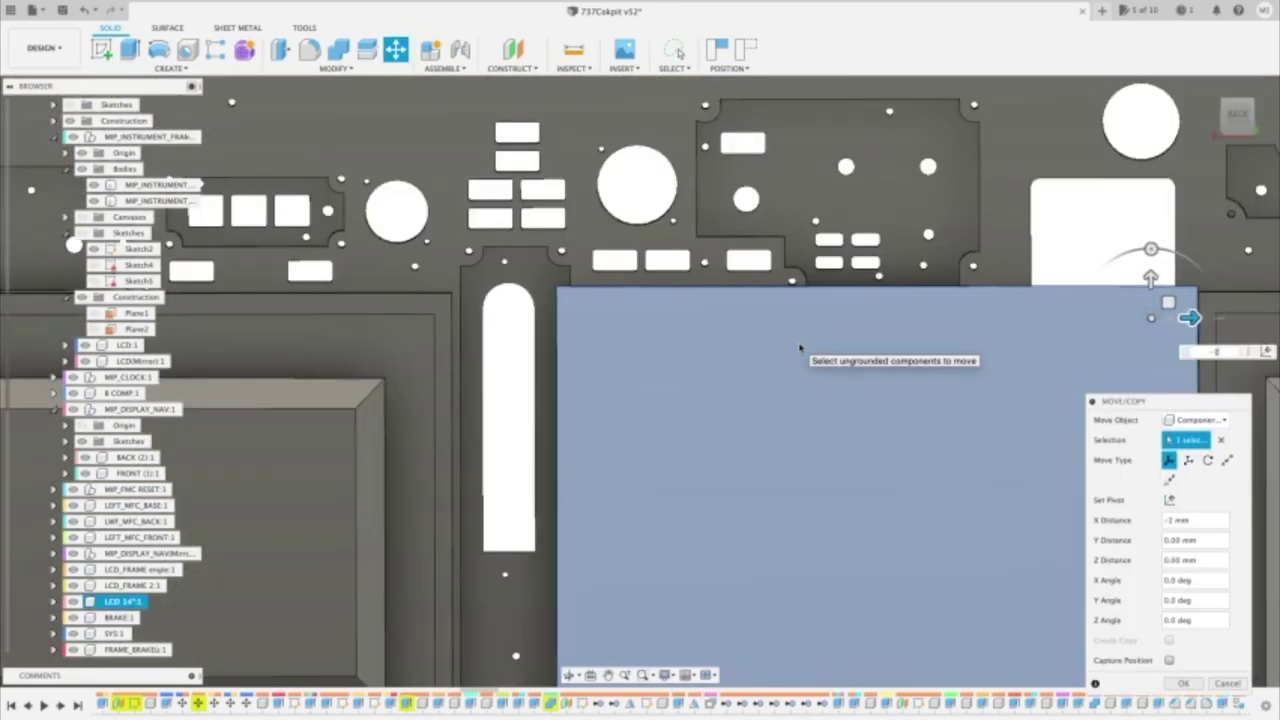
pyautogui.press('Down')
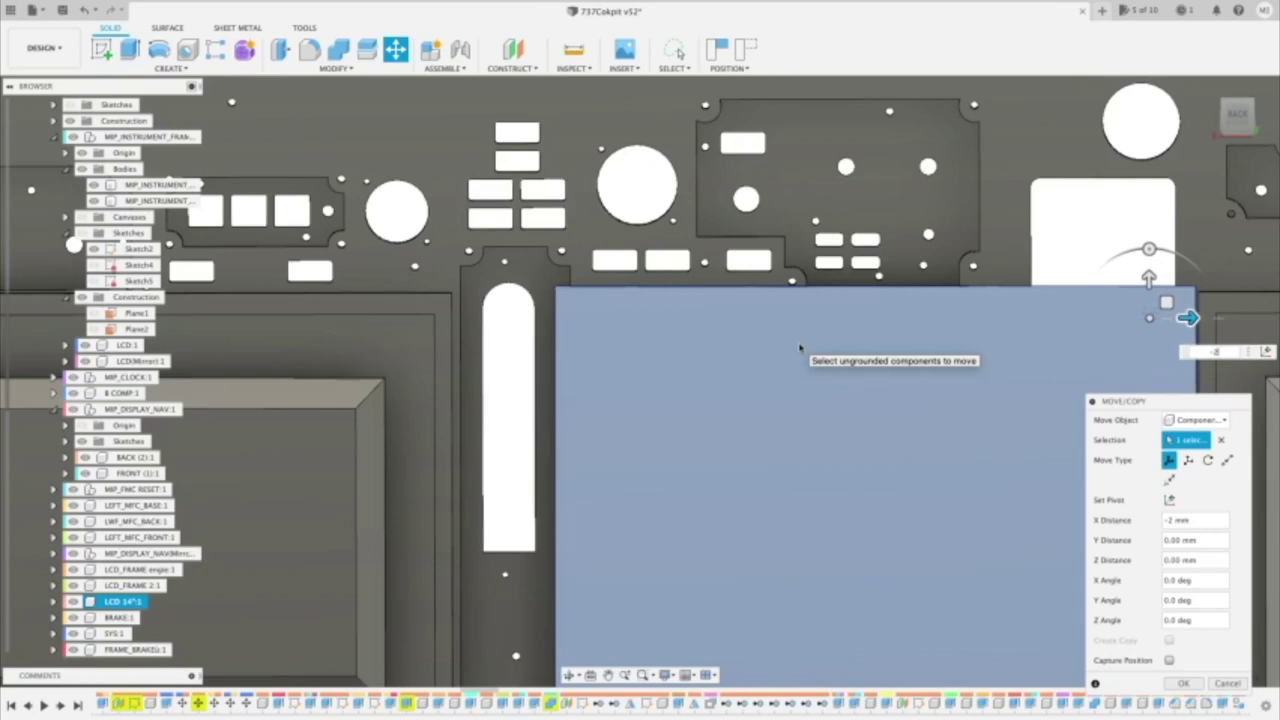
pyautogui.press('Return')
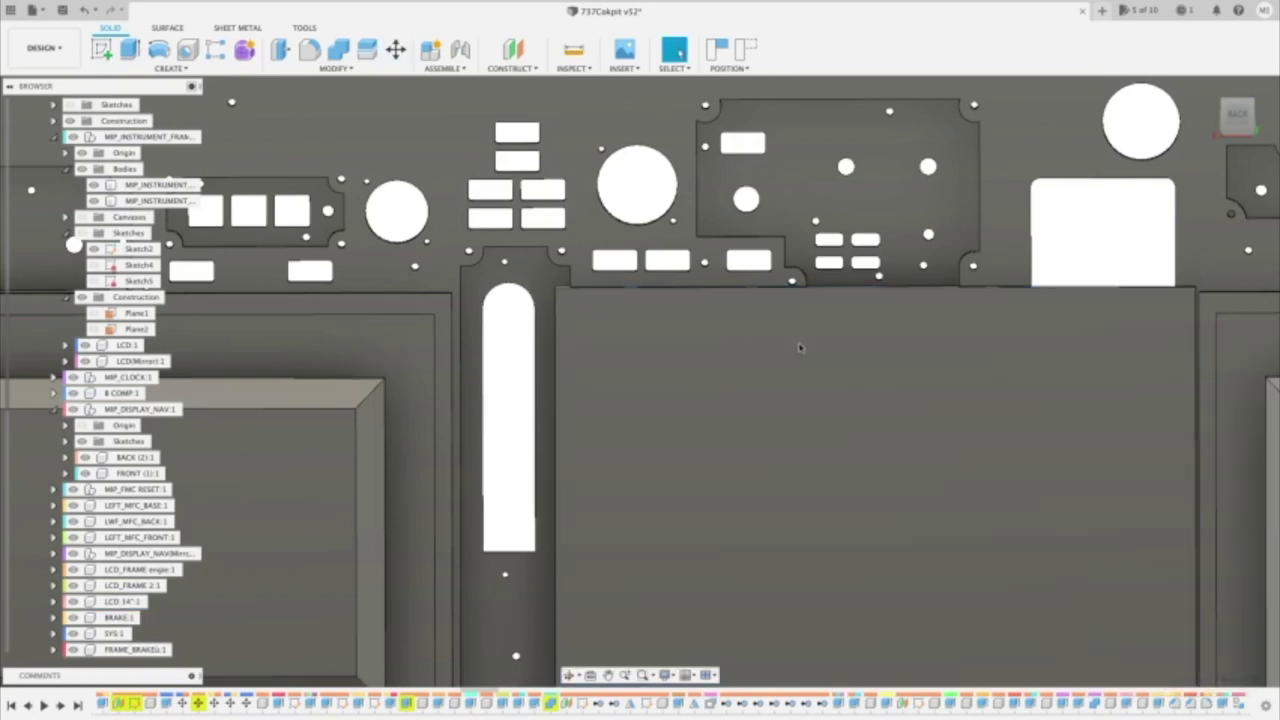
pyautogui.scroll(-2, 801, 347)
pyautogui.scroll(2, 637, 380)
pyautogui.keyDown('shift'); pyautogui.moveTo(637, 380); pyautogui.dragTo(640, 357, button='middle'); pyautogui.keyUp('shift')
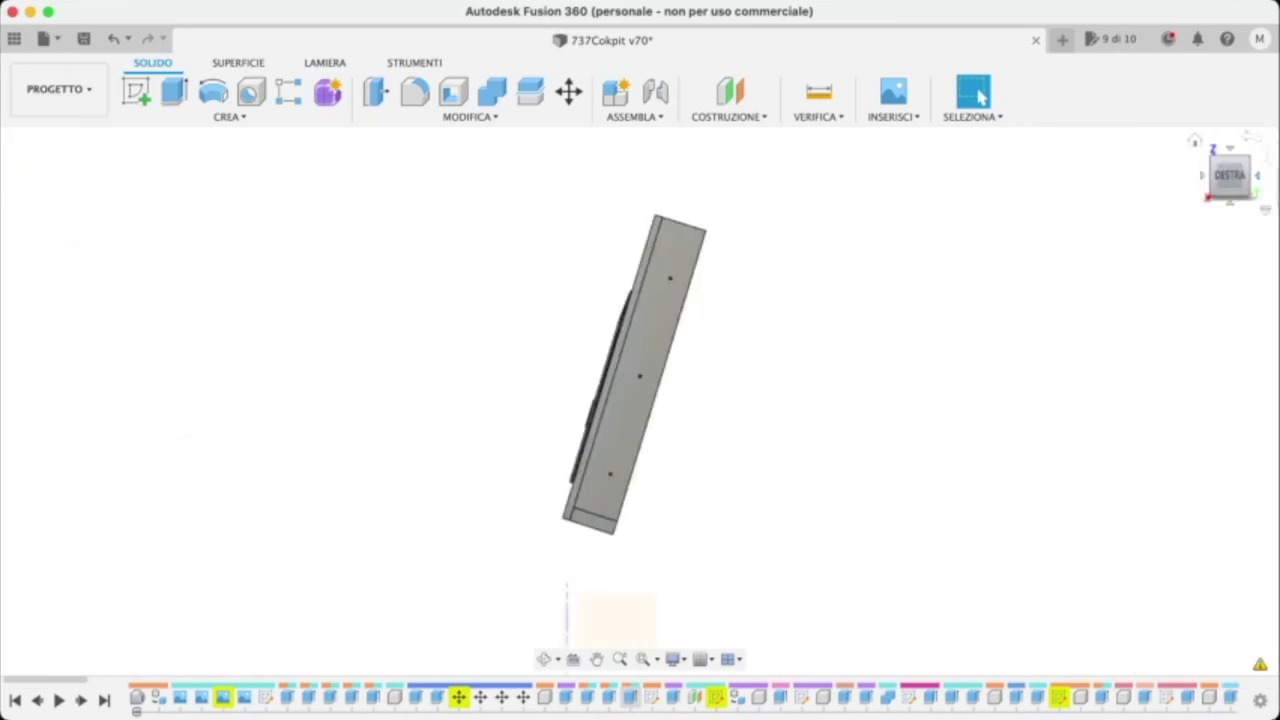
# Show the GLARESHEILD component above the instrument panel and inspect the combined assembly.
pyautogui.click(1257, 175)
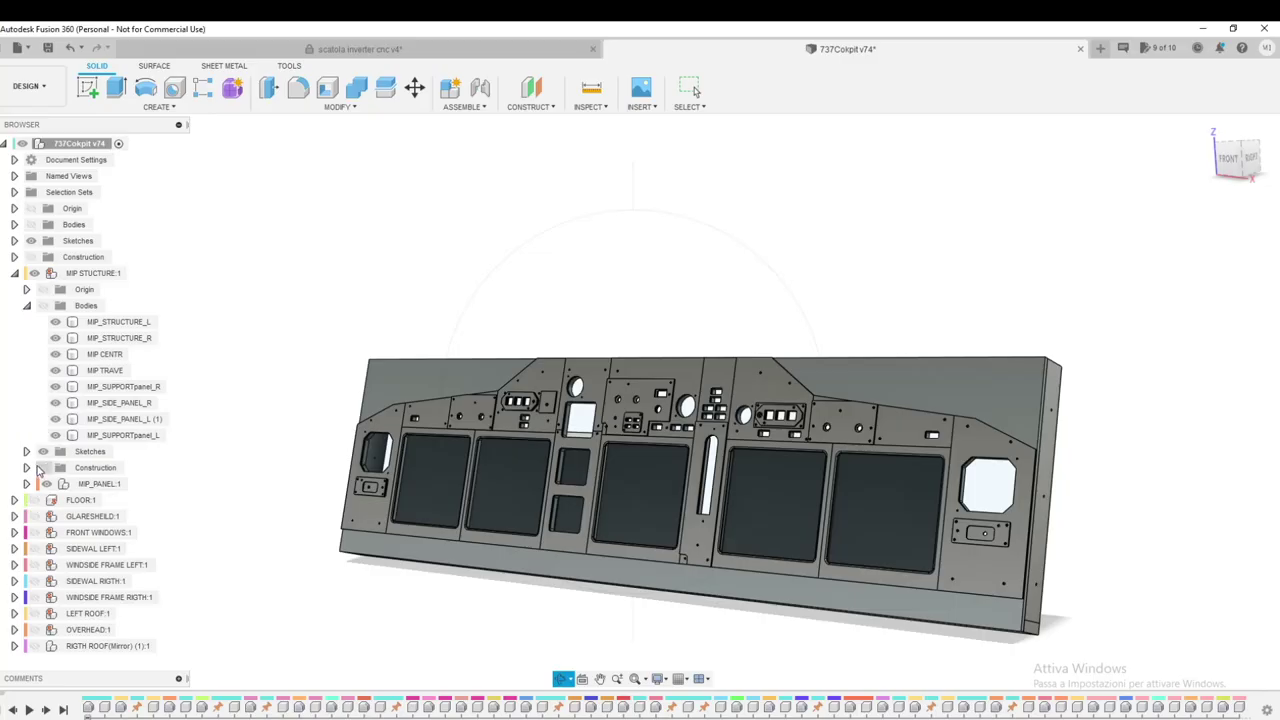
pyautogui.click(34, 516)
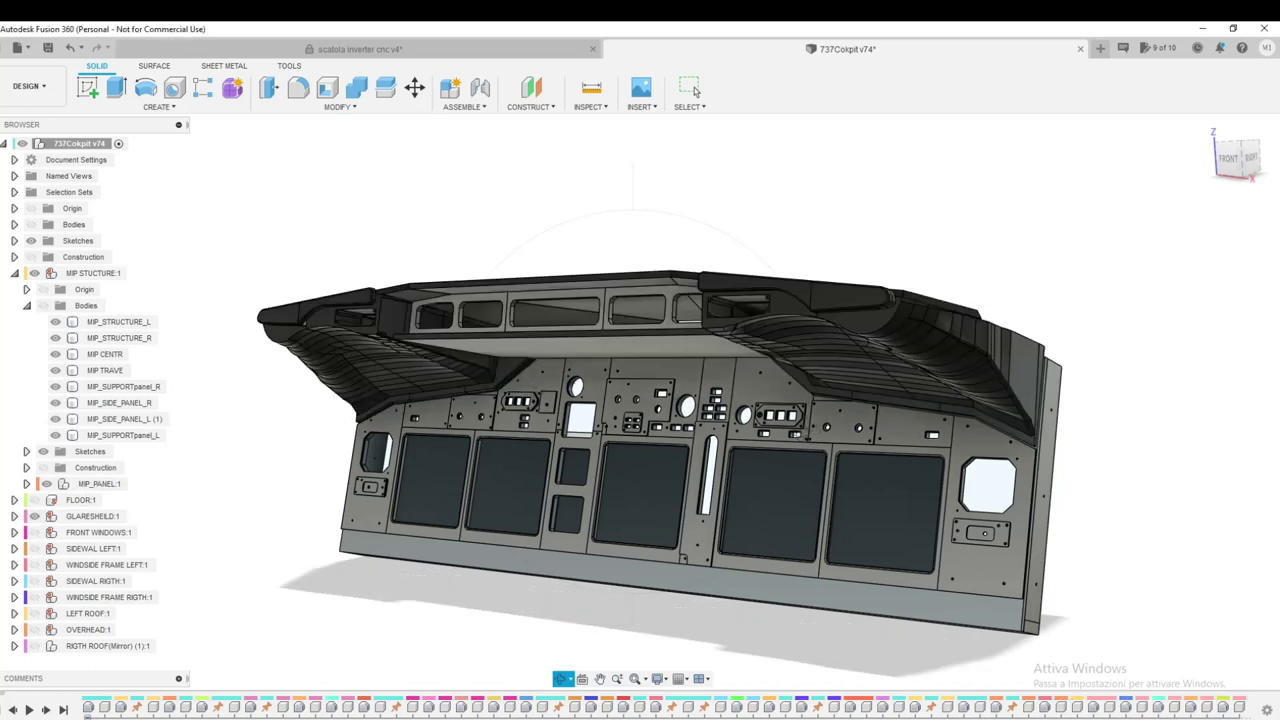
pyautogui.moveTo(876, 430); pyautogui.dragTo(769, 430)
pyautogui.keyDown('shift'); pyautogui.moveTo(767, 432); pyautogui.dragTo(362, 406, button='middle'); pyautogui.keyUp('shift')
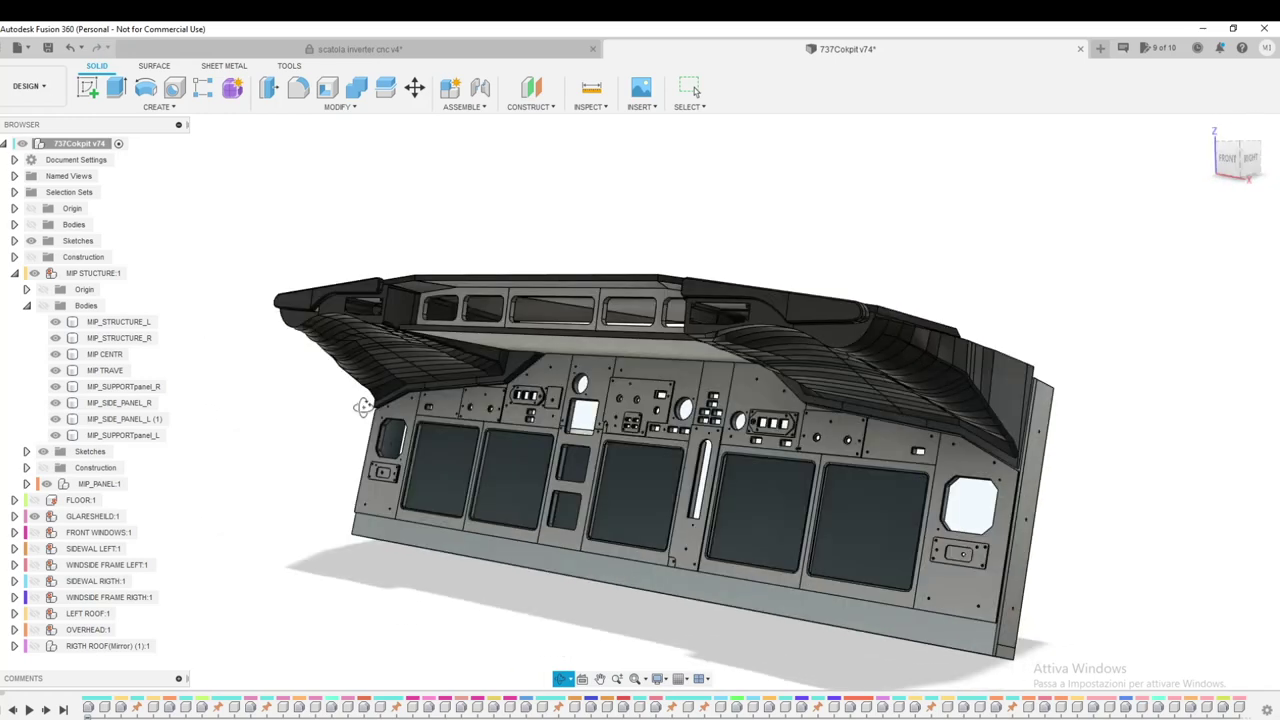